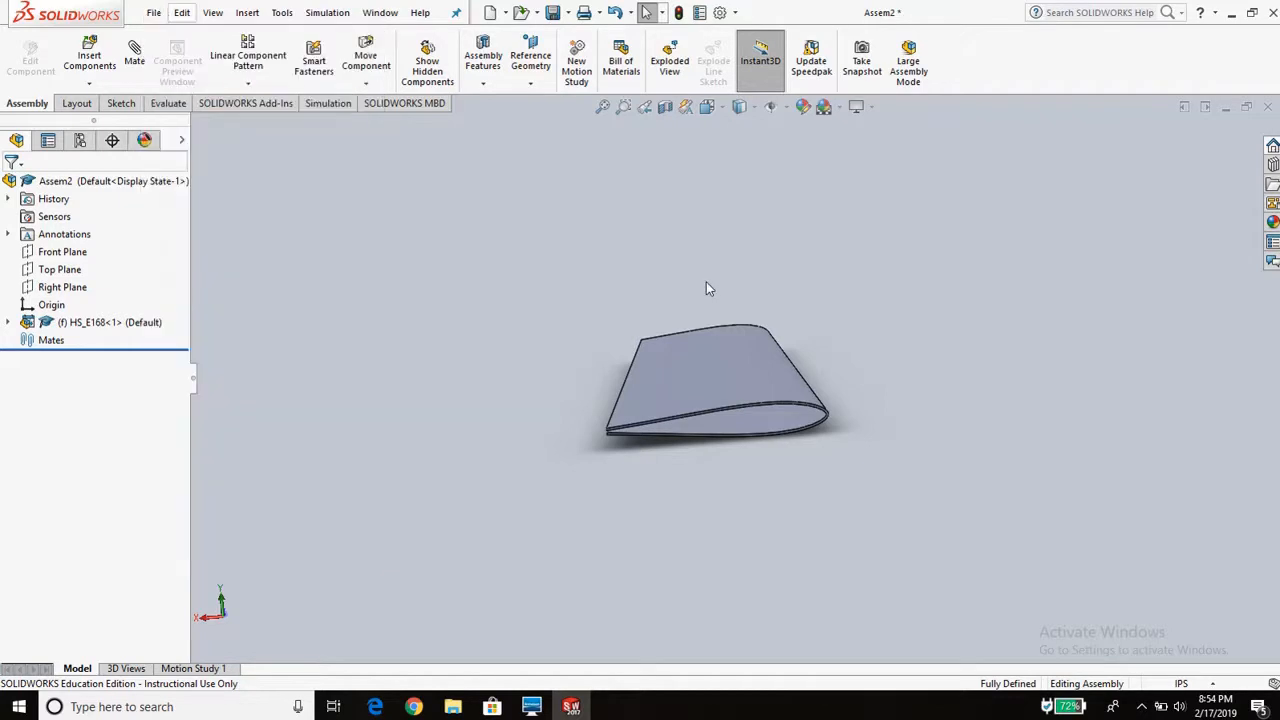
- Insert a new part into the wing assembly and name it Spar
click(880, 246)
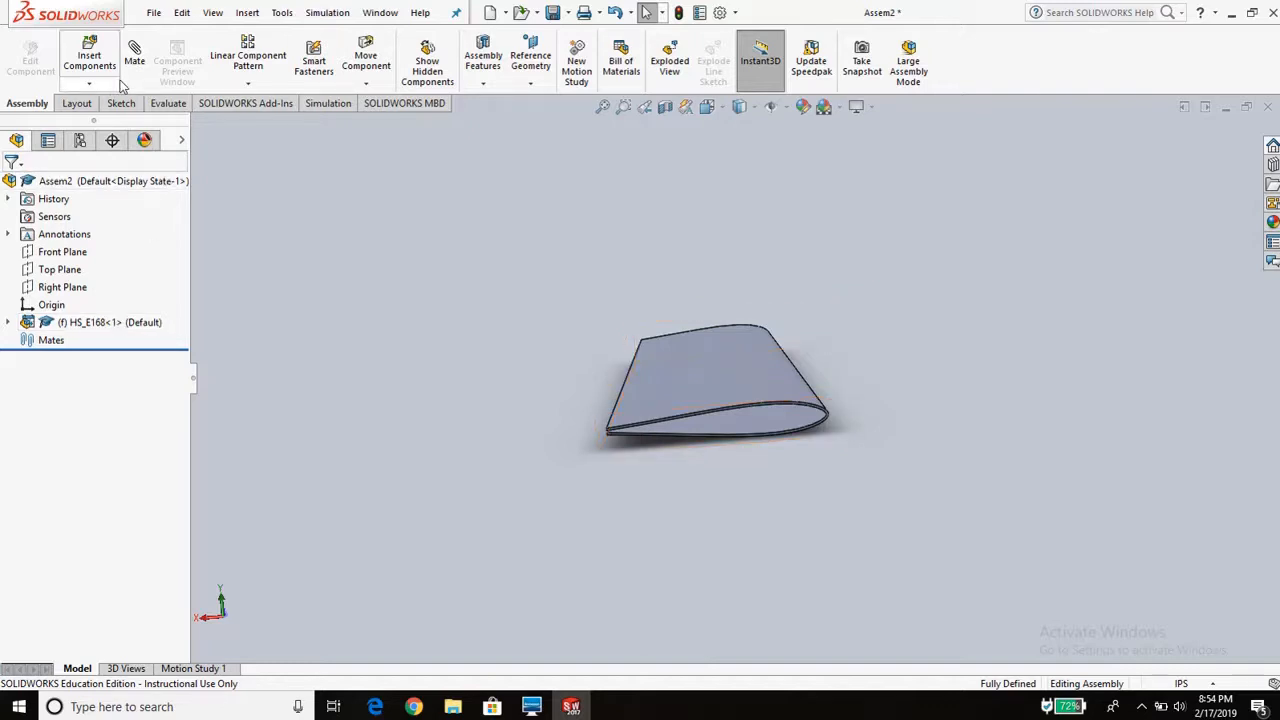
click(89, 83)
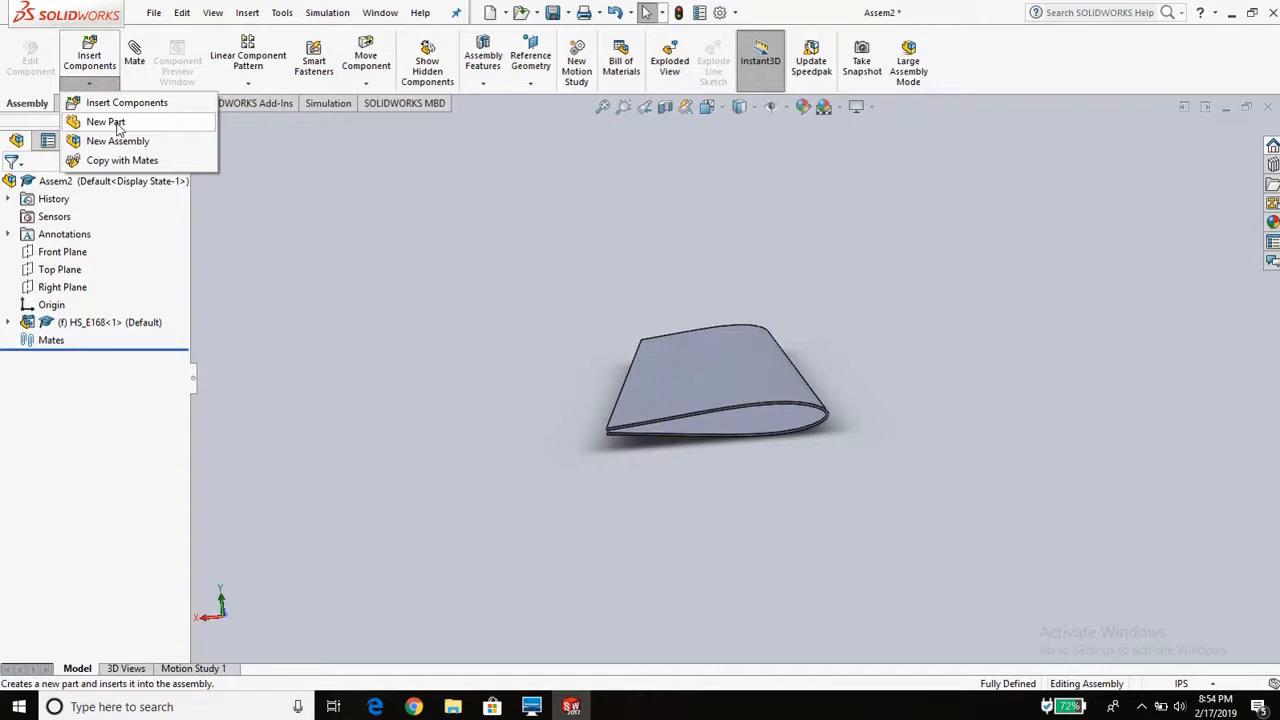
click(105, 122)
click(314, 240)
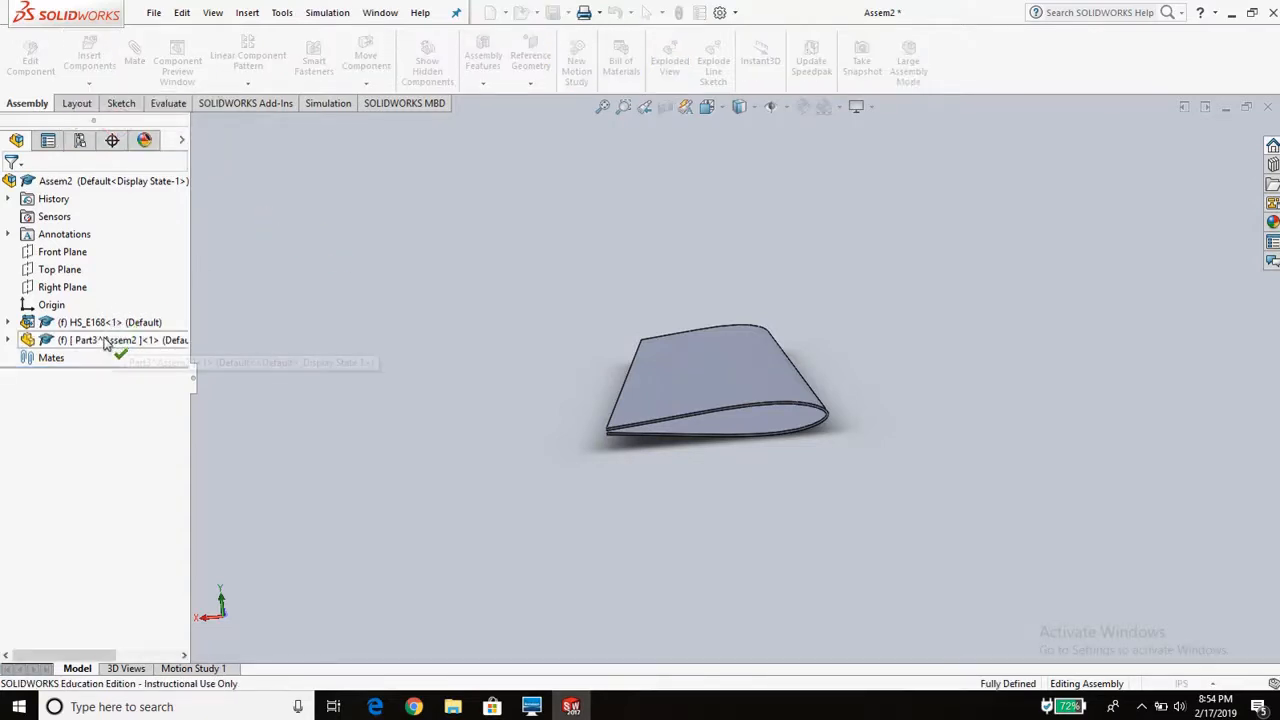
click(105, 340)
click(105, 340)
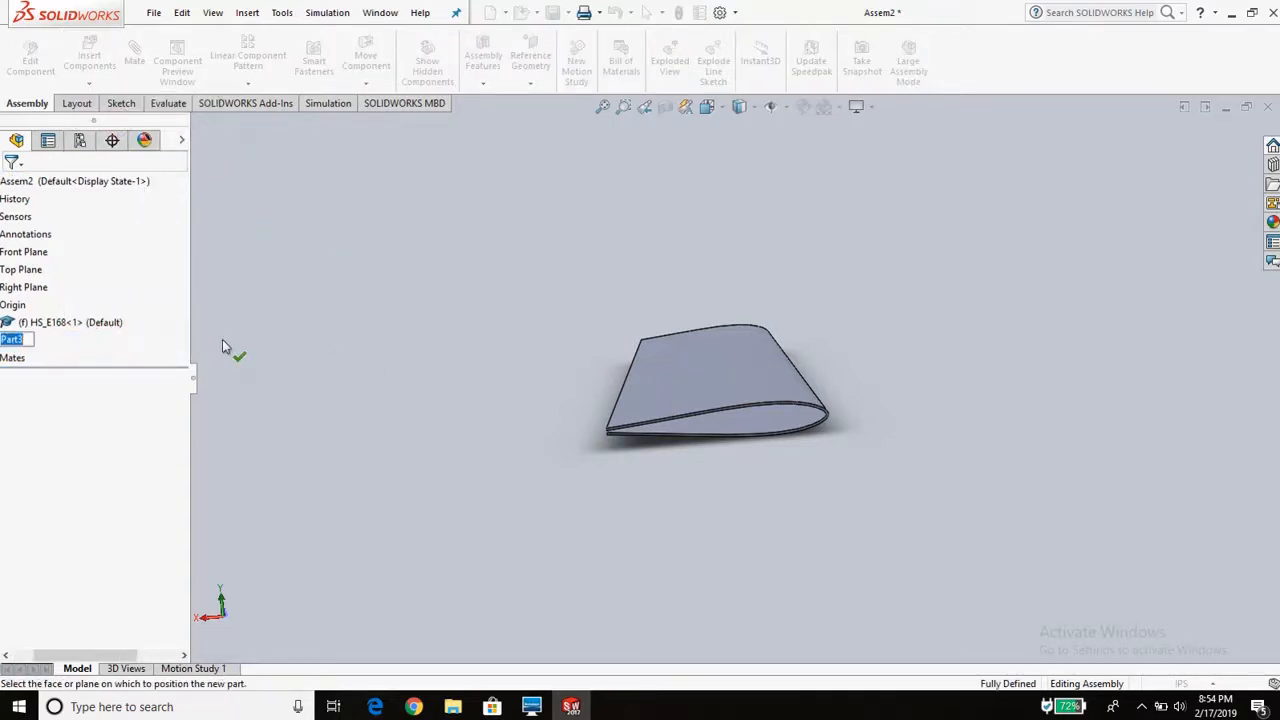
text(Spar)
key(Return)
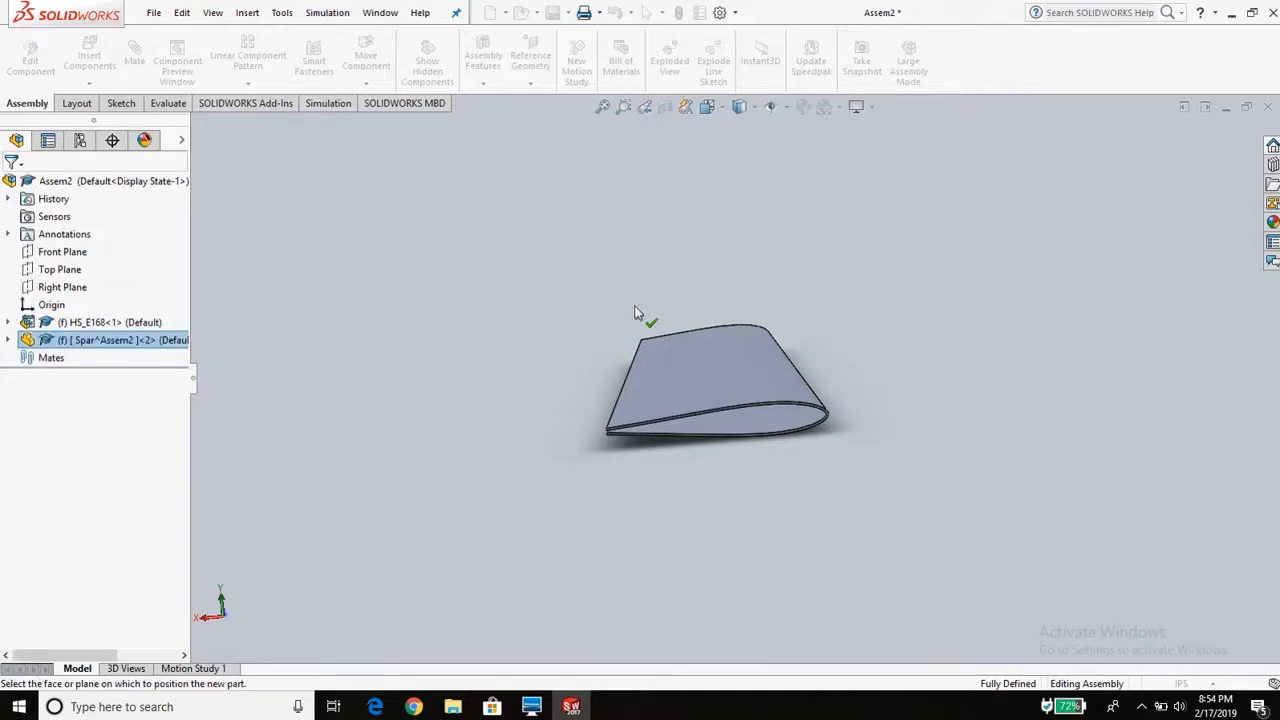
- Position the Spar part on the HS_E168 component's Front Plane and exit its automatically opened sketch
mouse_move(634, 313)
middle_down()
mouse_move(646, 250)
mouse_move(637, 326)
mouse_move(648, 286)
mouse_move(674, 331)
mouse_move(614, 322)
middle_up()
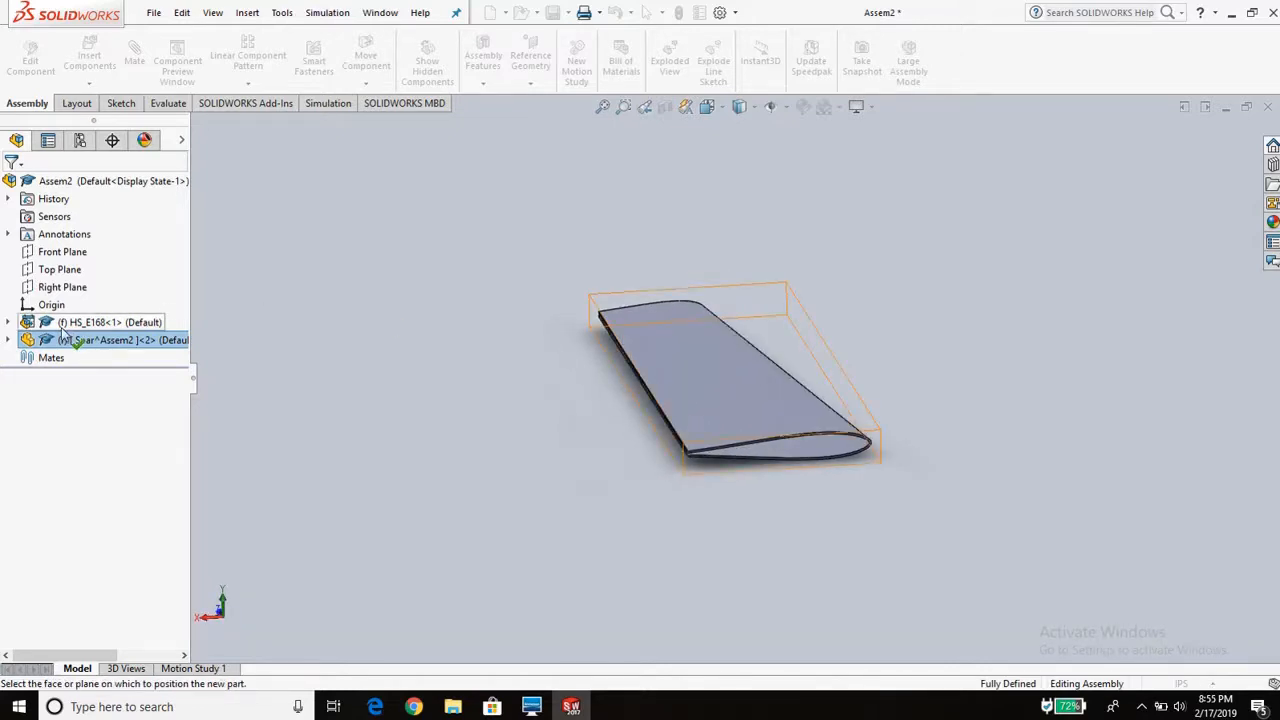
click(9, 341)
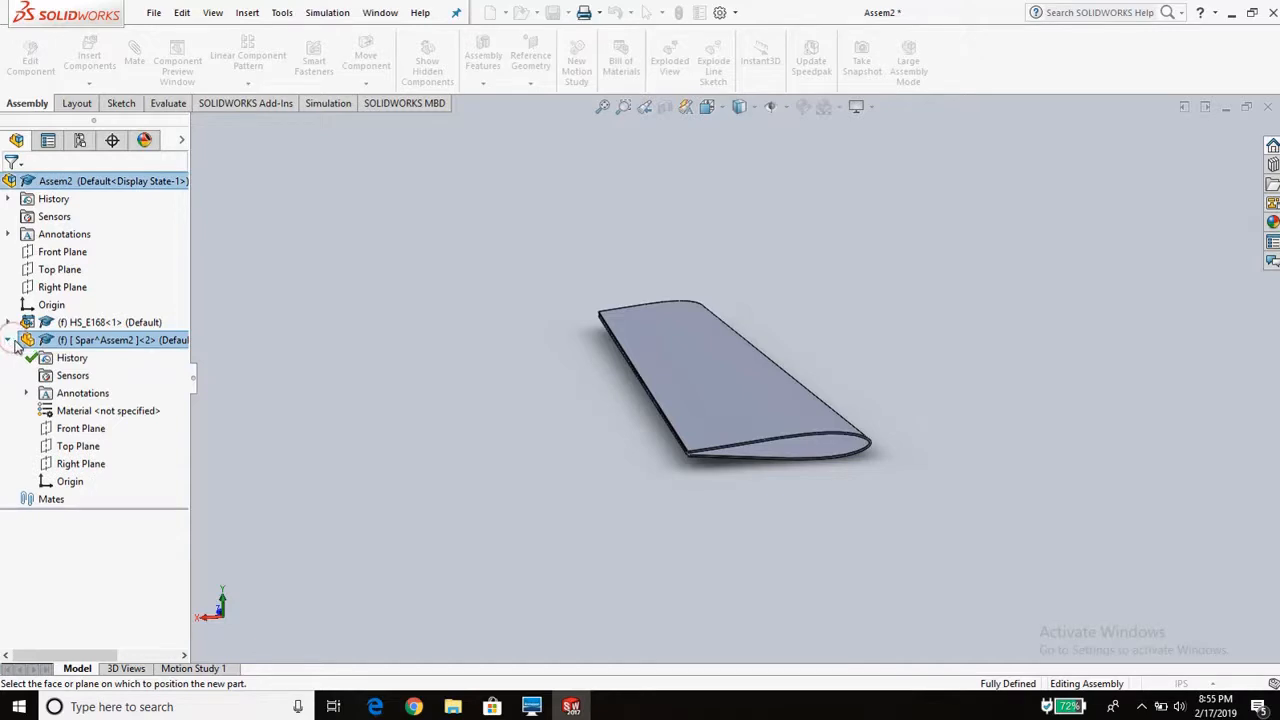
click(8, 322)
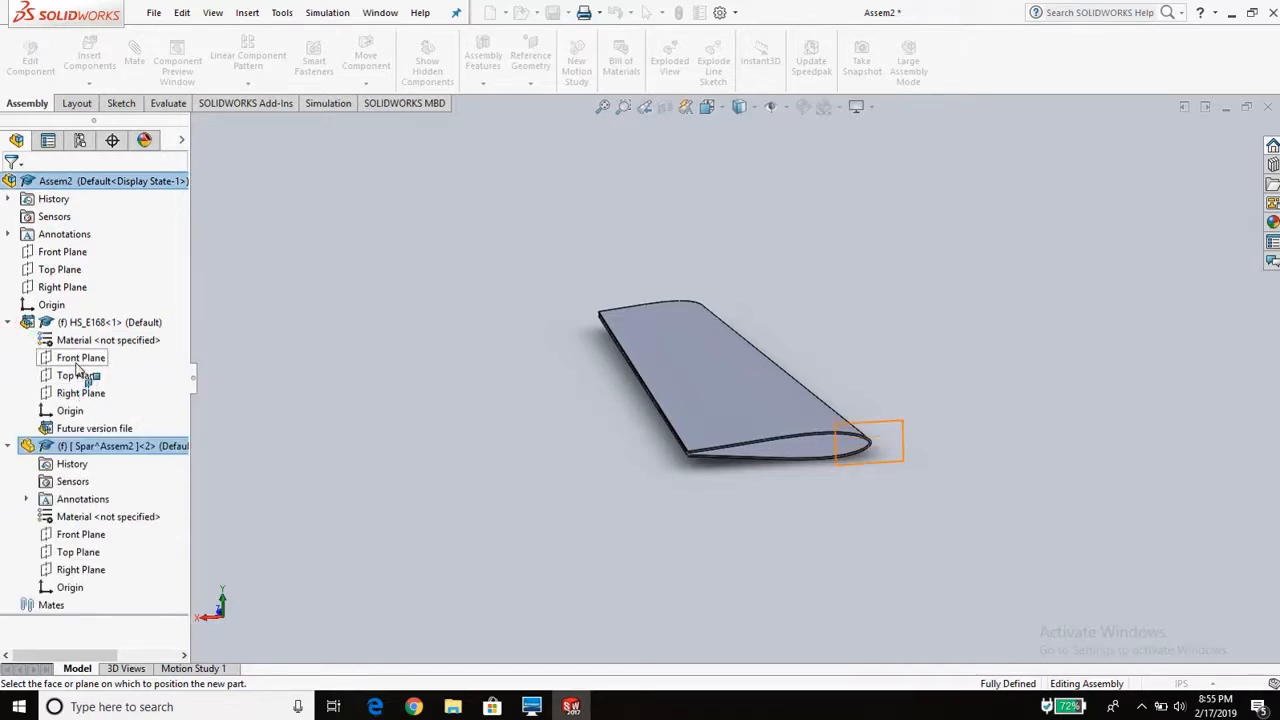
click(76, 362)
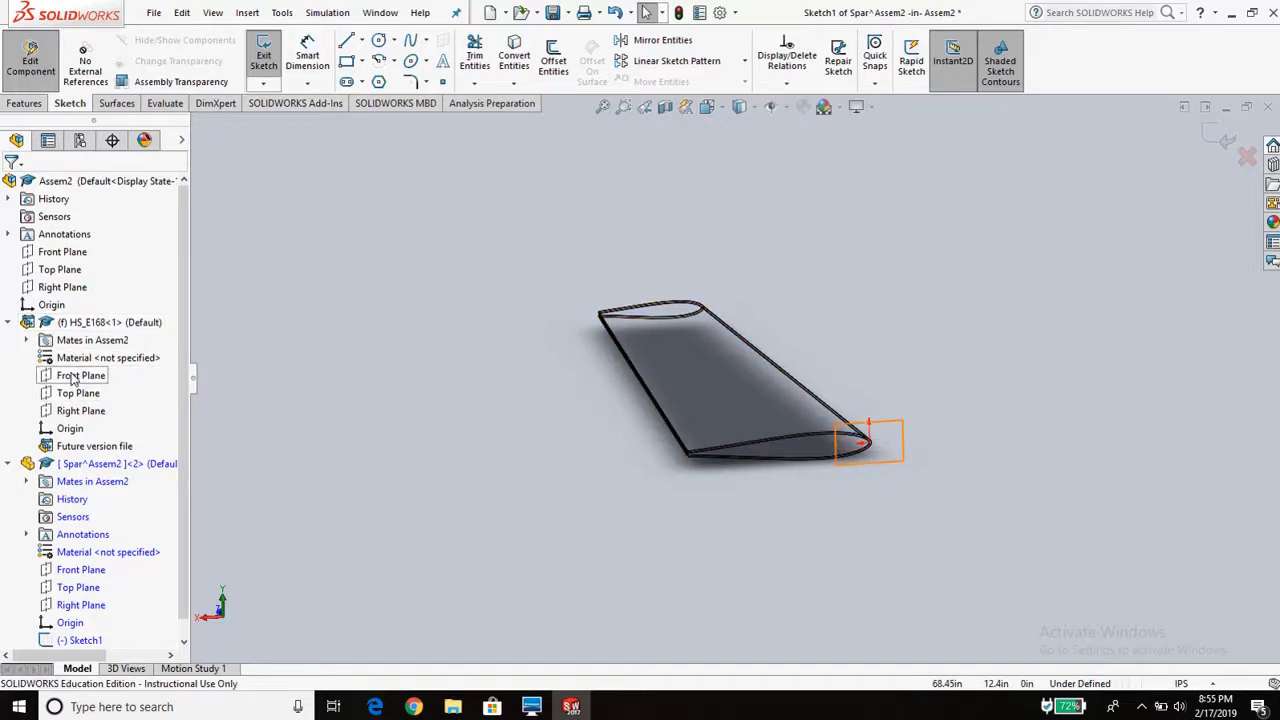
scroll(125, 428, down, 1)
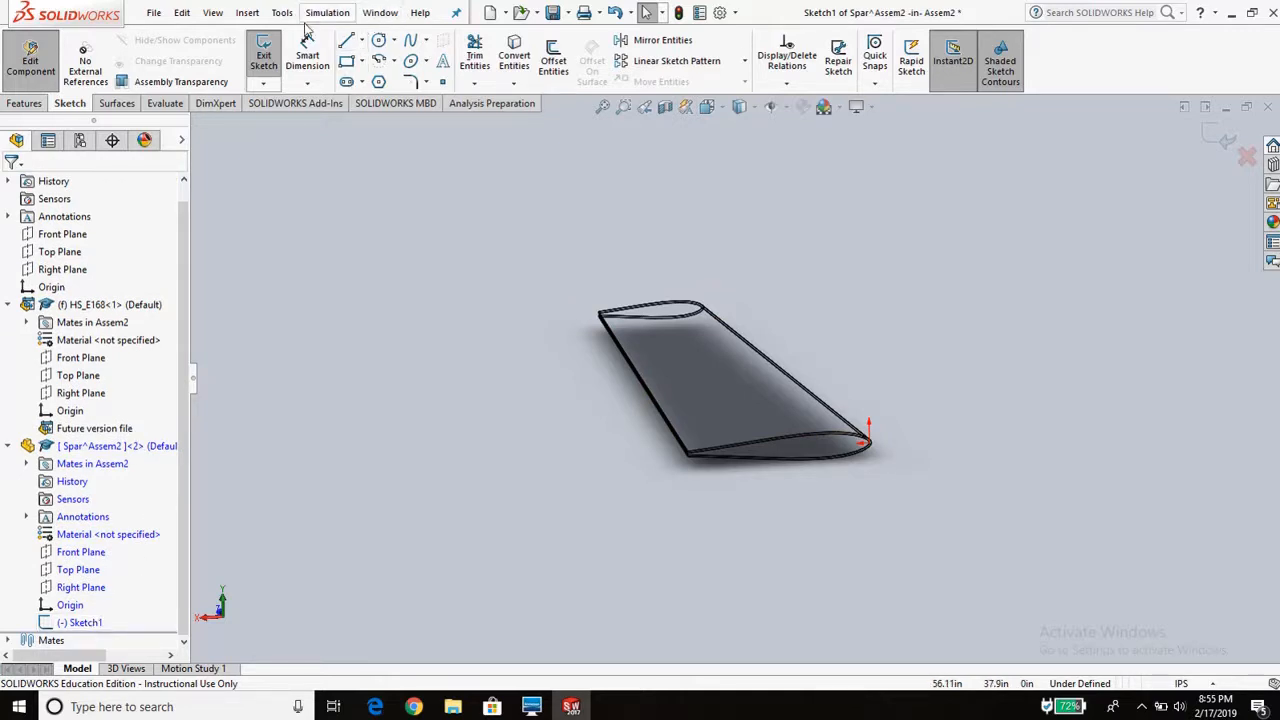
click(264, 57)
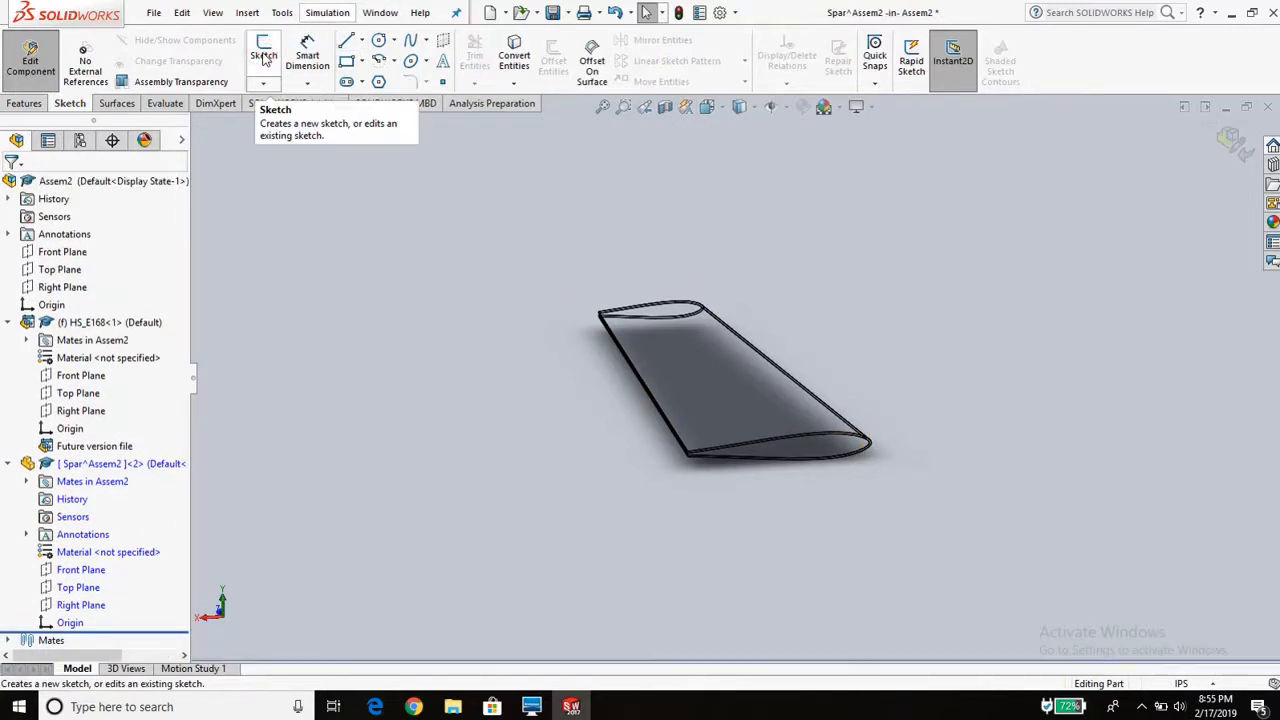
- Create a reference plane offset 8.00 in from the Spar part's Front Plane, towards the wing tip
middle_drag(728, 297, 722, 289)
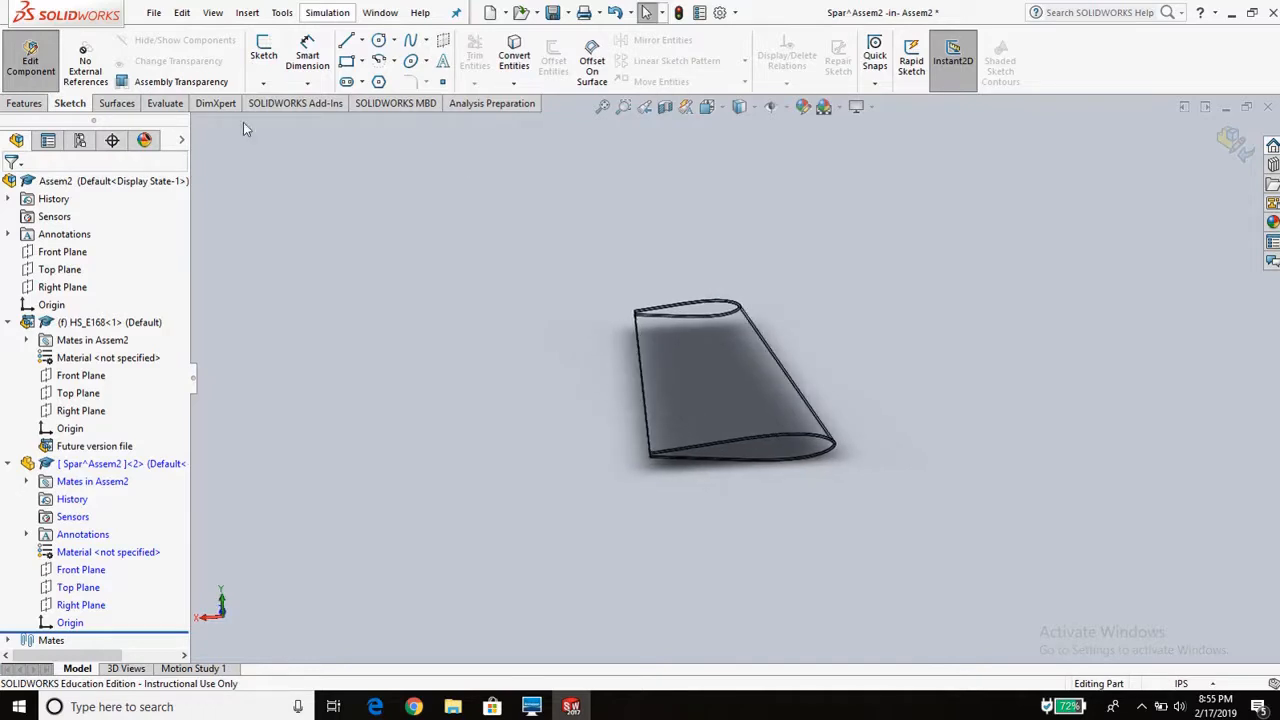
click(250, 13)
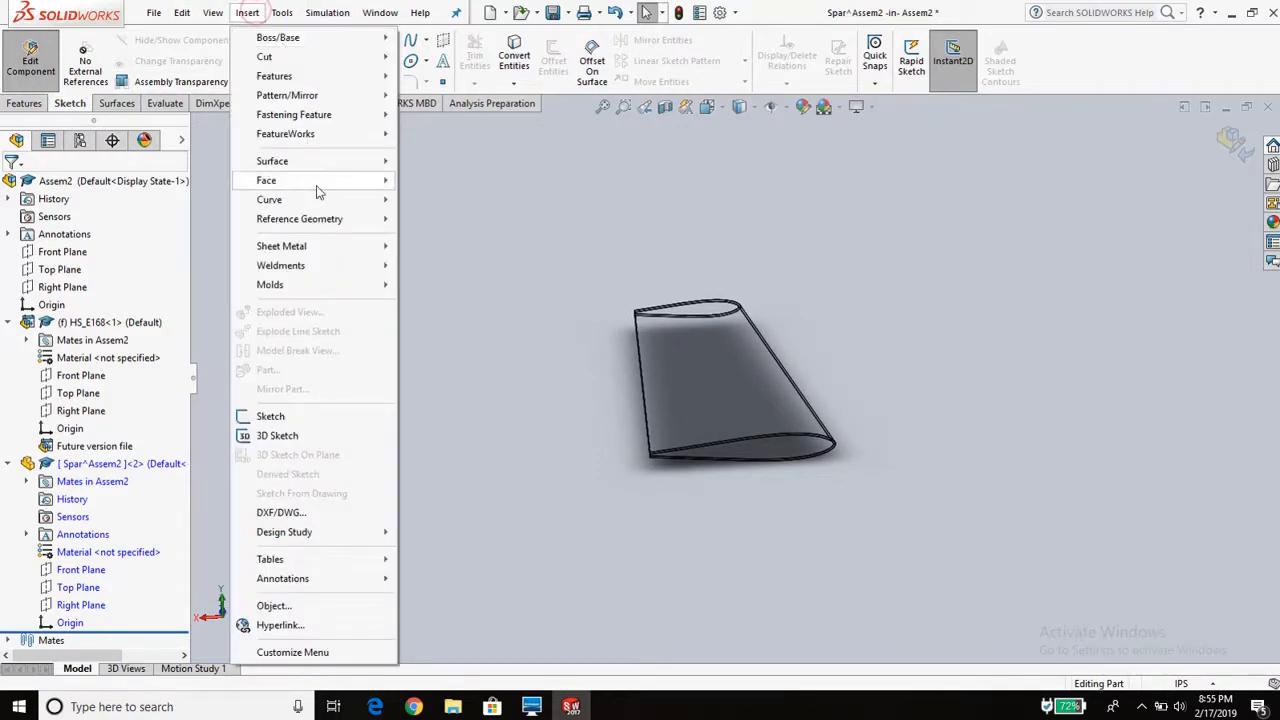
mouse_move(328, 218)
click(449, 224)
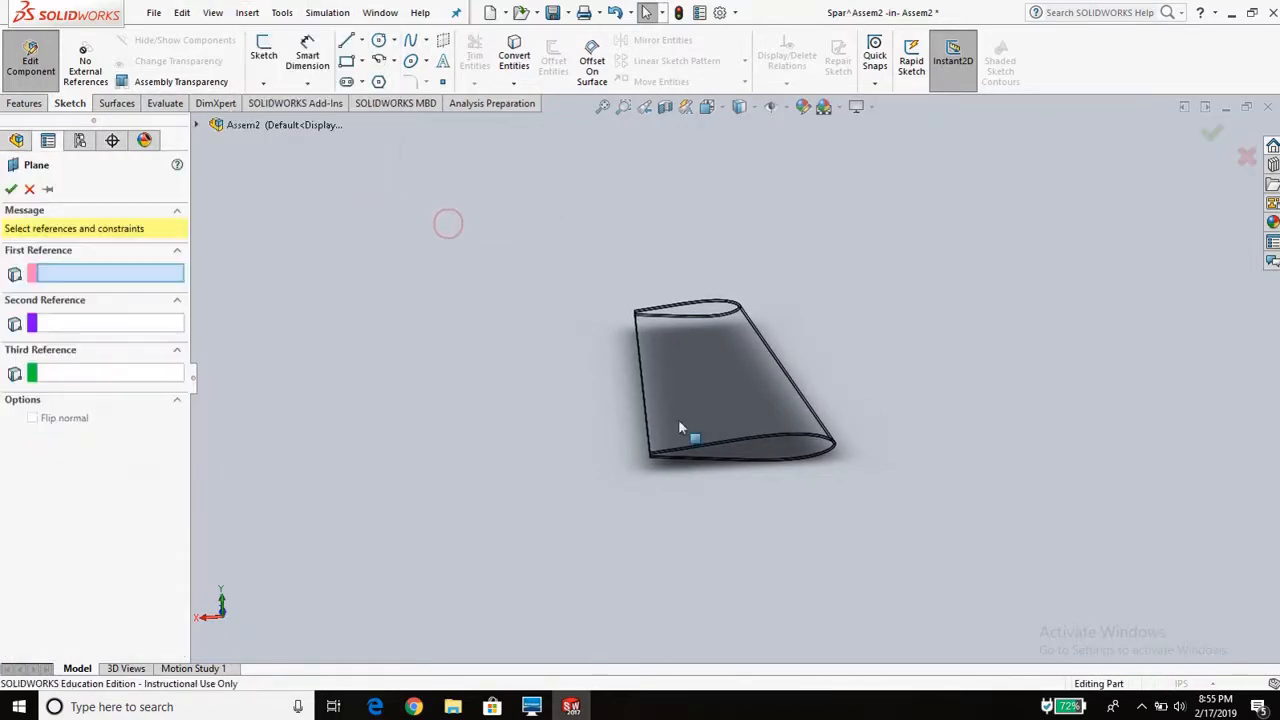
click(200, 125)
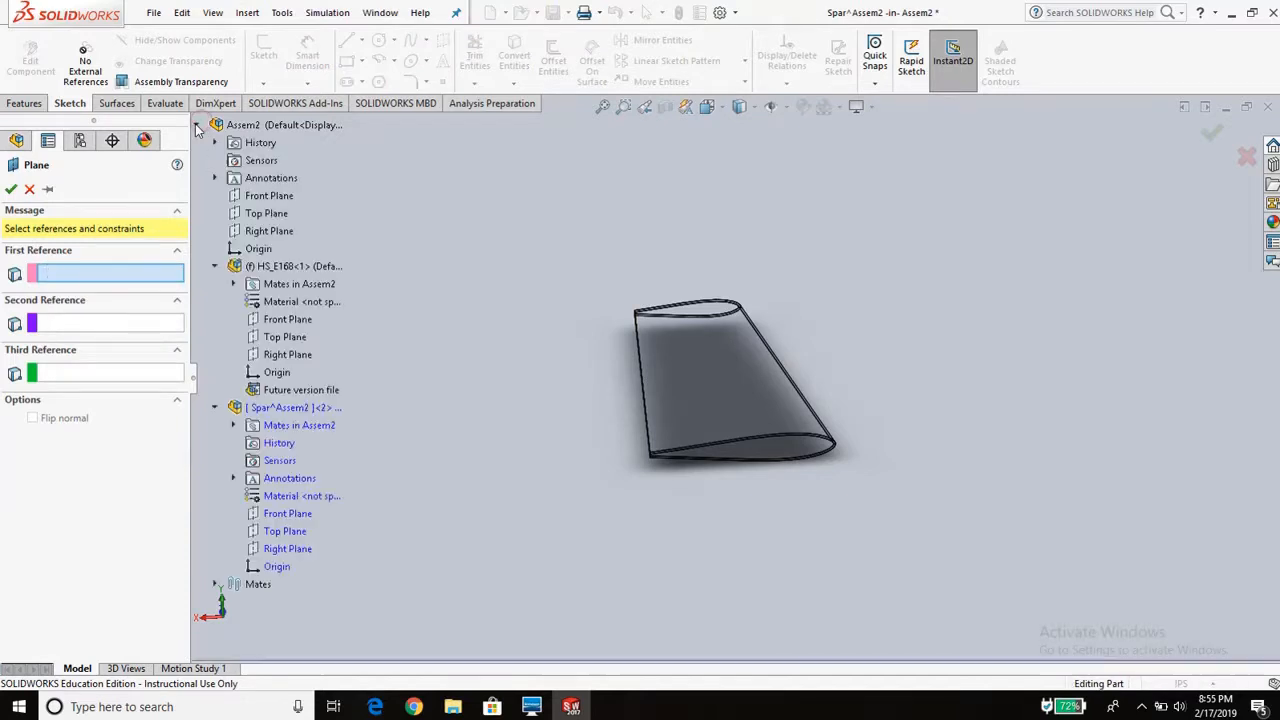
middle_drag(756, 421, 786, 597)
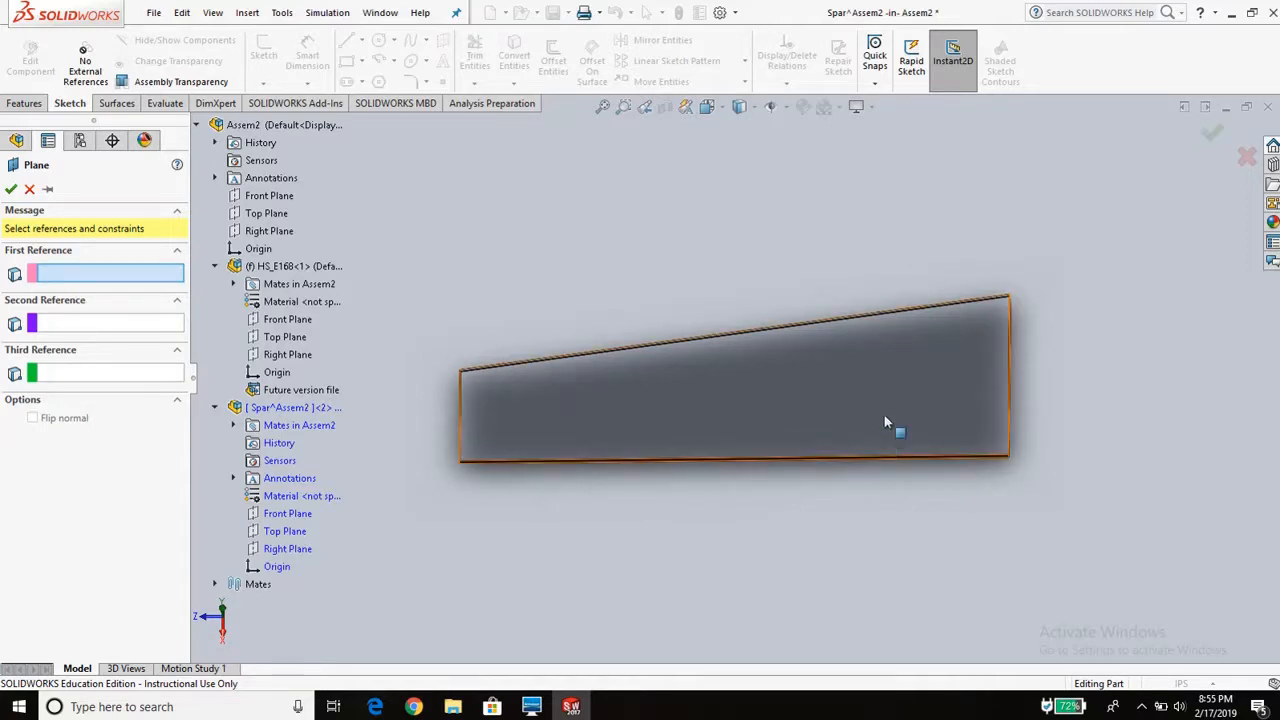
middle_drag(885, 419, 735, 433)
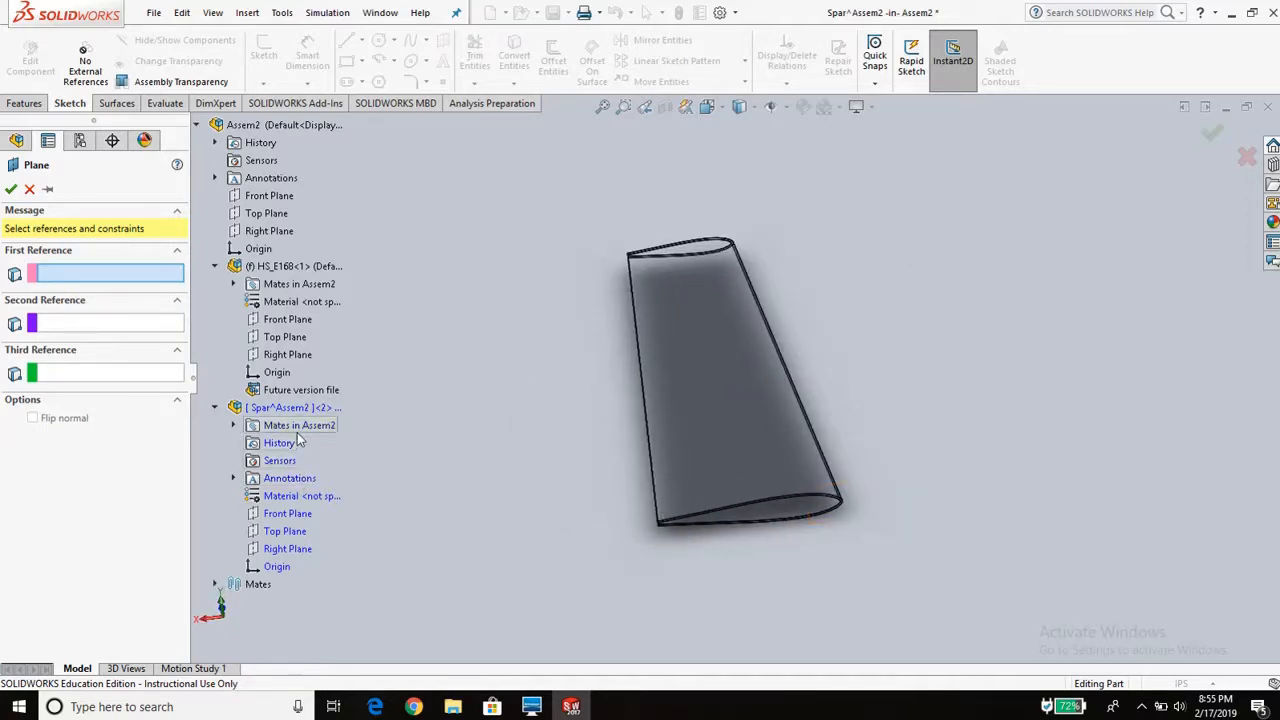
click(300, 515)
middle_drag(696, 488, 840, 526)
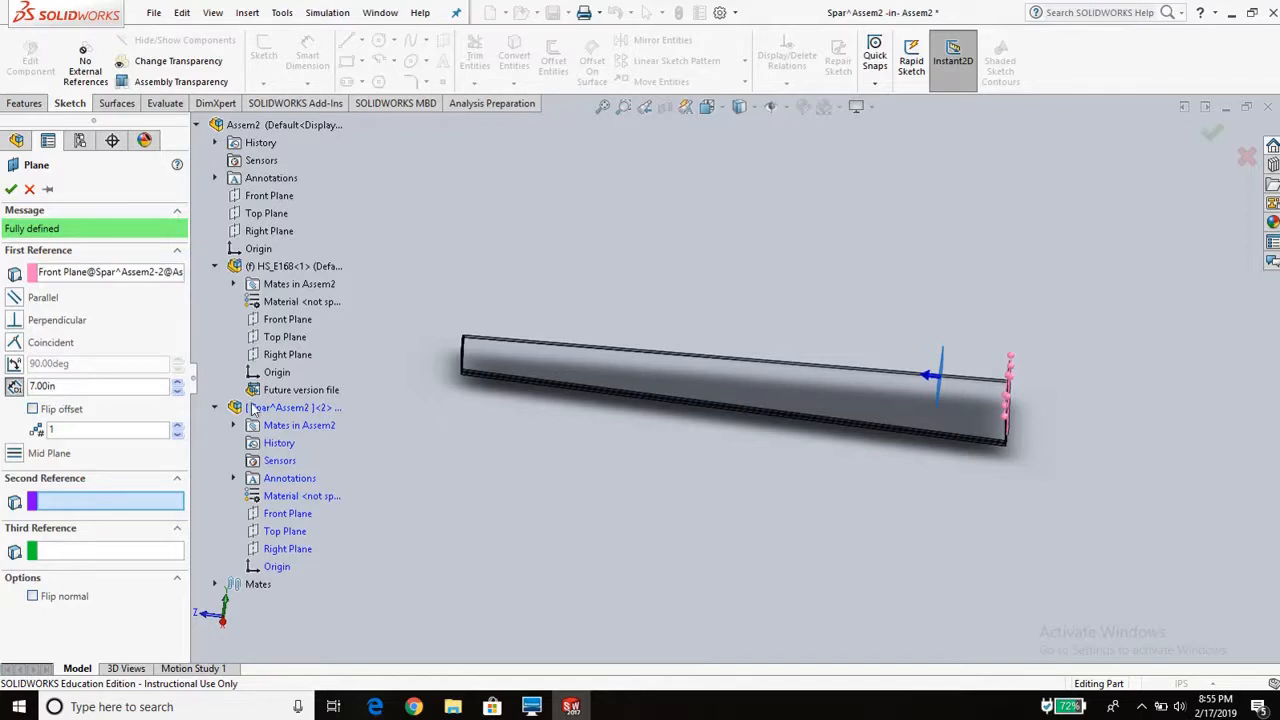
middle_drag(788, 414, 706, 465)
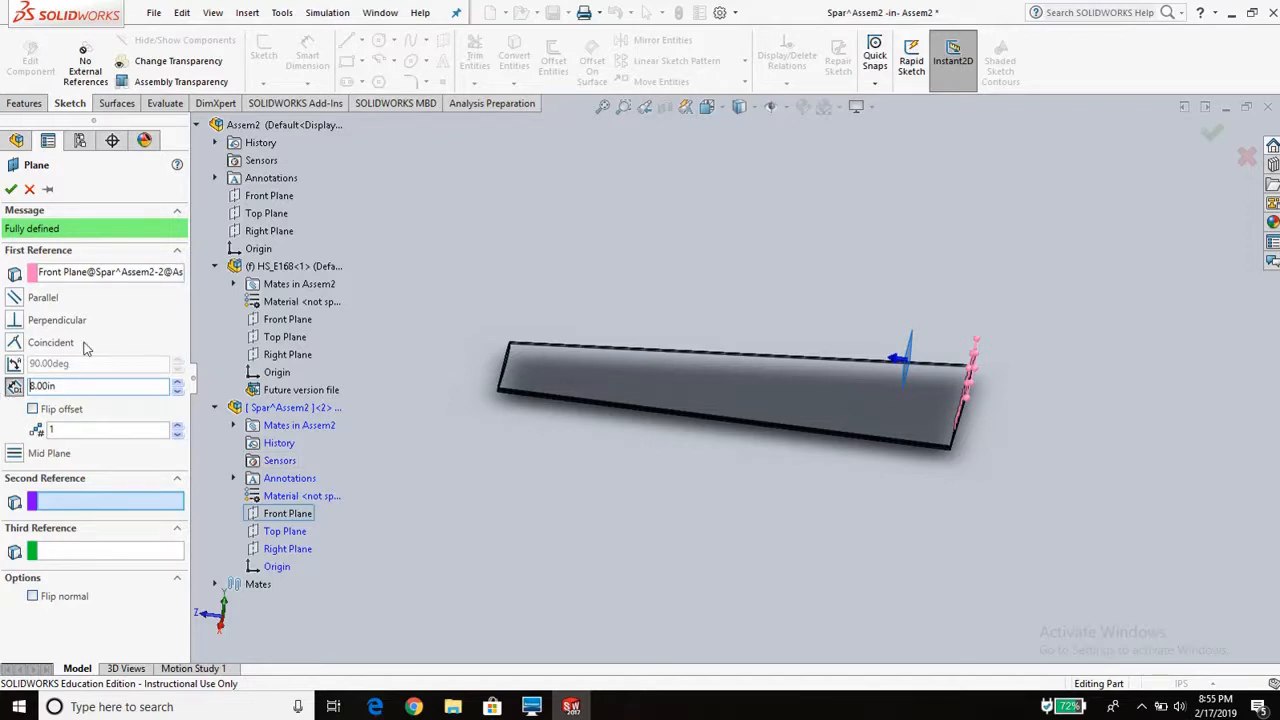
click(11, 190)
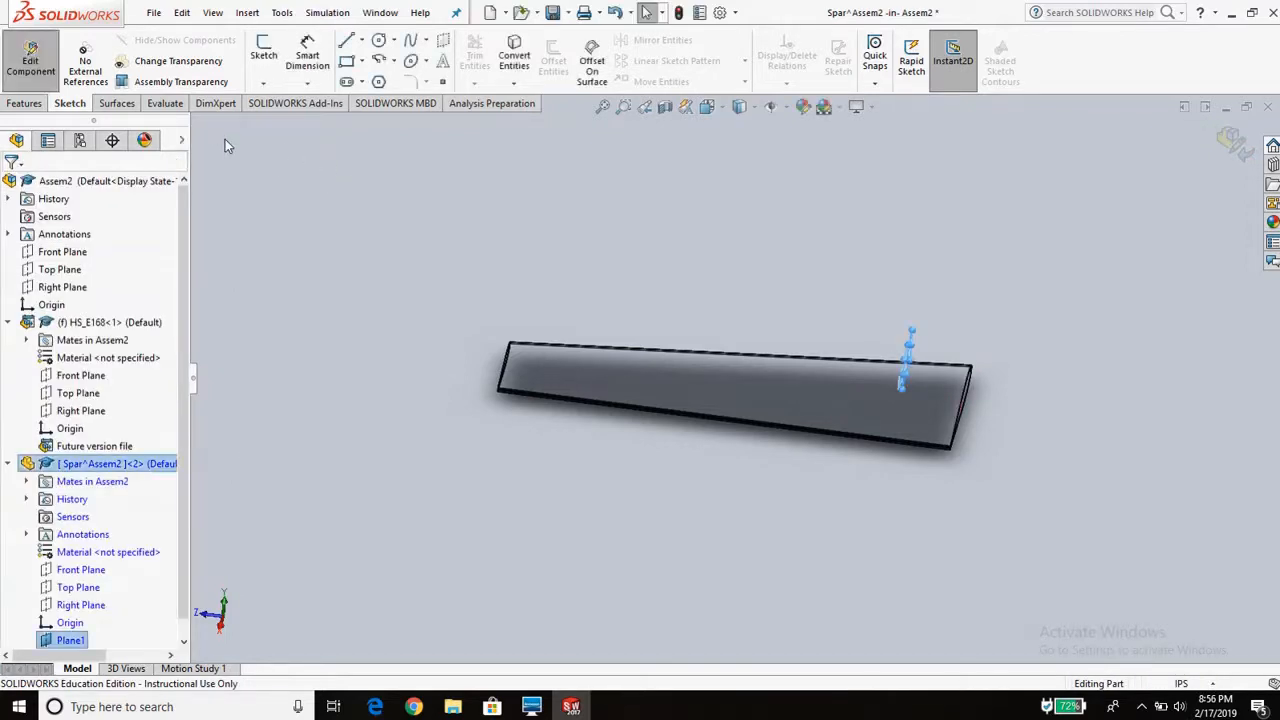
- Create a second reference plane near the wing tip, offset from Plane1
click(245, 12)
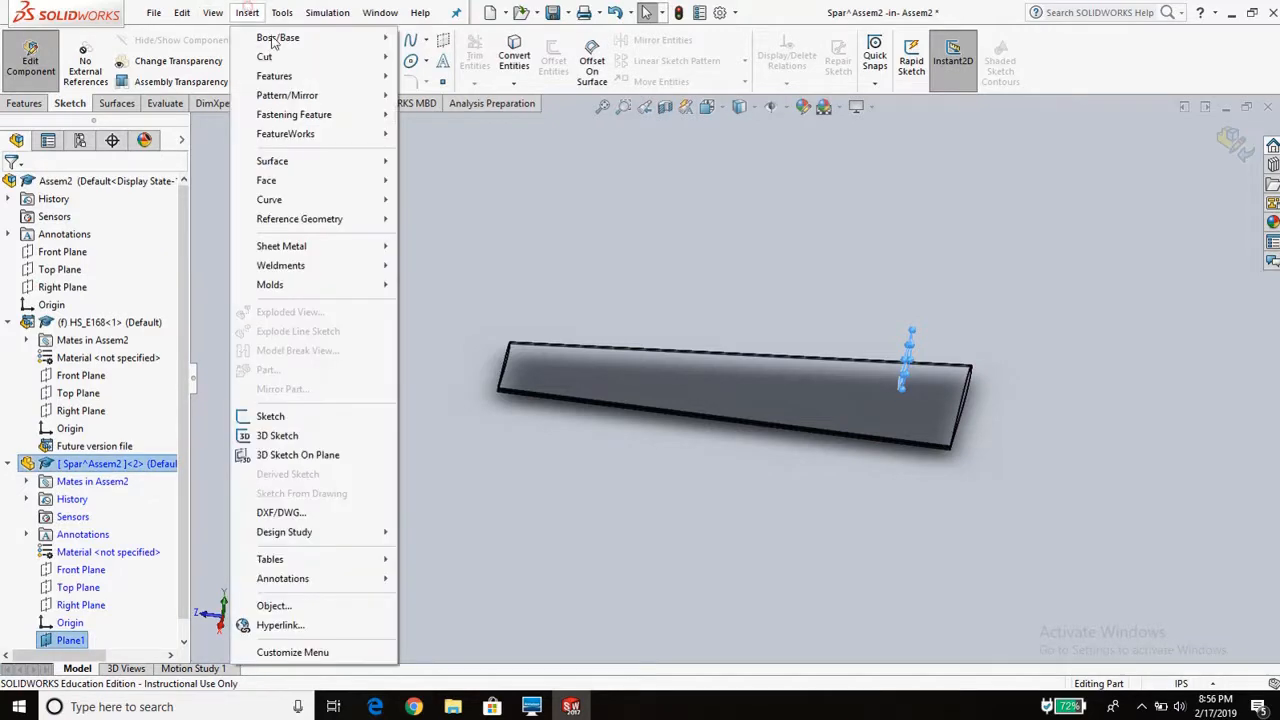
click(328, 216)
click(441, 217)
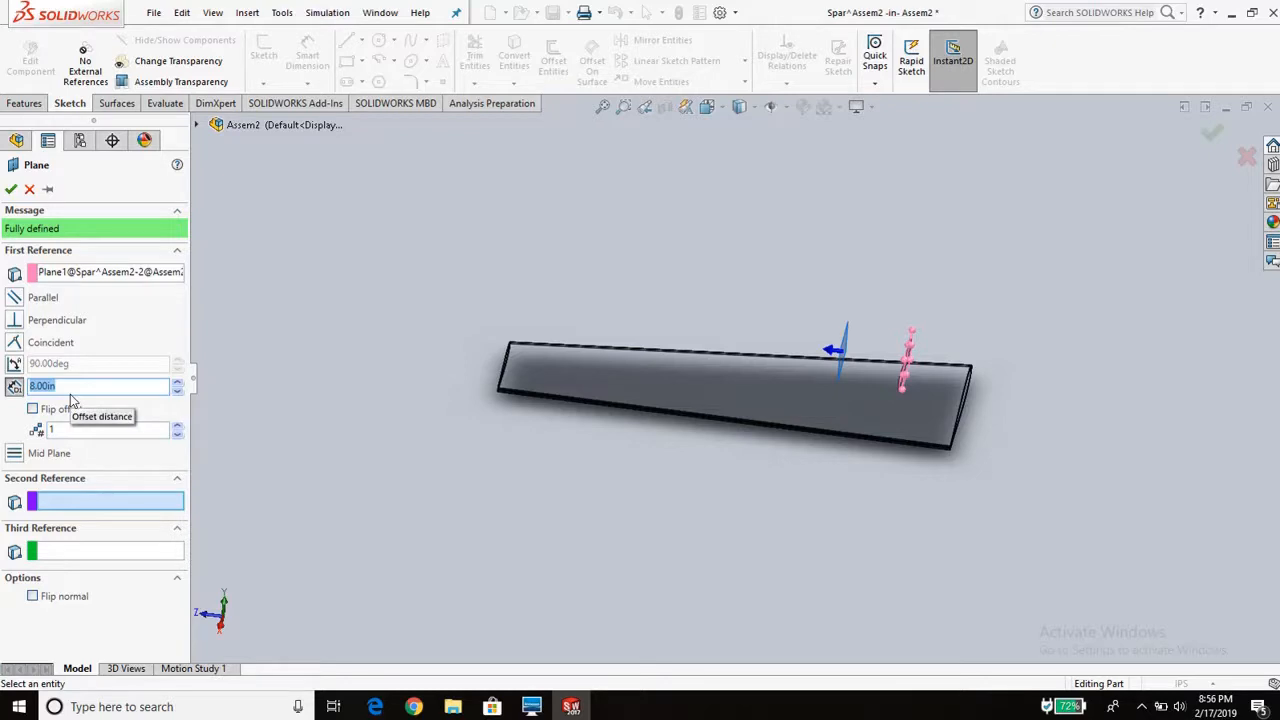
text(25)
key(Return)
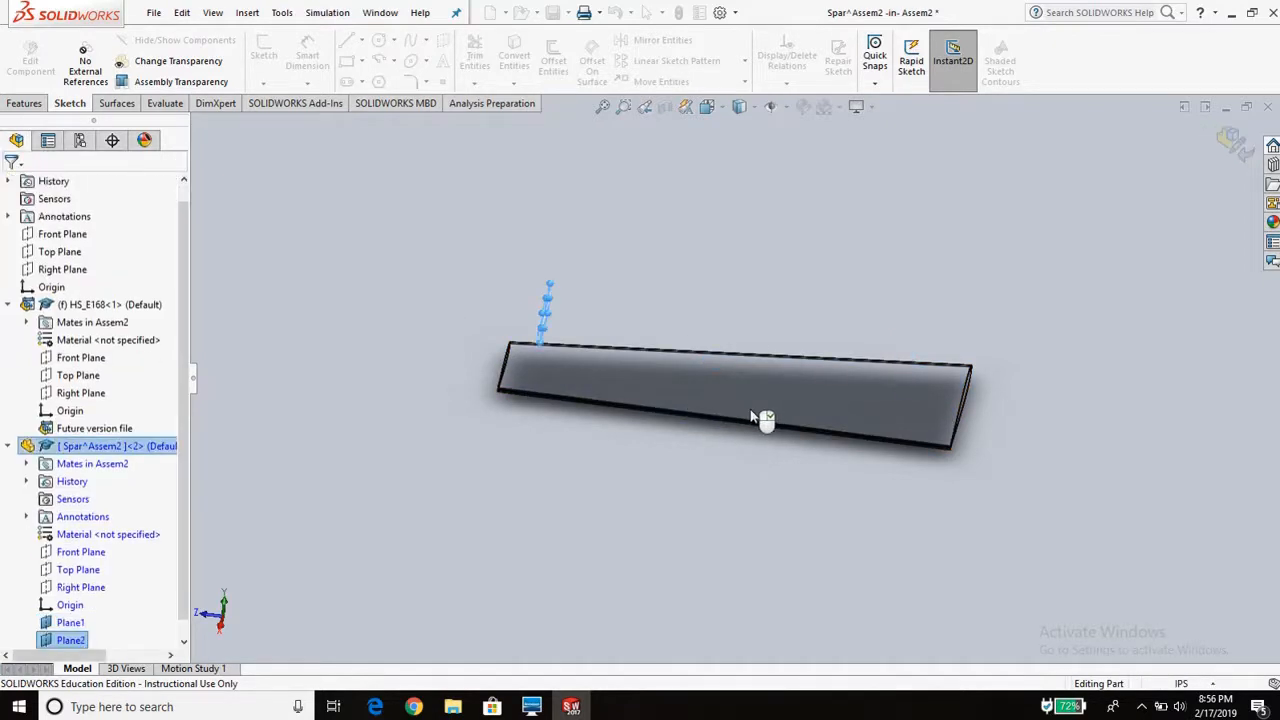
middle_drag(763, 420, 769, 374)
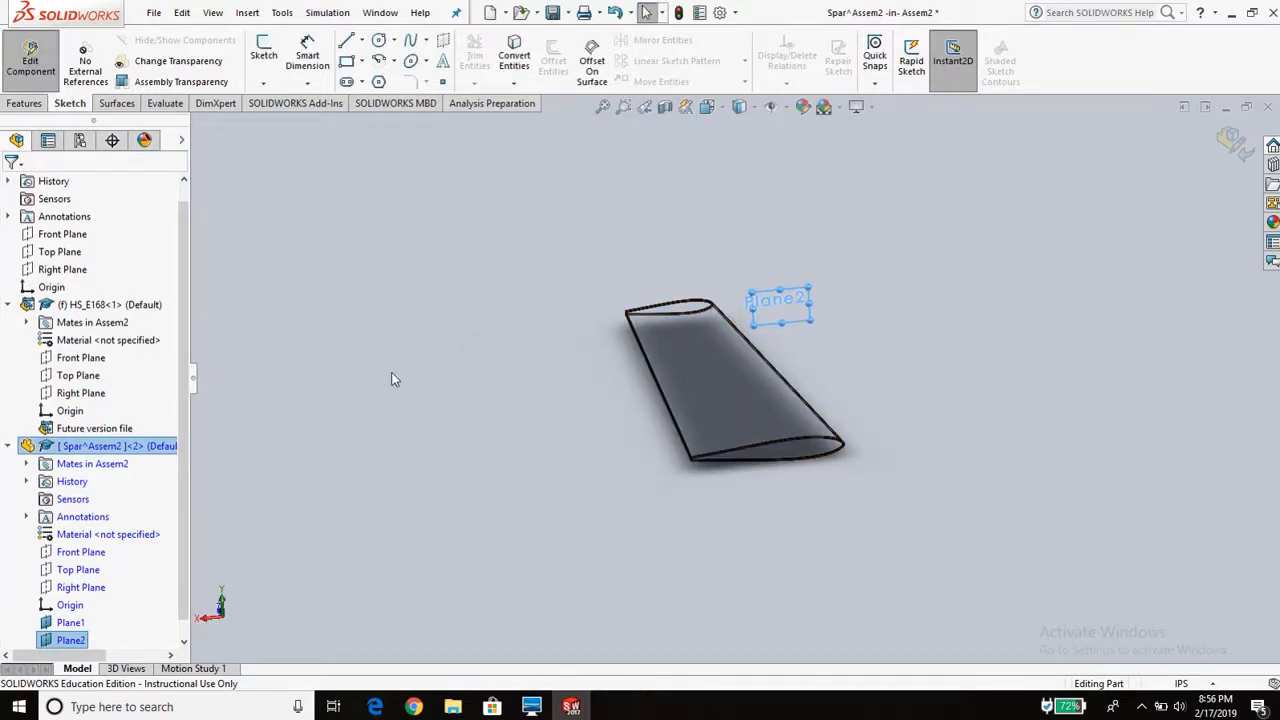
- Sketch a corner rectangle about 33 by 20 in on Plane1, surrounding the wing's airfoil section
click(117, 103)
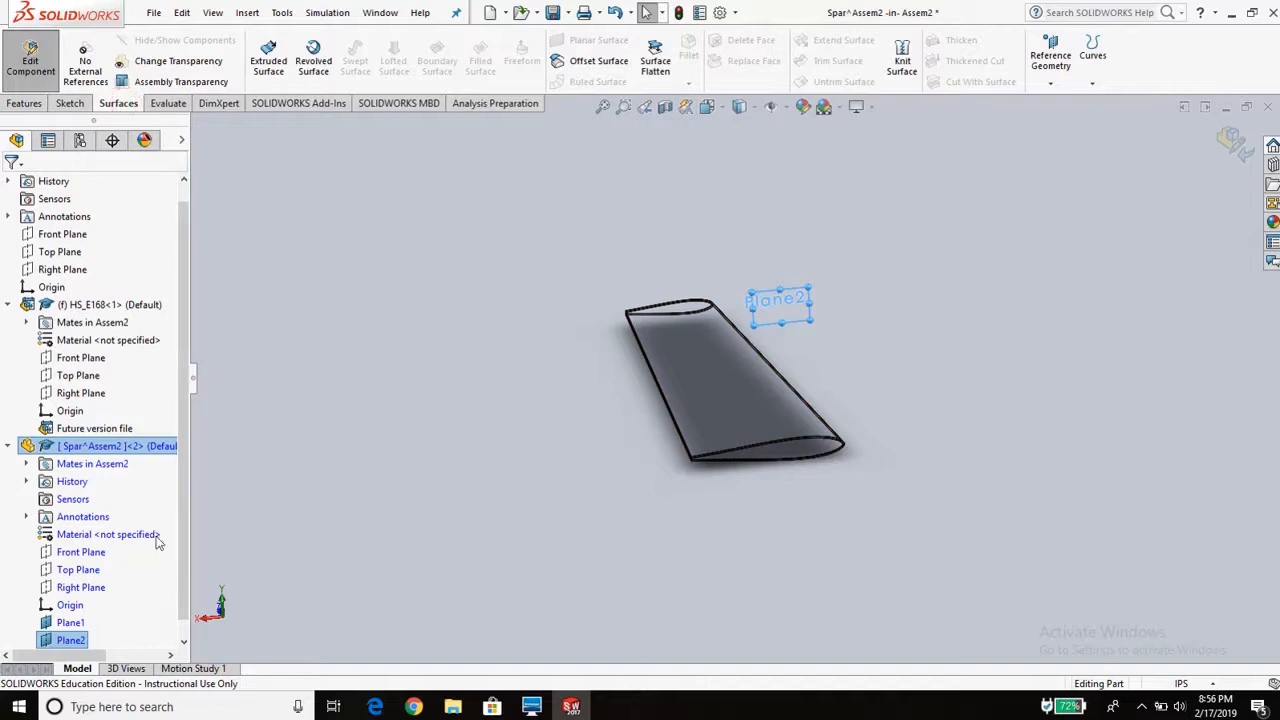
scroll(823, 322, down, 3)
scroll(823, 322, up, 5)
middle_drag(730, 472, 690, 410)
click(70, 622)
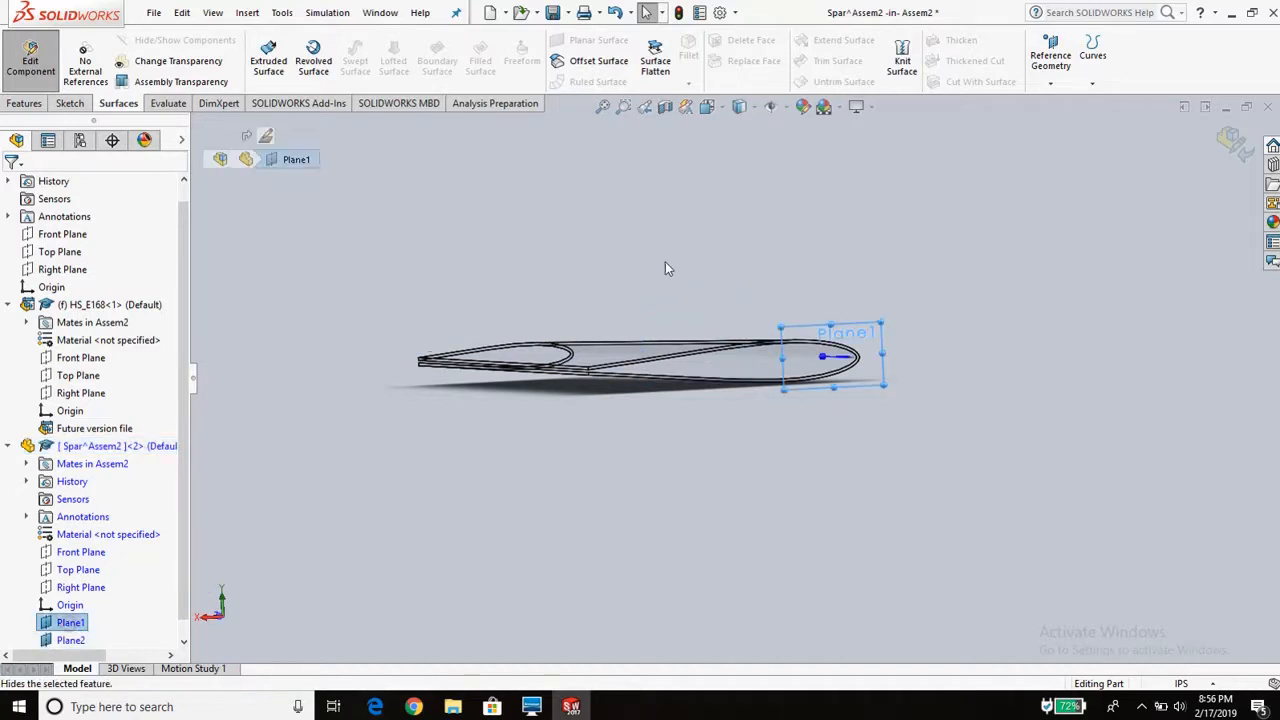
middle_drag(666, 261, 665, 262)
click(70, 104)
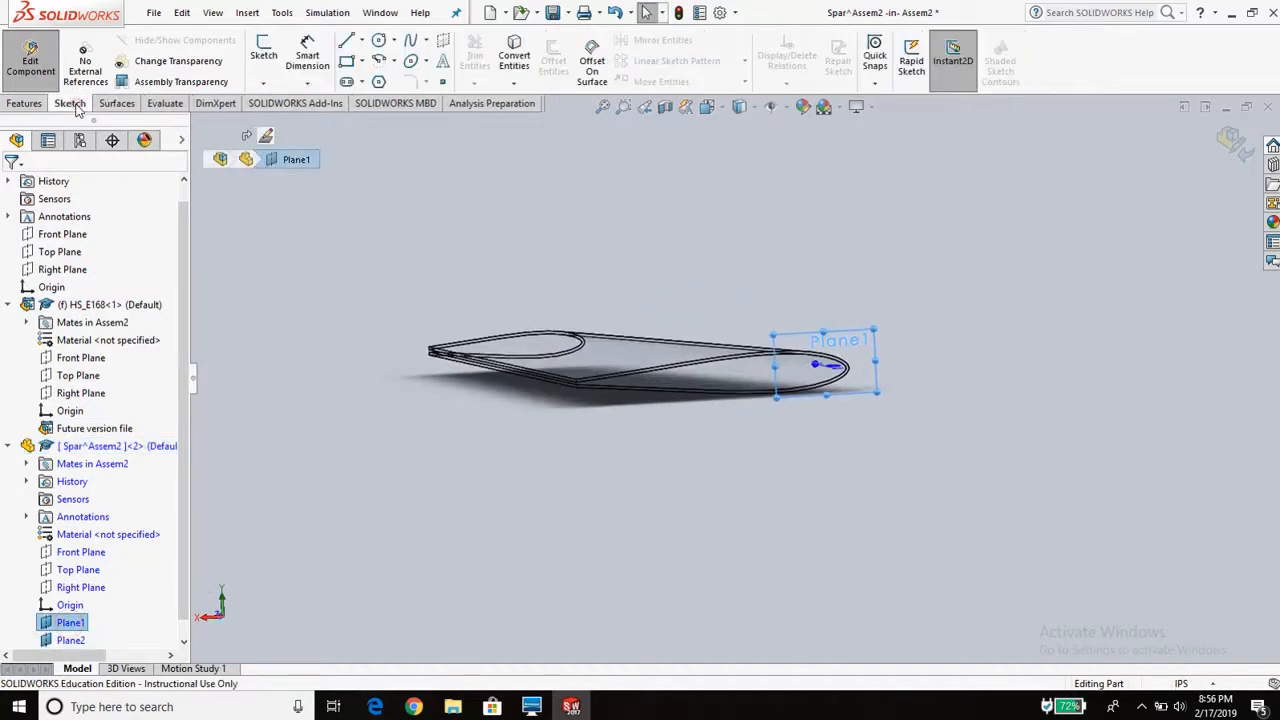
click(263, 50)
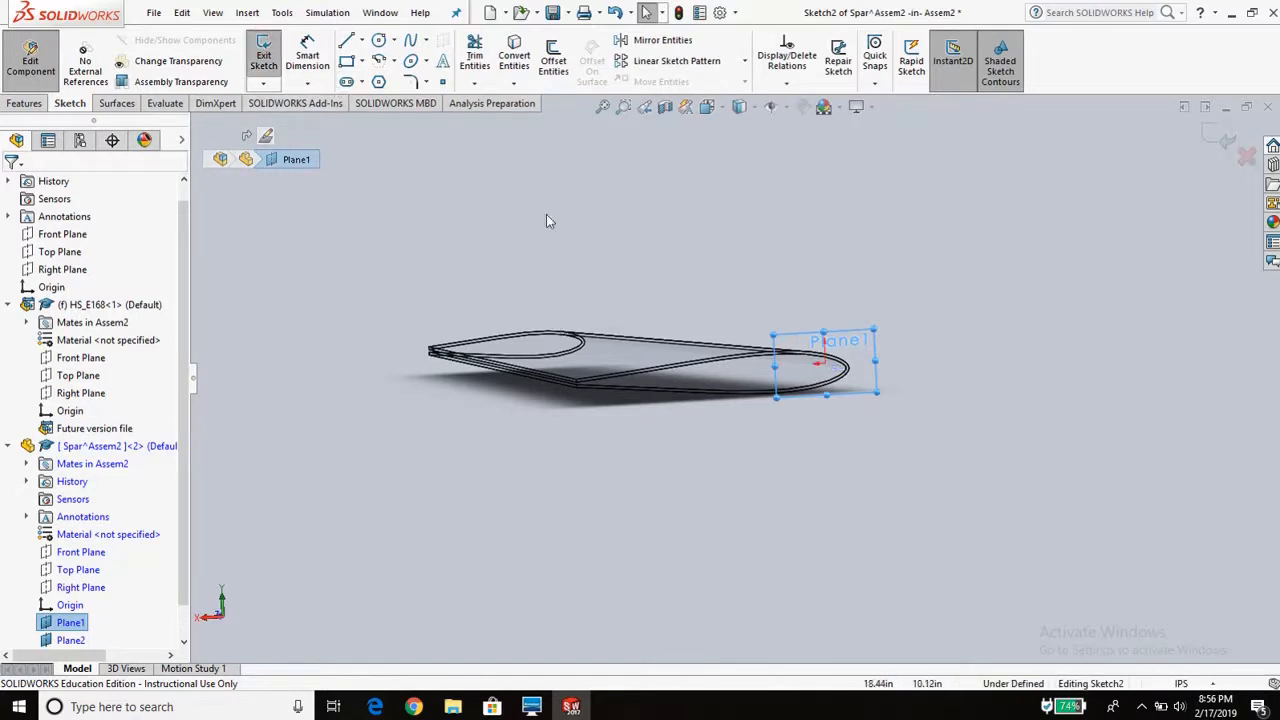
click(362, 62)
click(410, 80)
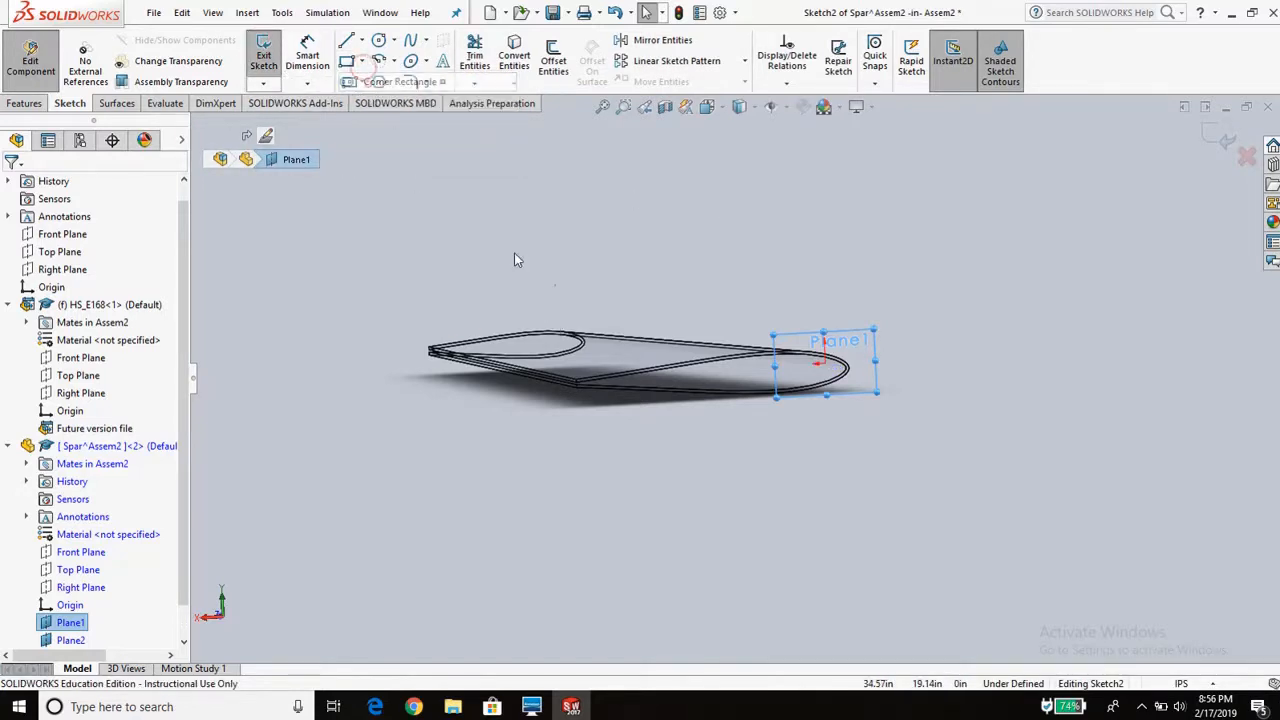
click(407, 201)
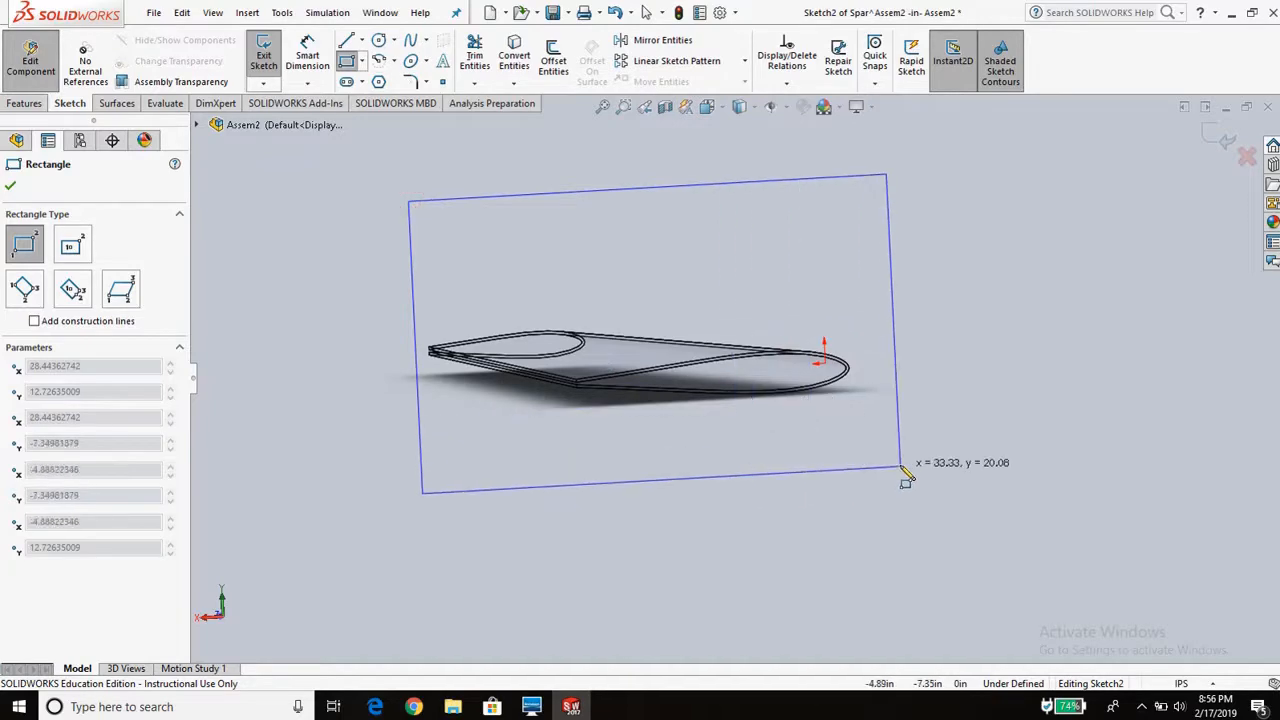
click(900, 465)
- Create a planar surface bounded by the current rectangle sketch
mouse_move(667, 385)
middle_down()
mouse_move(787, 434)
mouse_move(936, 431)
mouse_move(845, 438)
mouse_move(943, 446)
mouse_move(900, 443)
mouse_move(905, 430)
middle_up()
click(116, 103)
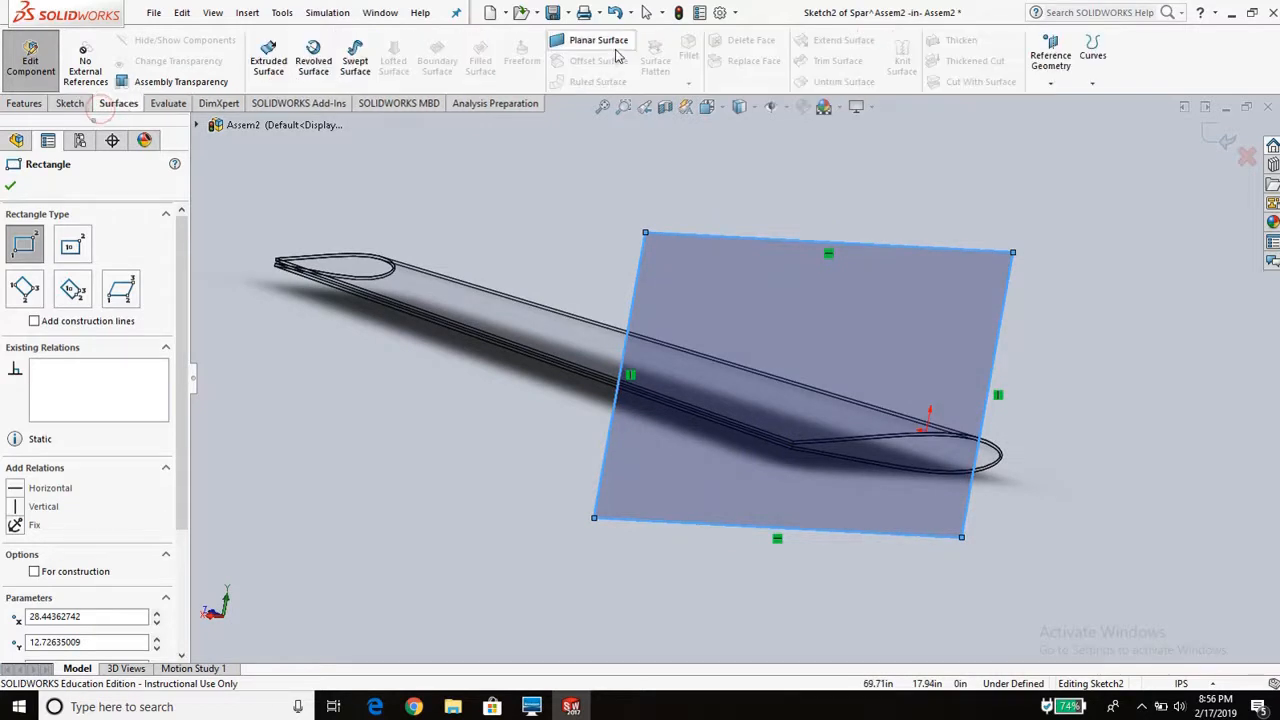
click(560, 40)
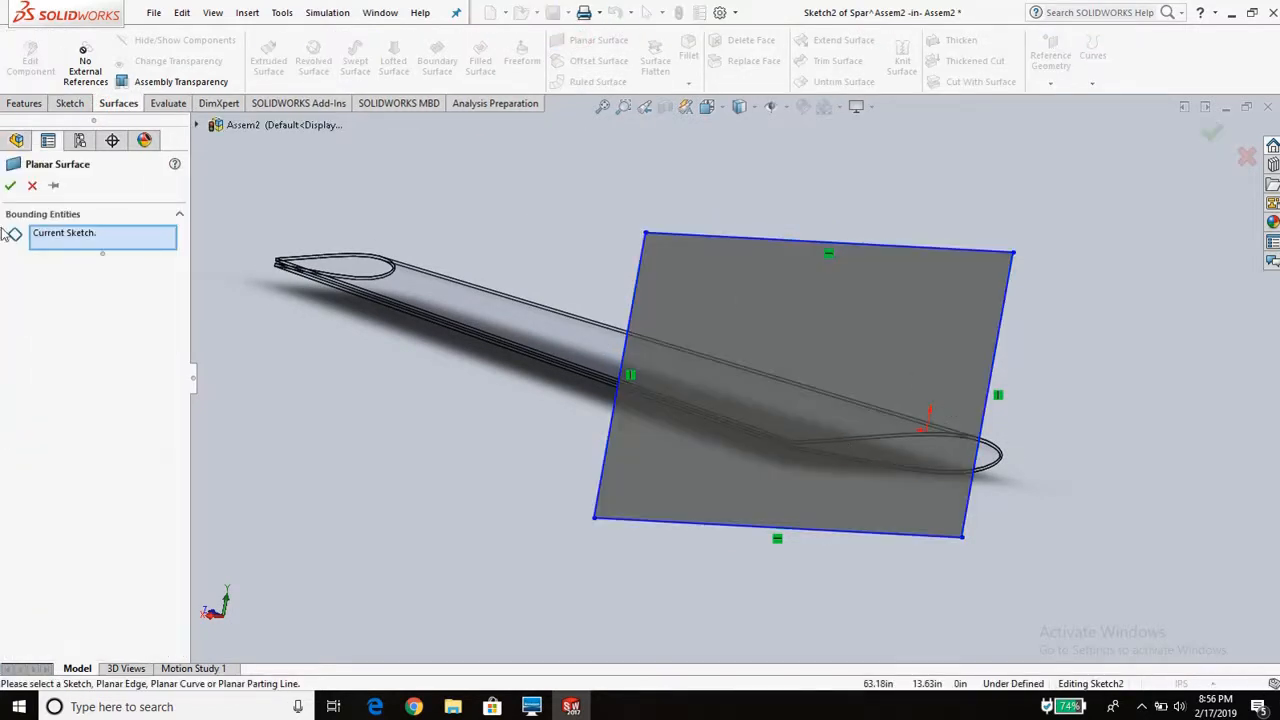
click(10, 186)
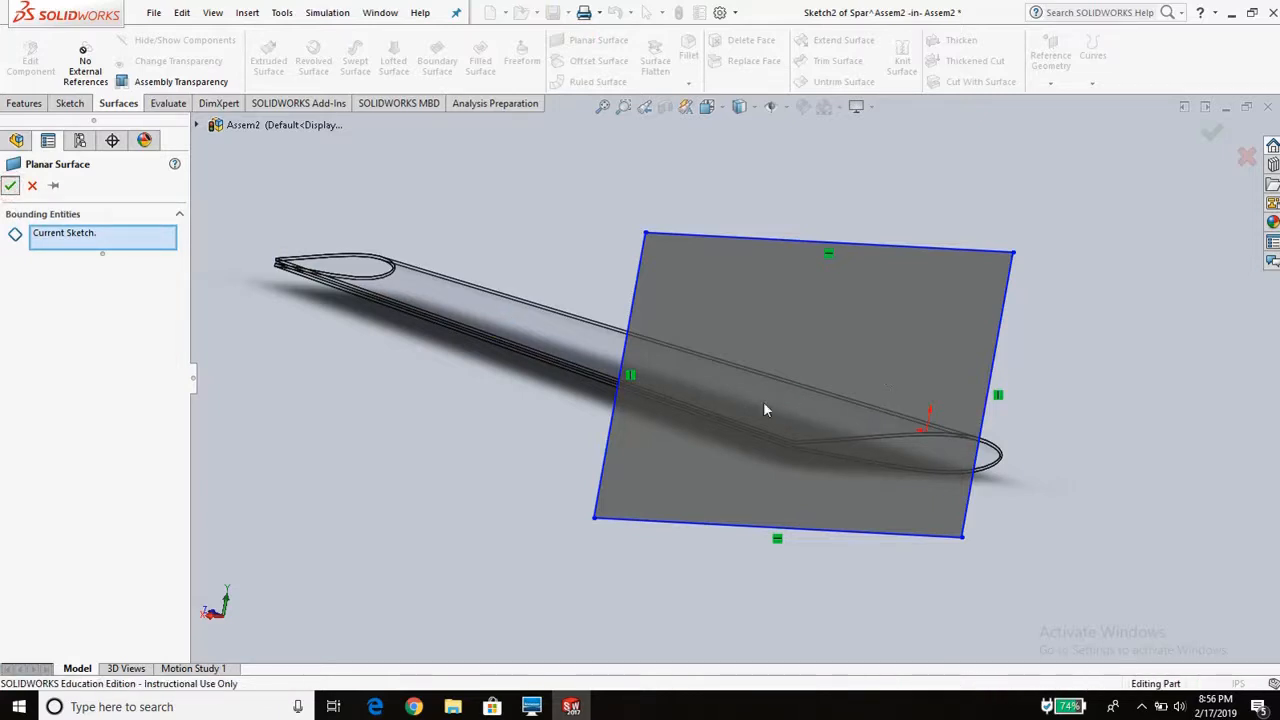
- Sketch a large center rectangle on Plane2, enclosing the wing's airfoil section near the tip
middle_drag(630, 352, 644, 408)
scroll(106, 585, down, 1)
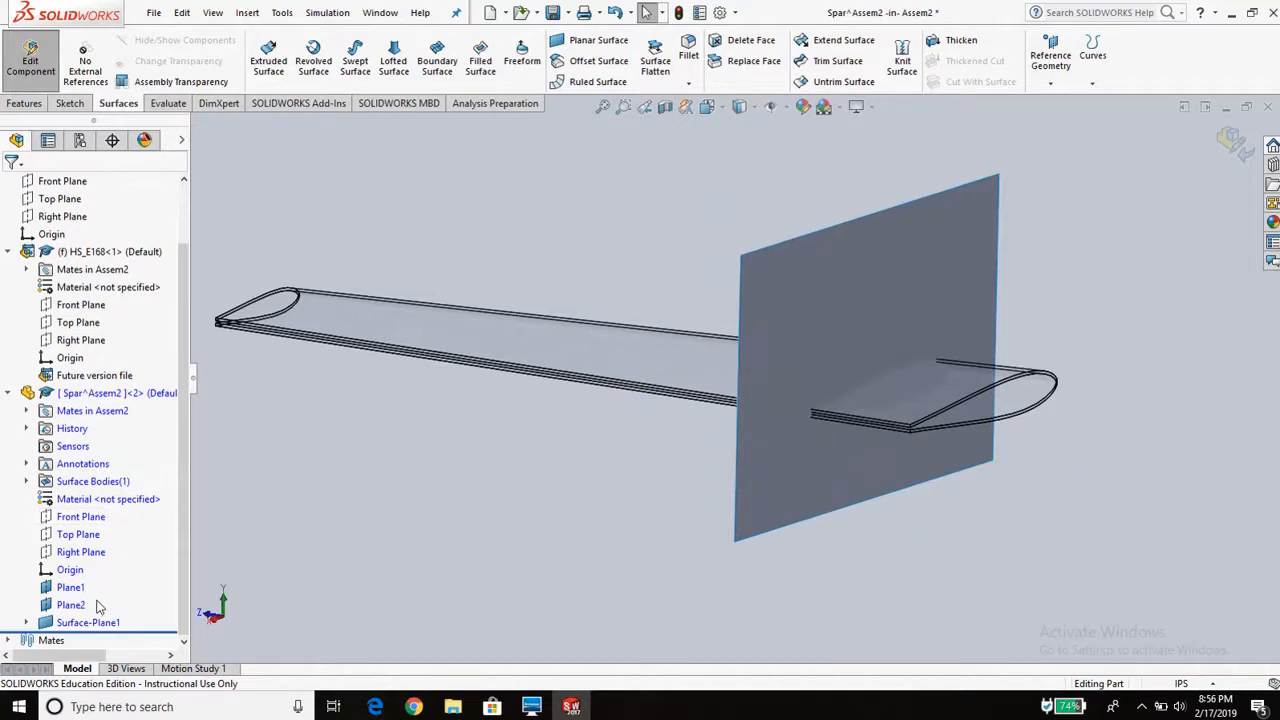
click(80, 605)
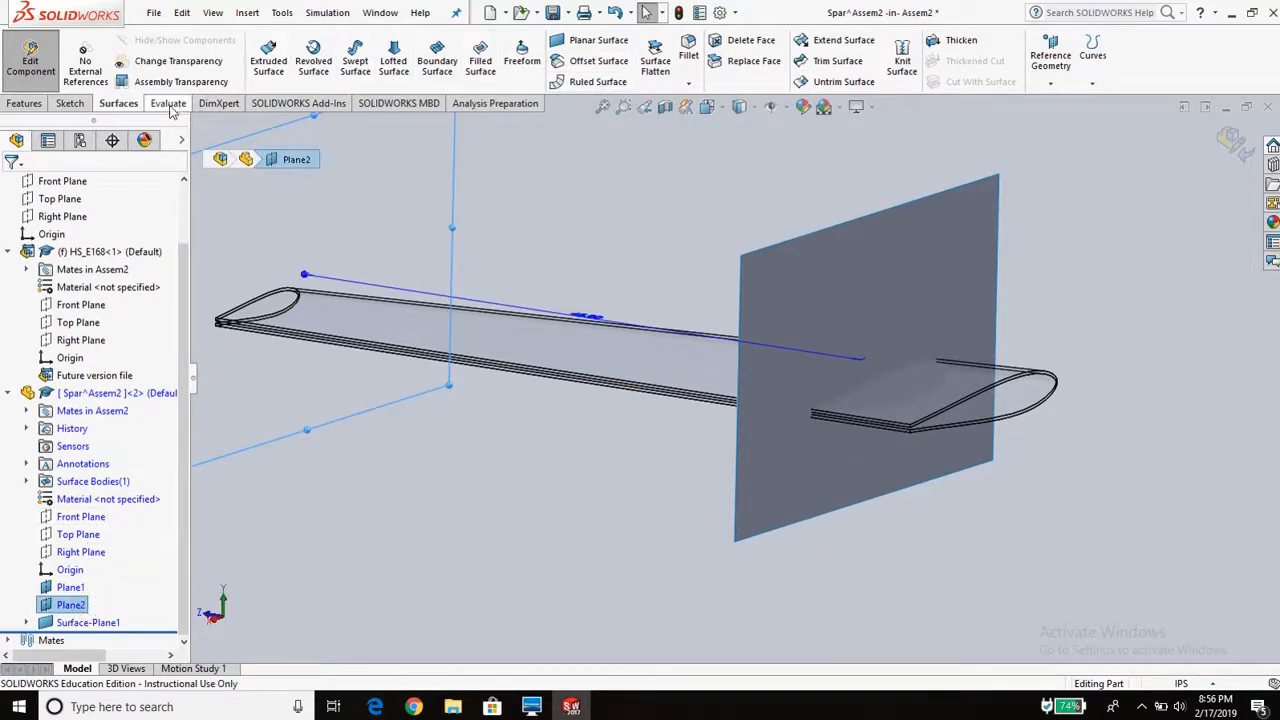
click(70, 104)
click(266, 55)
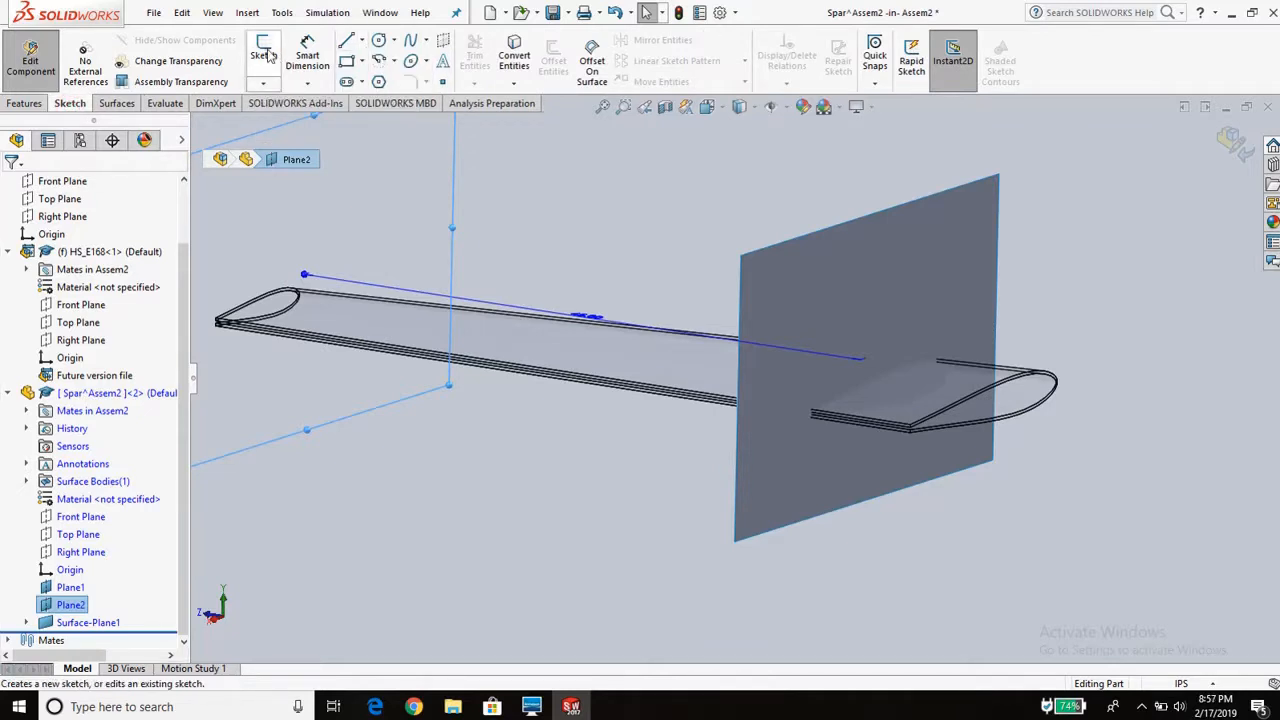
click(362, 61)
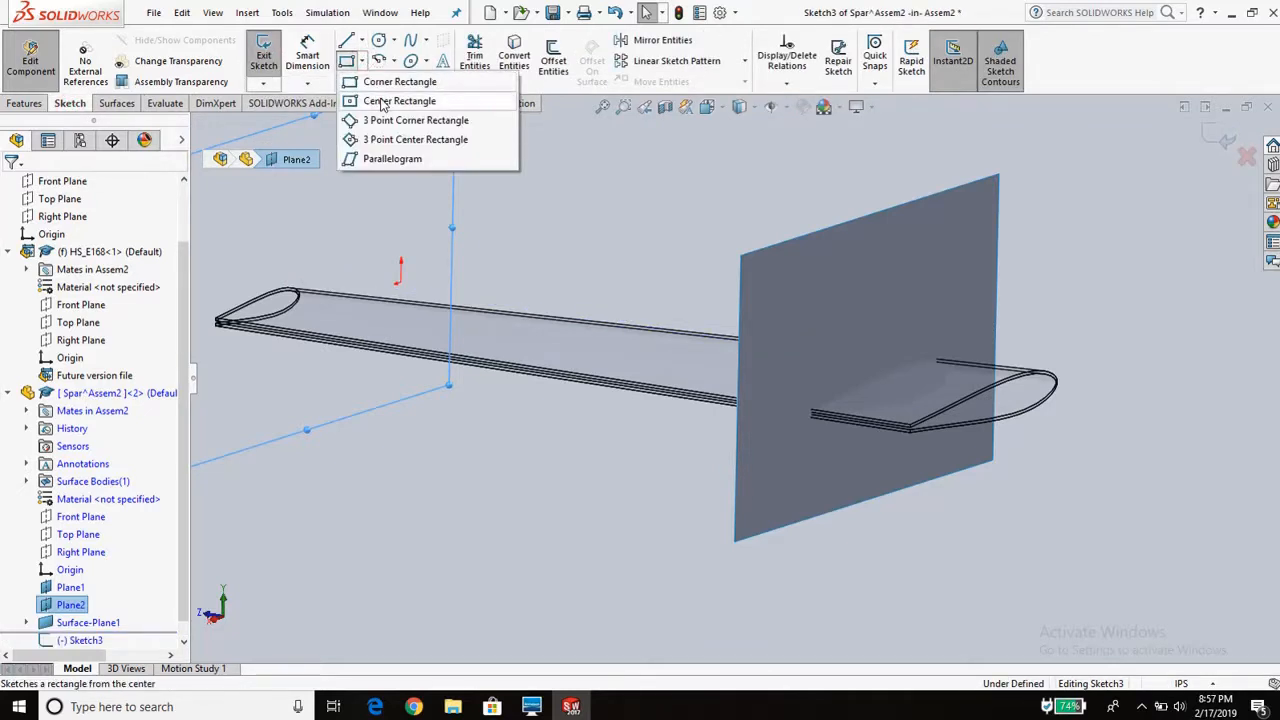
scroll(659, 366, up, 3)
middle_drag(657, 366, 531, 266)
click(533, 264)
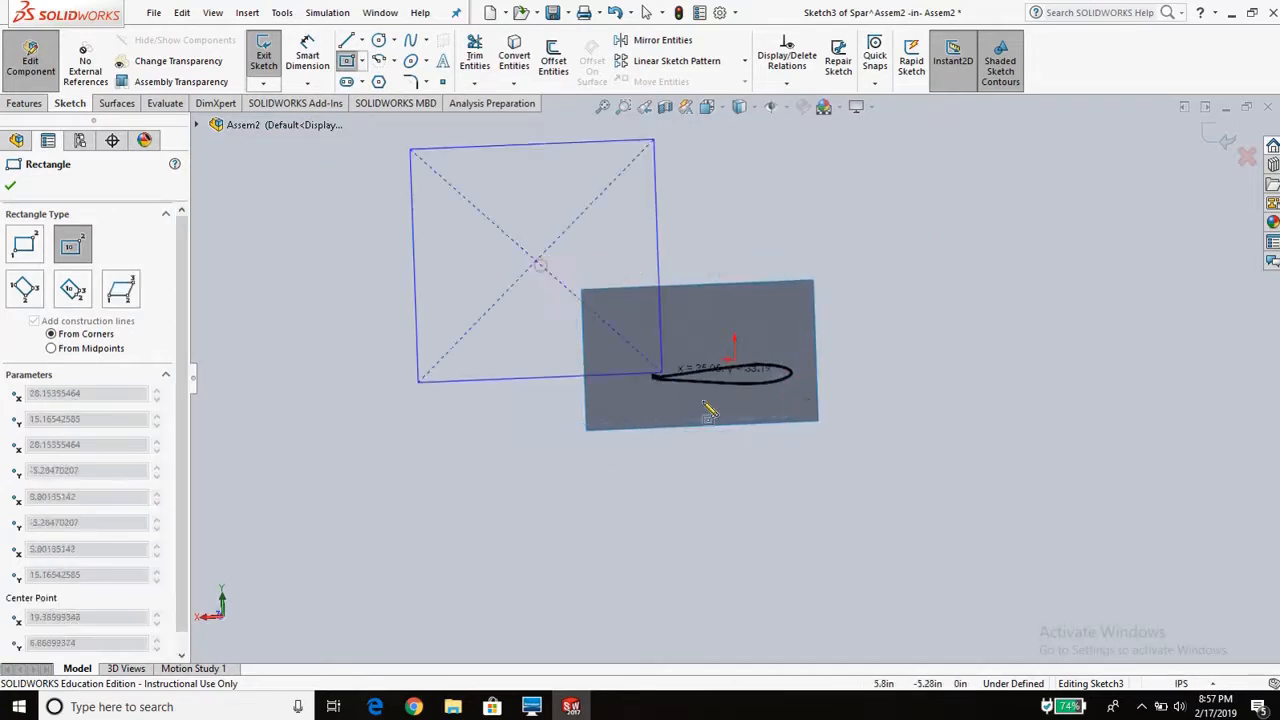
click(846, 468)
mouse_move(834, 480)
middle_down()
mouse_move(620, 414)
mouse_move(713, 425)
mouse_move(790, 465)
mouse_move(766, 457)
mouse_move(803, 443)
middle_up()
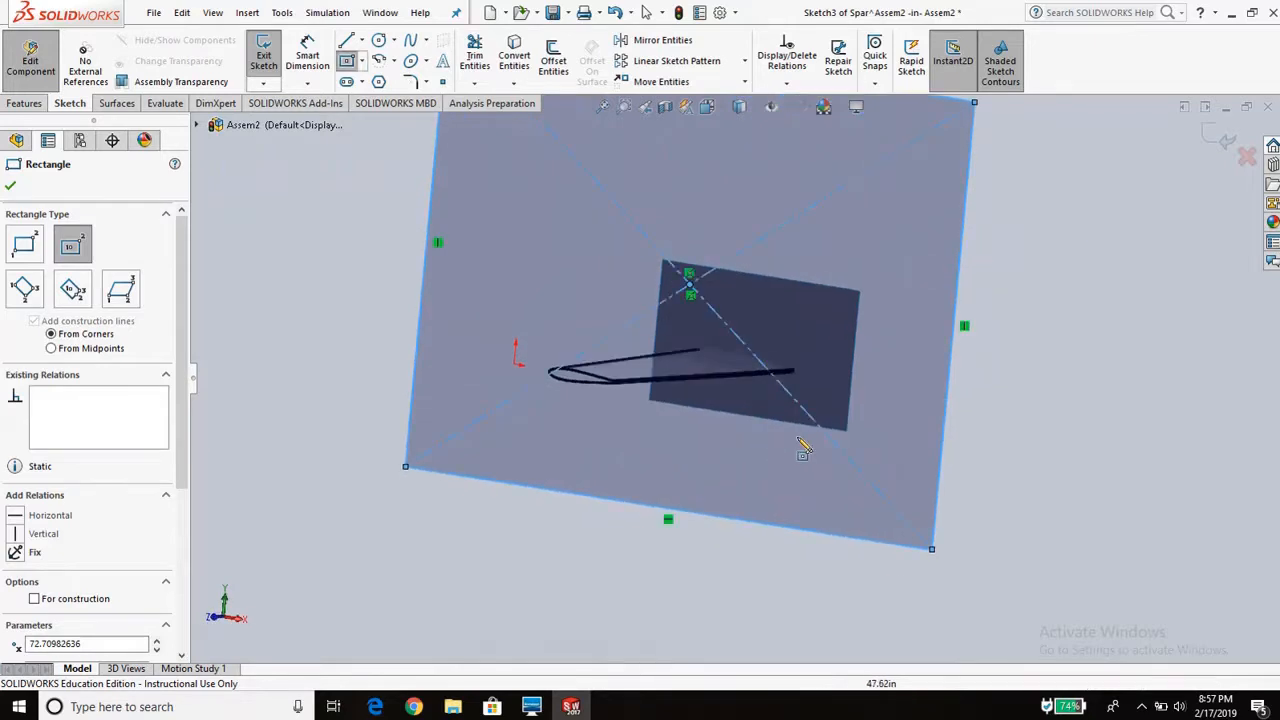
- Shrink the Plane2 rectangle by moving one upper corner to about X 37.65, Y 19.69 in
scroll(903, 370, up, 4)
key(Escape)
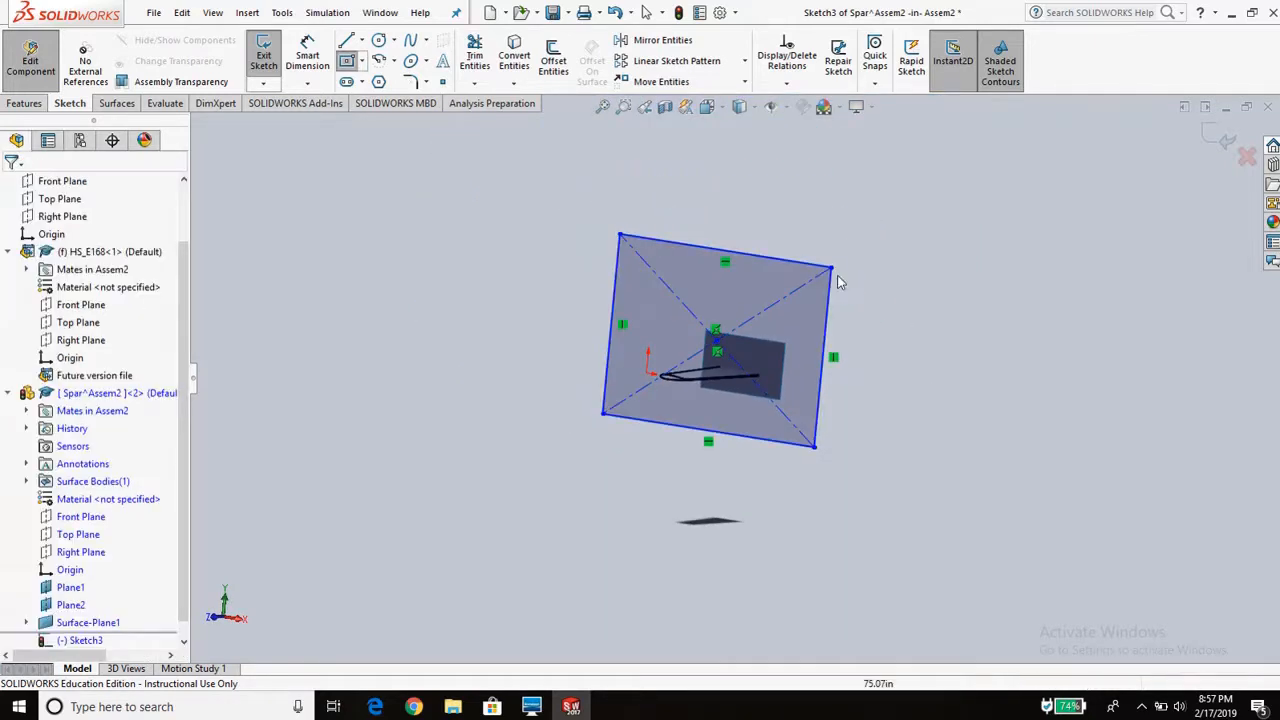
drag(815, 283, 742, 331)
middle_drag(753, 378, 592, 391)
scroll(771, 343, down, 4)
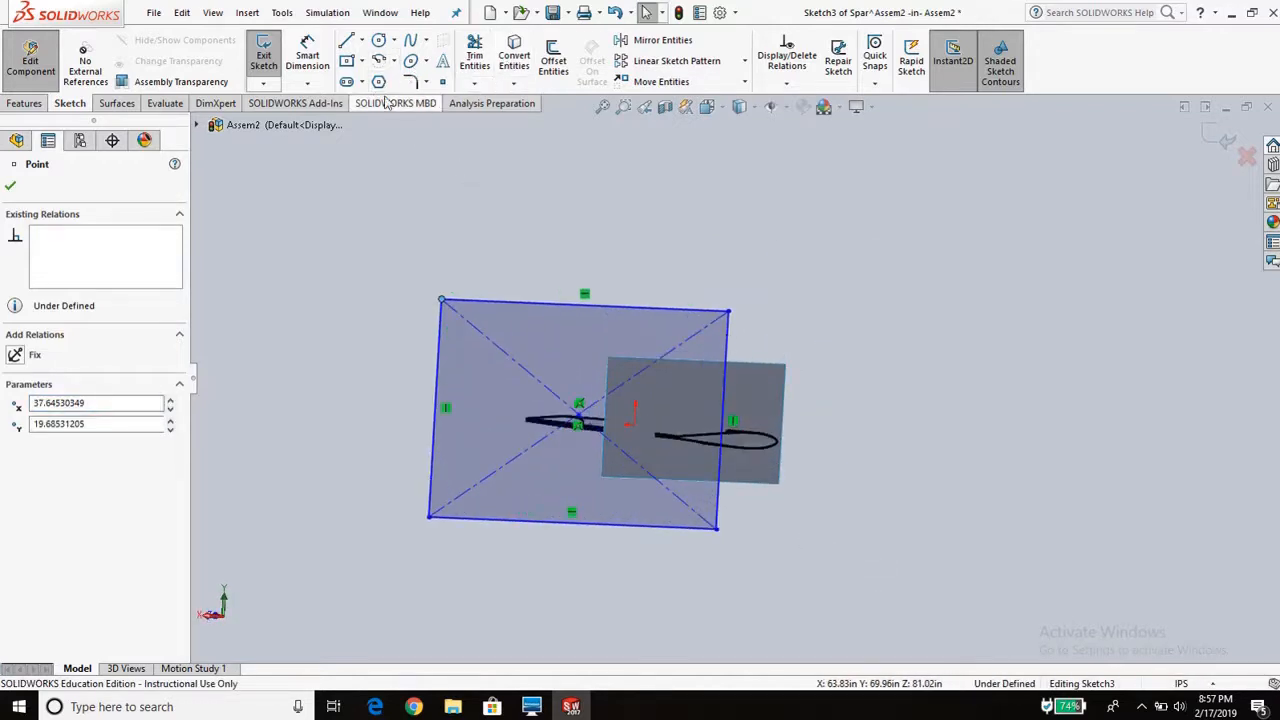
- Create a planar surface bounded by the current center rectangle sketch on Plane2
middle_drag(588, 346, 604, 380)
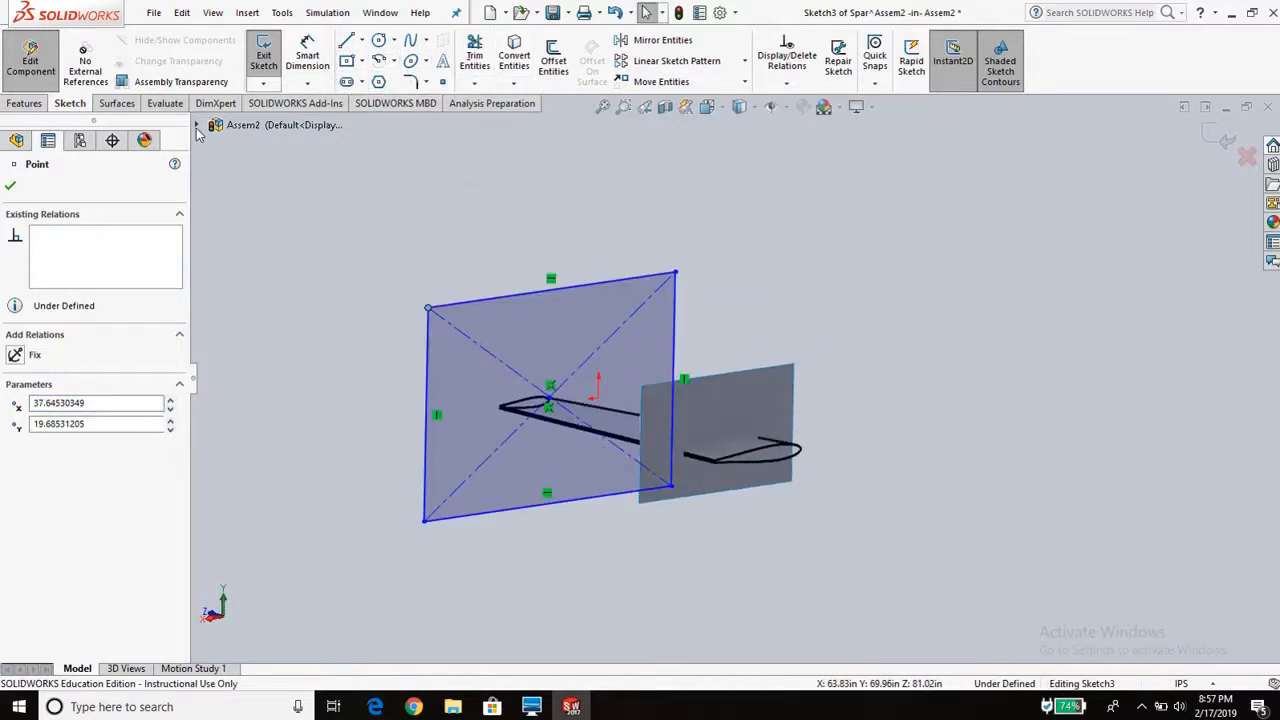
click(117, 103)
click(598, 43)
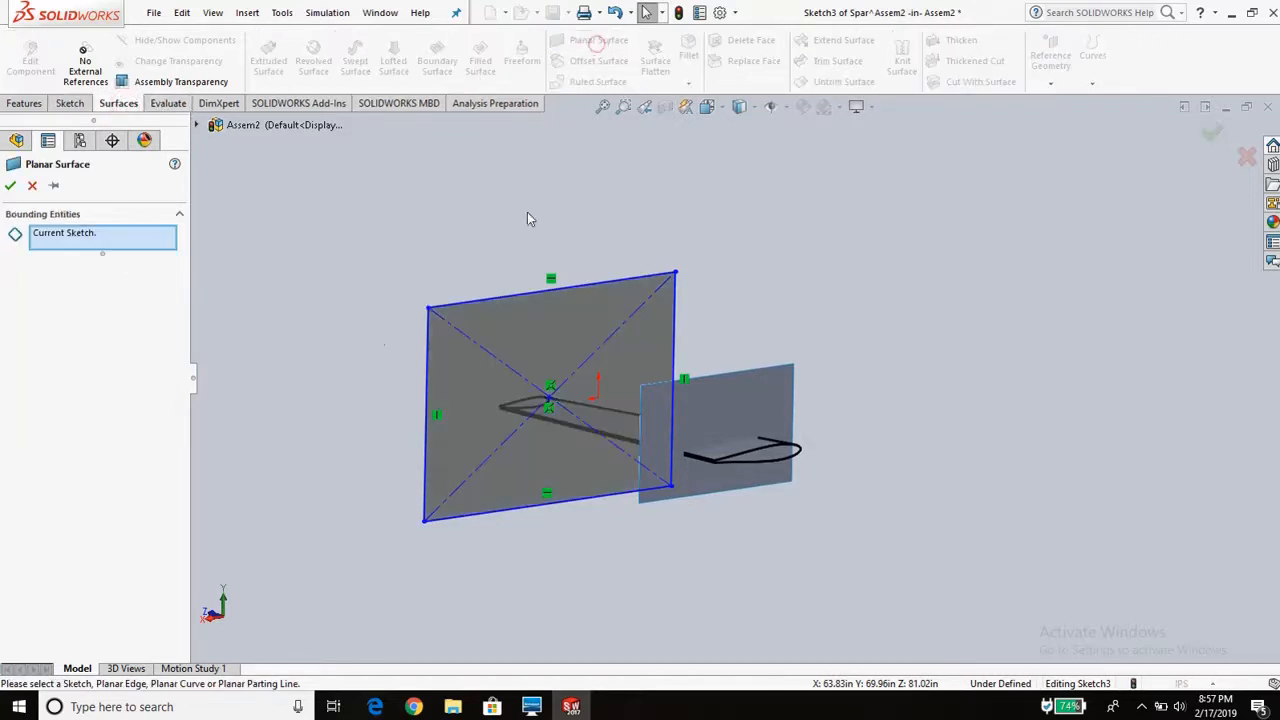
click(10, 187)
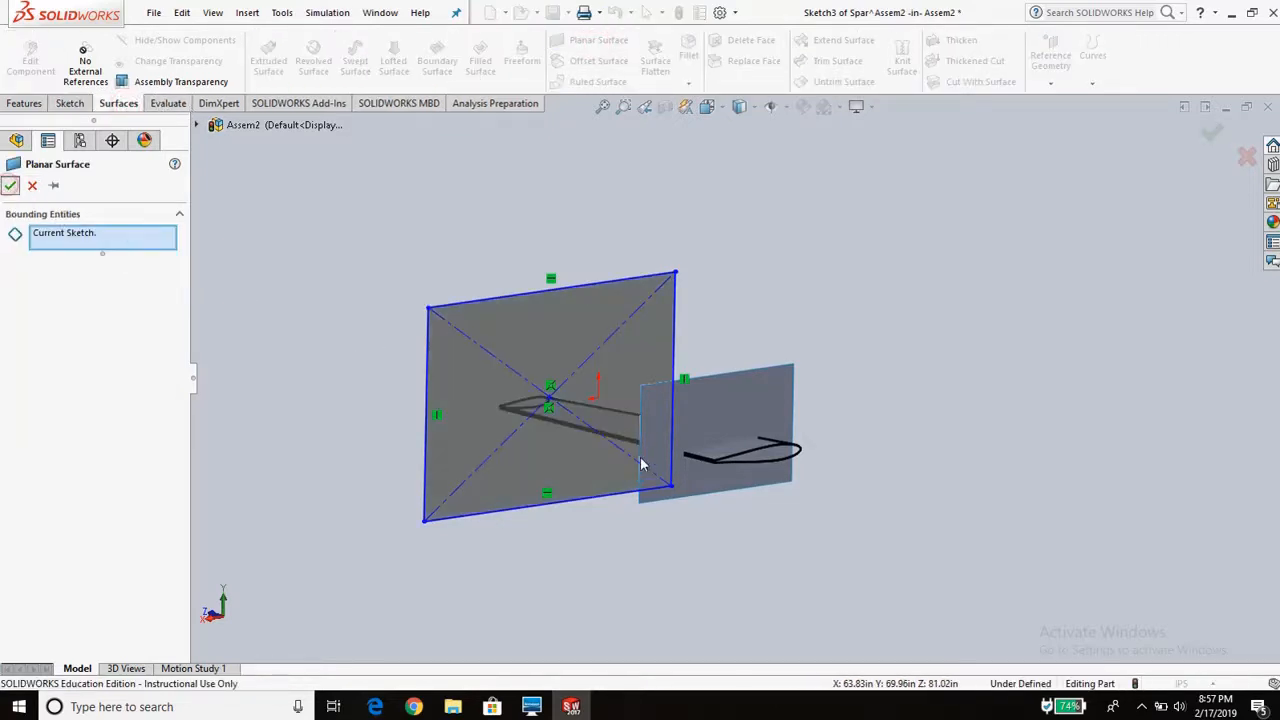
- Sketch a construction line about 54.12 in long on the Spar part's Top Plane, running from the wing root edge to the tip
middle_drag(596, 421, 636, 589)
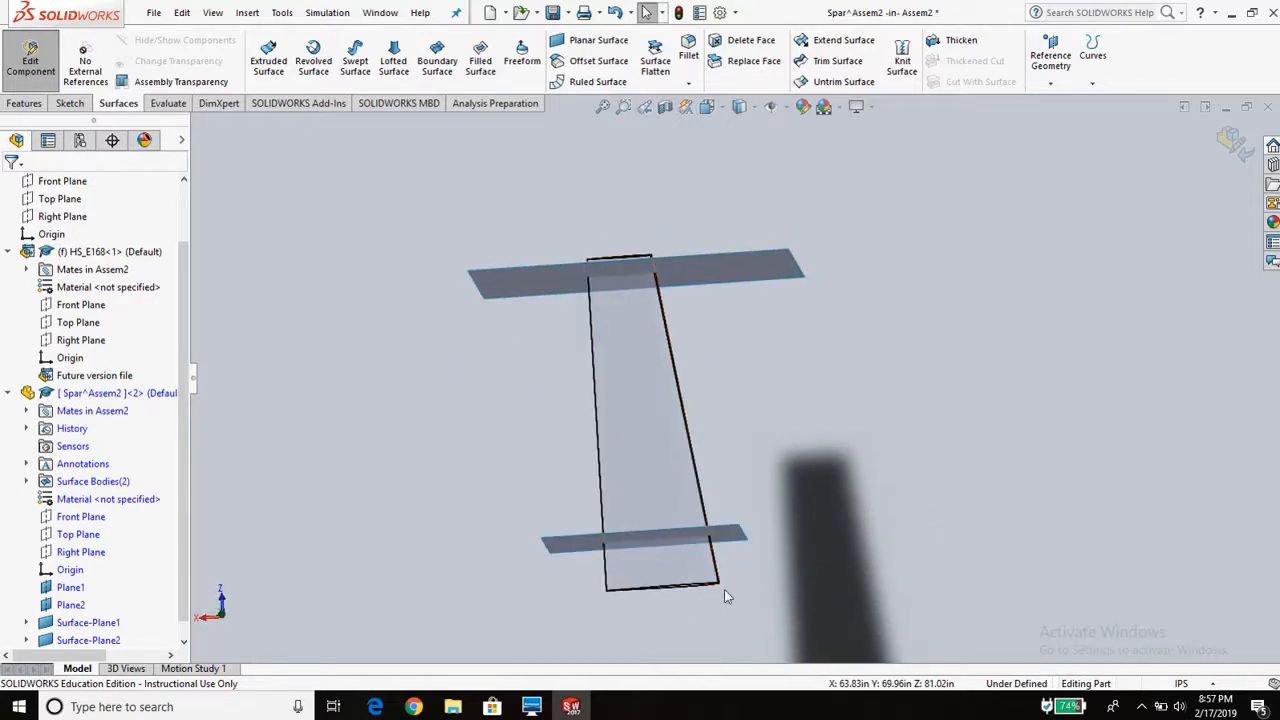
middle_drag(725, 560, 651, 380)
middle_drag(662, 443, 668, 449)
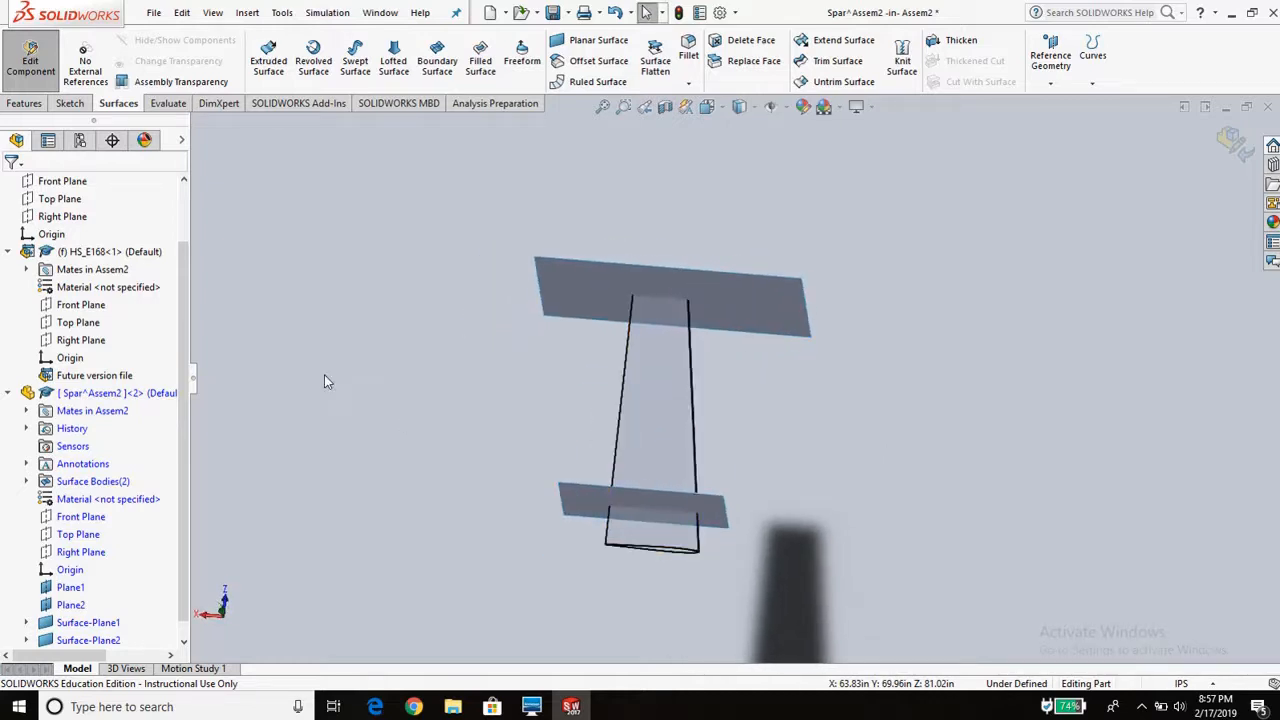
click(76, 106)
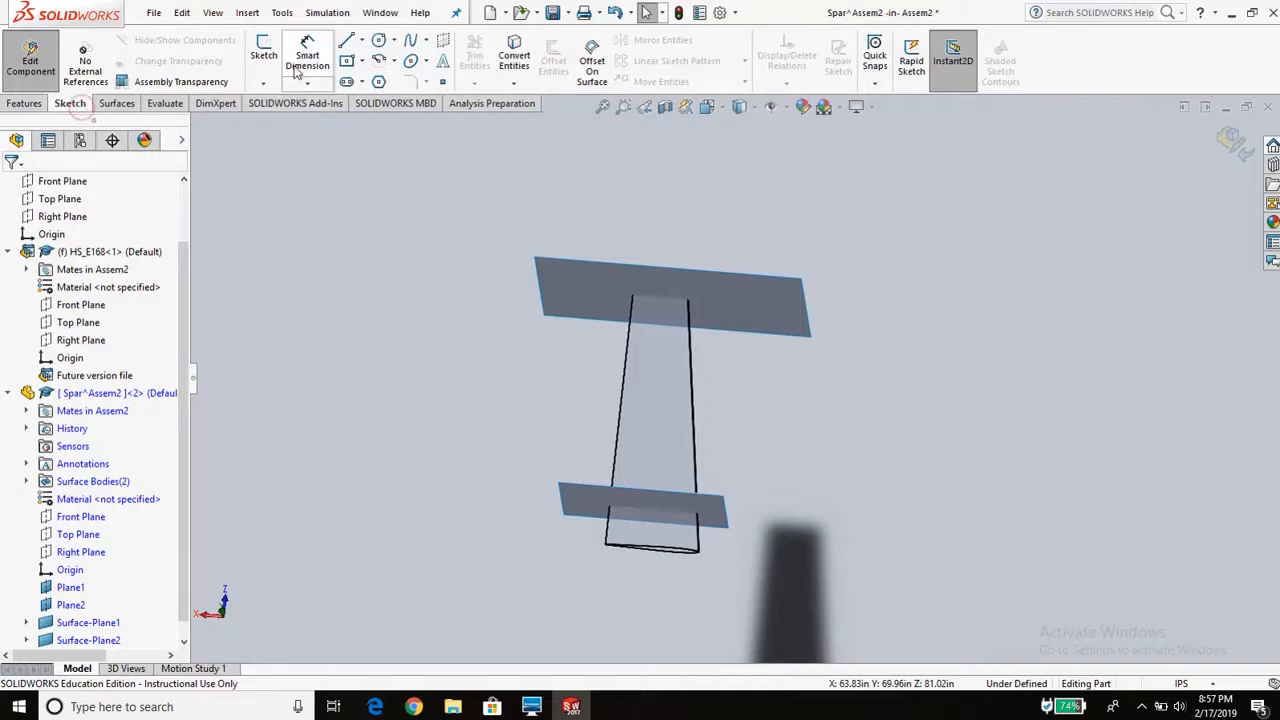
click(78, 534)
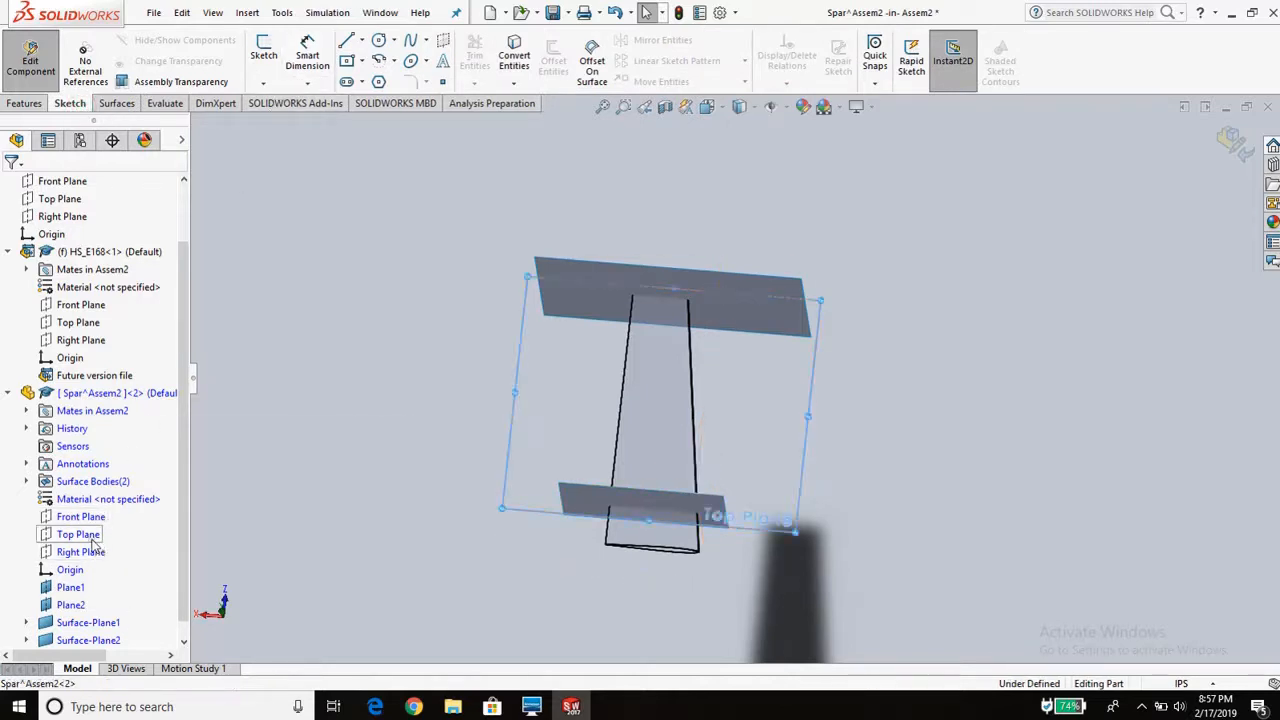
click(264, 55)
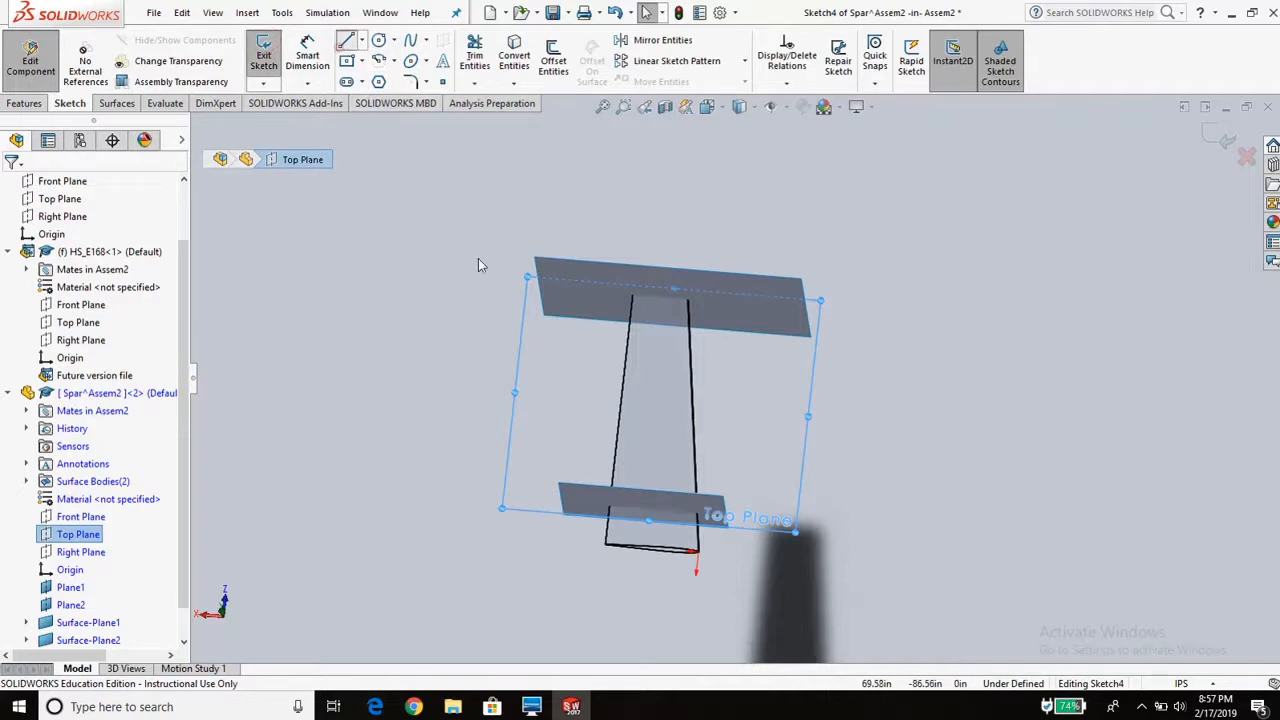
key(l)
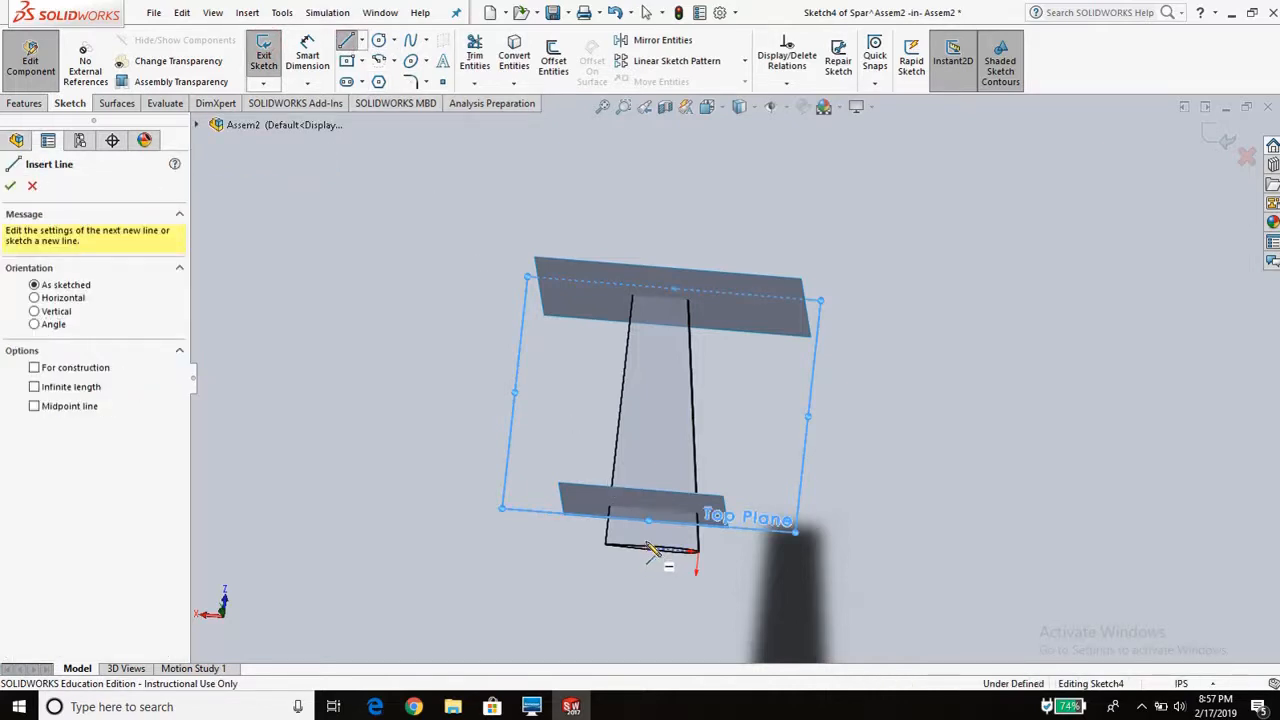
click(648, 549)
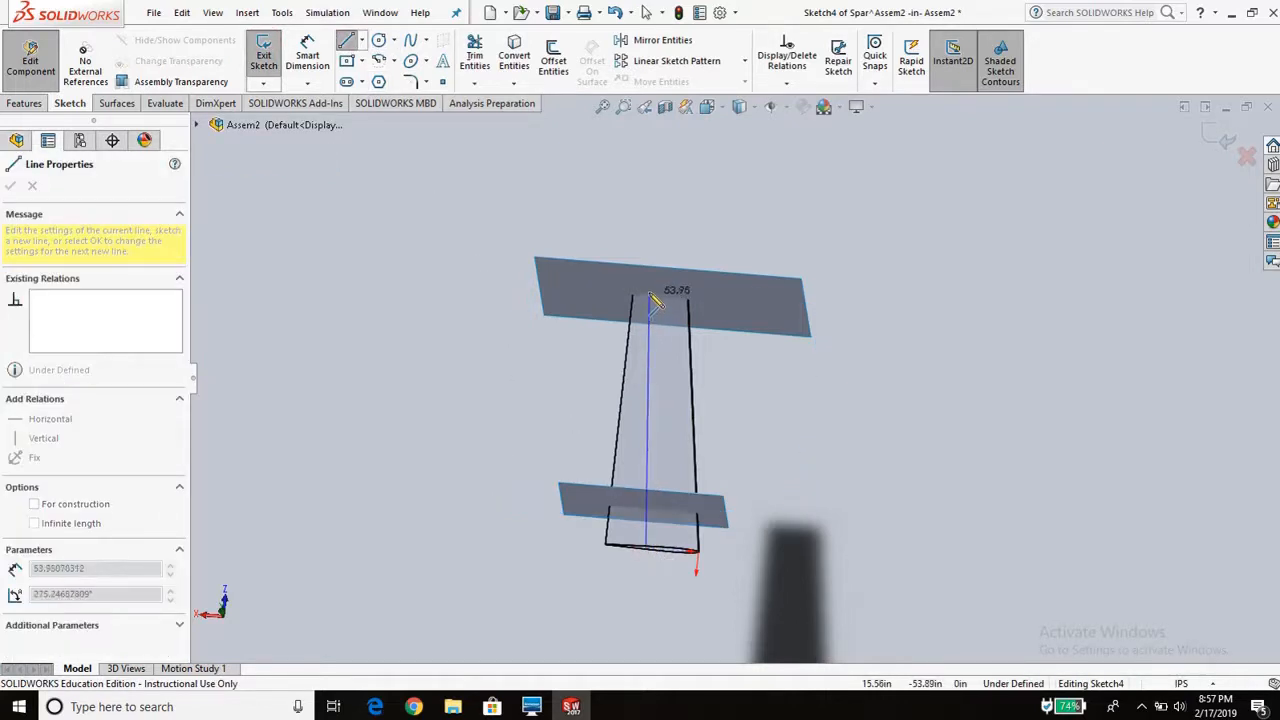
click(649, 295)
key(Escape)
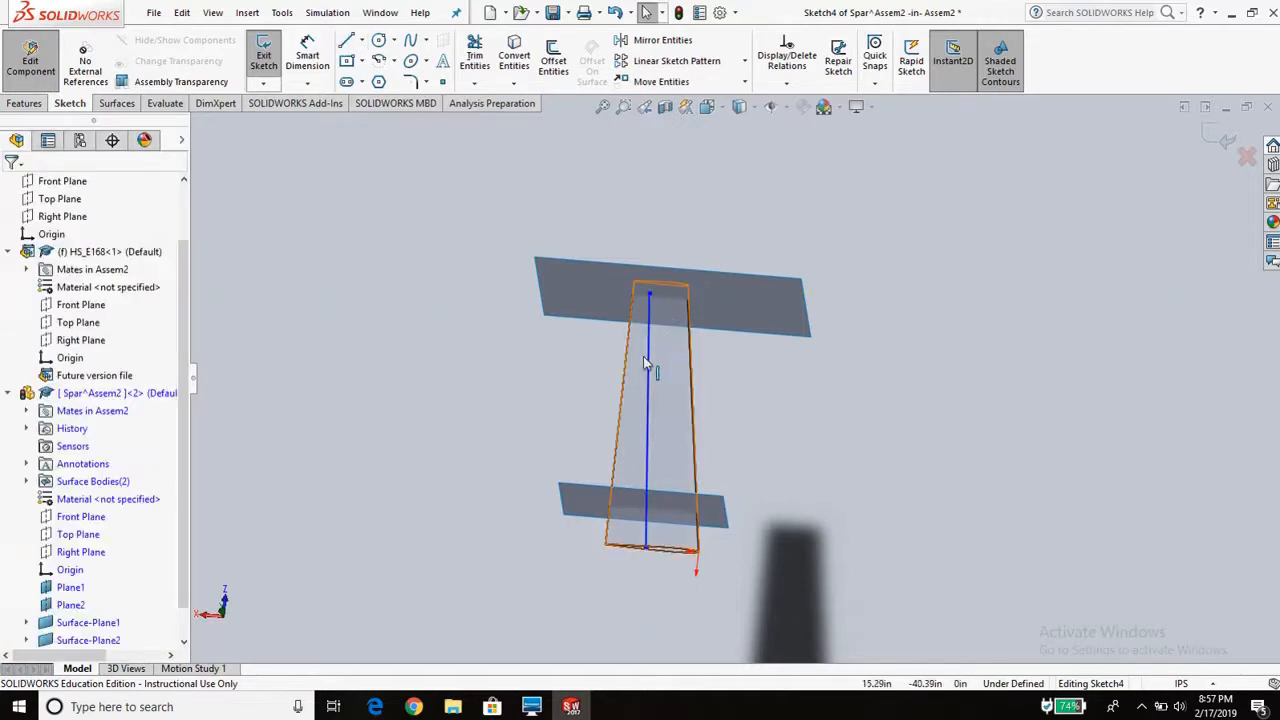
click(647, 361)
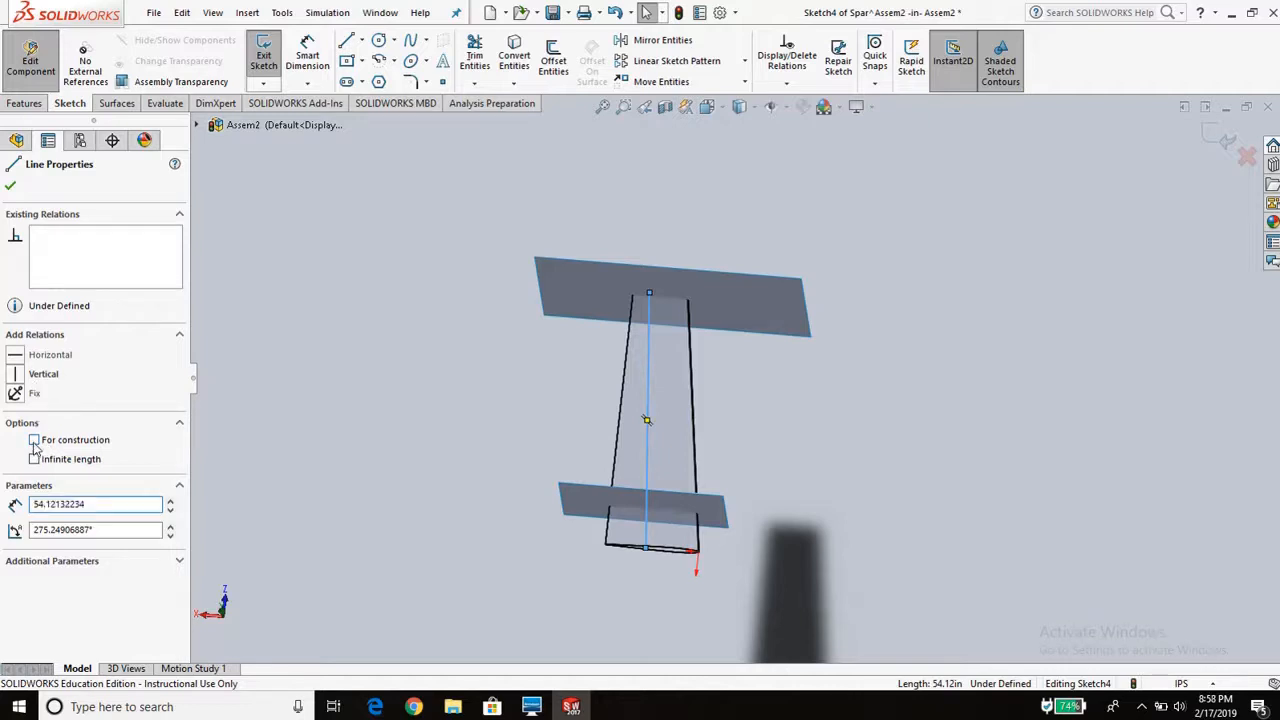
click(839, 485)
- Dimension the construction line's root endpoint 11 in from the origin at the wing's leading edge
click(307, 58)
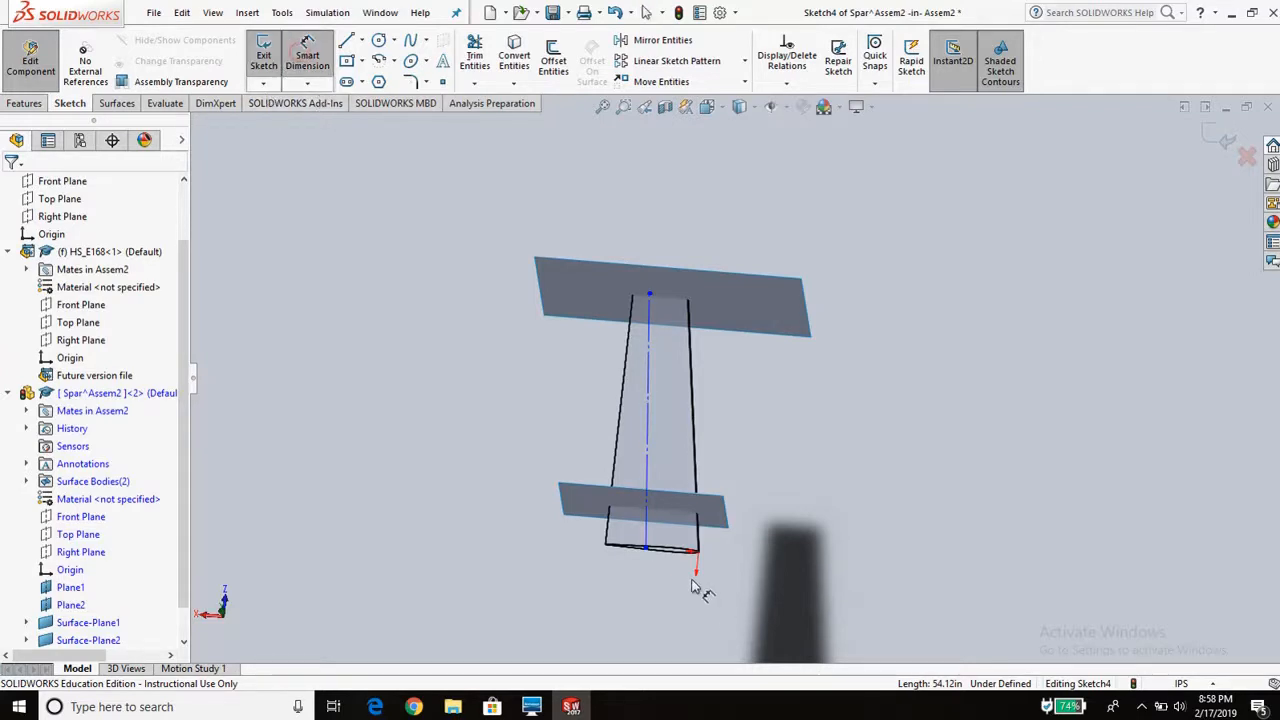
click(646, 549)
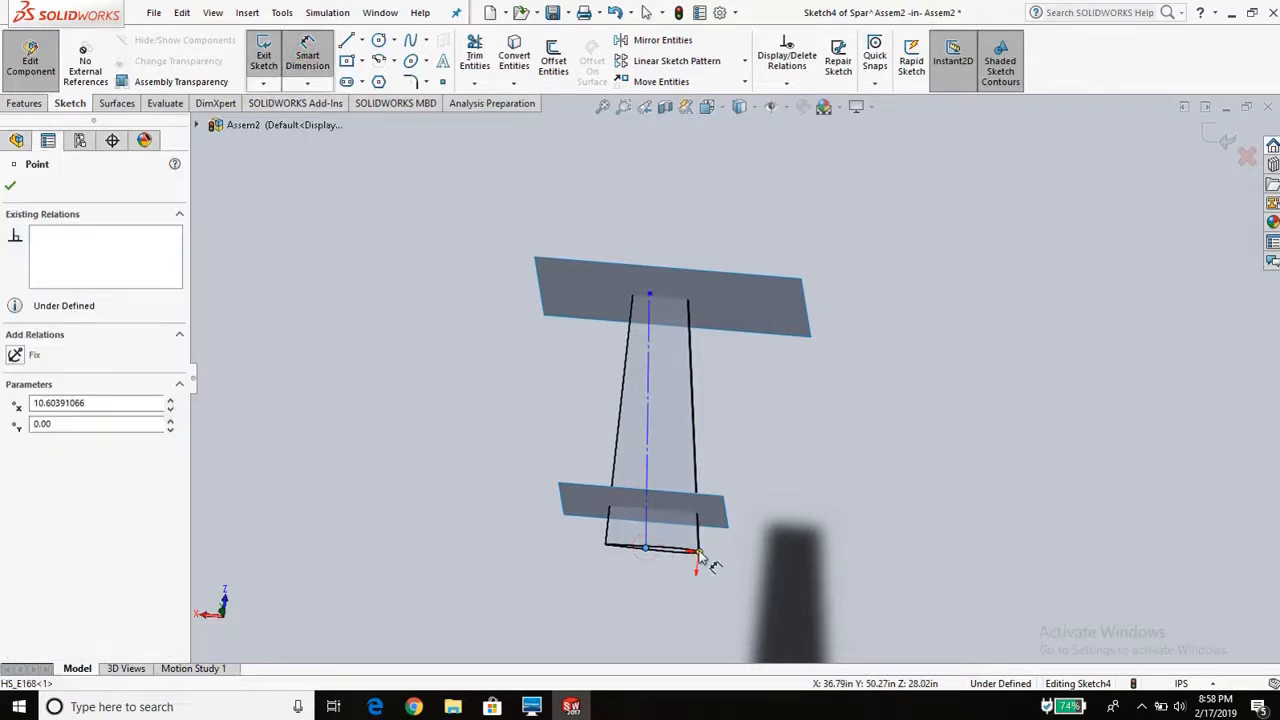
click(698, 552)
click(666, 597)
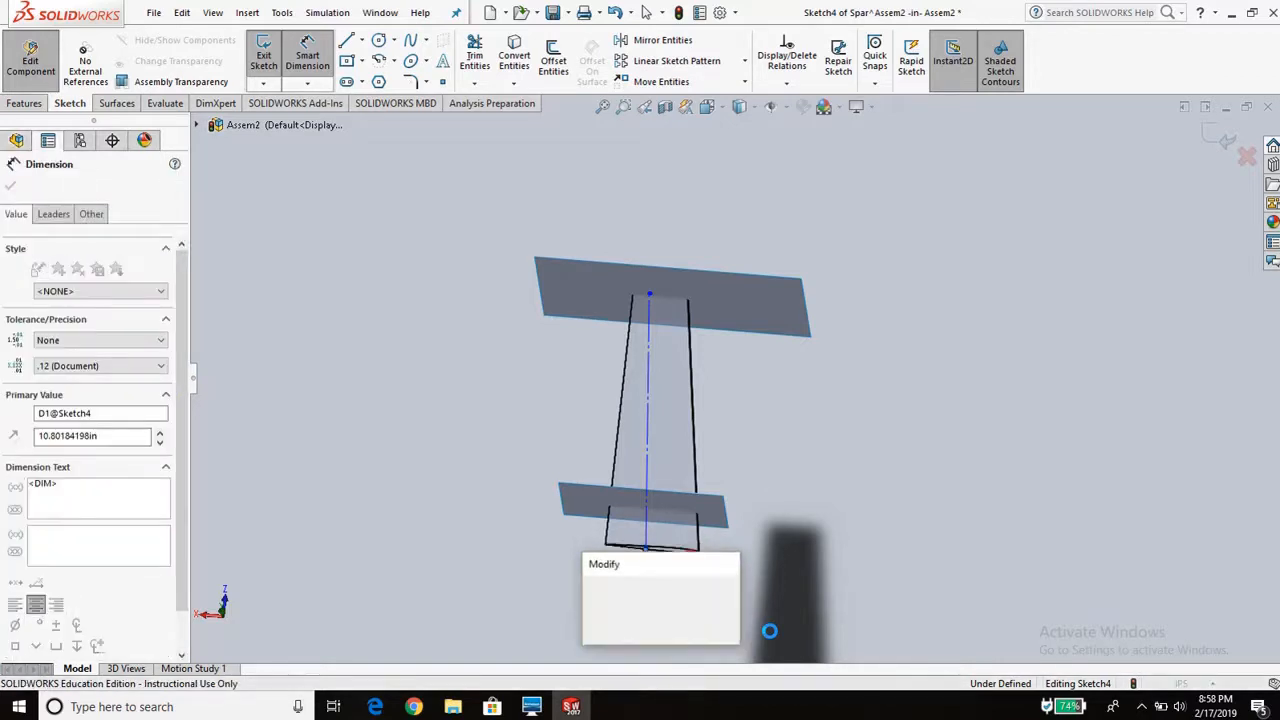
text(11)
key(Return)
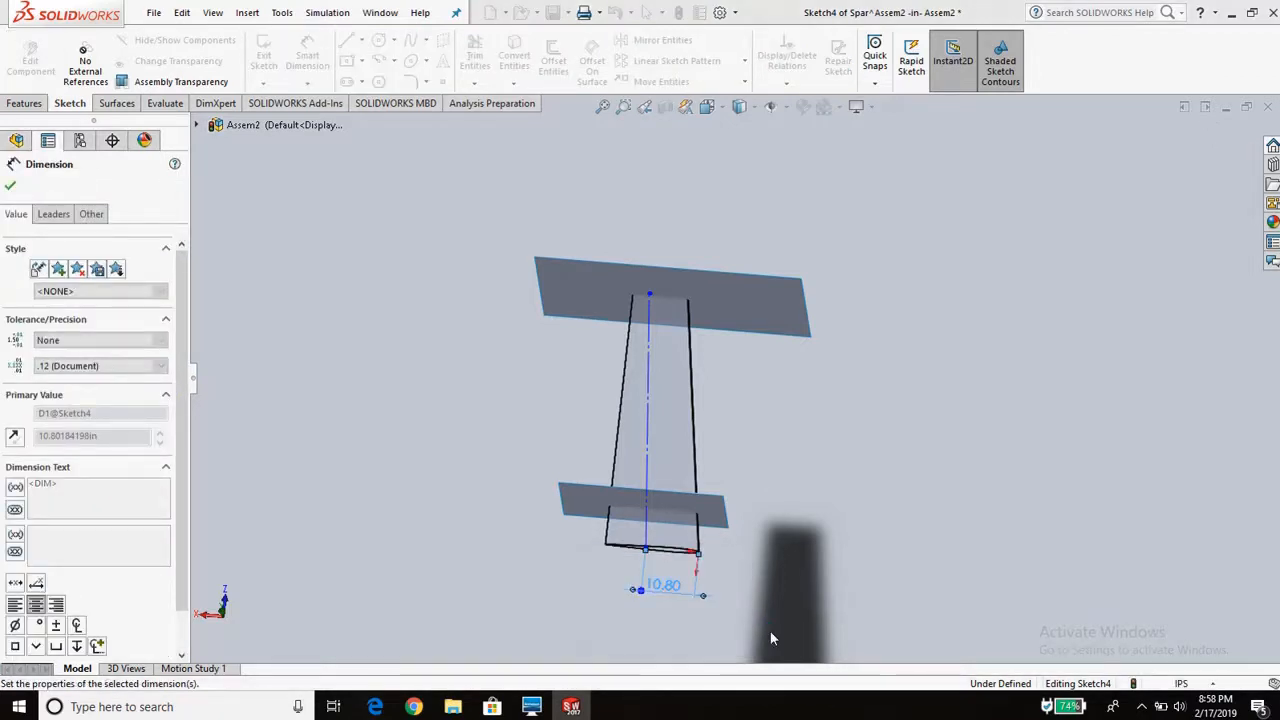
- Dimension the construction line's tip endpoint at a chordwise distance of 14 in from the origin
click(647, 294)
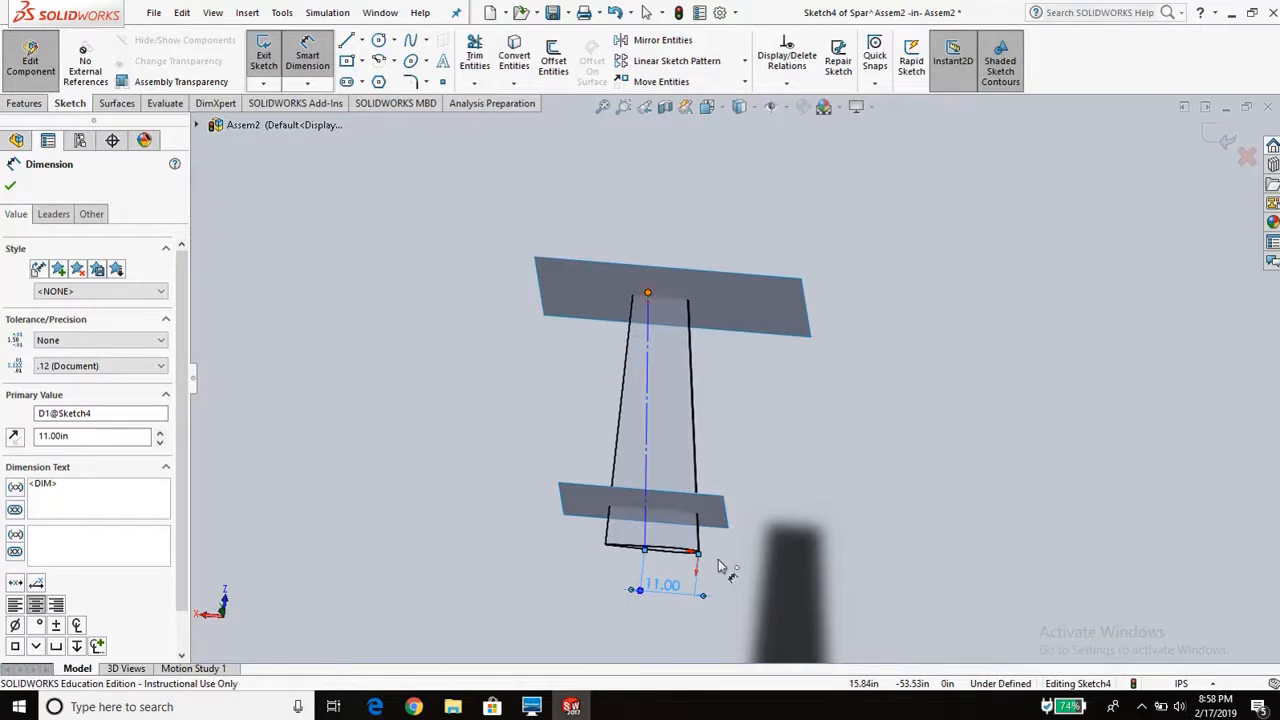
click(698, 551)
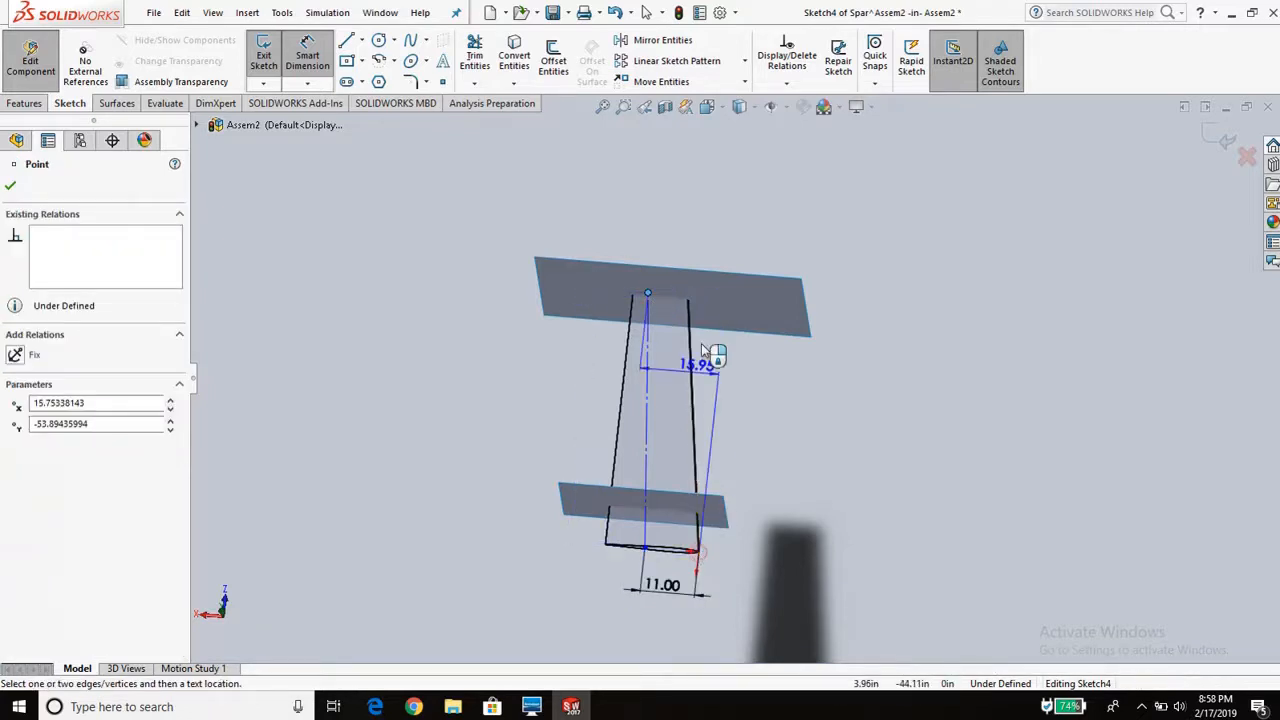
click(706, 254)
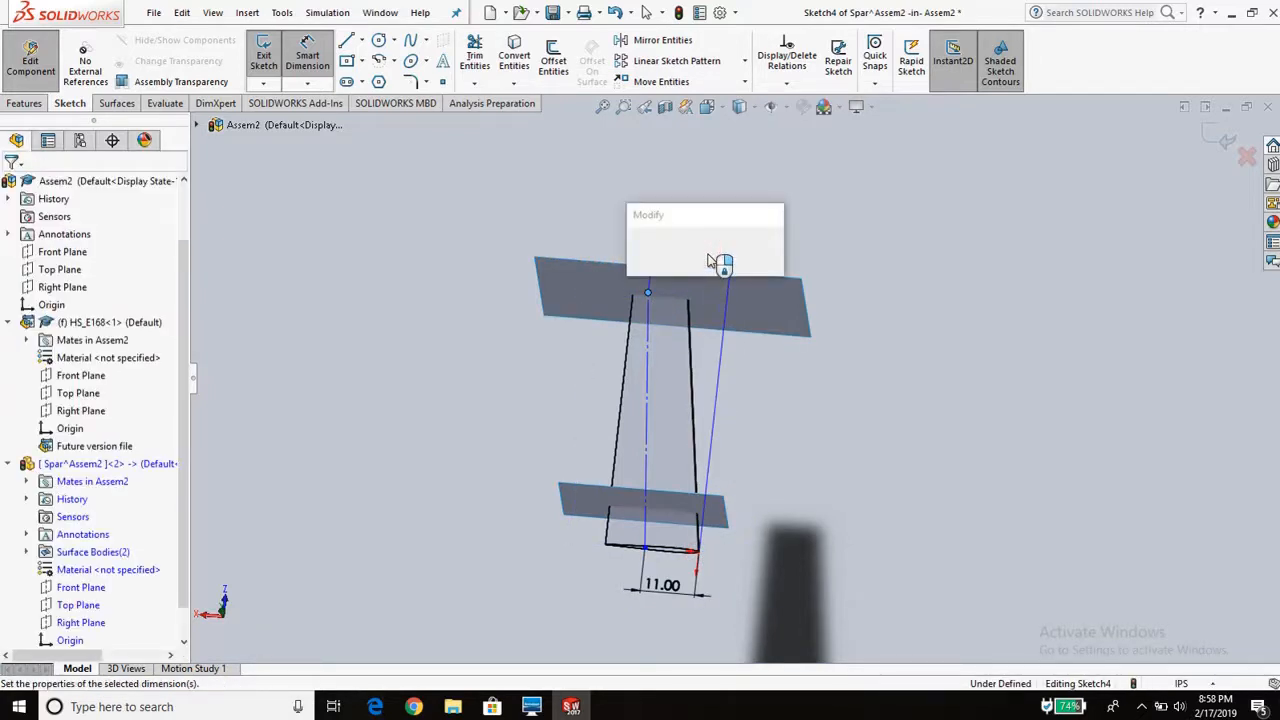
text(14)
key(Return)
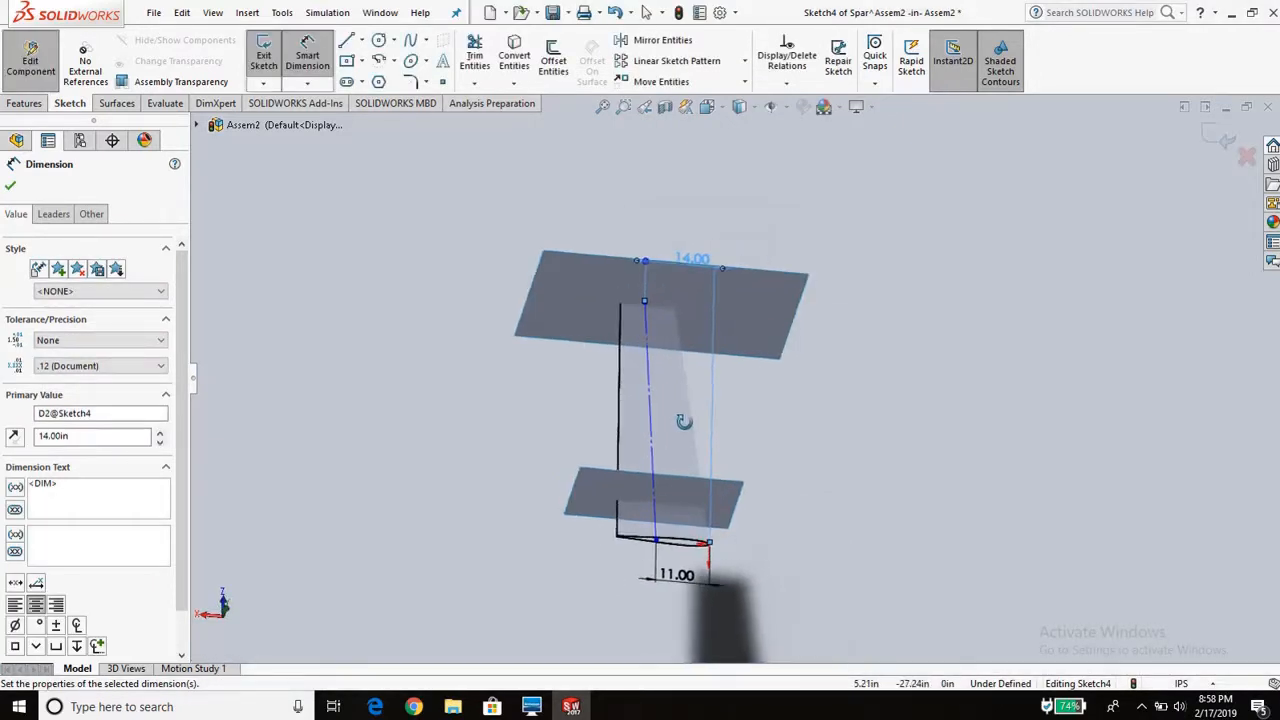
- Dimension the construction line's spanwise length between its root and tip endpoints, keeping the length as drawn
middle_drag(673, 471, 698, 465)
scroll(698, 465, down, 3)
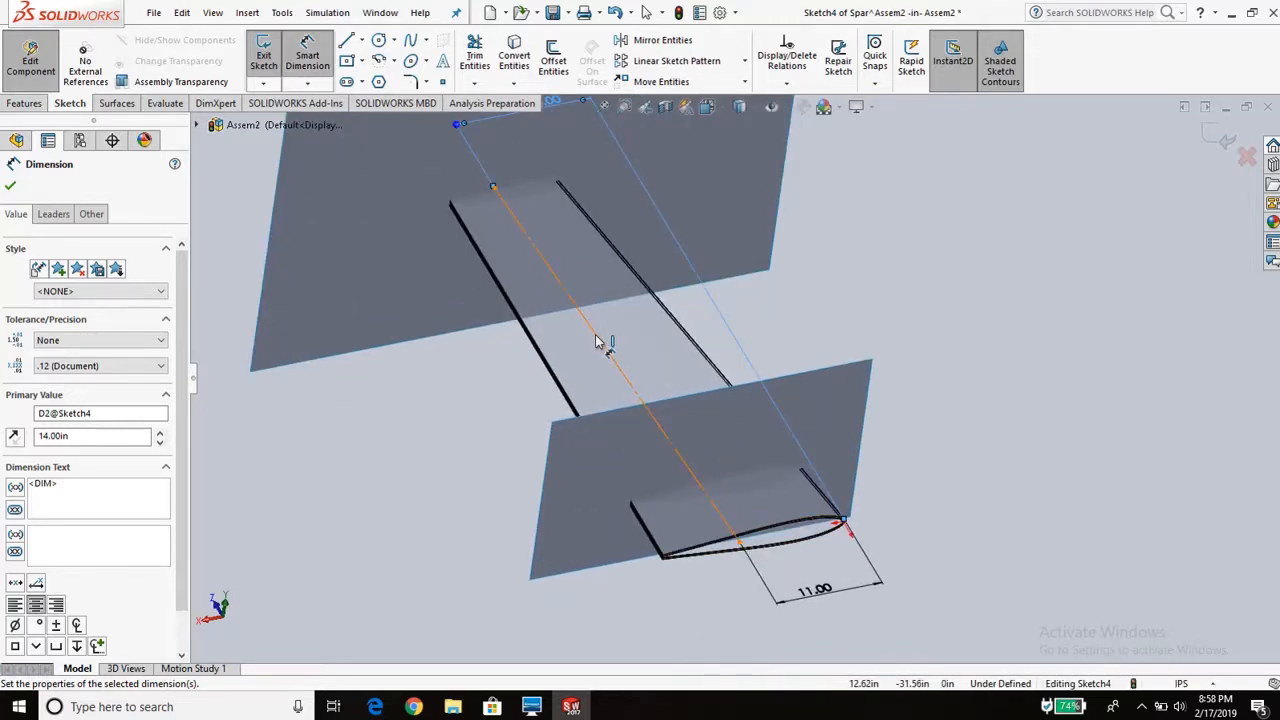
drag(575, 370, 468, 437)
click(449, 436)
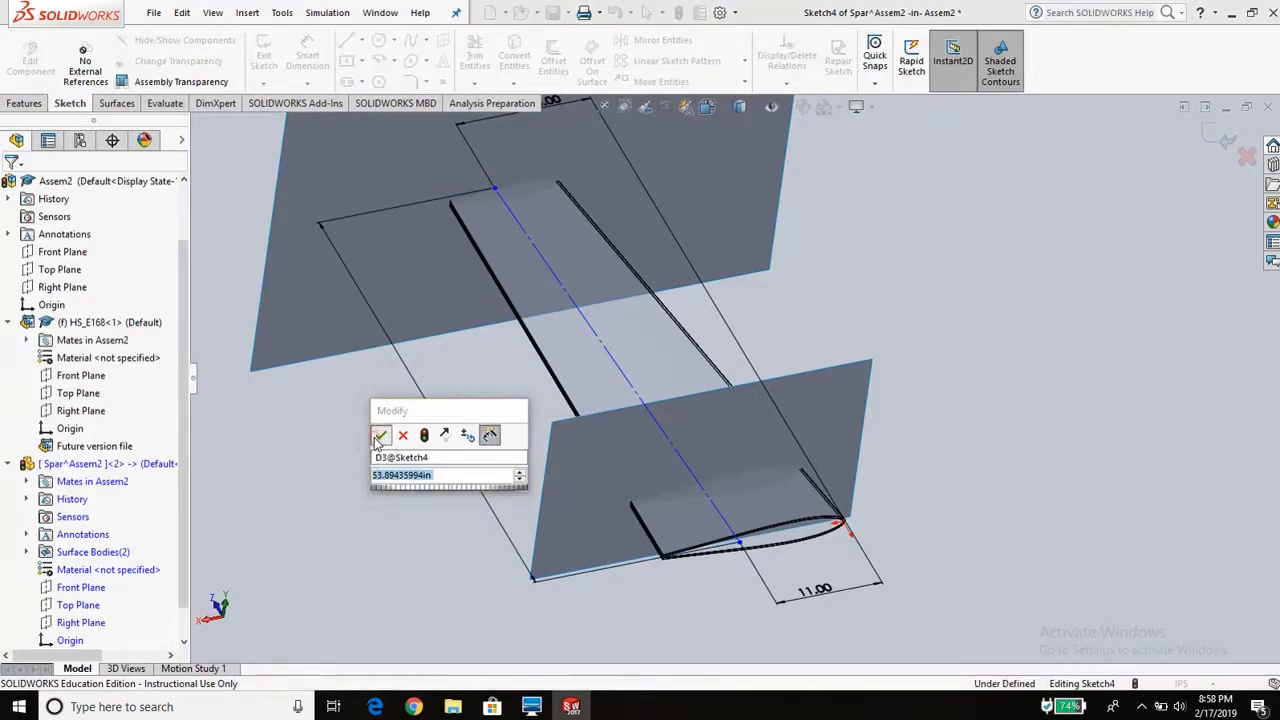
click(379, 436)
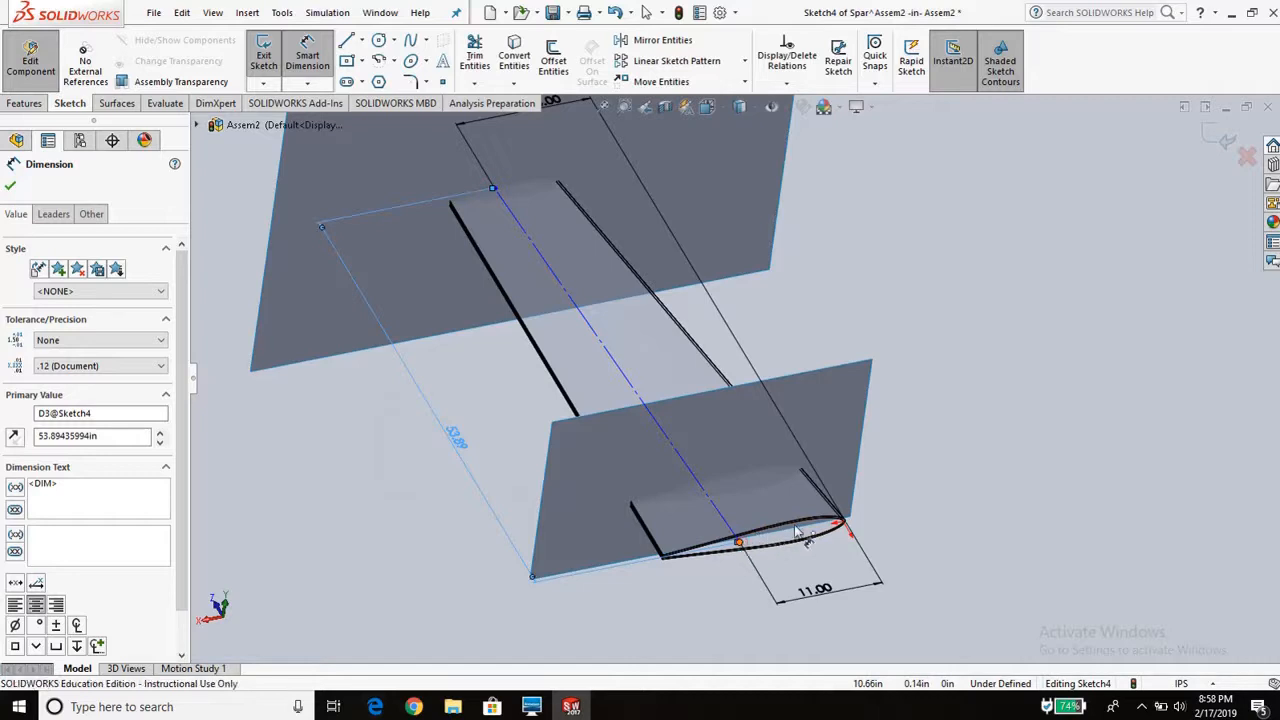
click(840, 523)
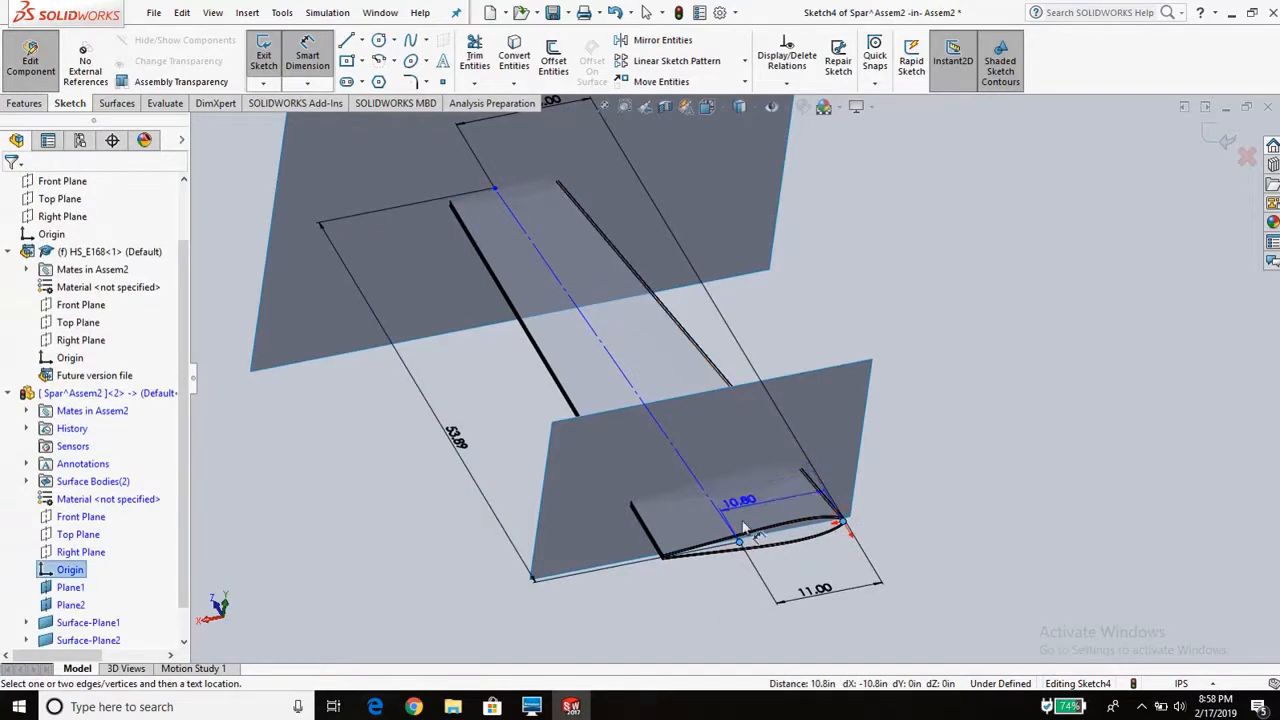
key(Escape)
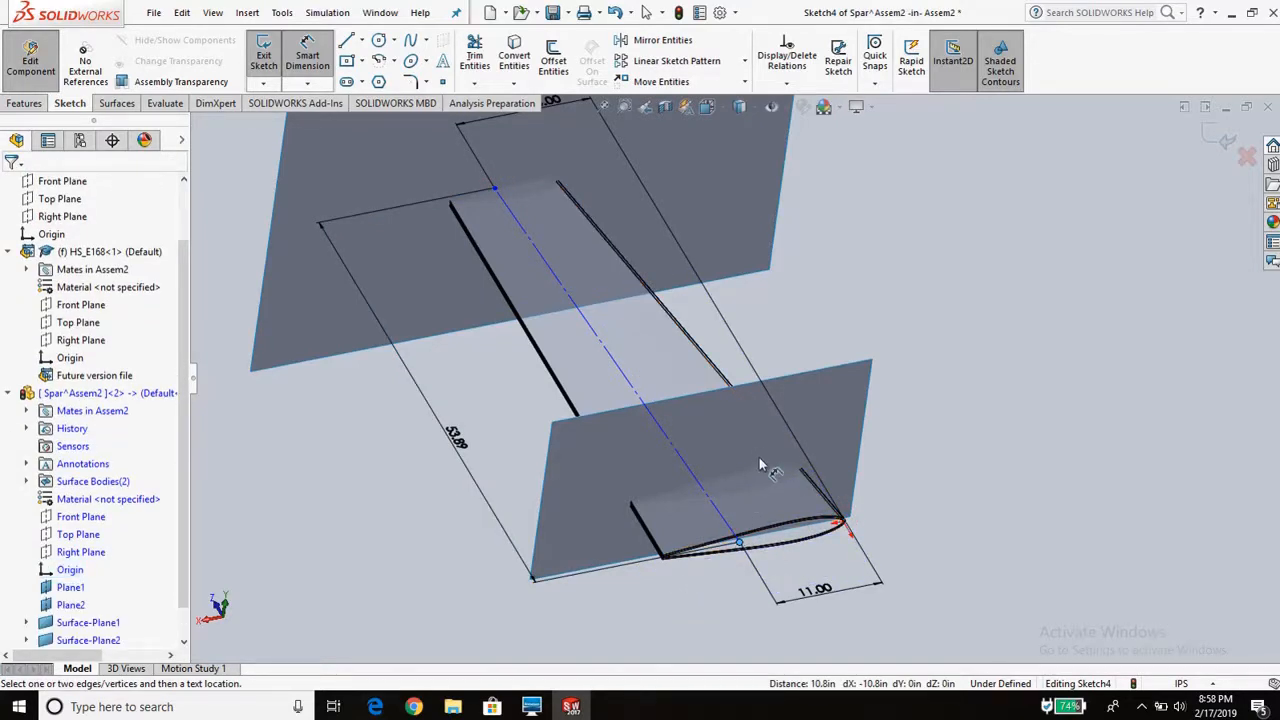
scroll(759, 457, up, 5)
mouse_move(757, 446)
middle_down()
mouse_move(688, 492)
mouse_move(686, 562)
mouse_move(697, 552)
middle_up()
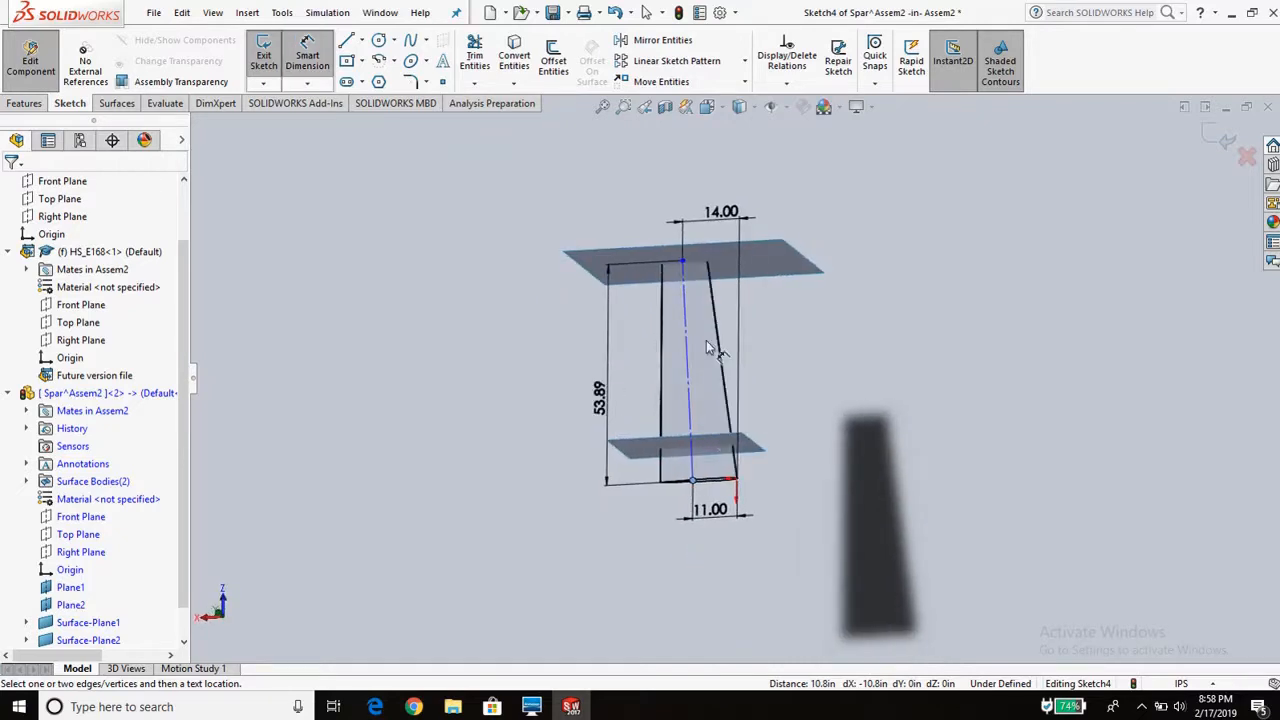
scroll(707, 348, down, 3)
scroll(723, 360, up, 2)
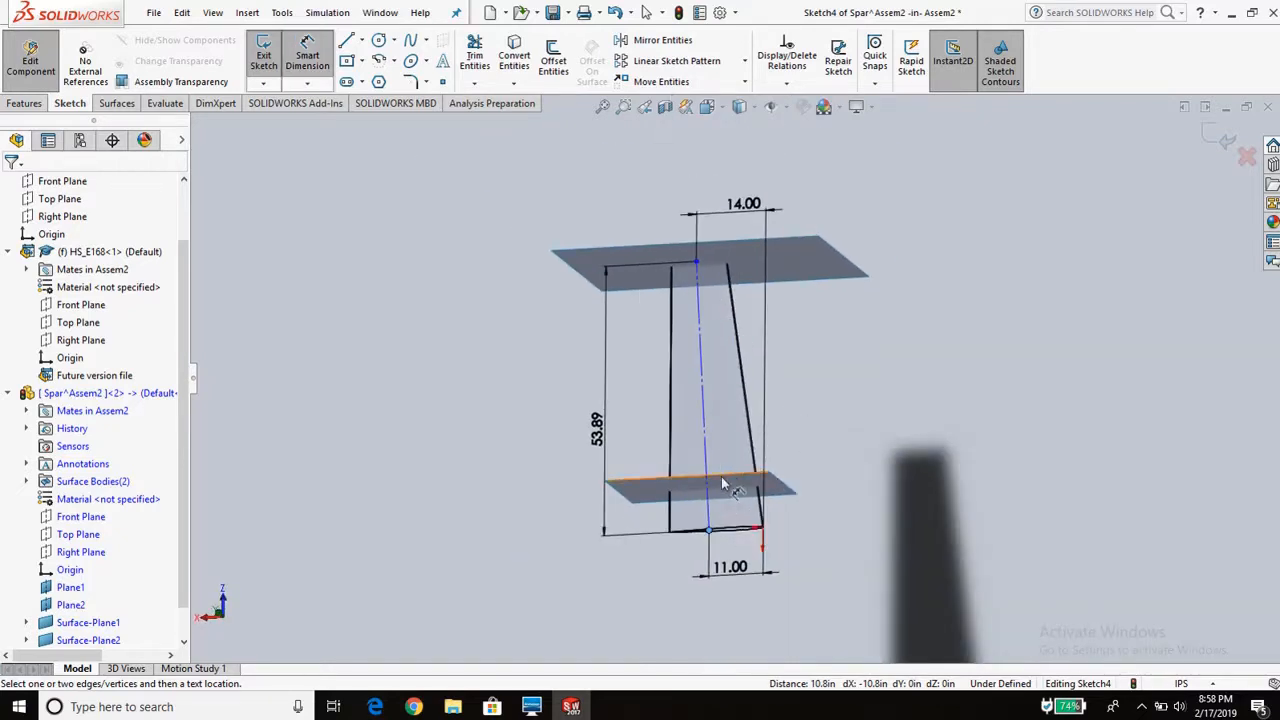
click(696, 262)
click(700, 391)
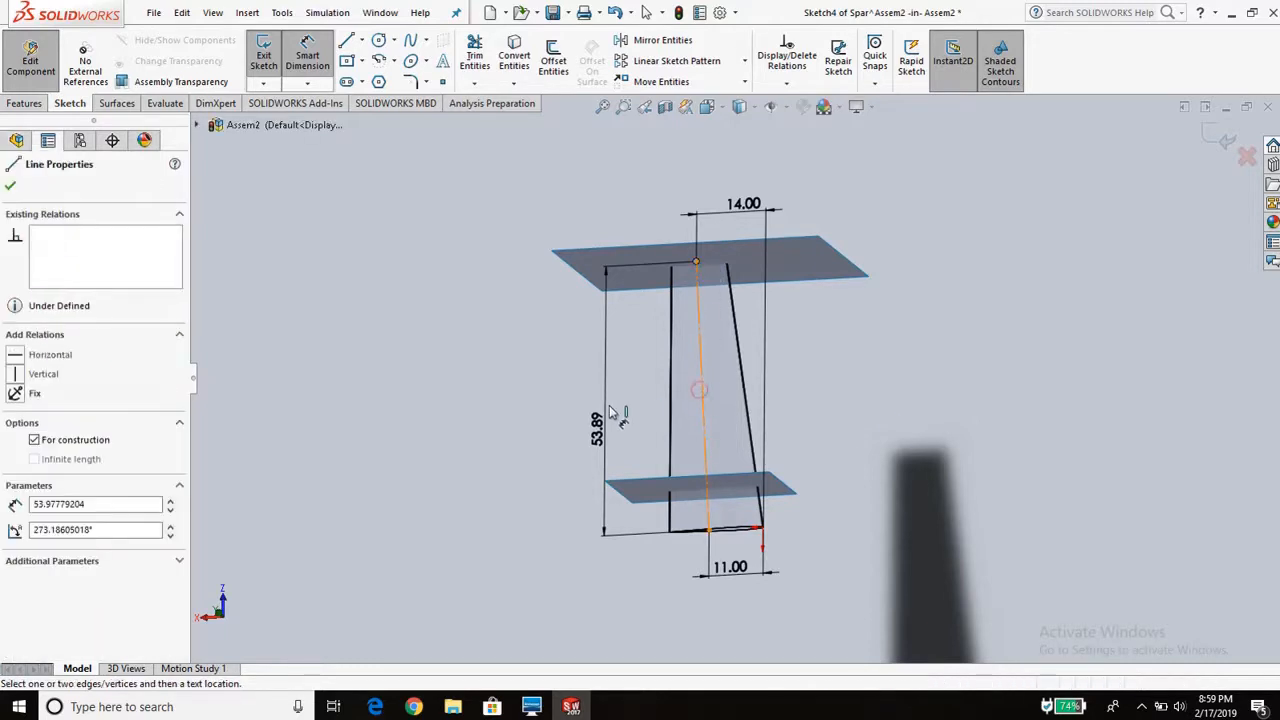
key(Escape)
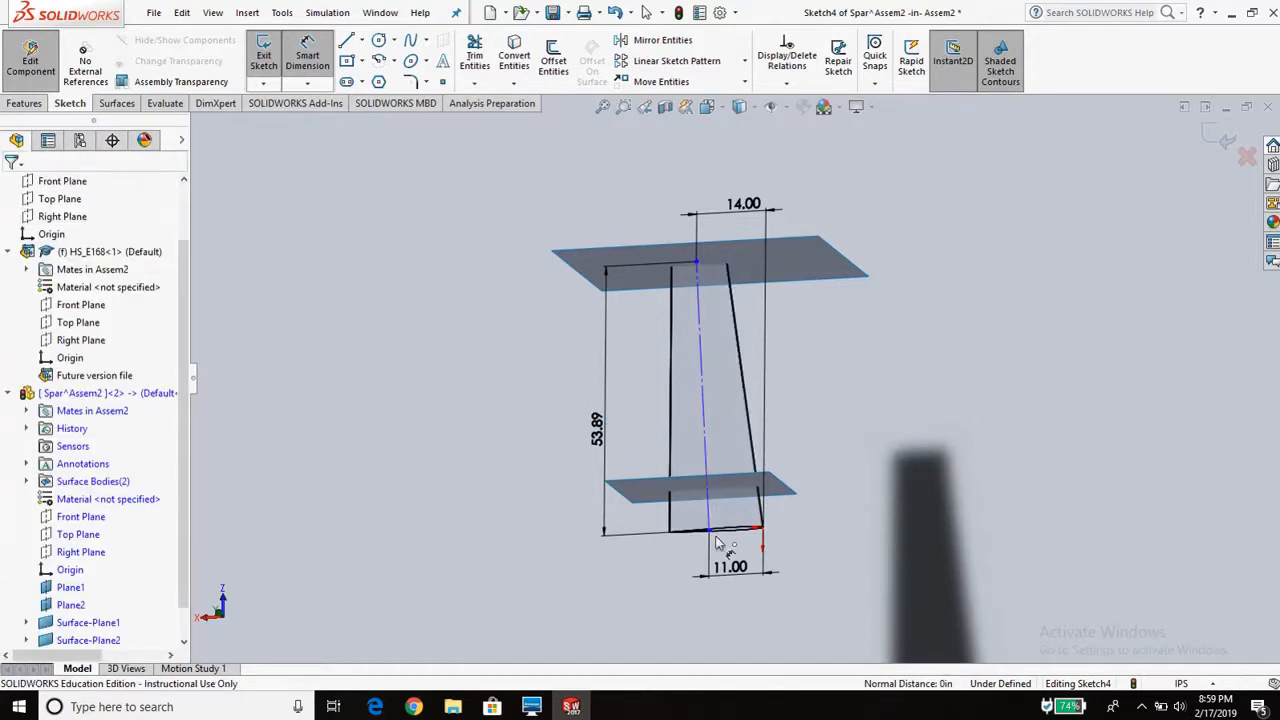
click(709, 532)
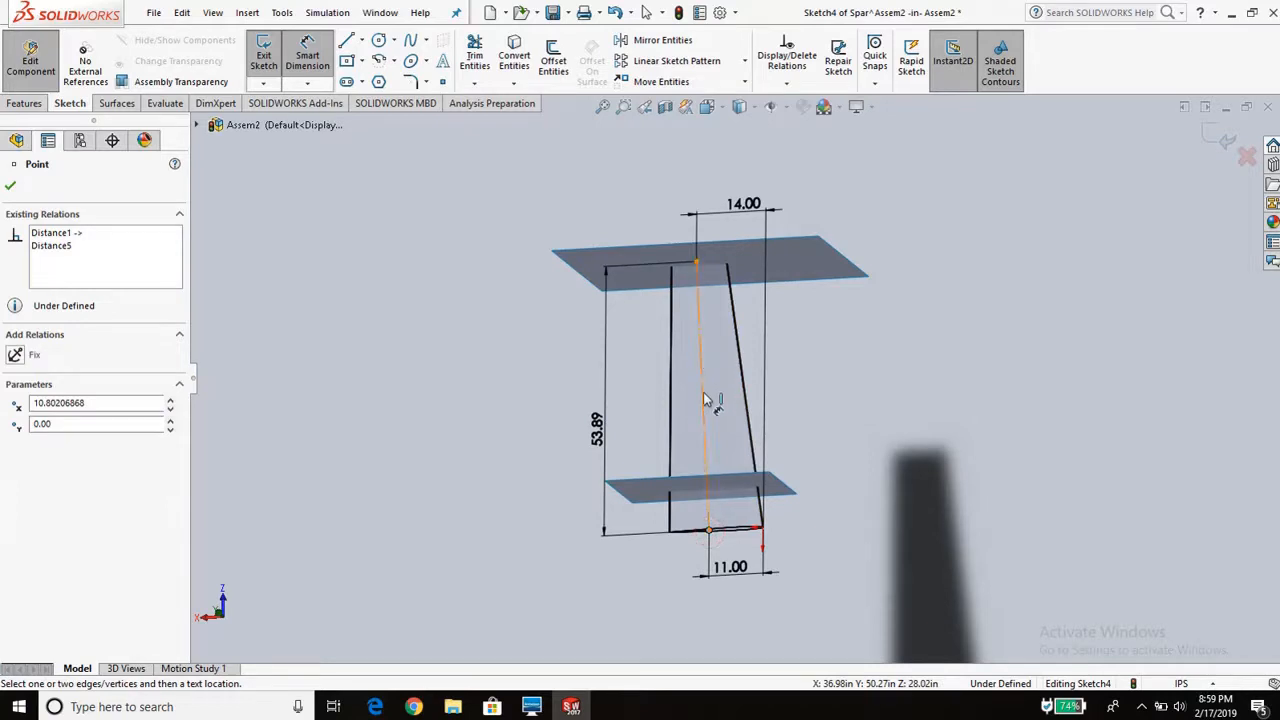
key(Escape)
middle_drag(722, 537, 727, 526)
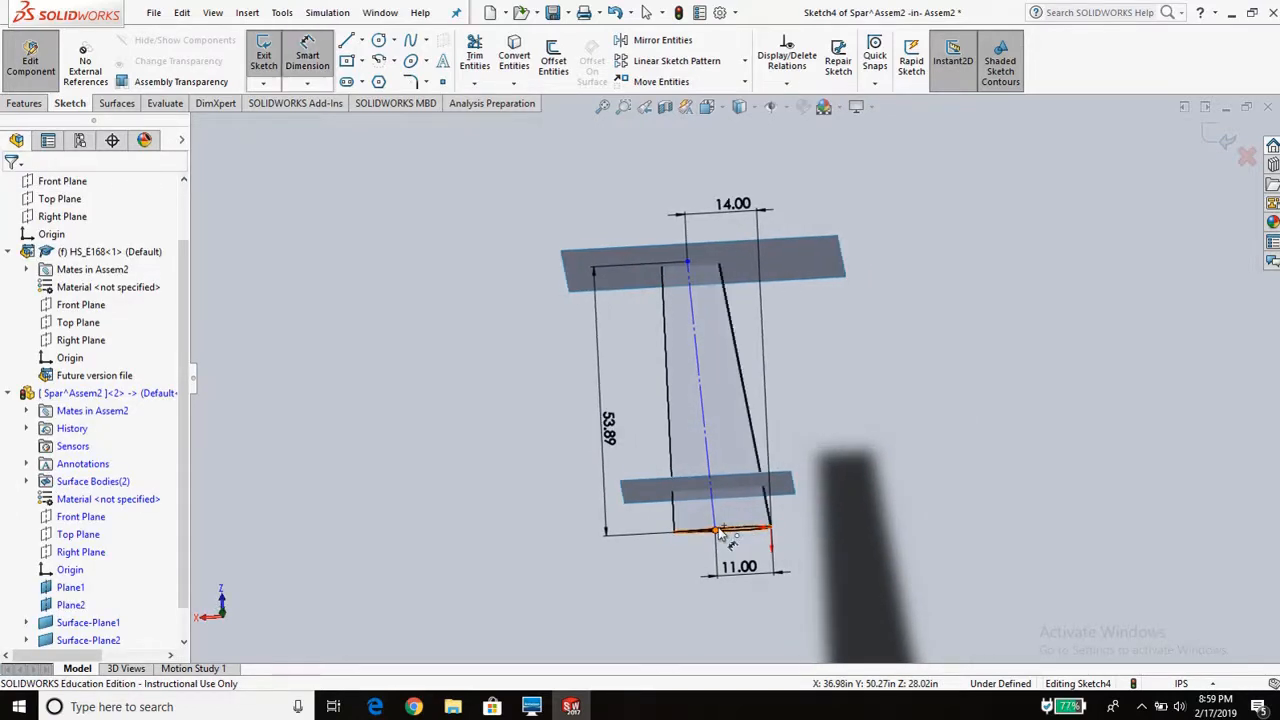
click(717, 531)
key(Escape)
- Pull the construction line's root endpoint off the root edge and dimension its spanwise distance from the origin at 0 in
click(299, 69)
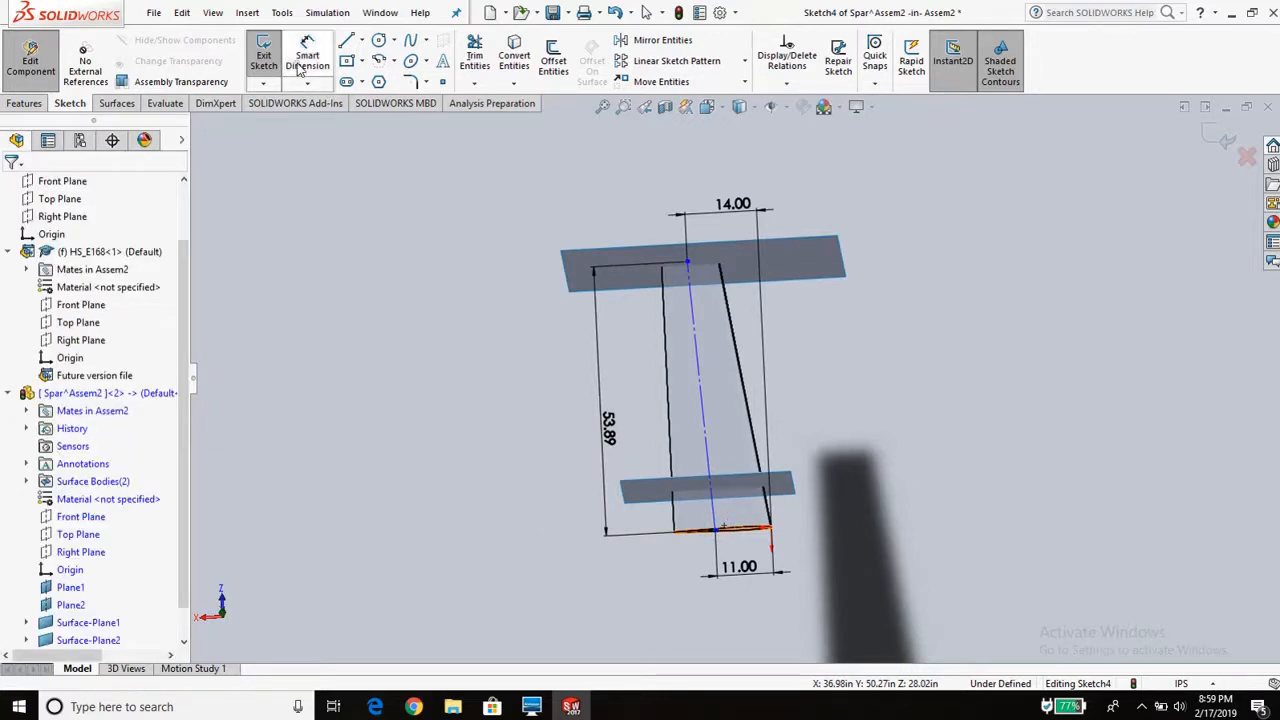
mouse_move(710, 527)
mouse_down()
mouse_move(690, 335)
mouse_move(725, 475)
mouse_move(731, 407)
mouse_move(724, 435)
mouse_up()
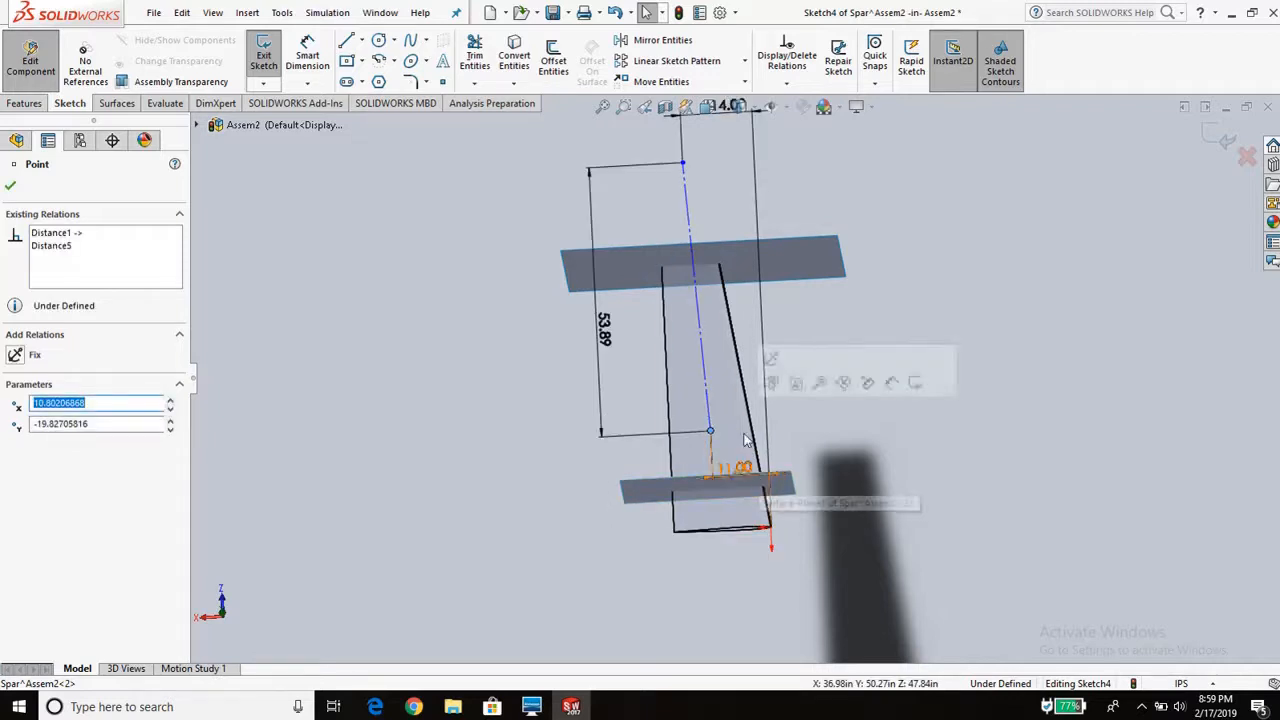
click(305, 58)
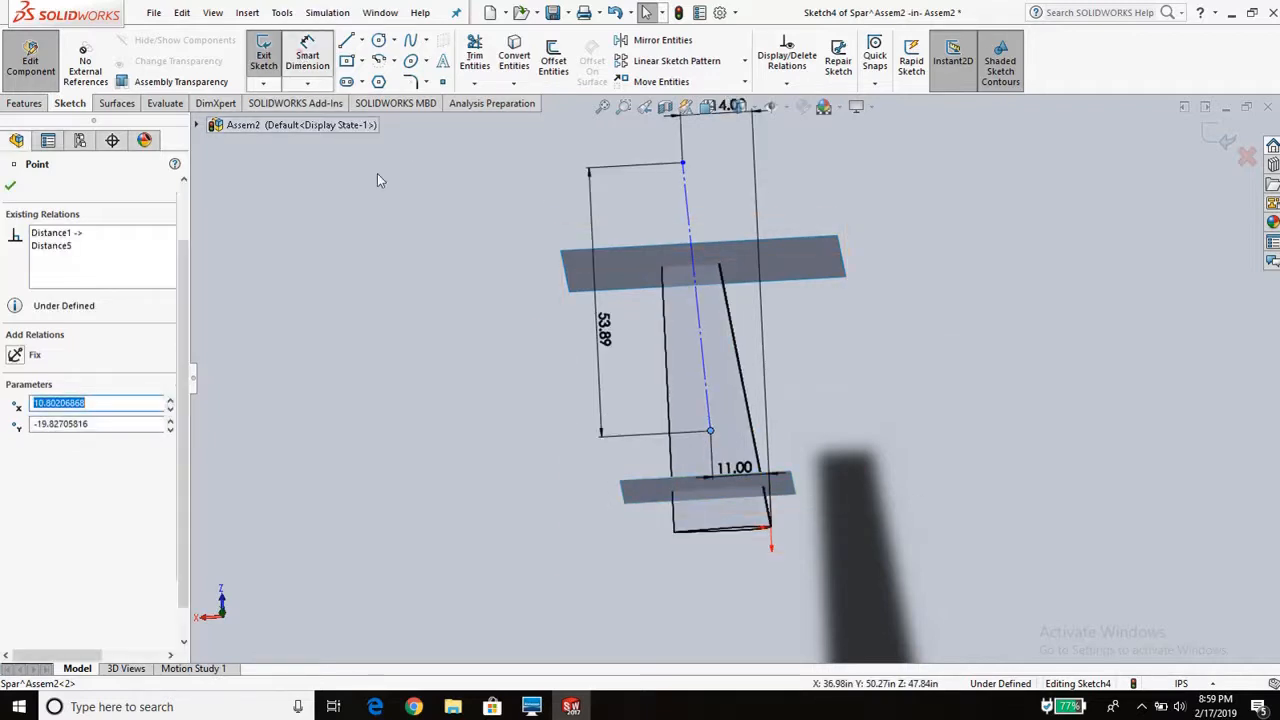
click(710, 432)
click(771, 526)
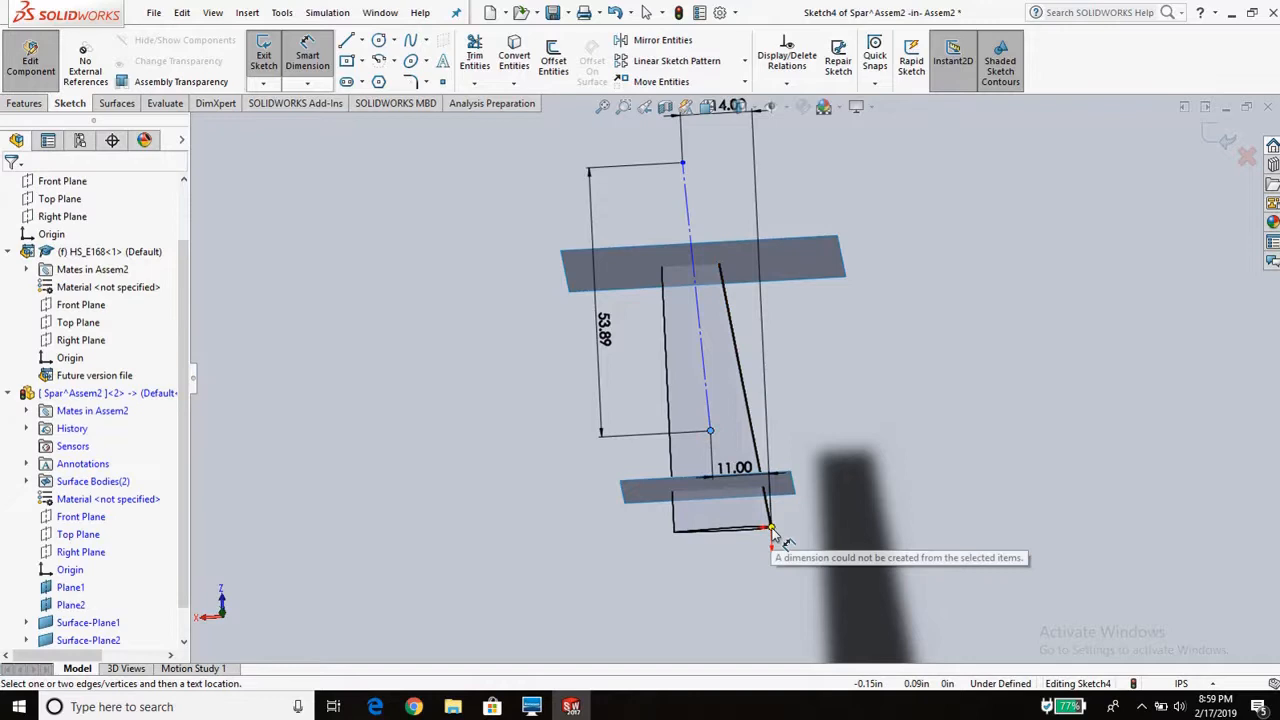
click(850, 448)
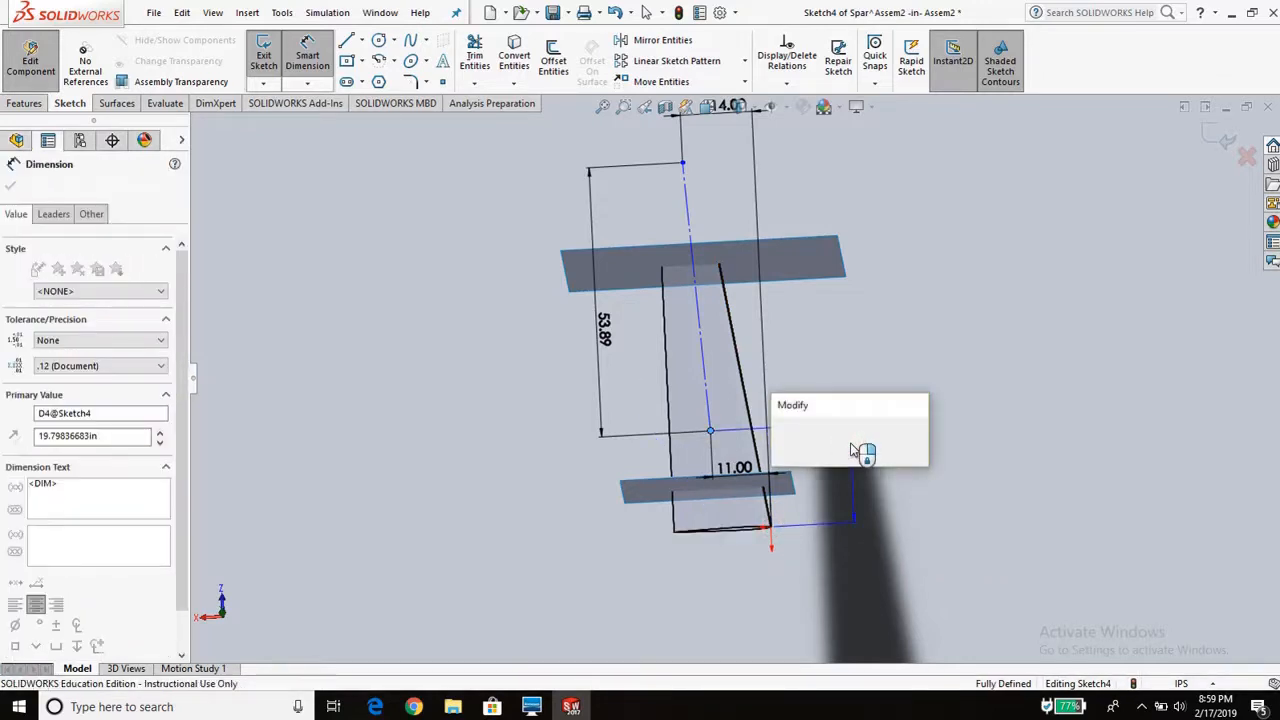
text(0)
key(Return)
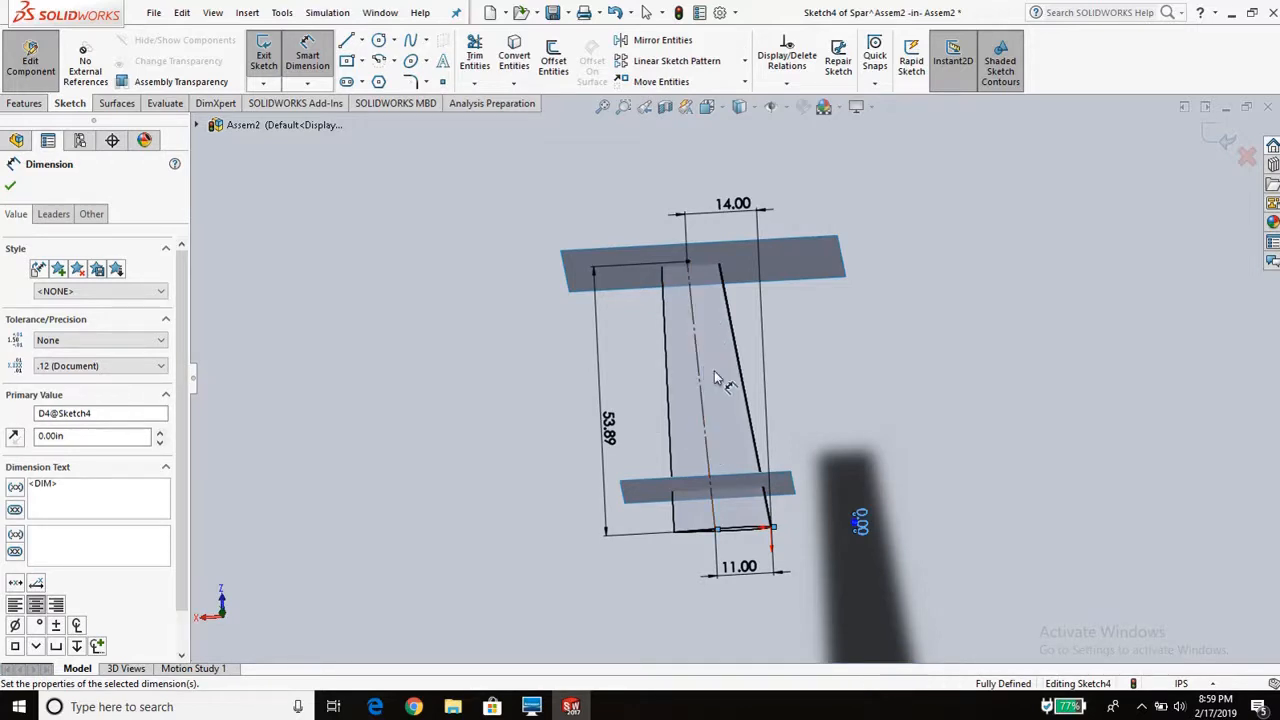
- Finish the construction-line sketch and return to editing the Spar part
click(318, 60)
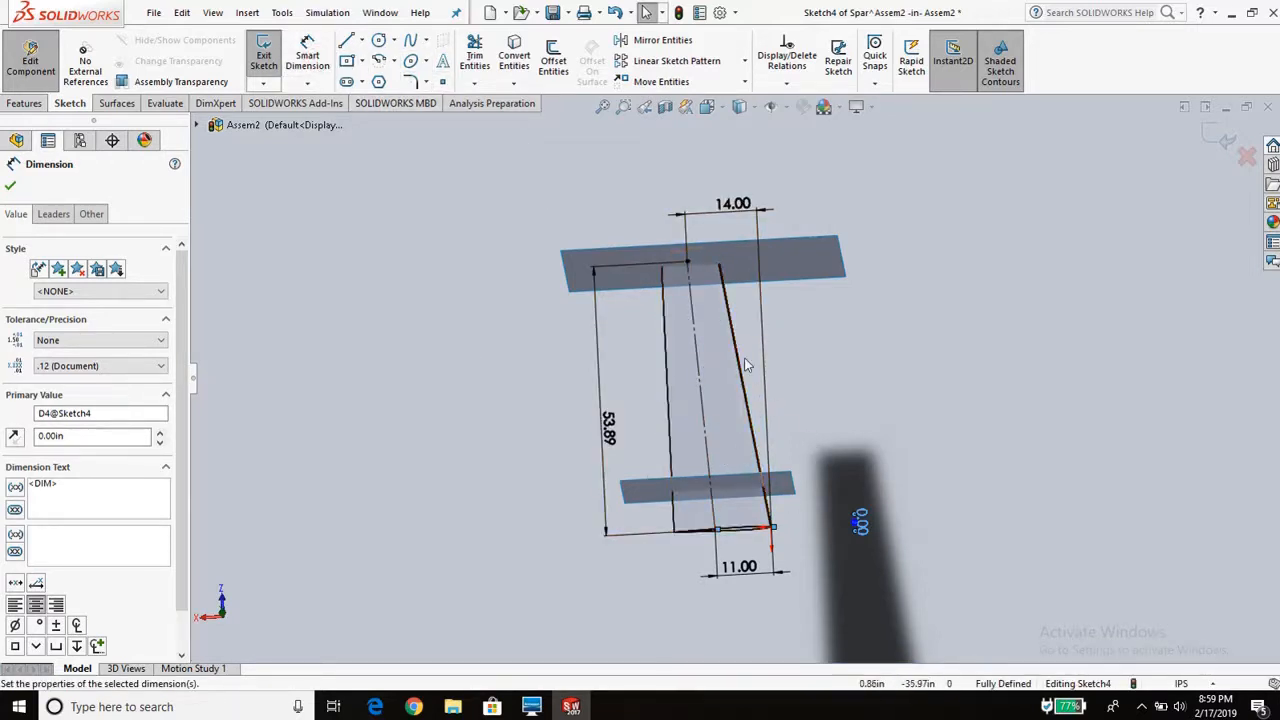
mouse_move(800, 449)
middle_down()
mouse_move(931, 451)
mouse_move(840, 449)
middle_up()
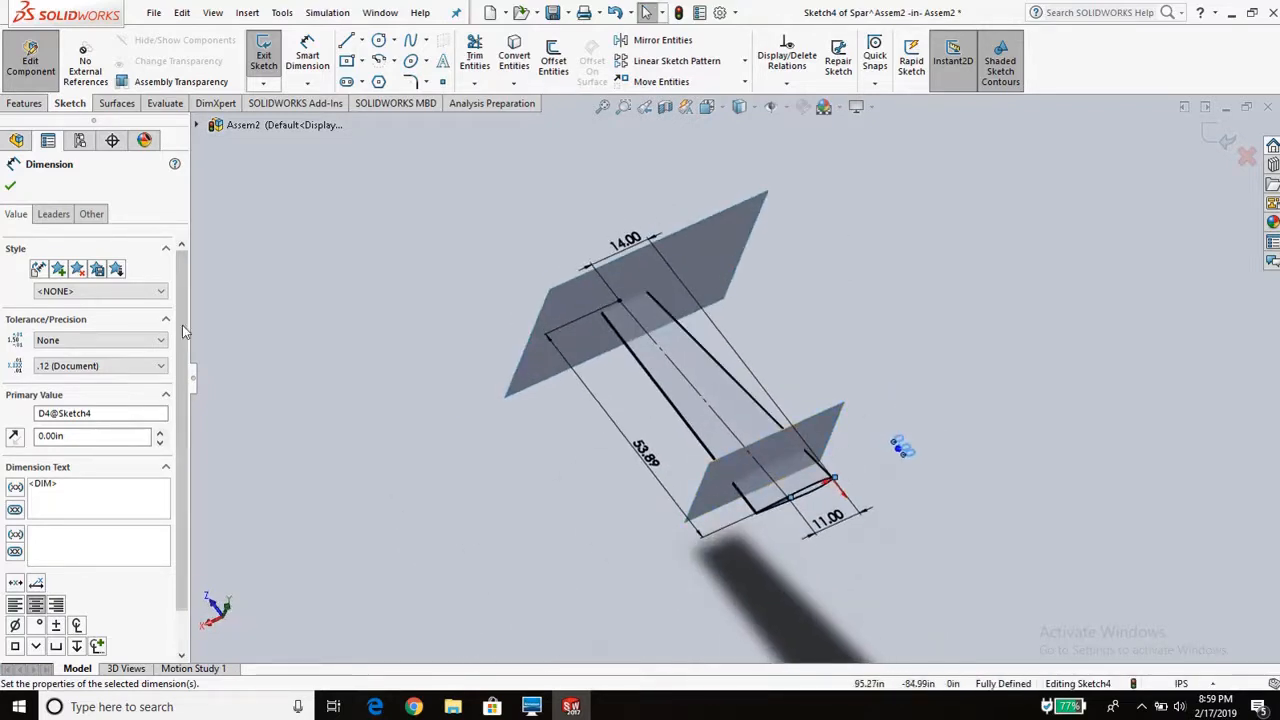
middle_drag(743, 423, 725, 414)
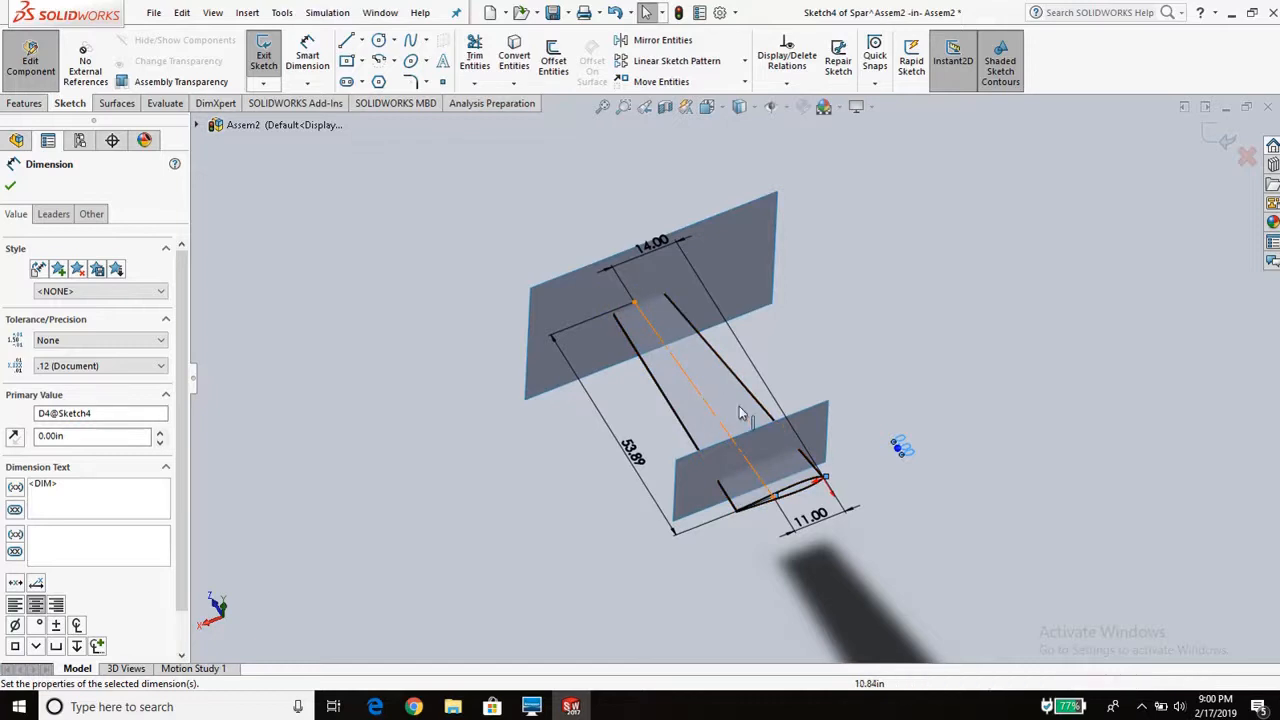
mouse_move(739, 412)
middle_down()
mouse_move(663, 371)
mouse_move(700, 374)
middle_up()
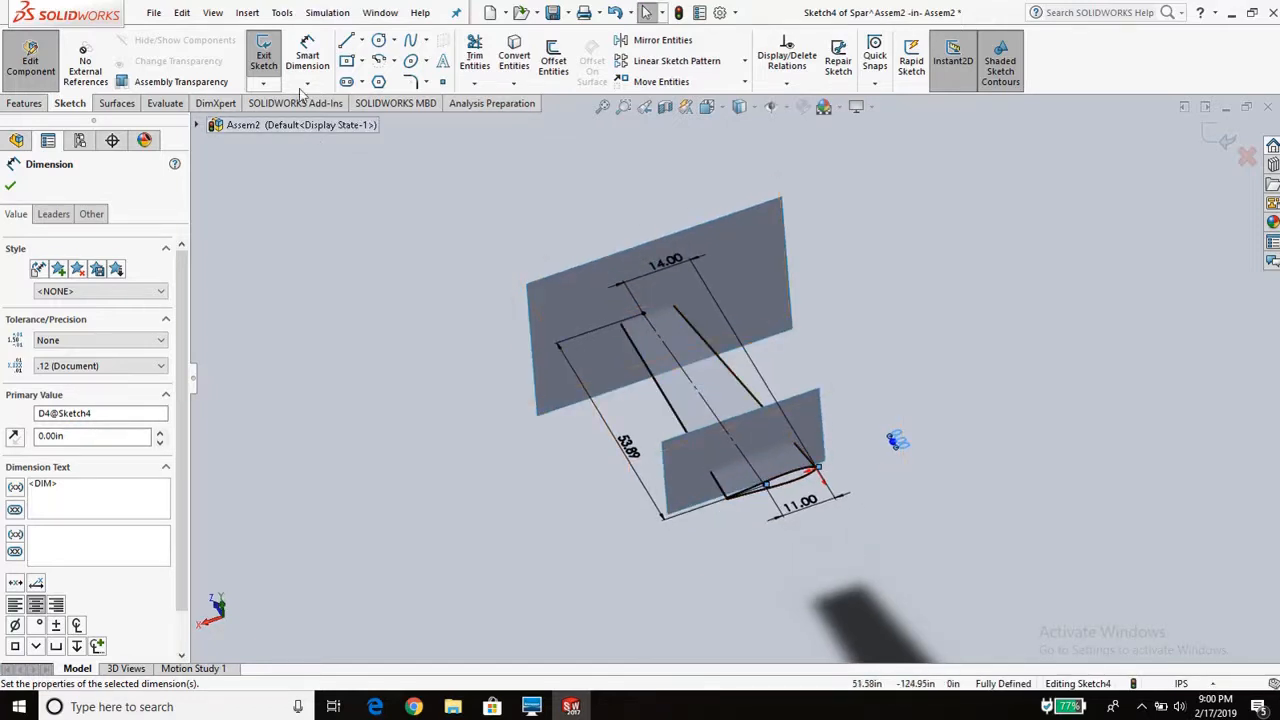
mouse_move(714, 457)
middle_down()
mouse_move(713, 384)
mouse_move(763, 408)
mouse_move(727, 400)
middle_up()
click(264, 56)
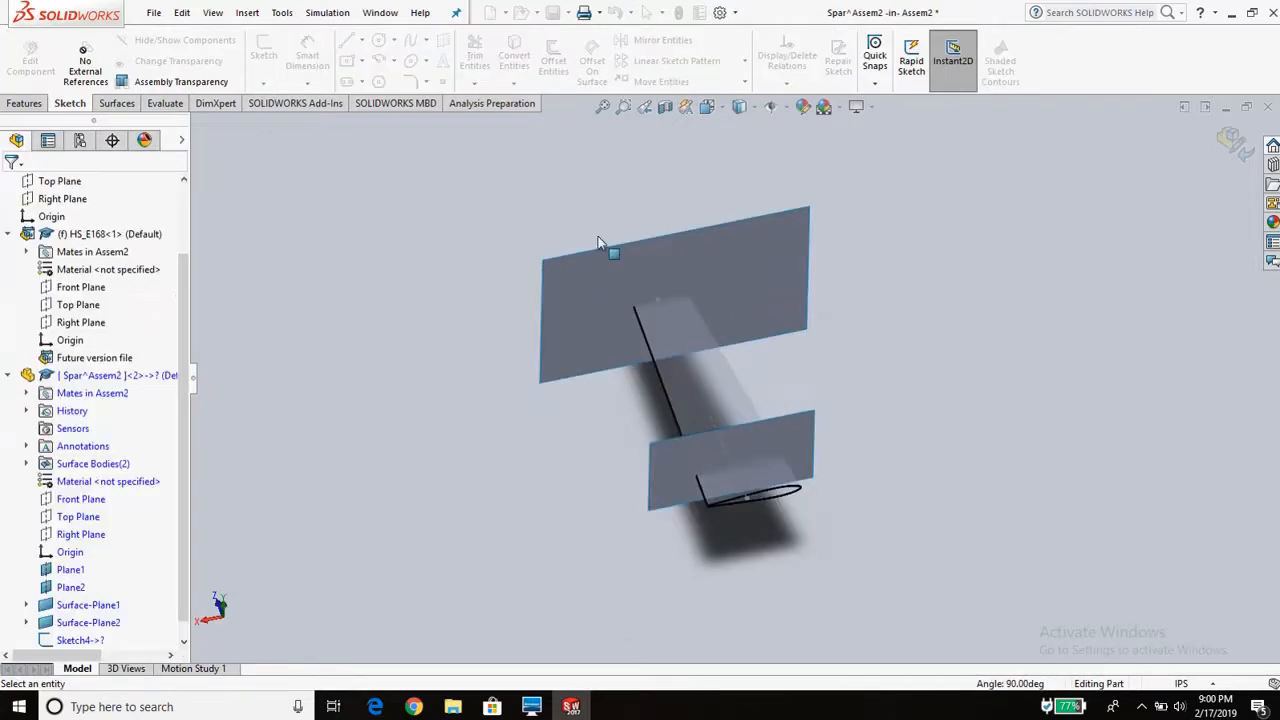
- Create a reference plane coincident with the spanwise construction line and perpendicular to the Spar part's Top Plane
click(247, 13)
click(329, 223)
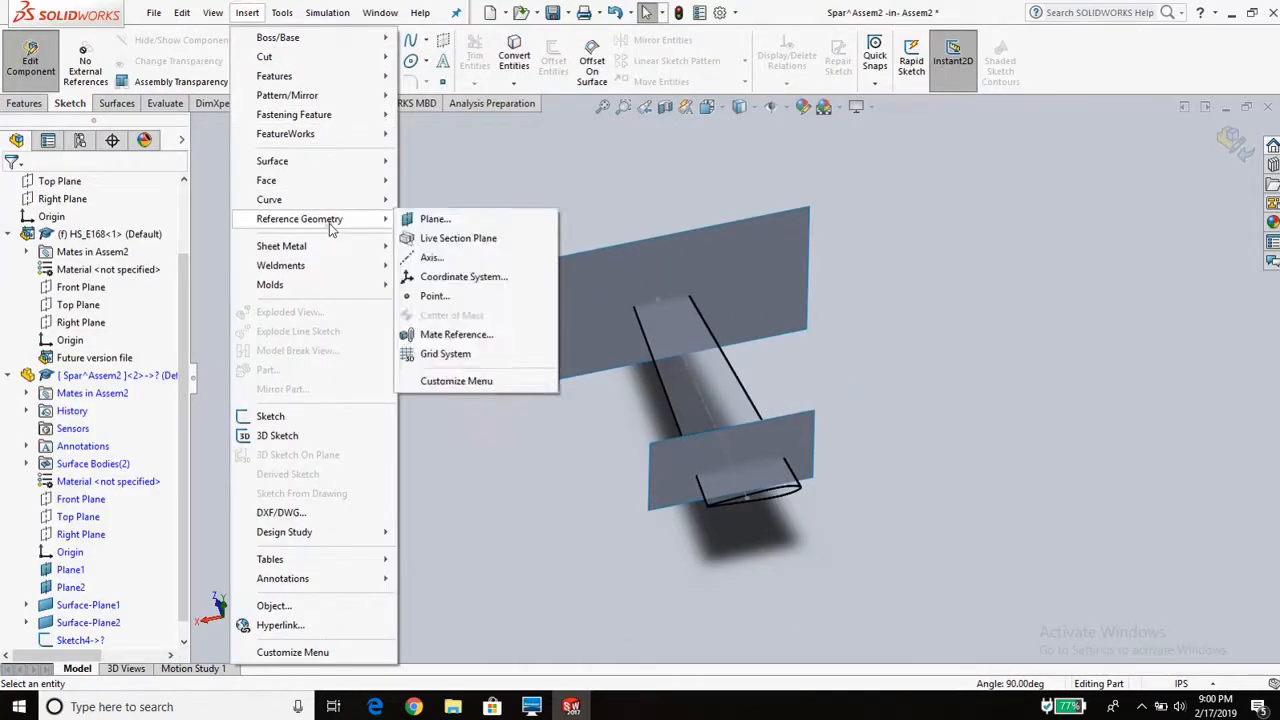
click(439, 220)
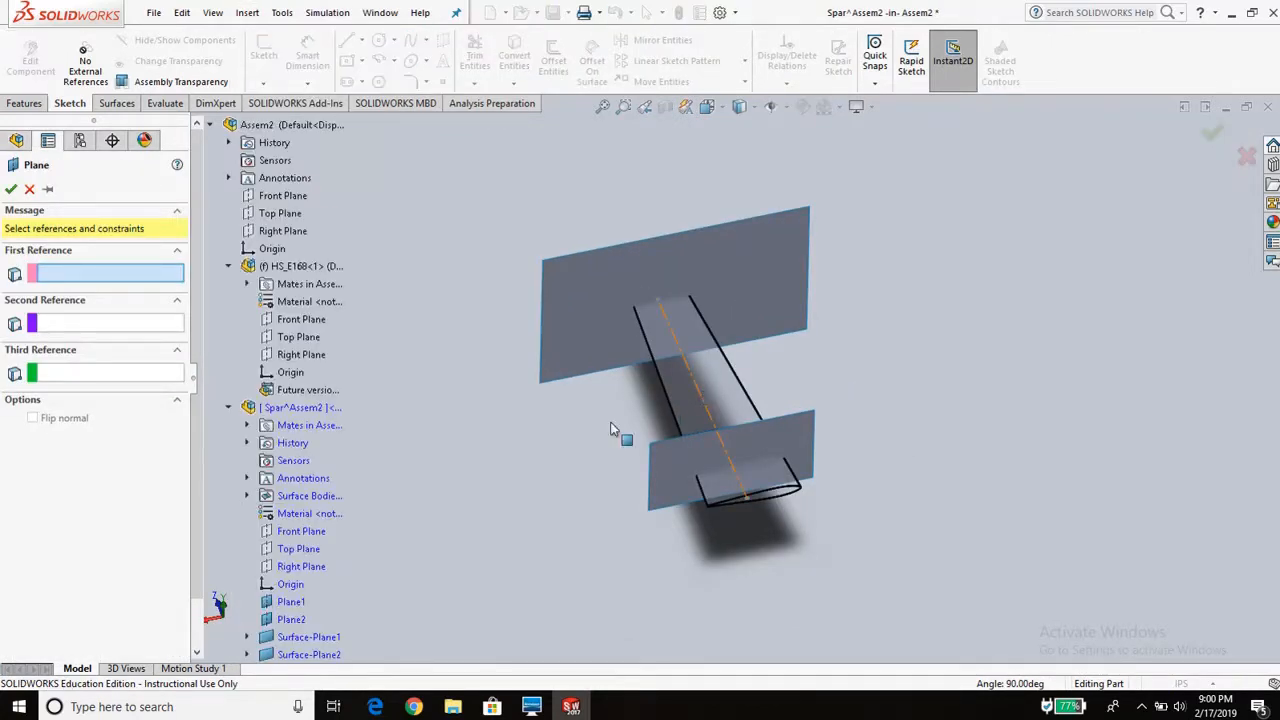
click(713, 423)
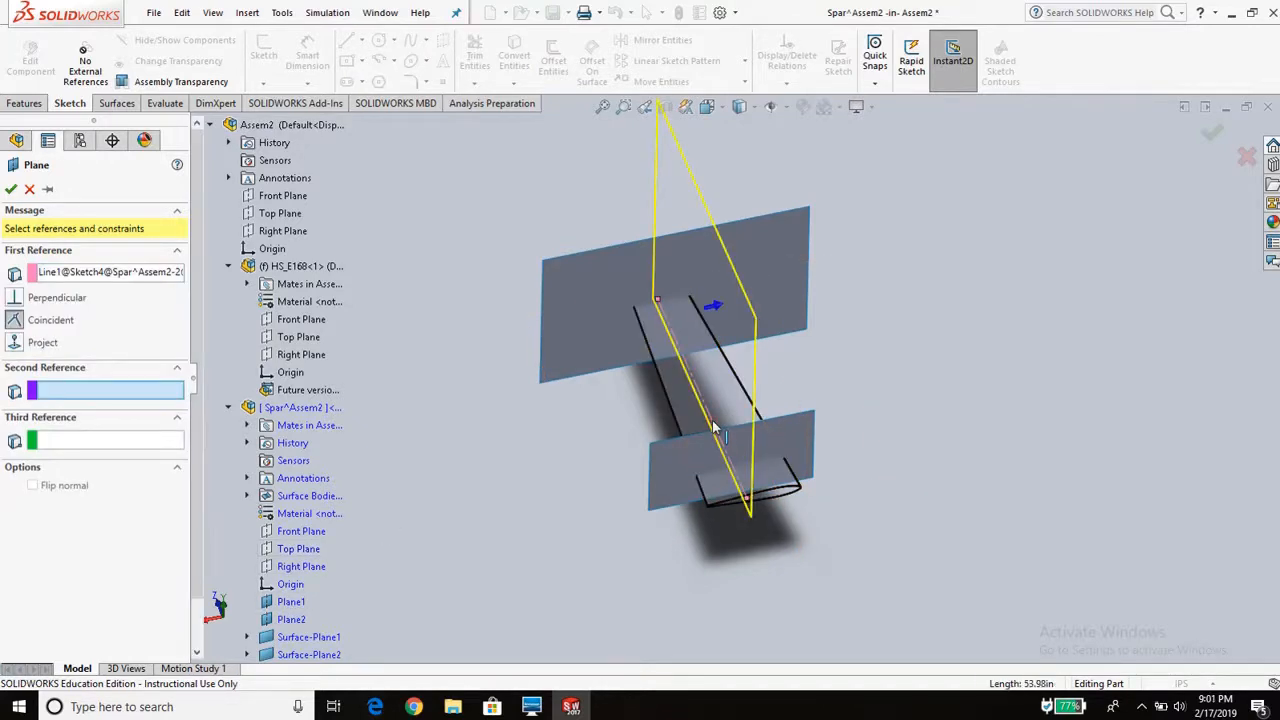
click(297, 549)
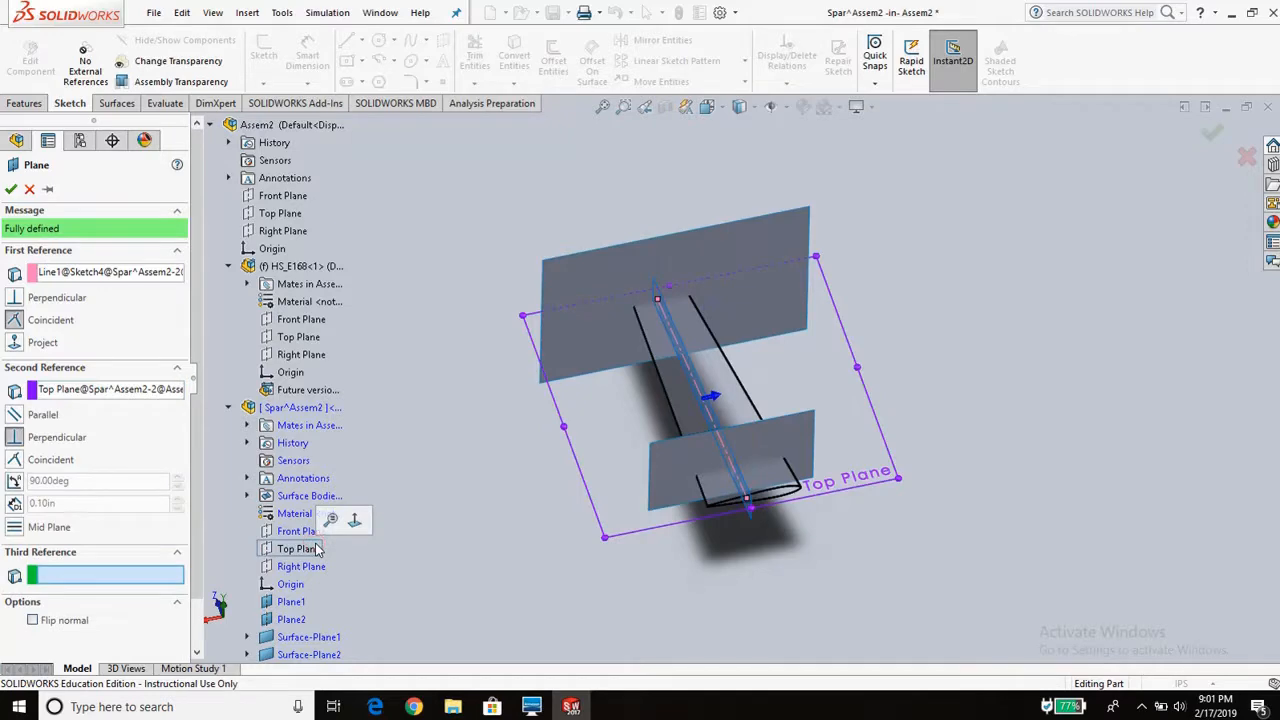
middle_drag(780, 467, 865, 409)
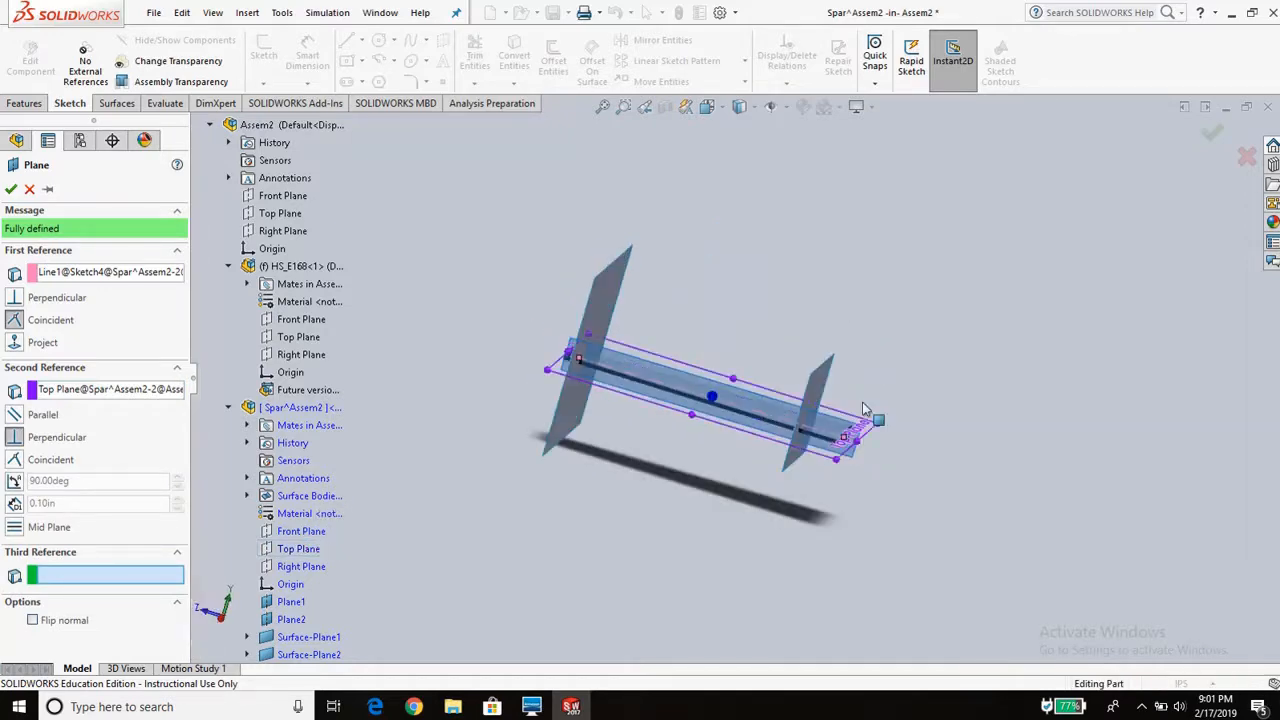
scroll(865, 409, down, 6)
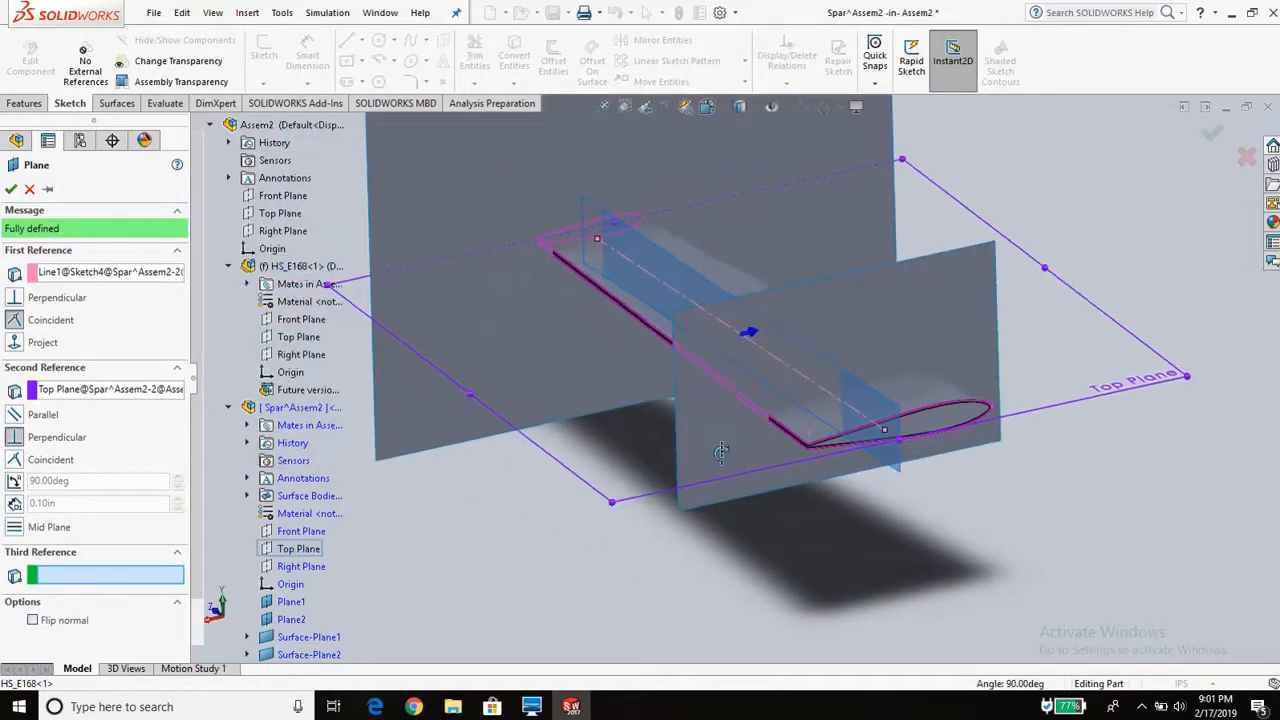
scroll(720, 452, up, 4)
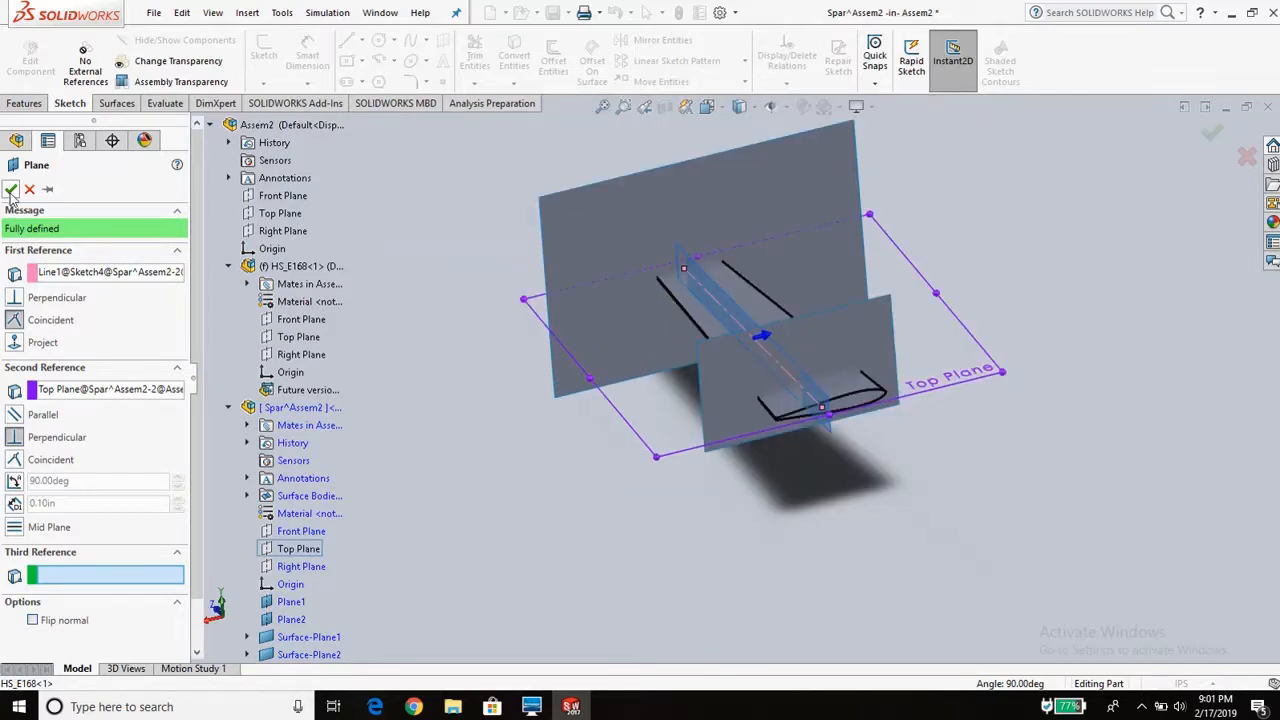
click(11, 190)
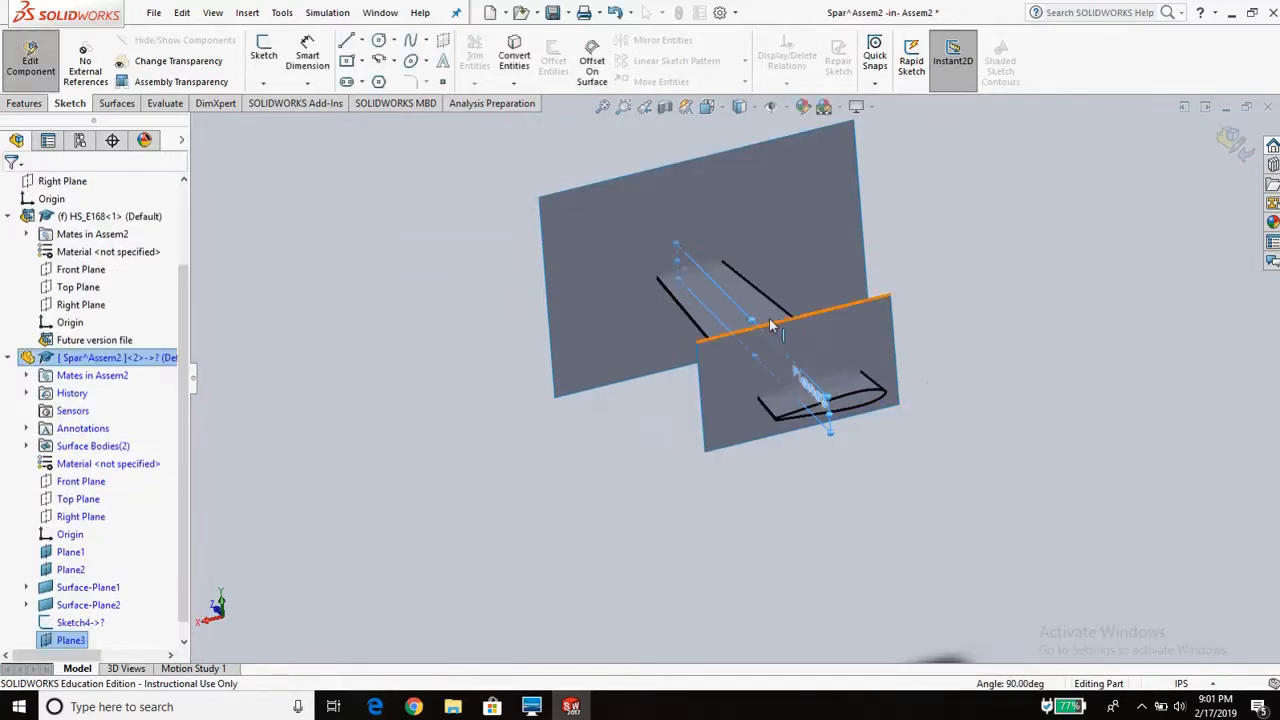
click(118, 104)
click(590, 45)
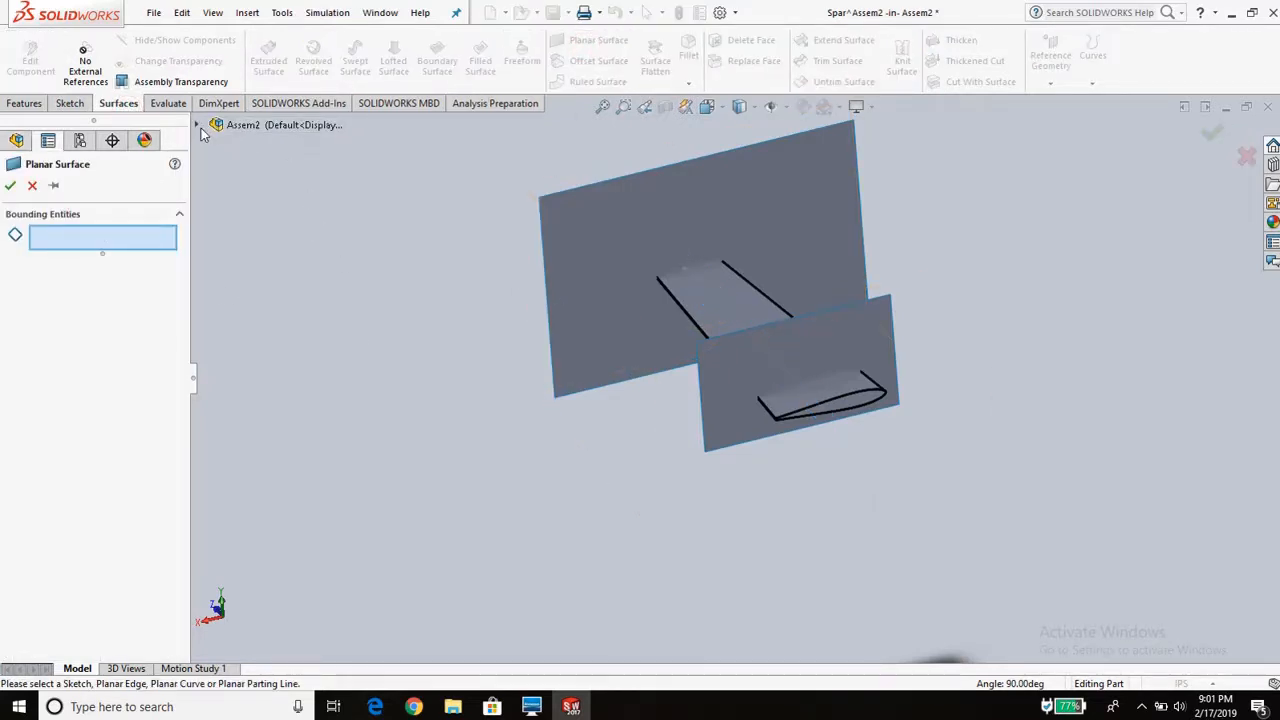
click(32, 187)
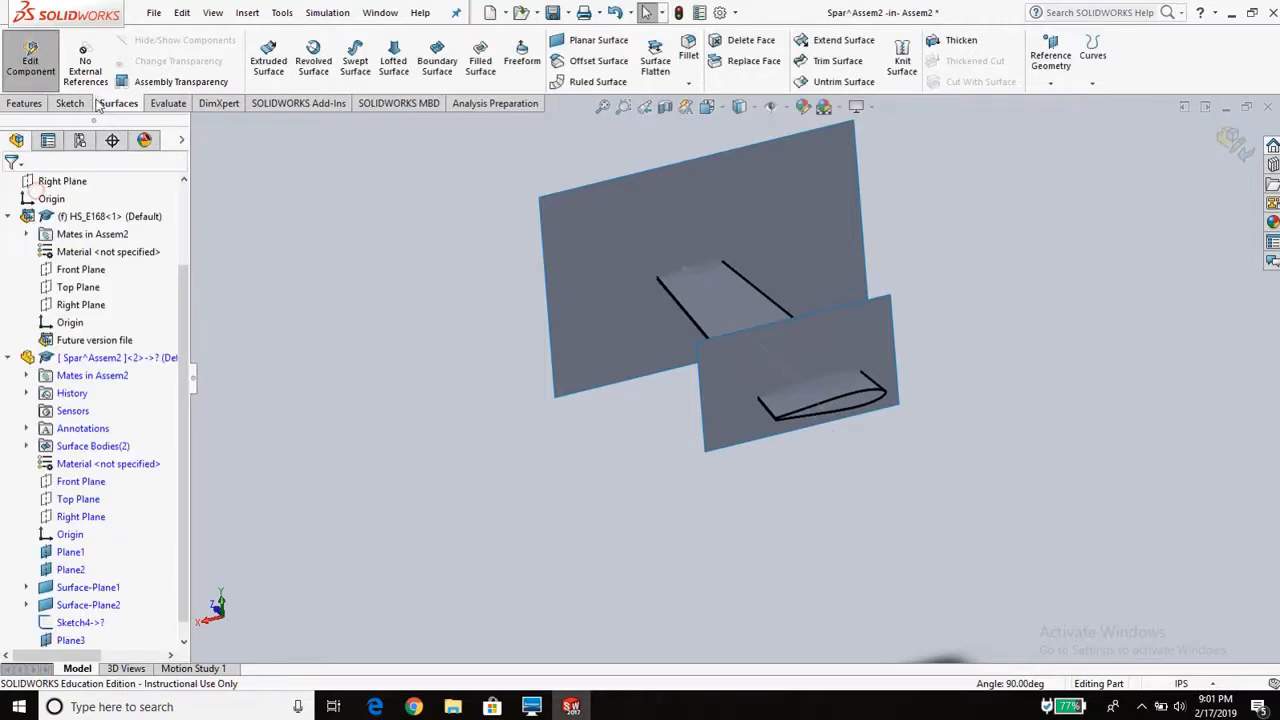
- Sketch a corner rectangle on Plane3 that extends past the wing's root and tip and well above and below its profile
click(70, 104)
scroll(80, 380, down, 1)
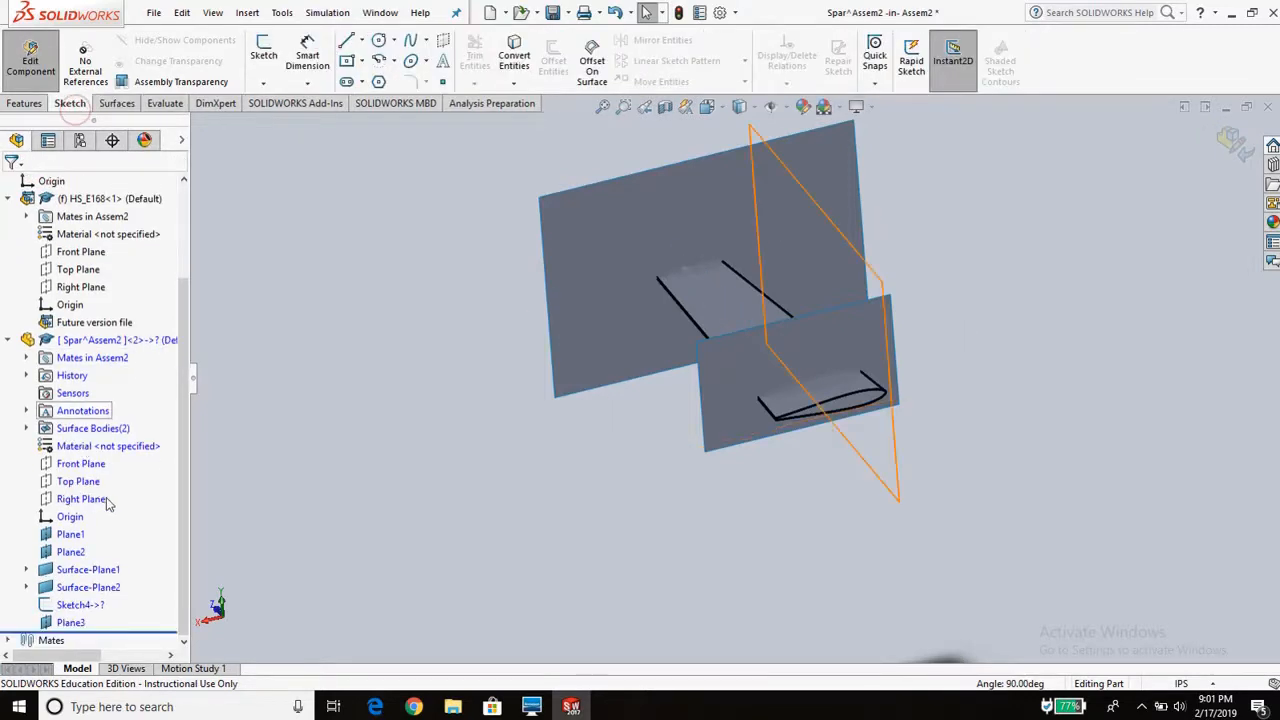
click(70, 622)
click(68, 624)
click(262, 47)
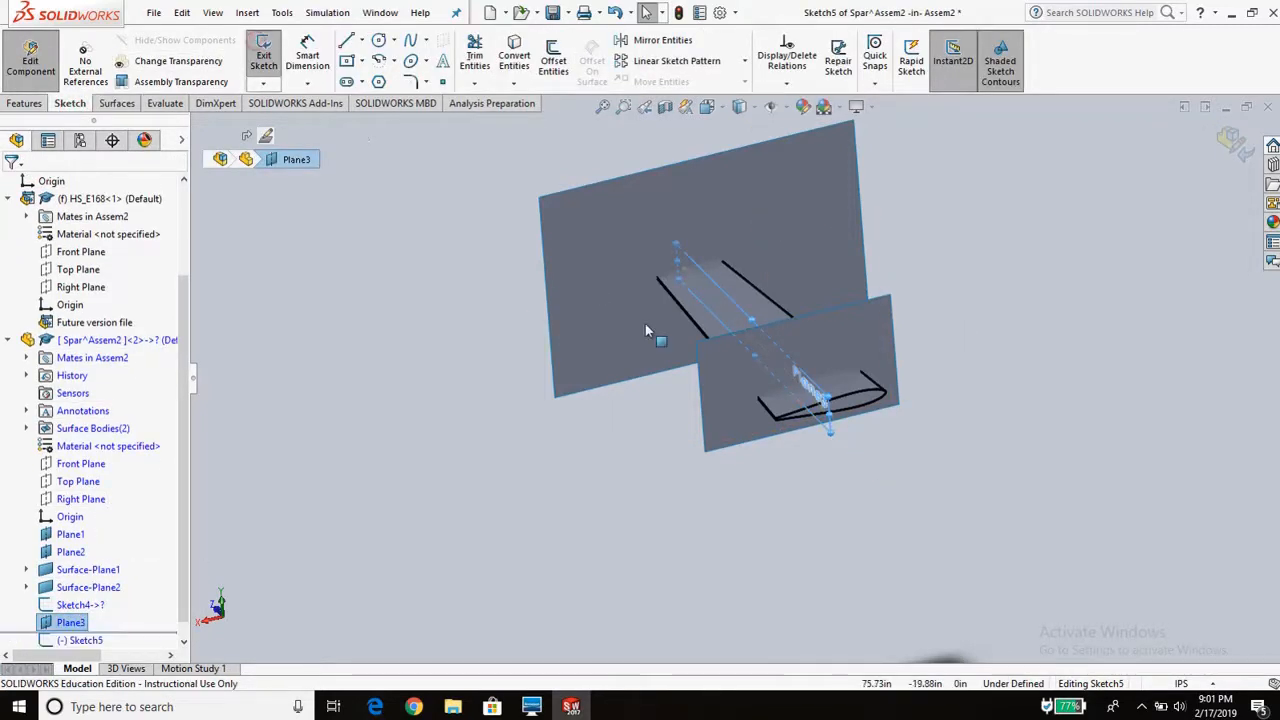
mouse_move(657, 318)
middle_down()
mouse_move(739, 260)
mouse_move(630, 180)
middle_up()
click(361, 61)
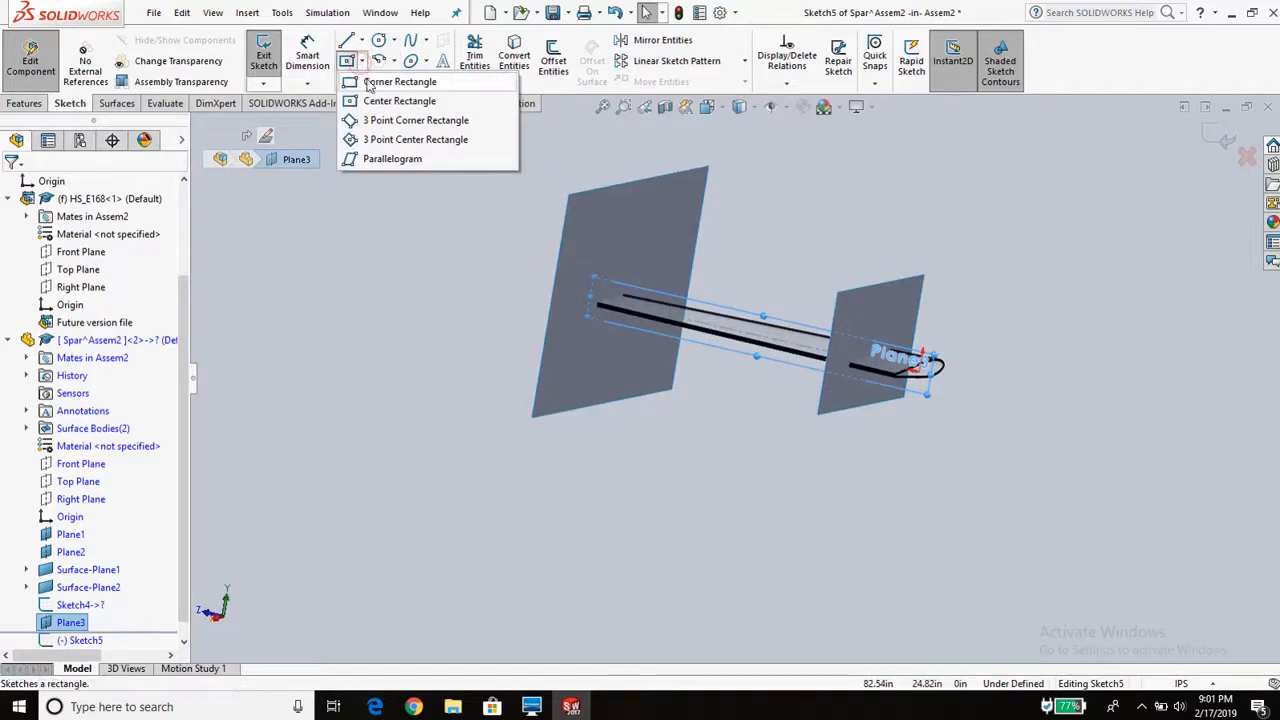
click(365, 83)
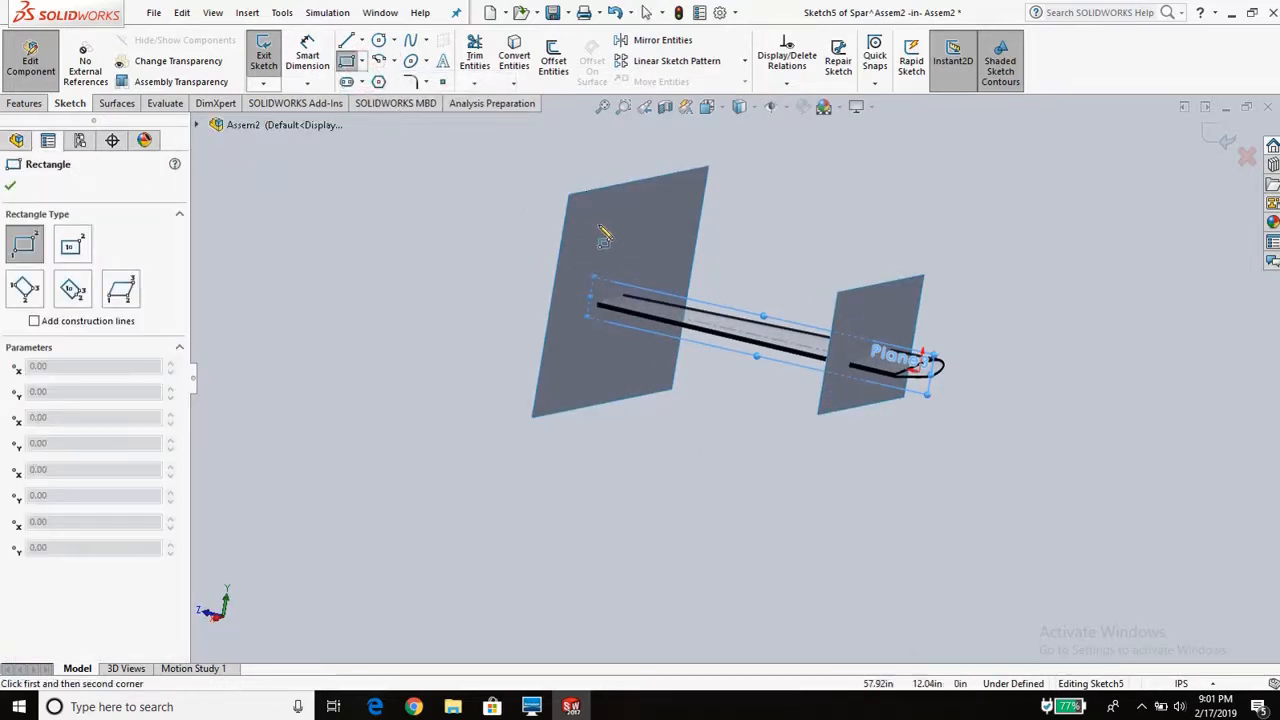
mouse_move(603, 235)
middle_down()
mouse_move(628, 271)
mouse_move(624, 222)
middle_up()
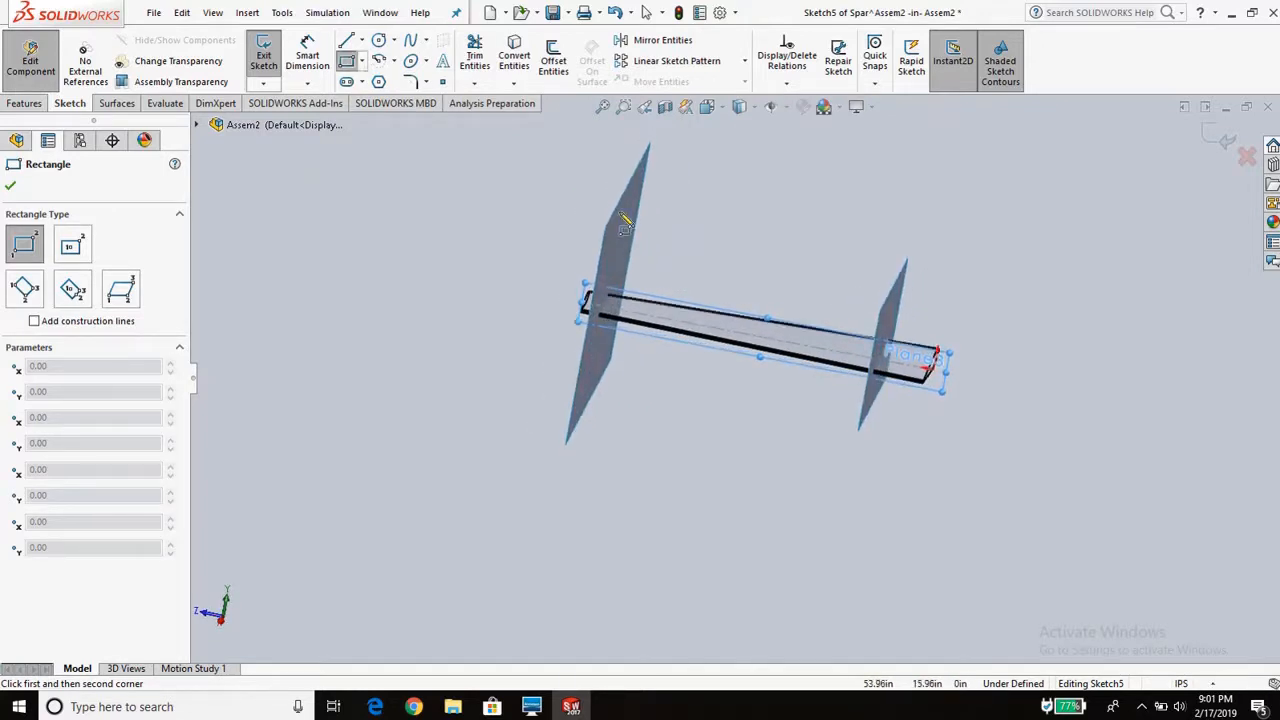
drag(596, 169, 914, 478)
mouse_move(943, 414)
middle_down()
mouse_move(860, 440)
mouse_move(838, 470)
mouse_move(874, 473)
middle_up()
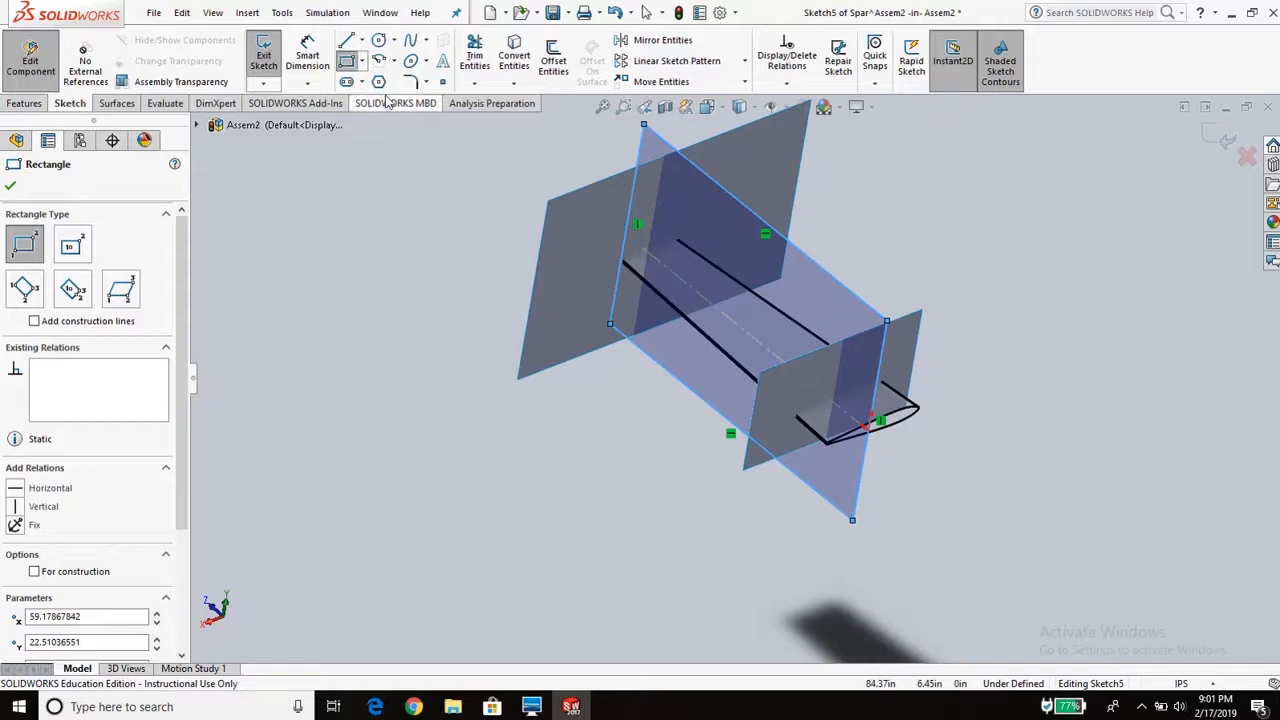
click(263, 62)
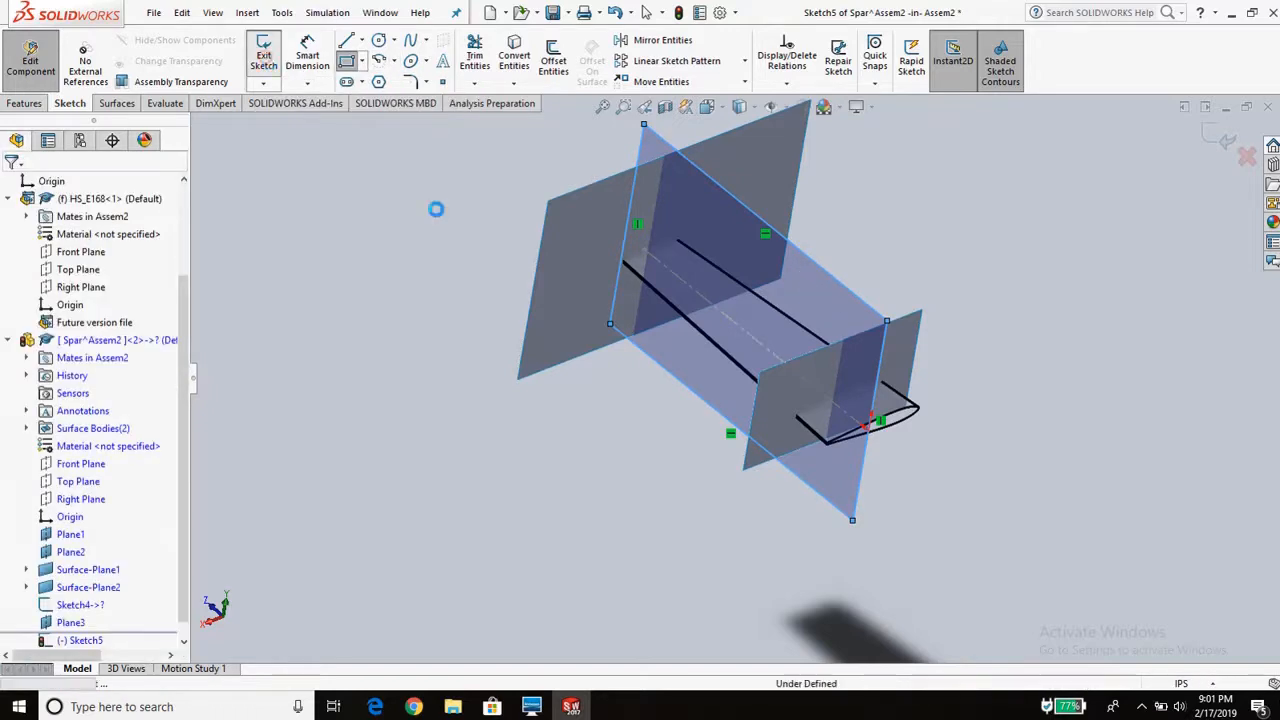
- Create a planar surface bounded by the spanwise rectangle sketch on Plane3
click(116, 105)
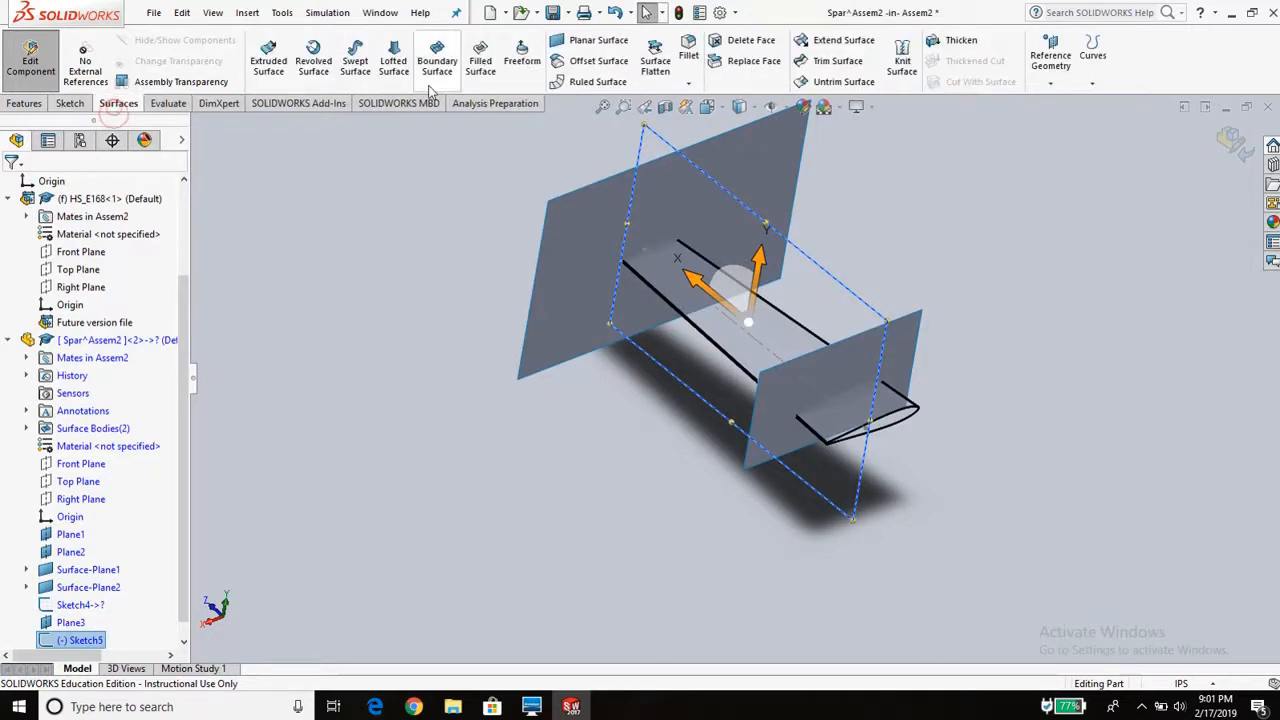
click(596, 41)
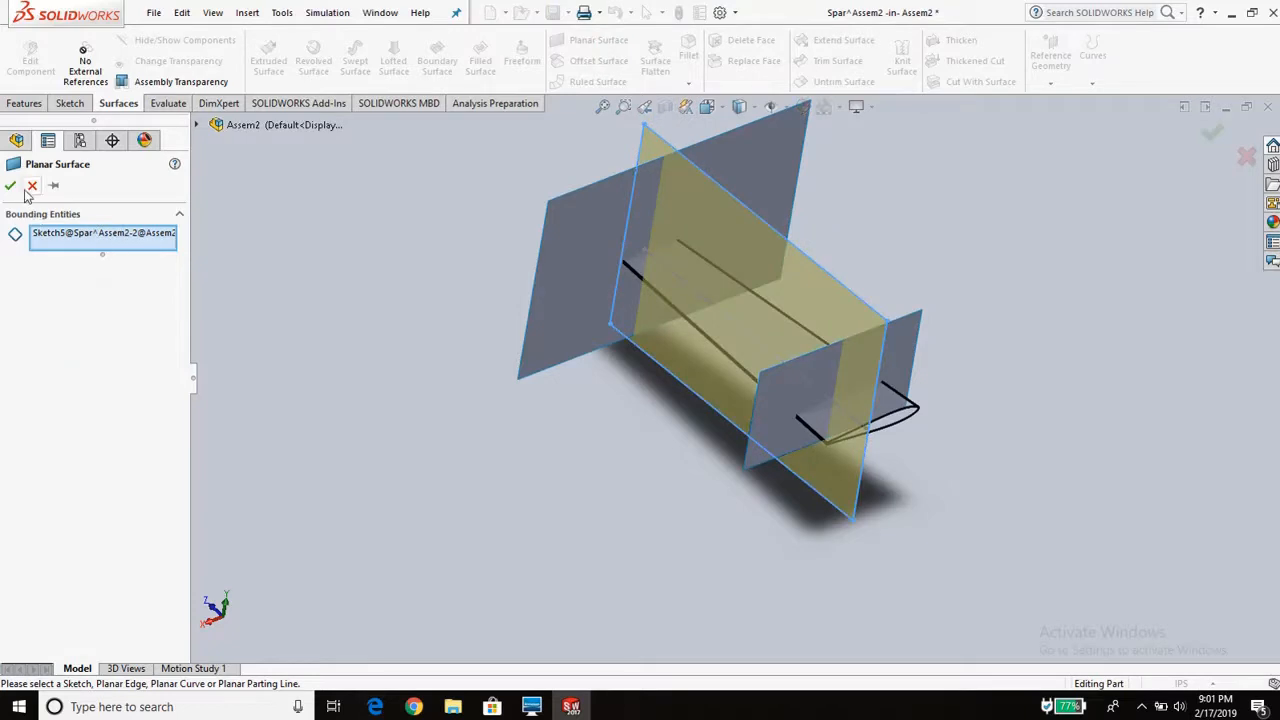
click(10, 185)
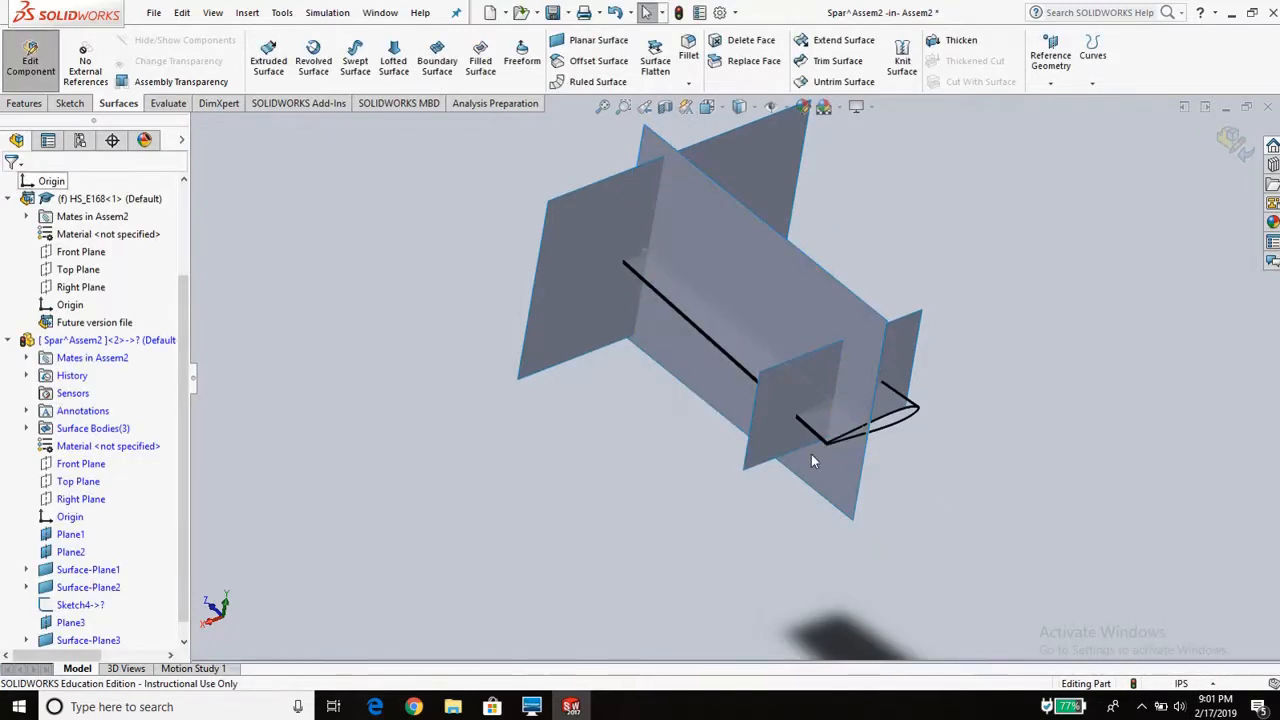
- Create a reference plane parallel to the Spar part's Plane3 at an offset of 0.20 in
middle_drag(841, 355, 771, 397)
scroll(771, 391, down, 4)
middle_drag(678, 382, 664, 360)
scroll(665, 365, up, 5)
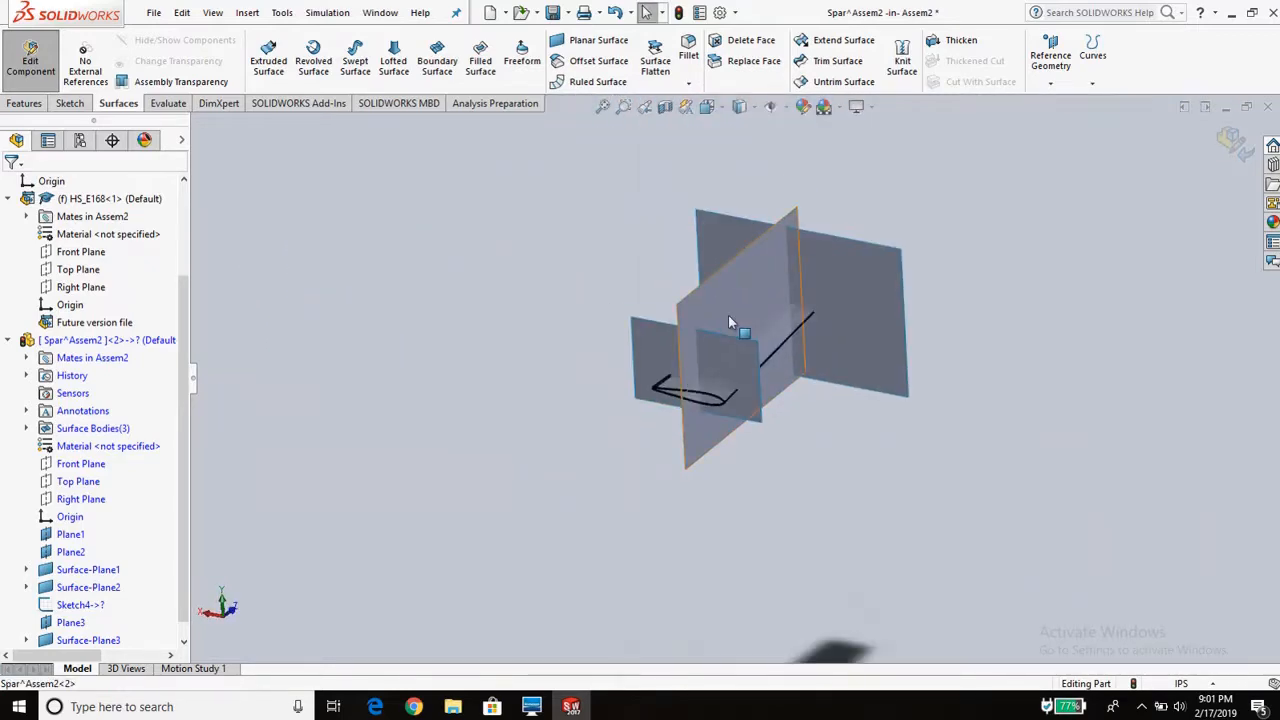
click(242, 12)
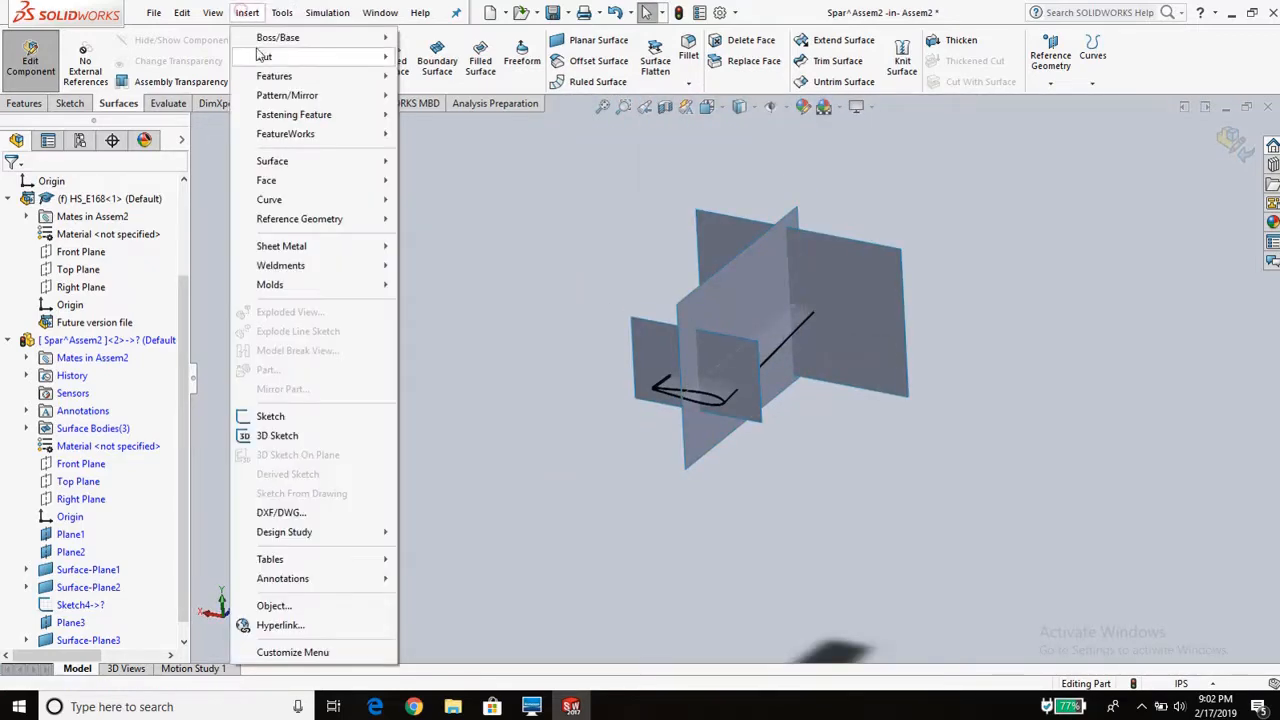
mouse_move(320, 222)
click(430, 221)
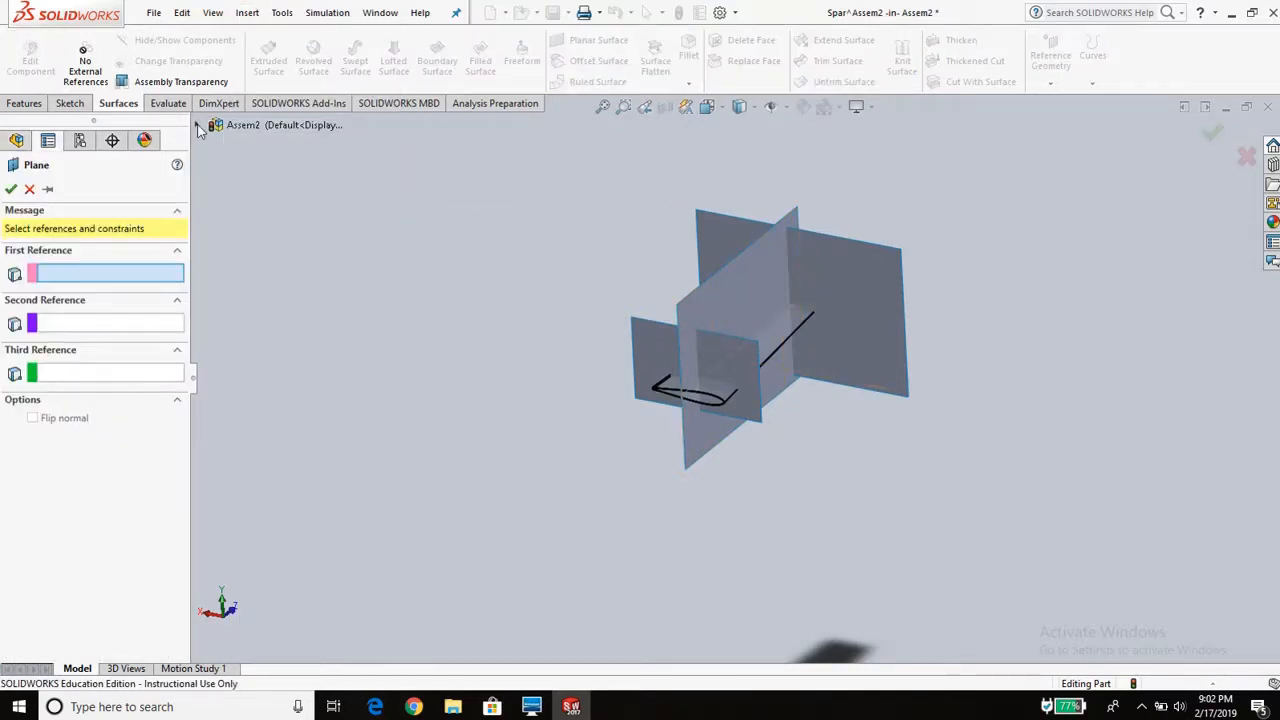
click(198, 125)
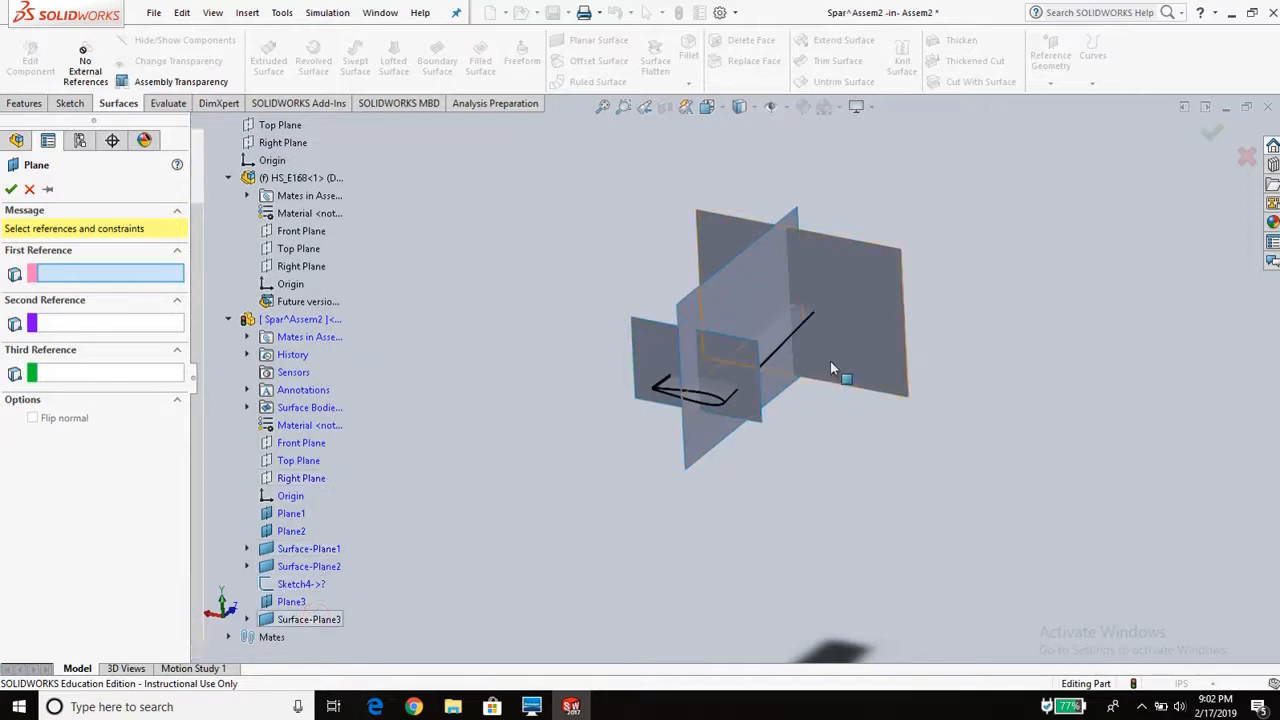
middle_drag(723, 420, 677, 407)
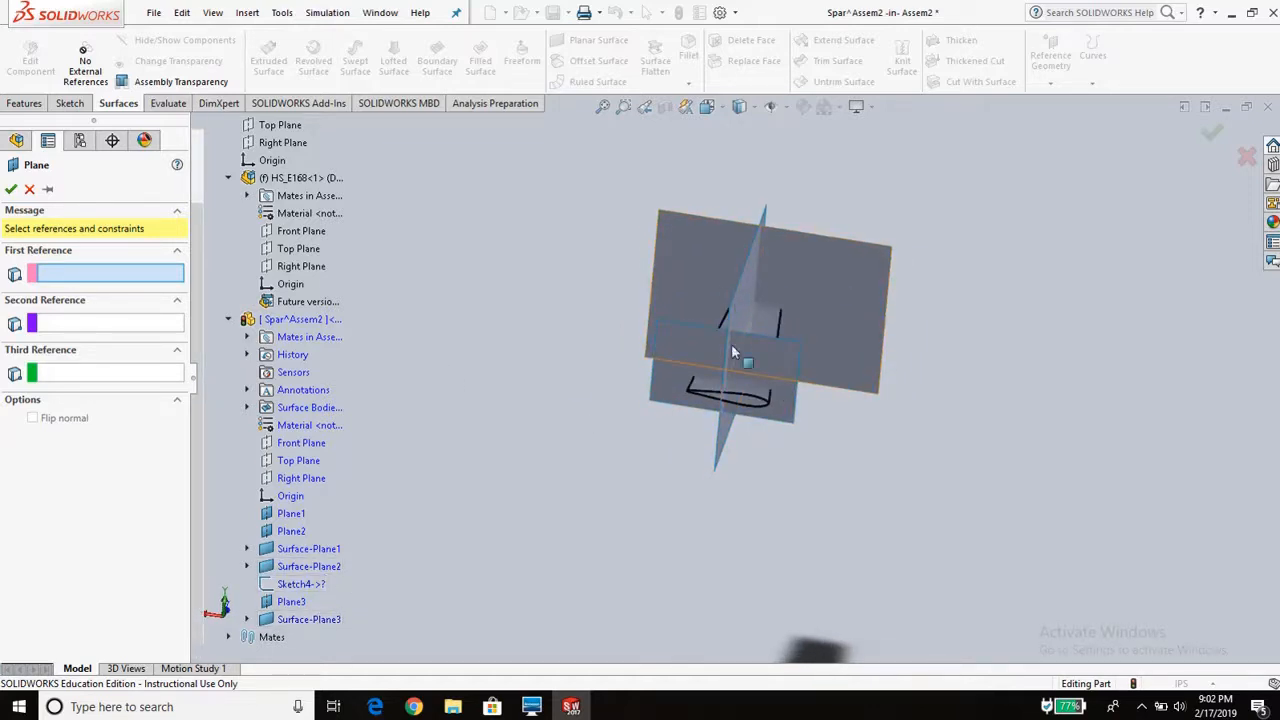
mouse_move(836, 431)
middle_down()
mouse_move(830, 401)
mouse_move(866, 309)
mouse_move(743, 390)
middle_up()
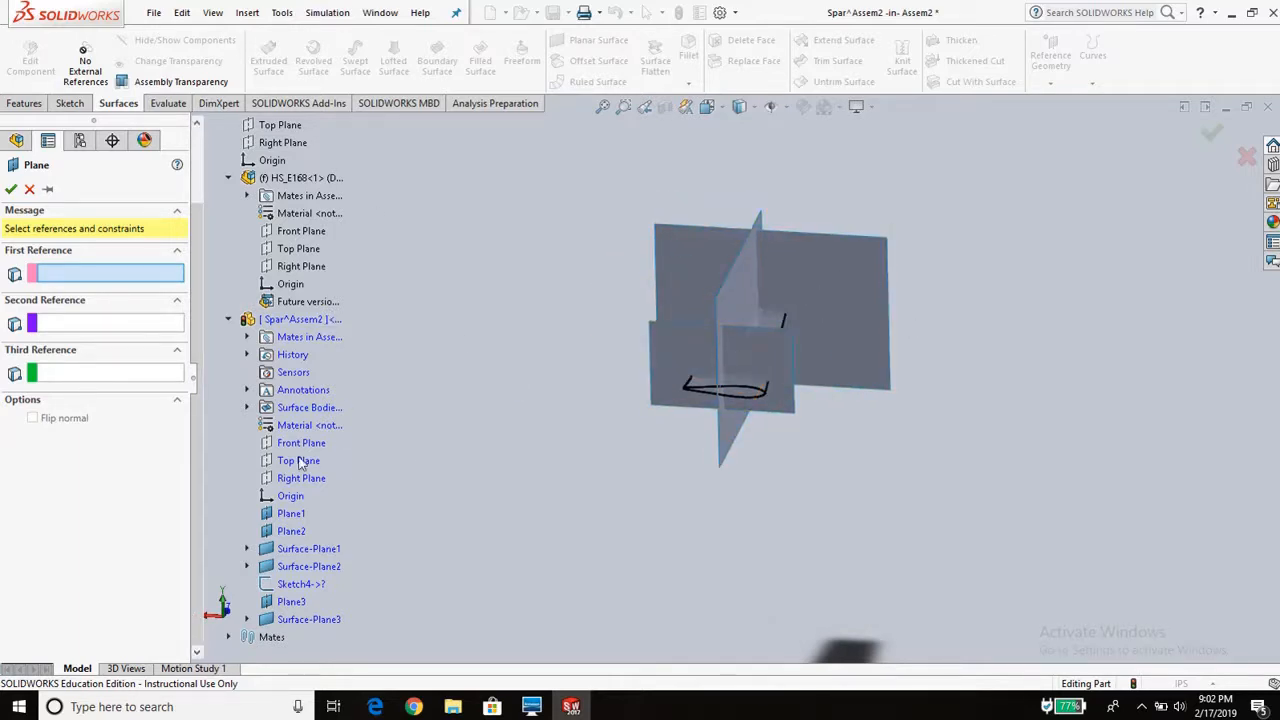
click(314, 621)
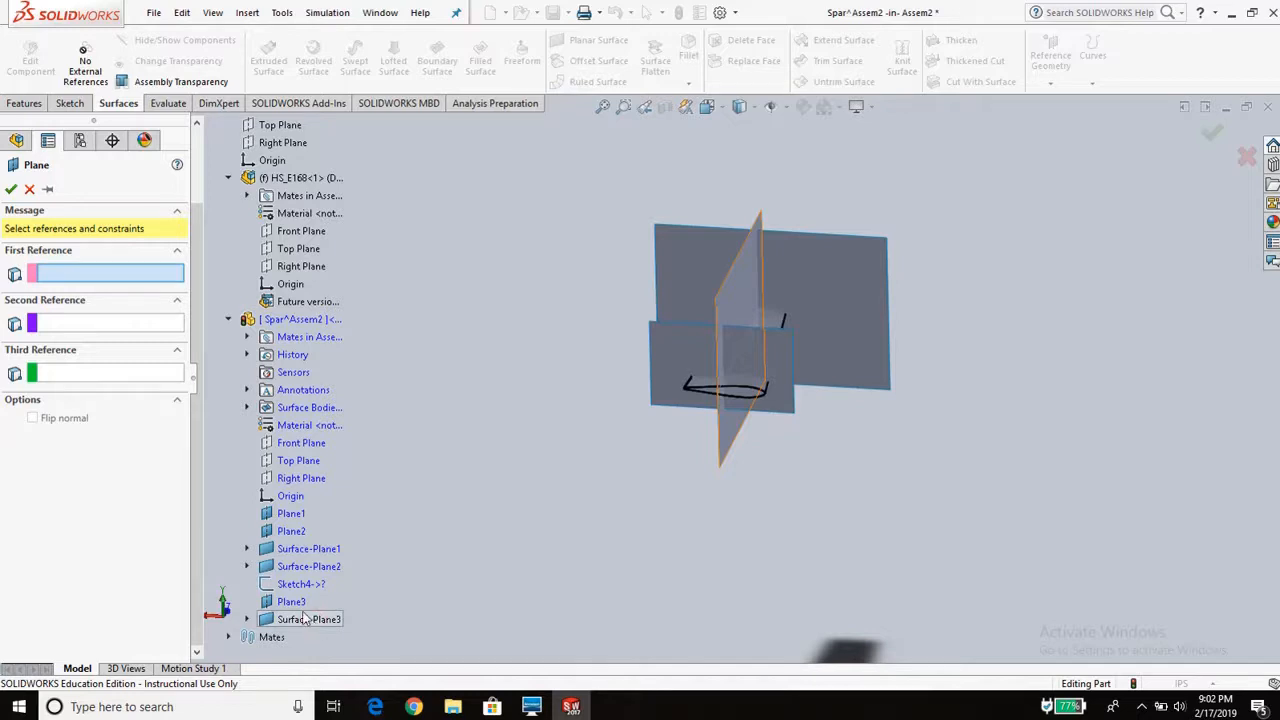
click(291, 601)
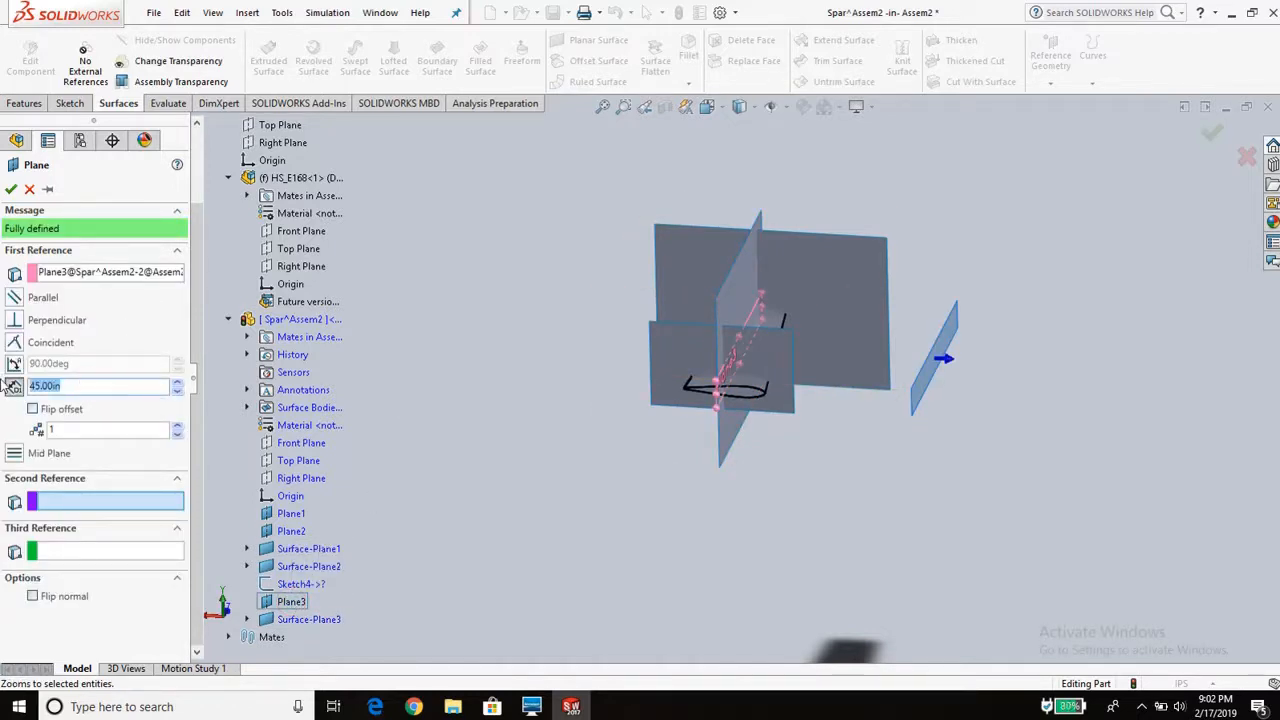
key(Return)
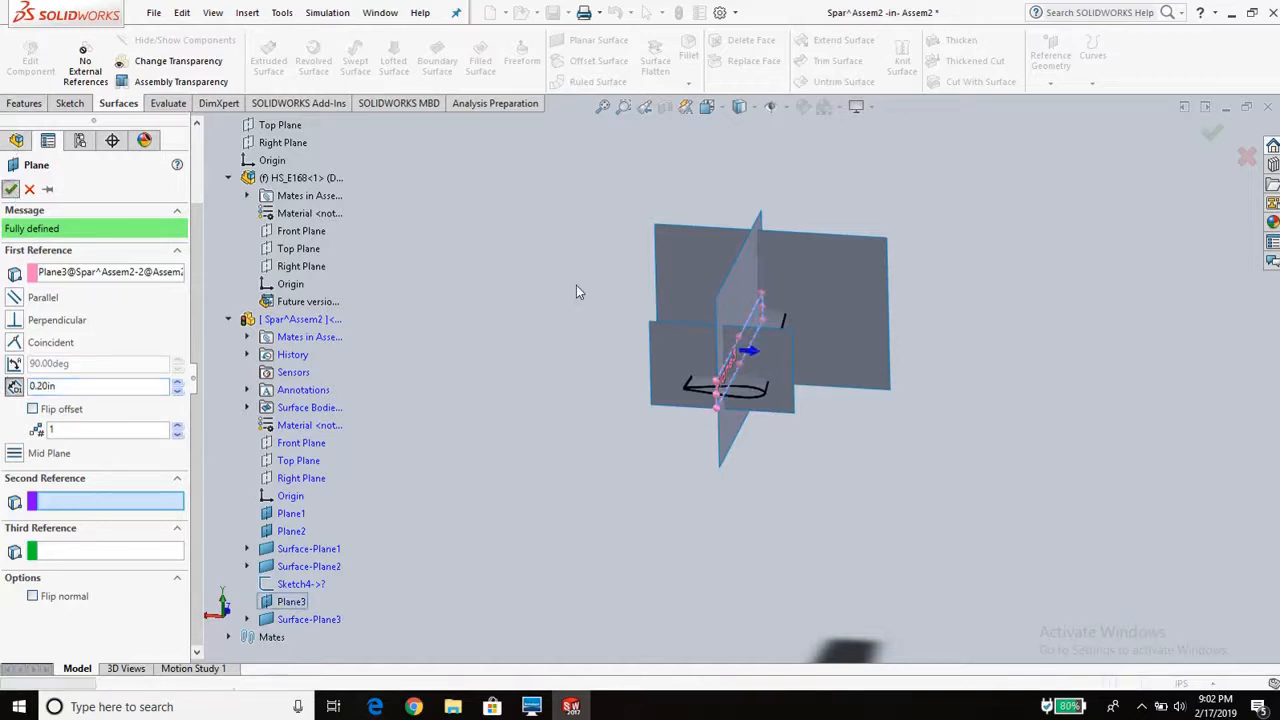
key(Return)
- Examine where the offset plane lies relative to the spanwise surface and the wing profile
scroll(763, 384, down, 8)
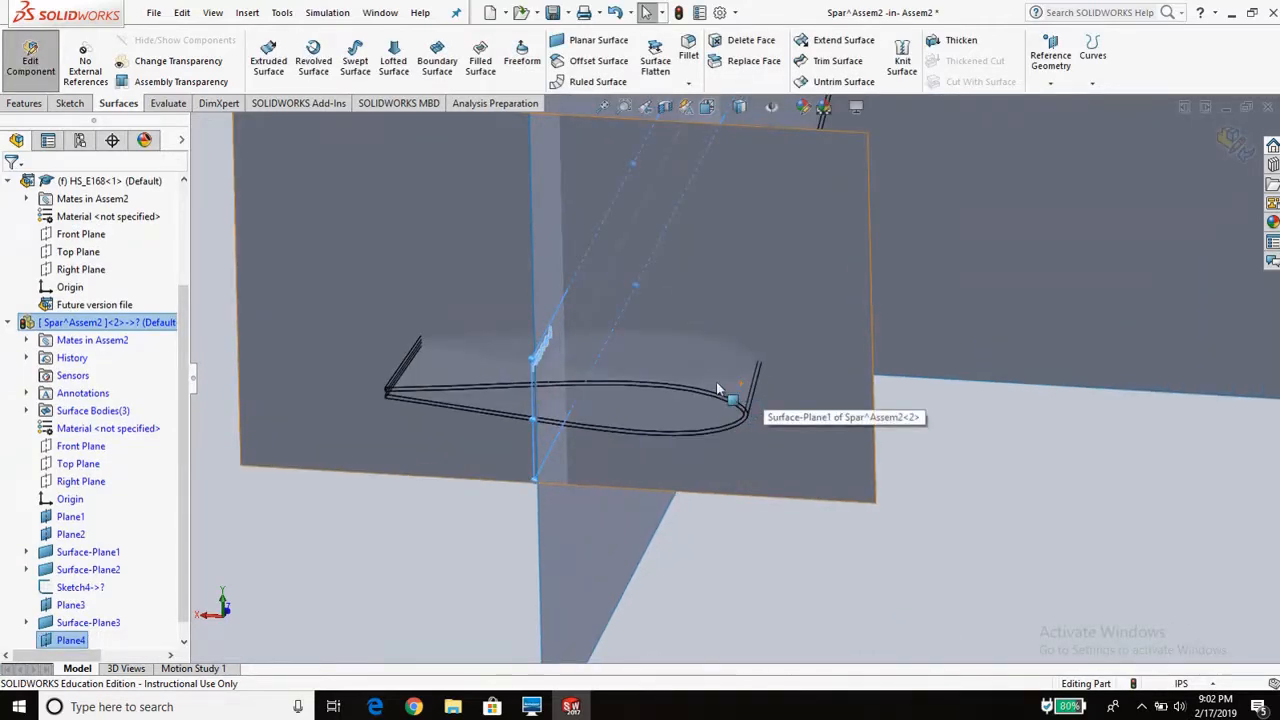
scroll(718, 390, down, 4)
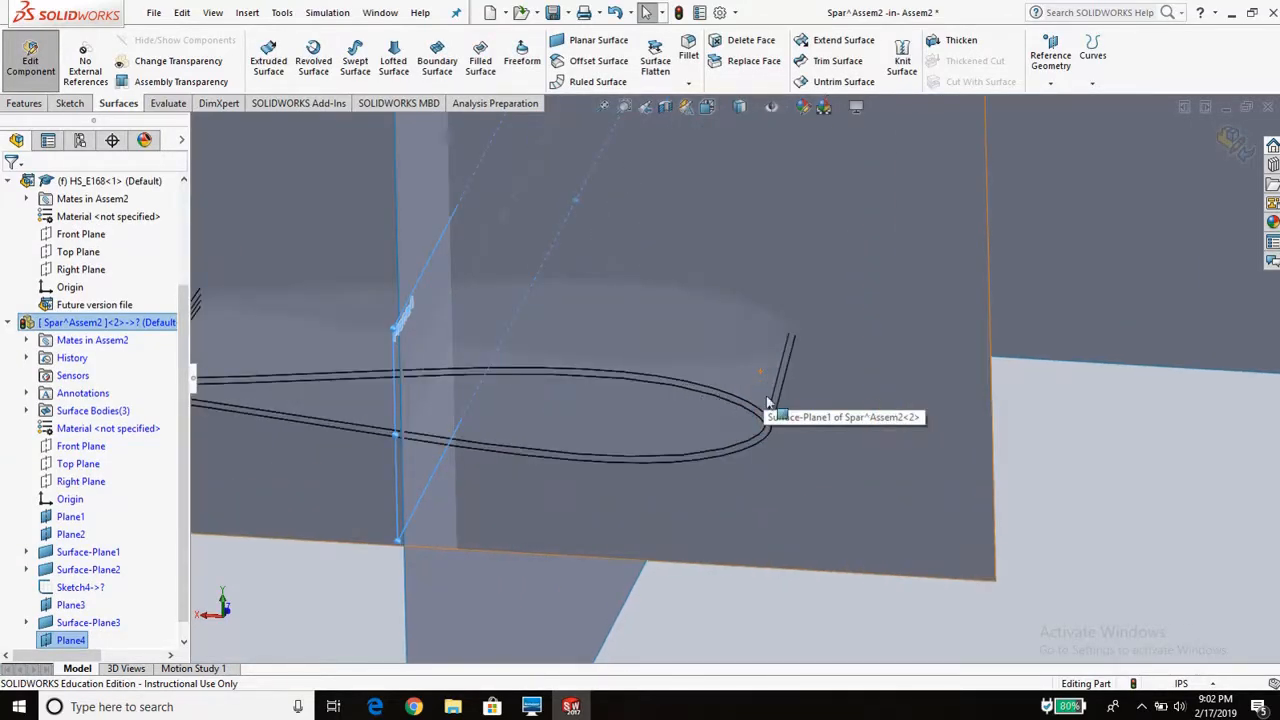
scroll(768, 403, up, 8)
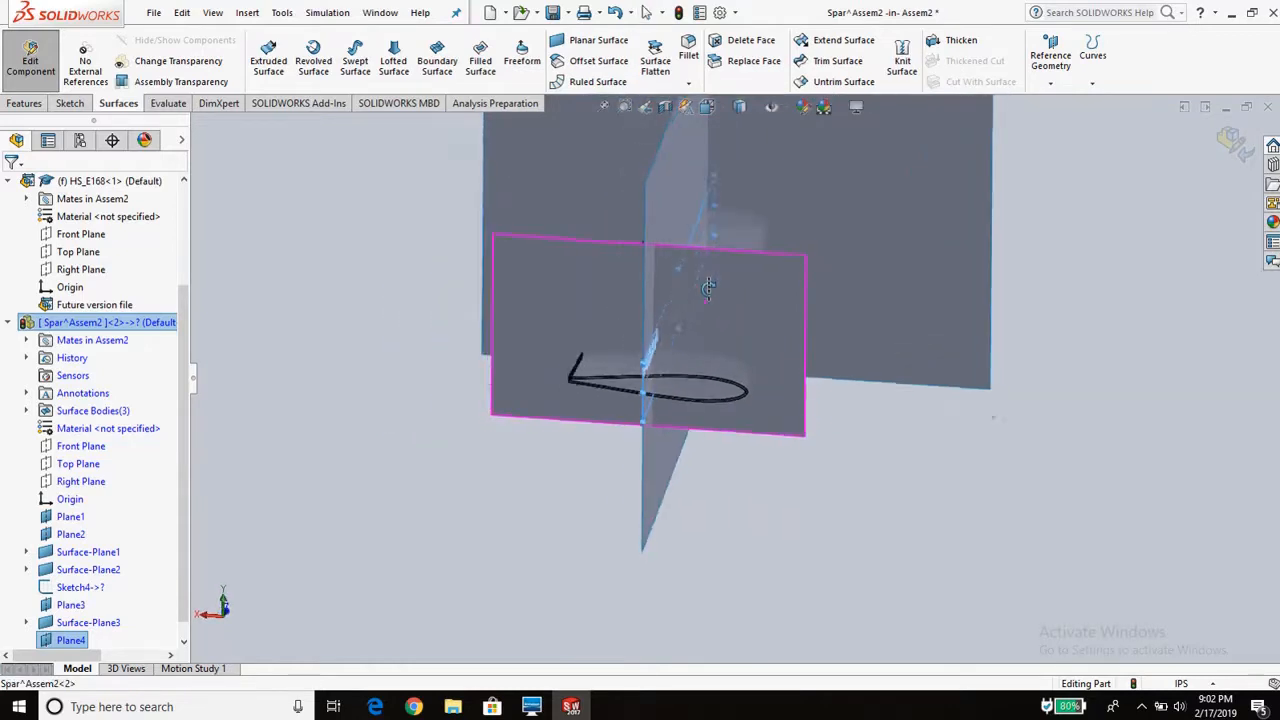
middle_drag(708, 288, 691, 329)
scroll(723, 380, up, 4)
scroll(702, 300, down, 6)
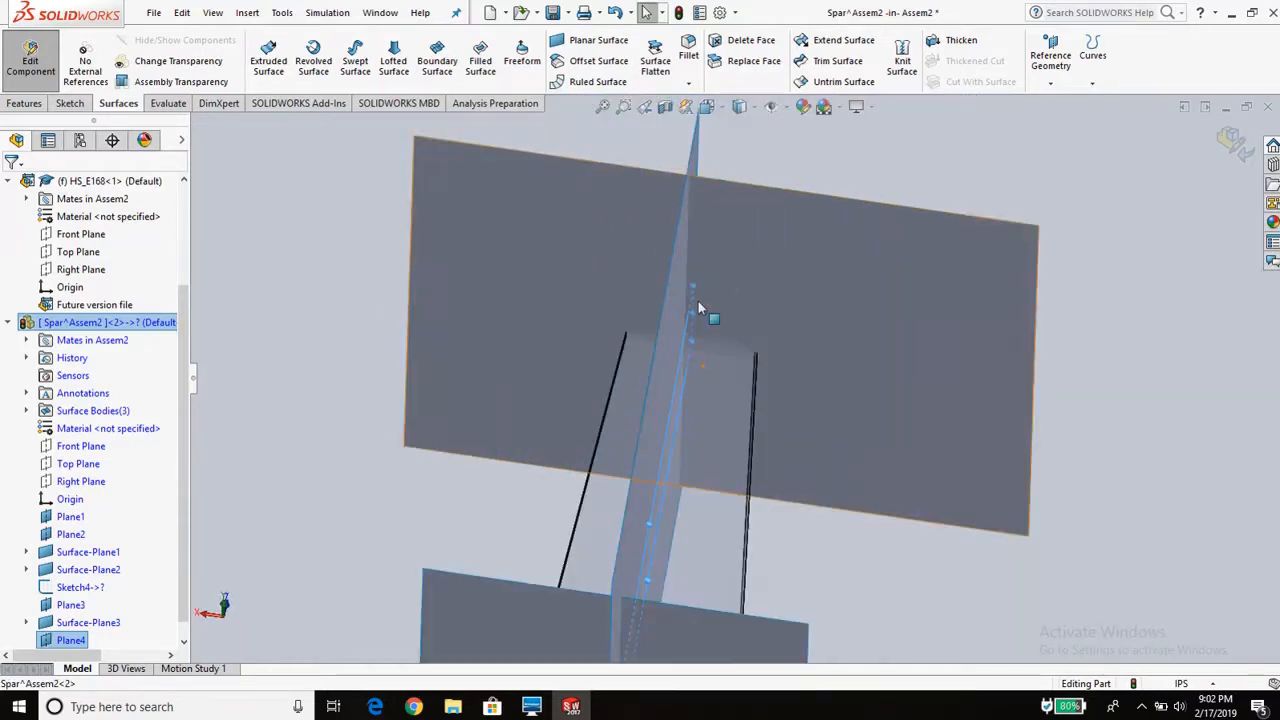
scroll(699, 309, down, 6)
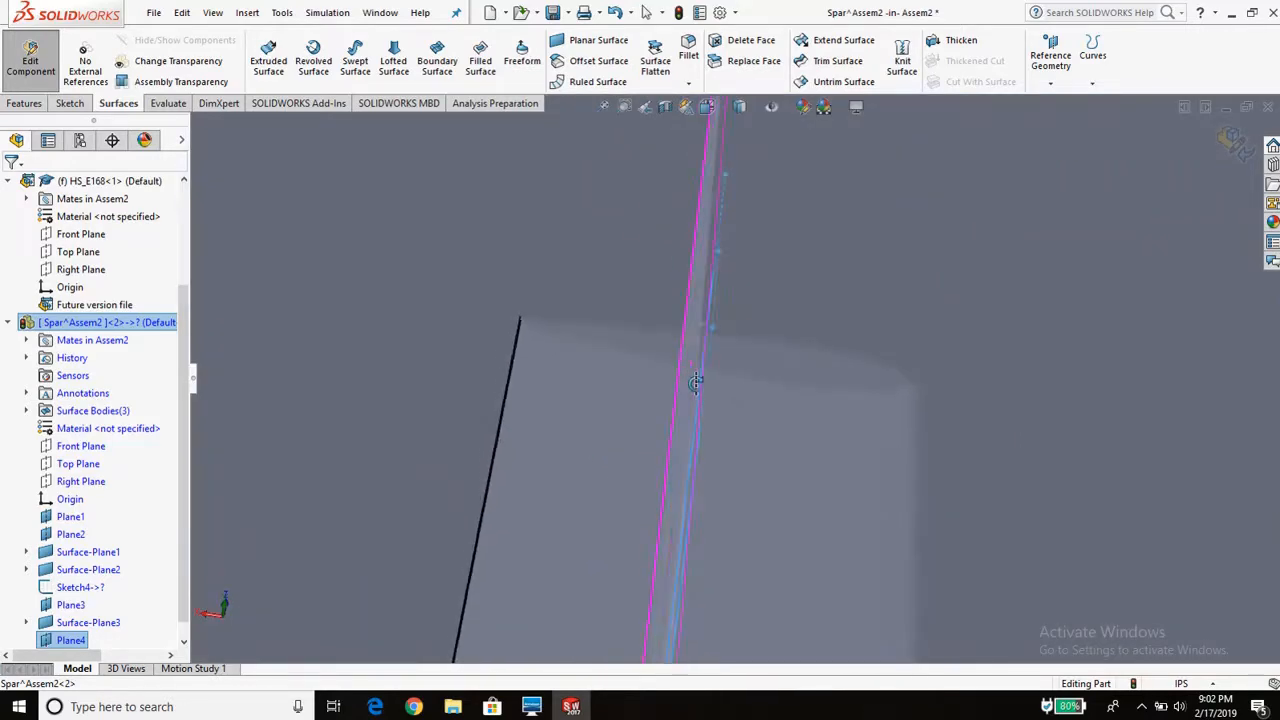
scroll(695, 382, up, 8)
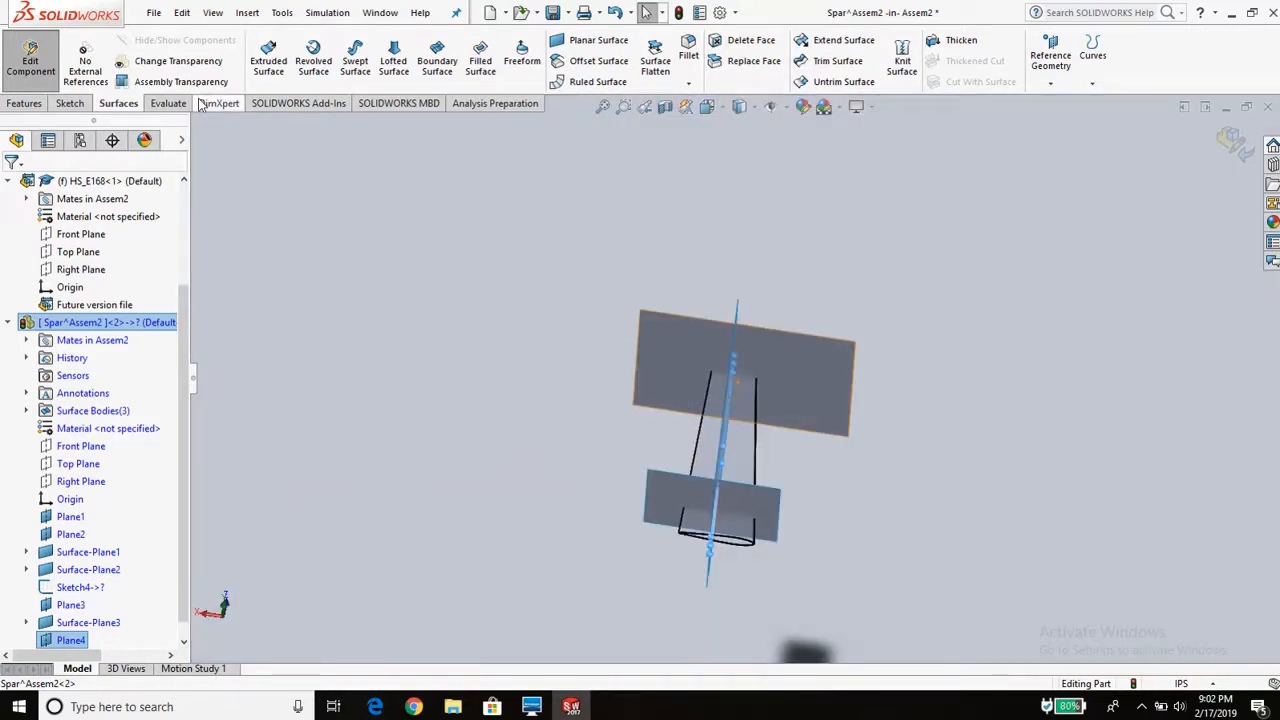
- Sketch a corner rectangle about 70.26 by 50.36 in on Plane4, extending past the existing spanwise surface on all sides
click(70, 103)
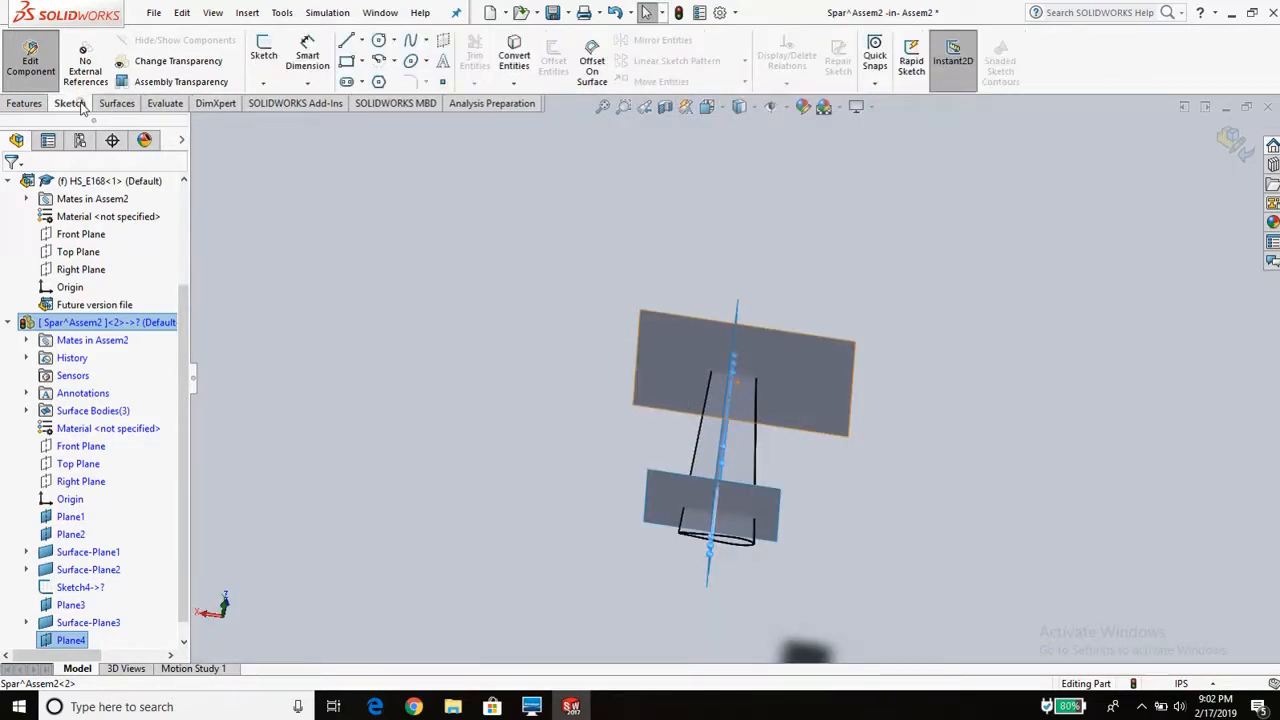
click(265, 50)
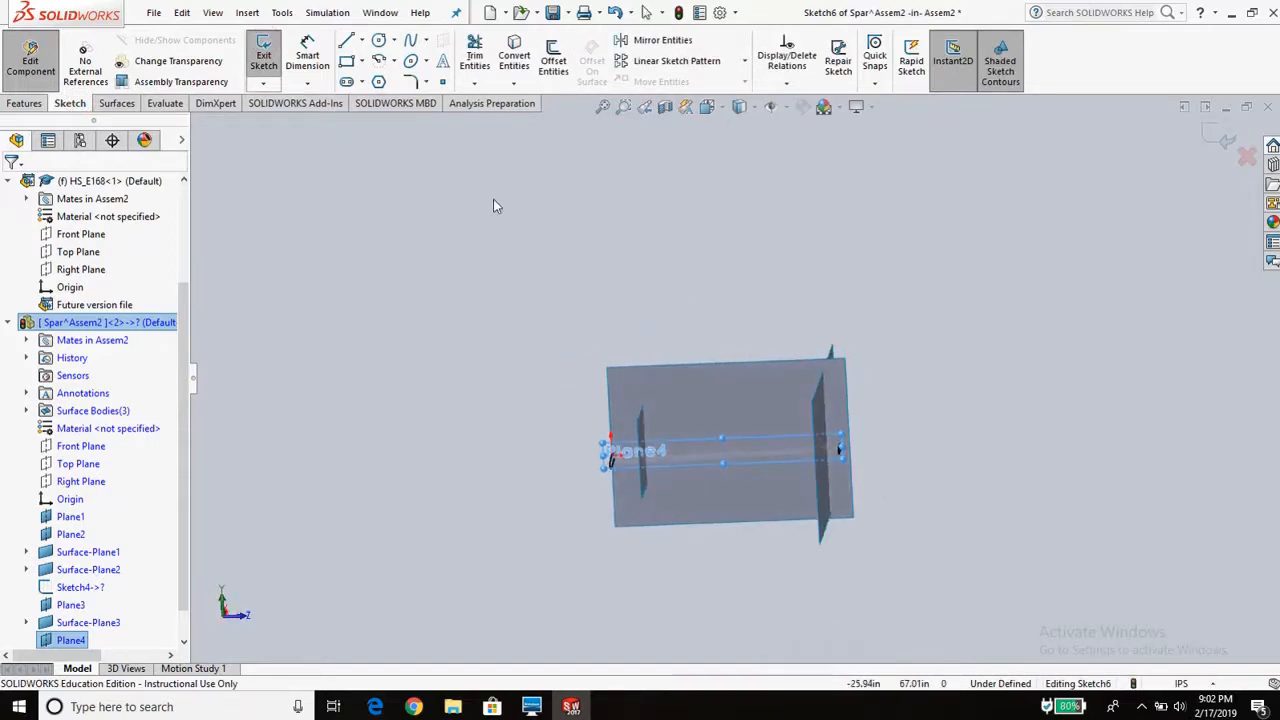
click(362, 62)
click(361, 80)
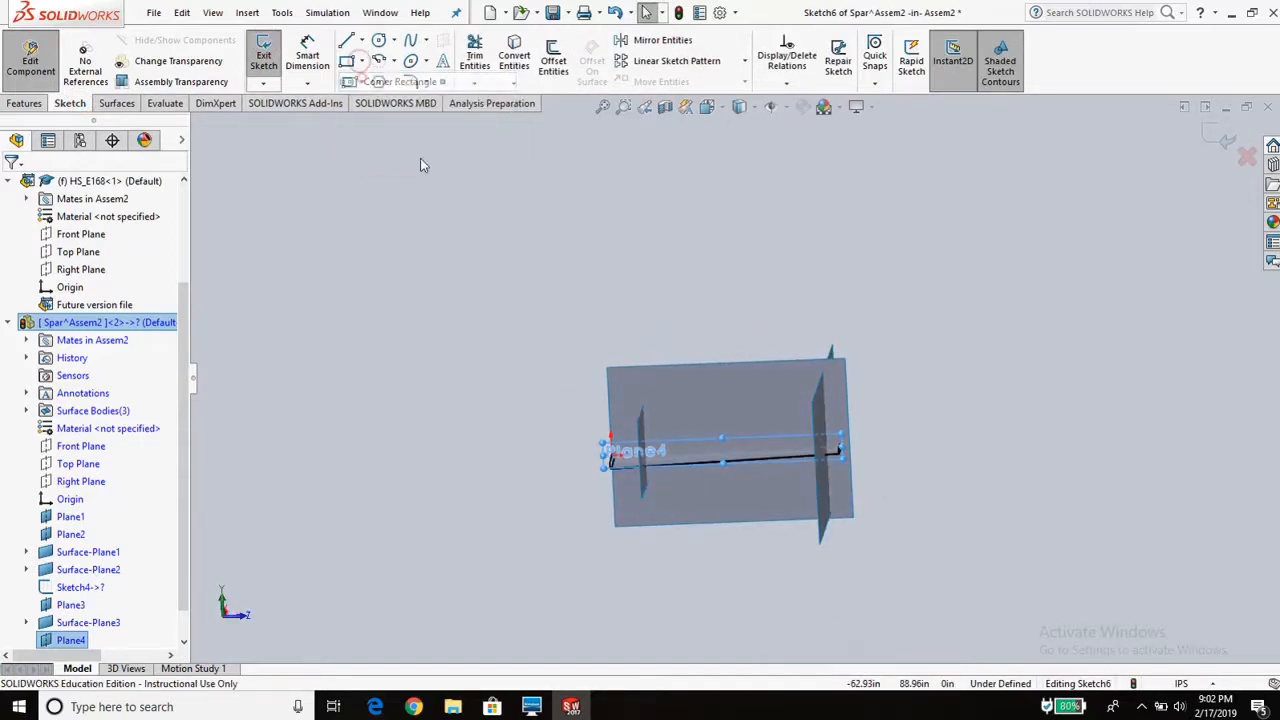
click(589, 356)
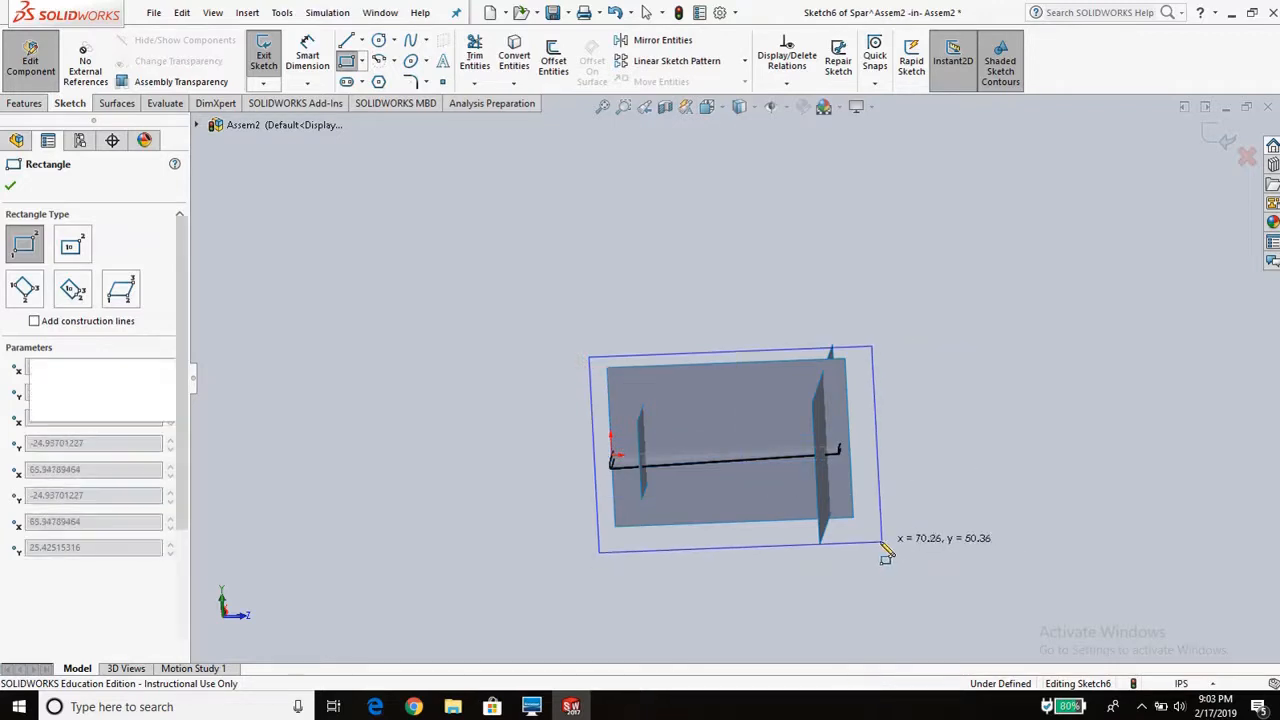
click(885, 548)
- Create a planar surface bounded by the rectangle sketch on Plane4
mouse_move(572, 438)
middle_down()
mouse_move(680, 450)
mouse_move(581, 428)
middle_up()
click(121, 104)
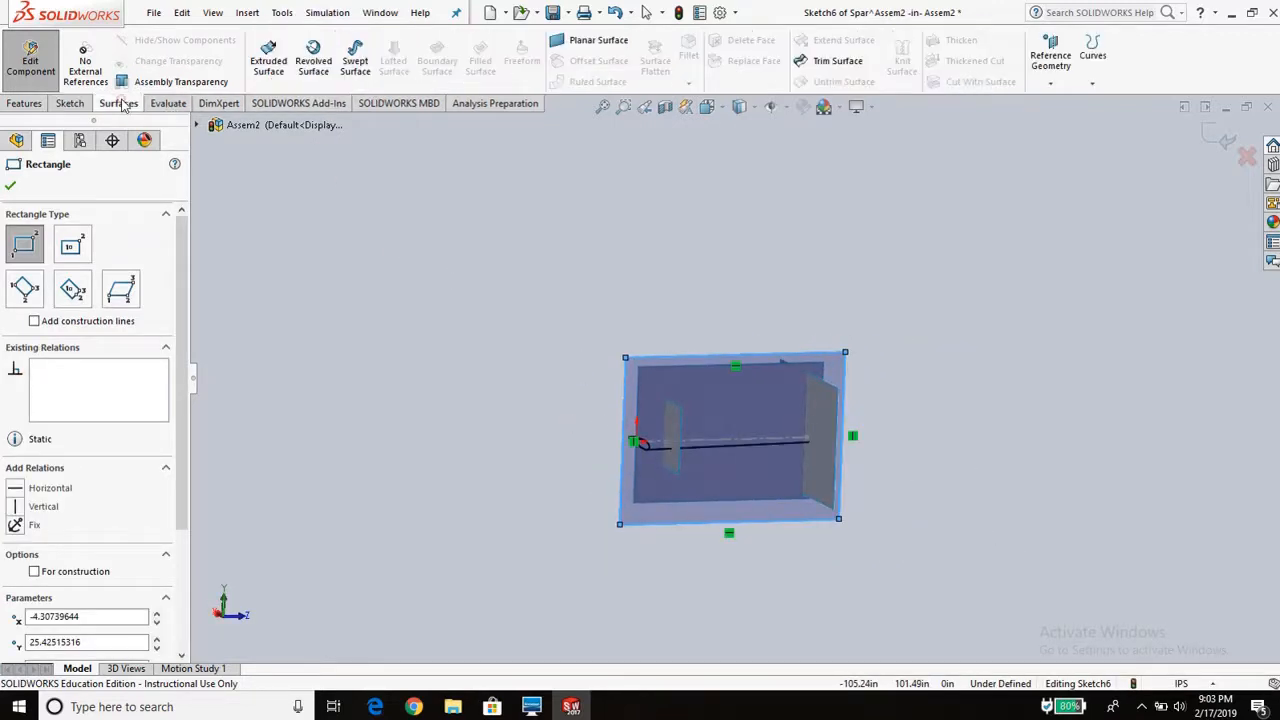
click(590, 40)
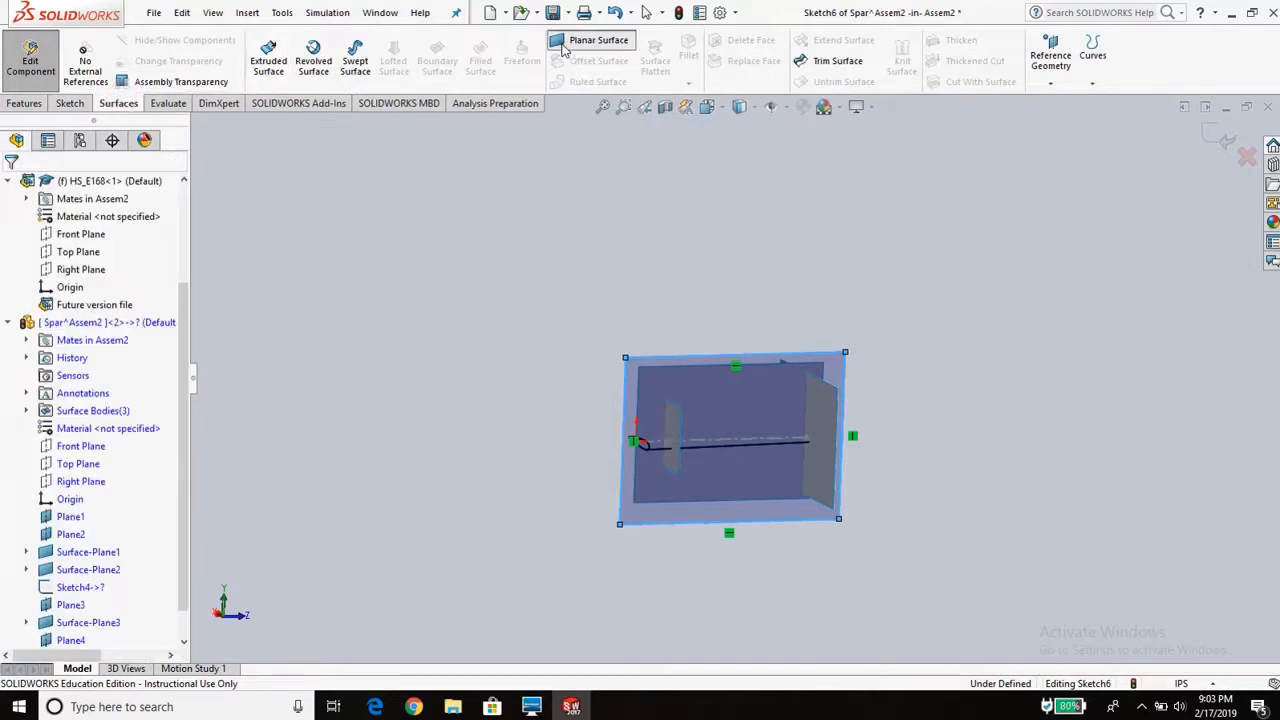
click(11, 187)
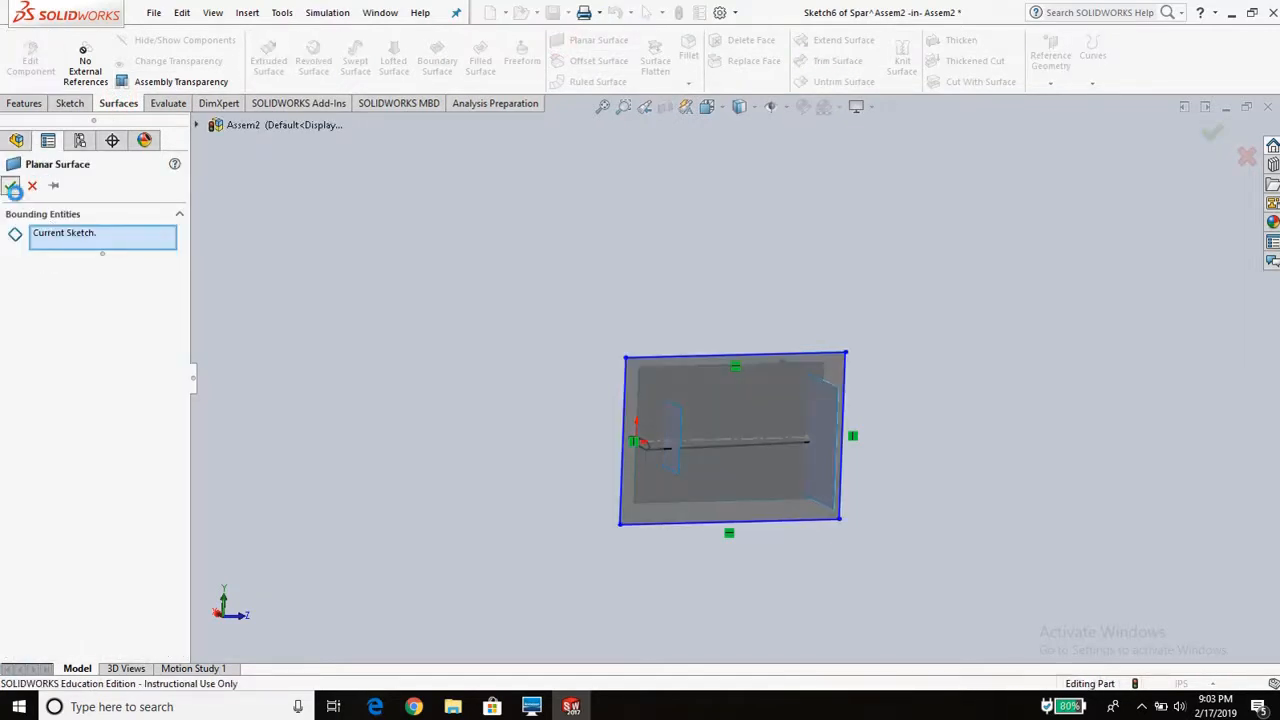
- Examine the gap between the two parallel spanwise surfaces against the wing's airfoil profile, including from the back view
middle_drag(702, 349, 775, 353)
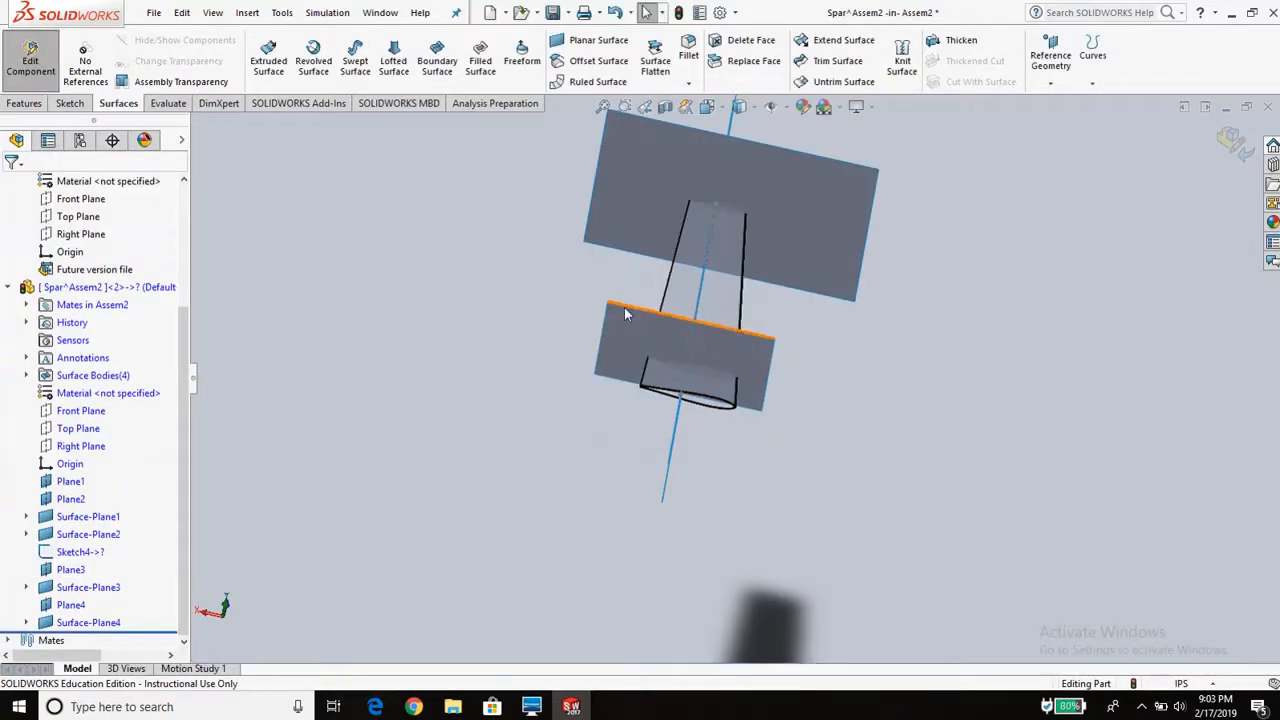
middle_drag(624, 307, 622, 238)
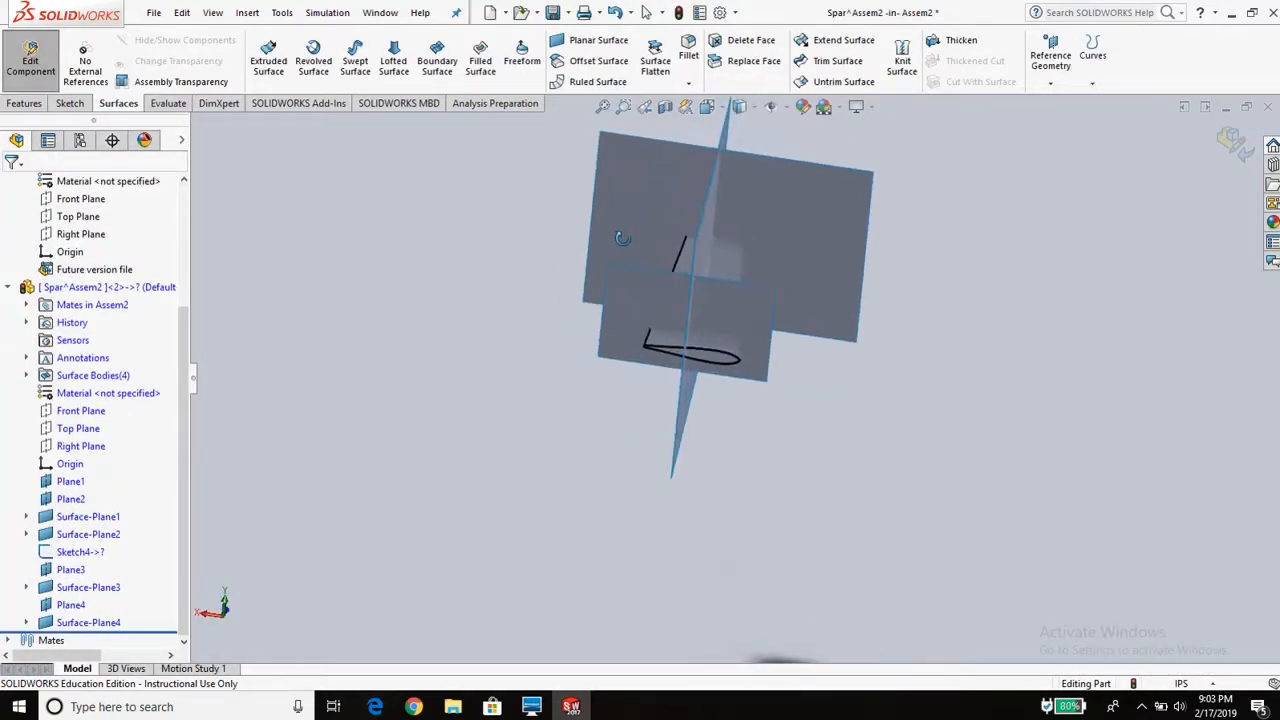
scroll(700, 330, down, 8)
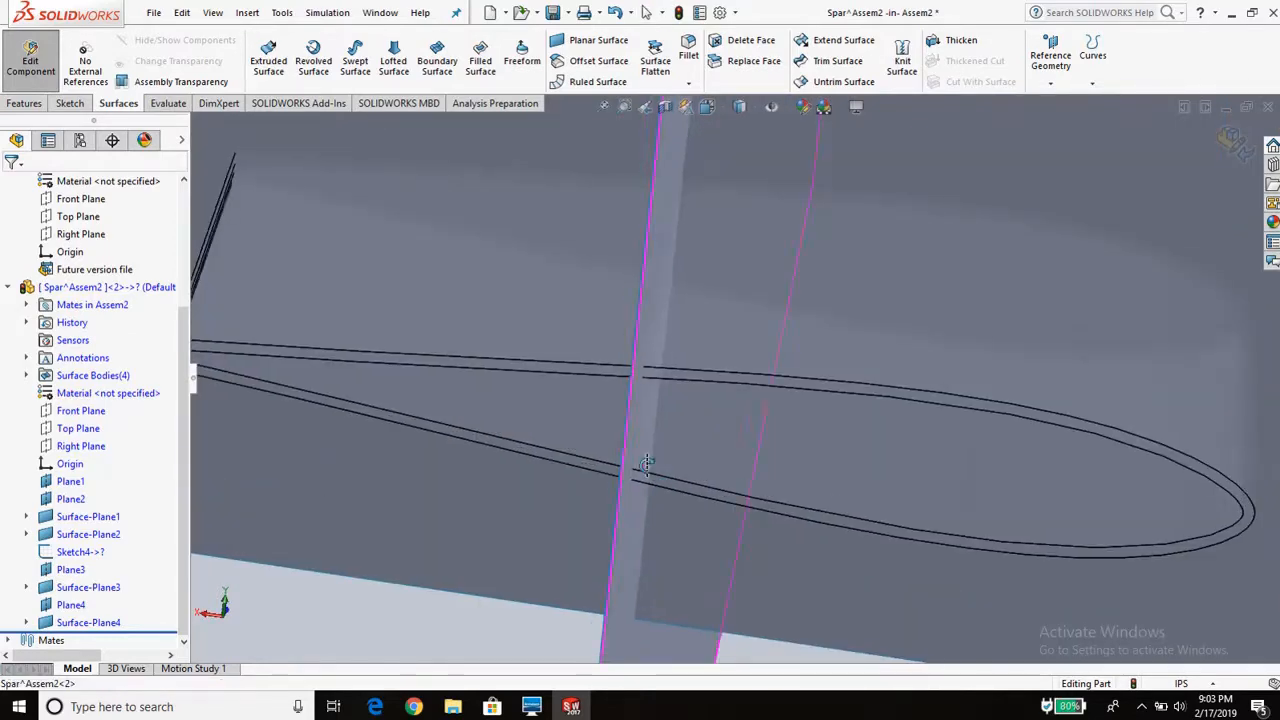
middle_drag(648, 465, 649, 370)
scroll(652, 358, down, 6)
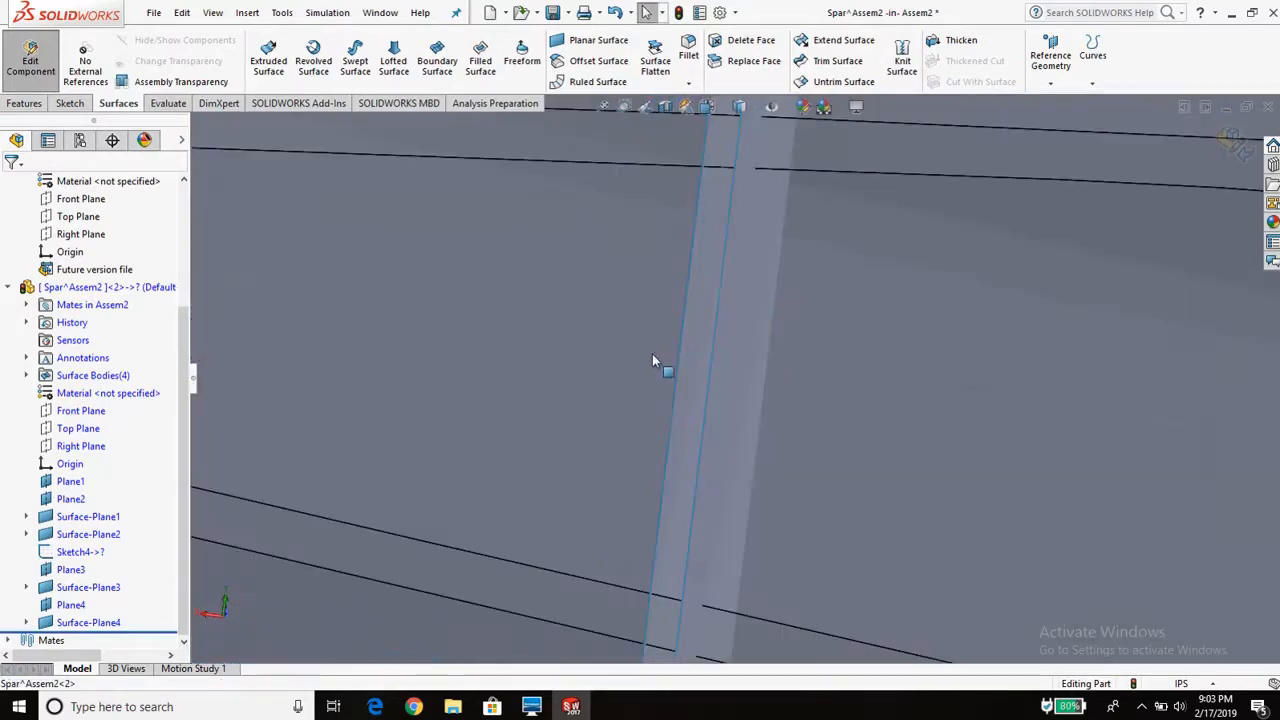
scroll(730, 305, up, 5)
click(709, 107)
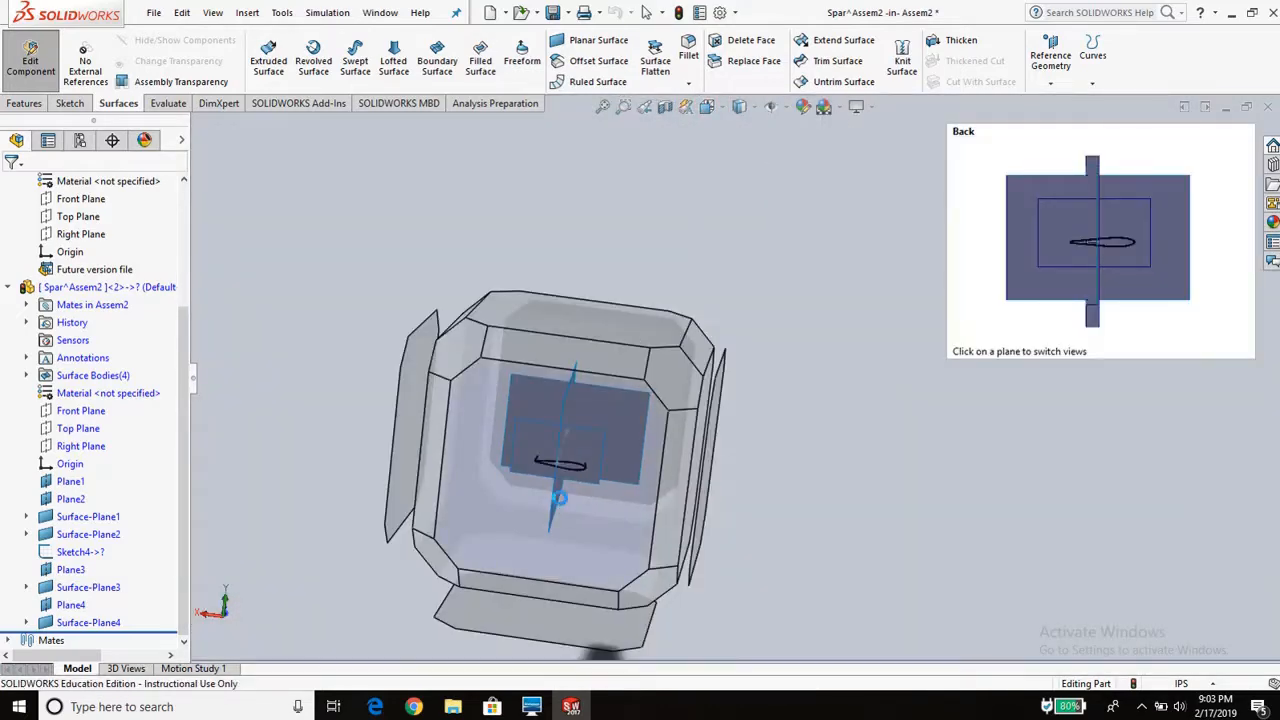
click(600, 440)
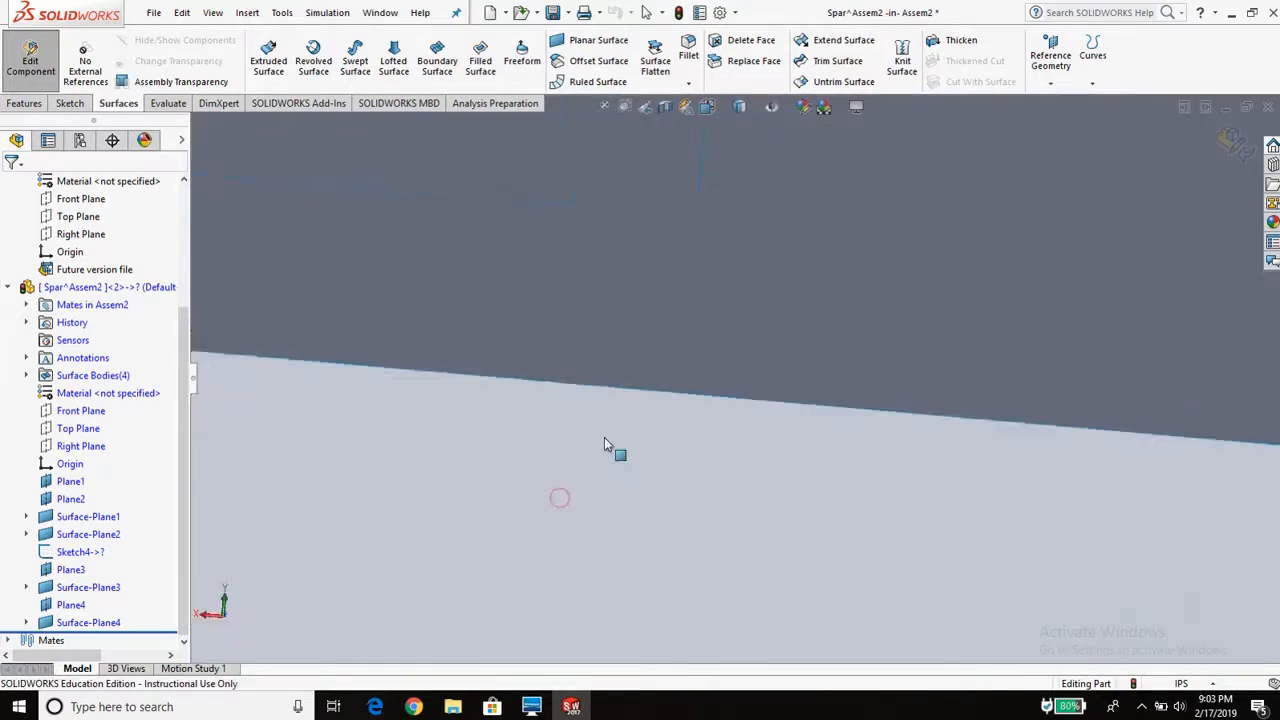
scroll(655, 345, down, 4)
scroll(666, 397, down, 6)
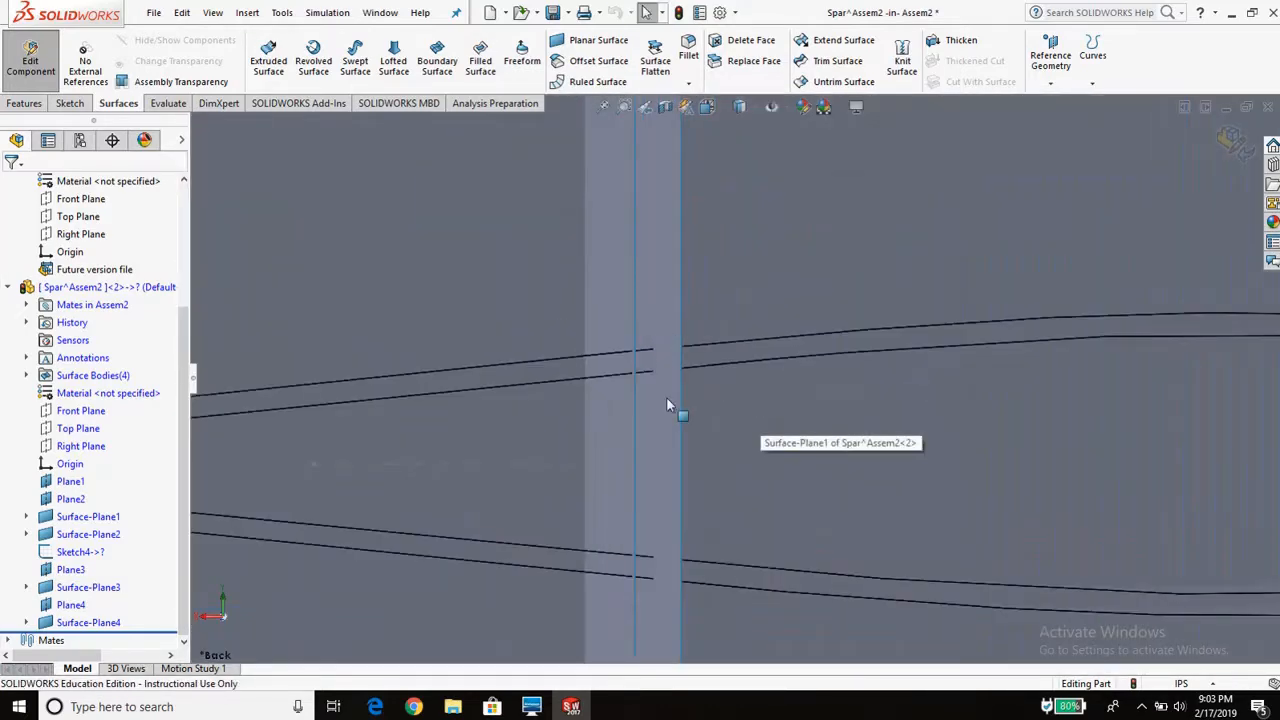
middle_drag(656, 400, 656, 398)
scroll(656, 399, up, 8)
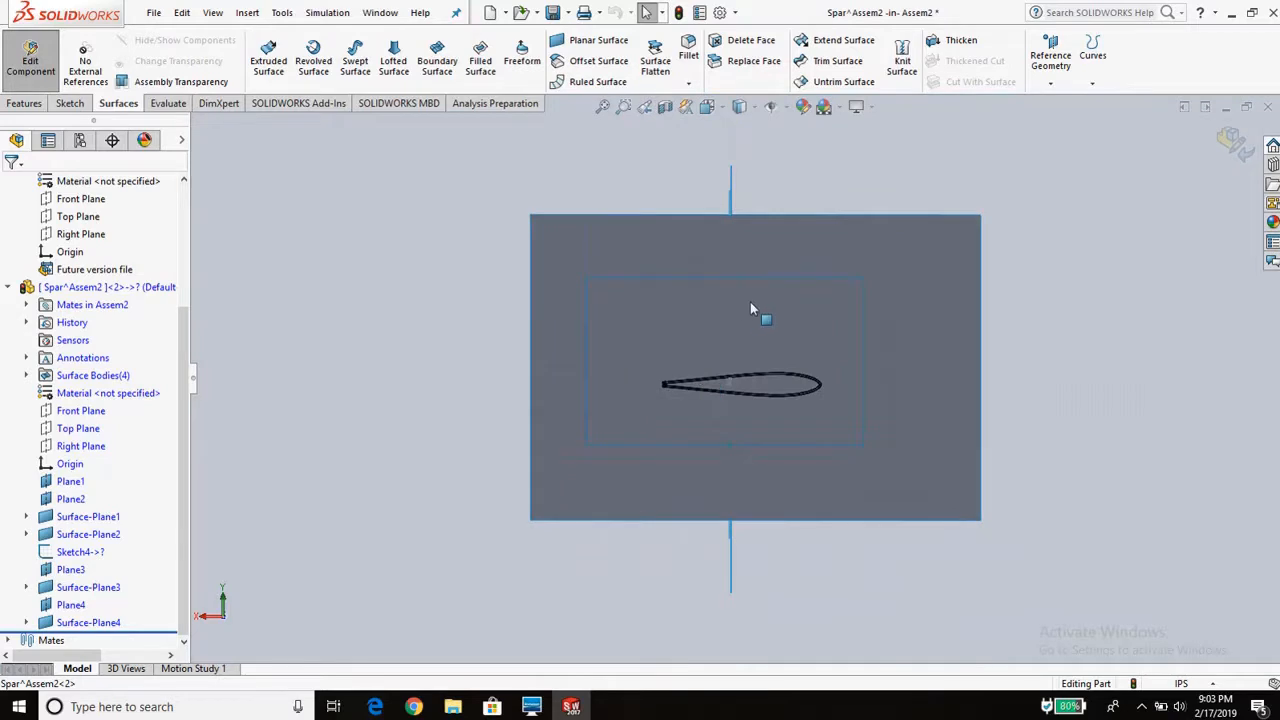
middle_drag(750, 302, 744, 363)
scroll(755, 392, up, 3)
scroll(755, 393, down, 6)
scroll(752, 398, up, 5)
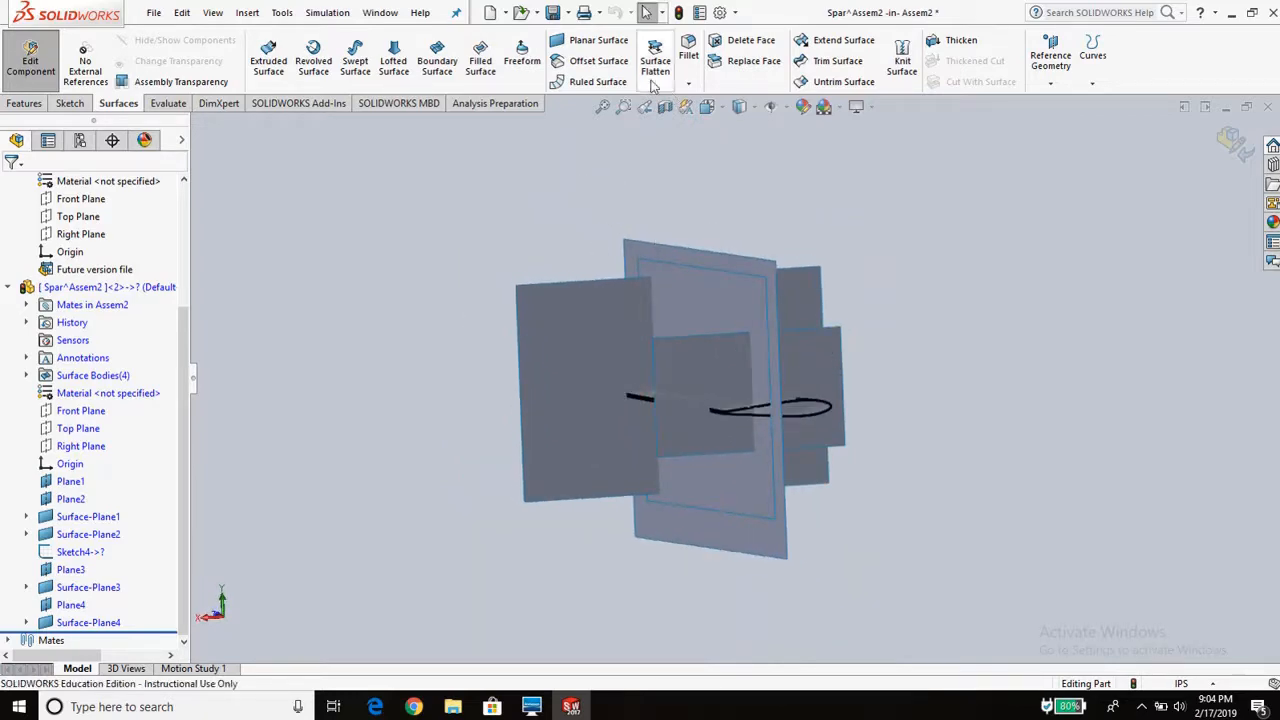
- Create an offset surface from the inner face of the HS_E168 wing skin at a distance of 0
scroll(724, 452, down, 10)
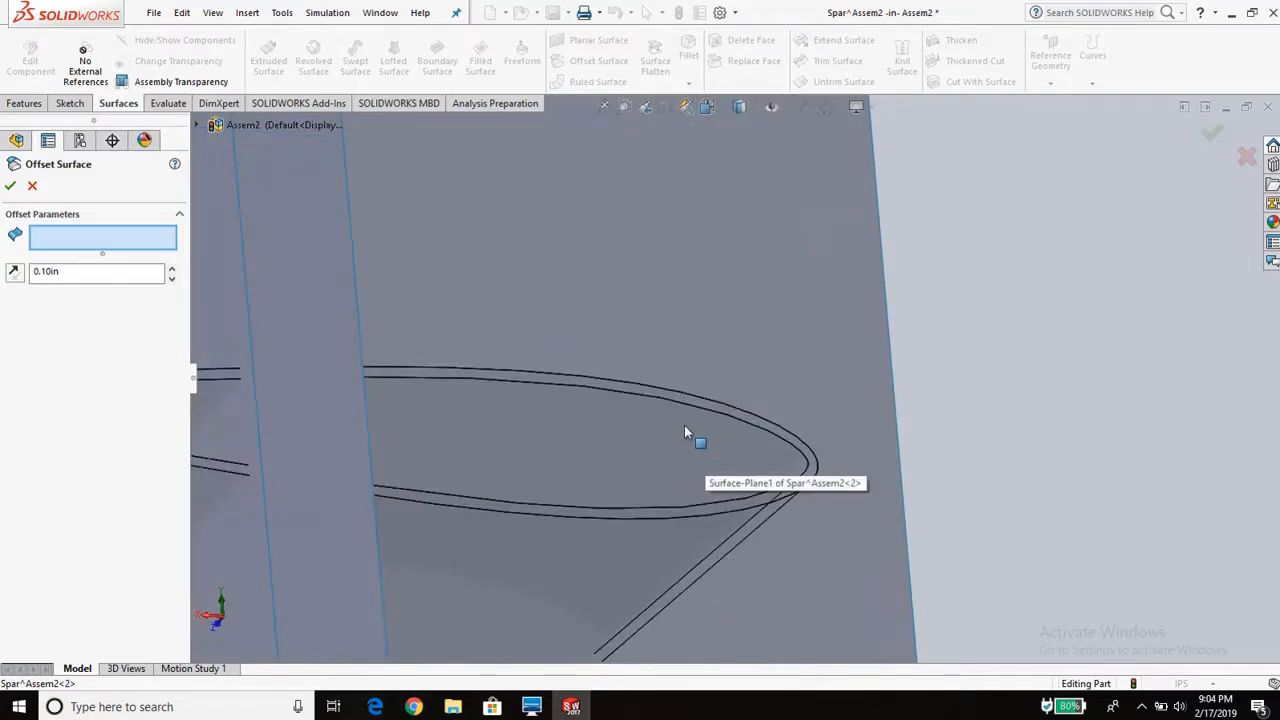
click(684, 425)
scroll(737, 420, up, 5)
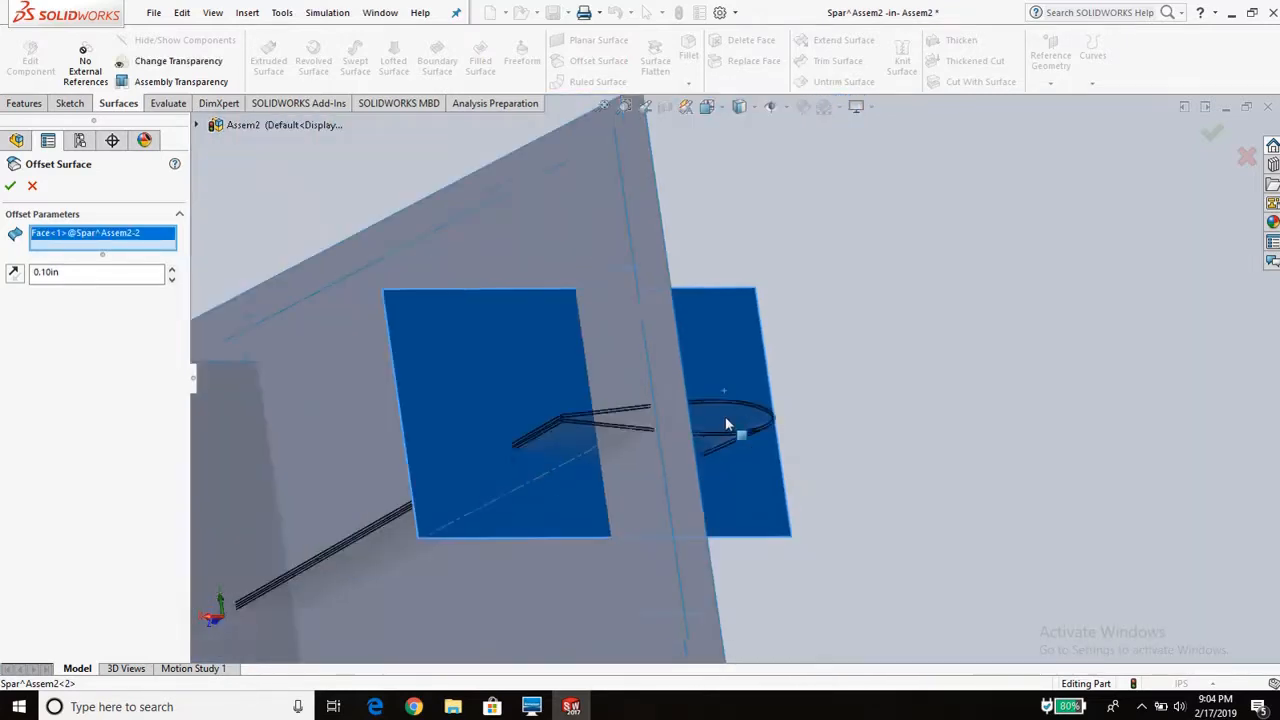
scroll(727, 425, up, 3)
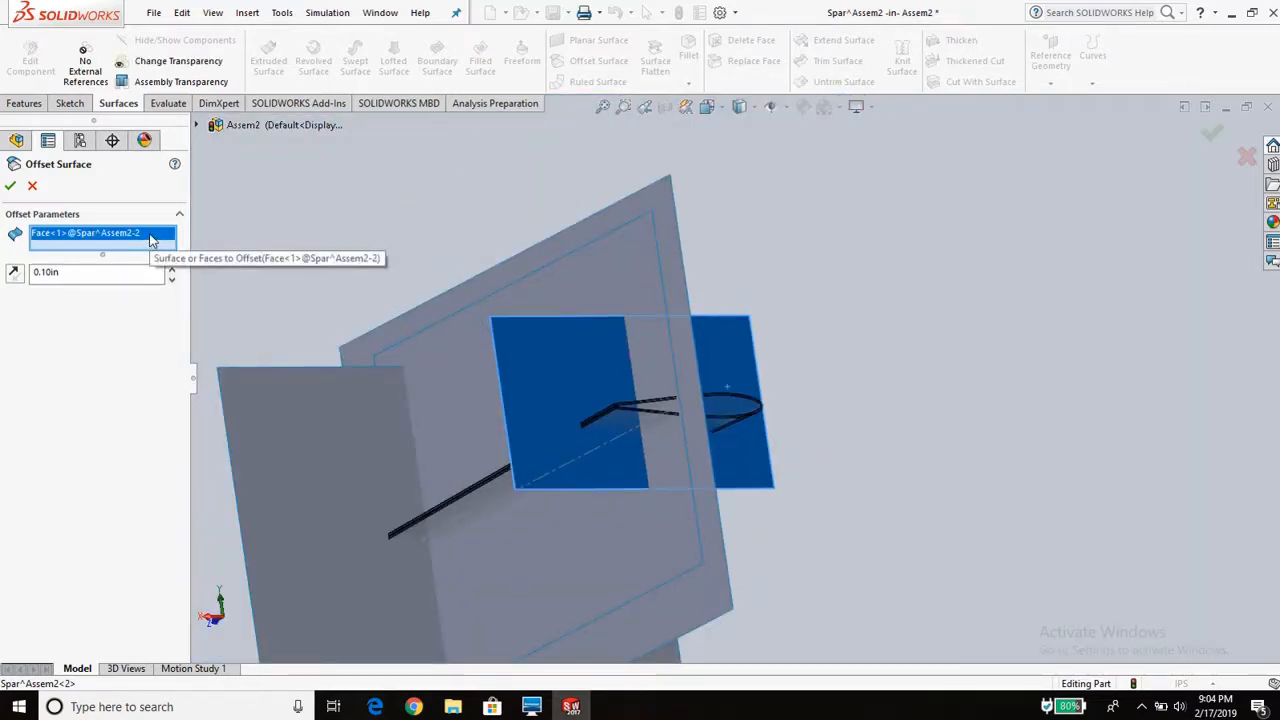
key(Delete)
scroll(743, 410, down, 5)
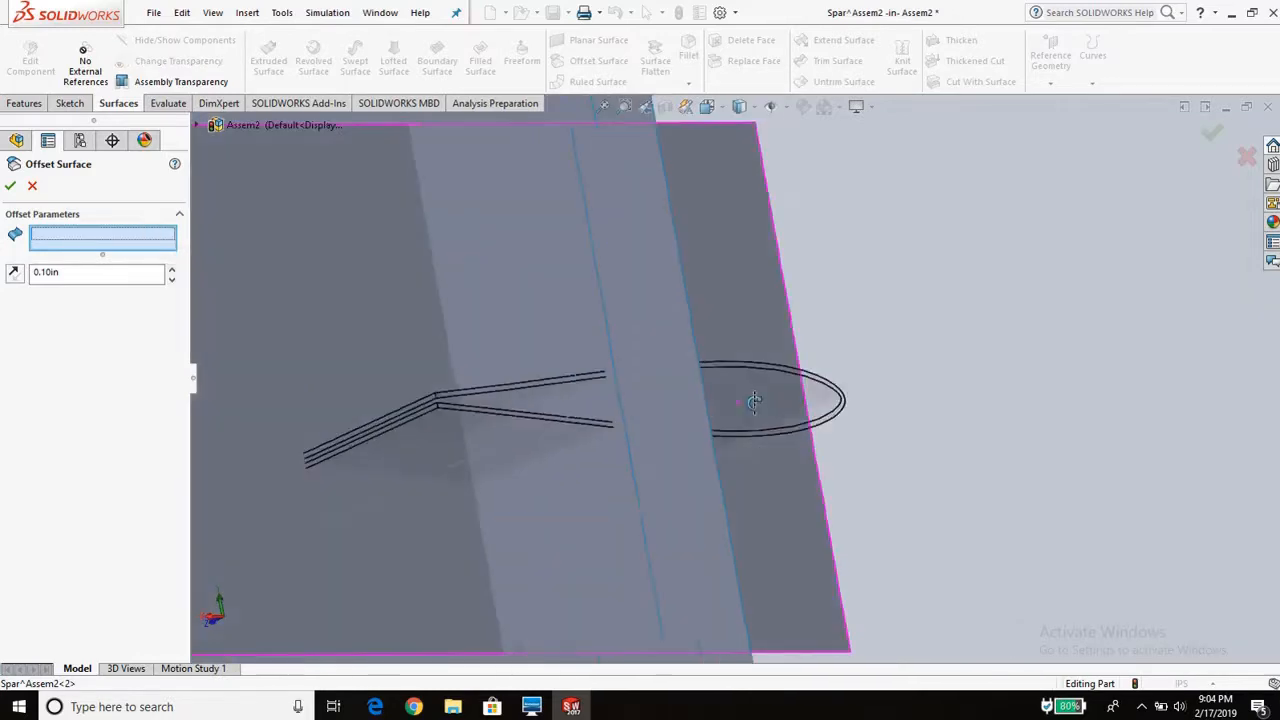
middle_drag(754, 402, 804, 390)
click(889, 397)
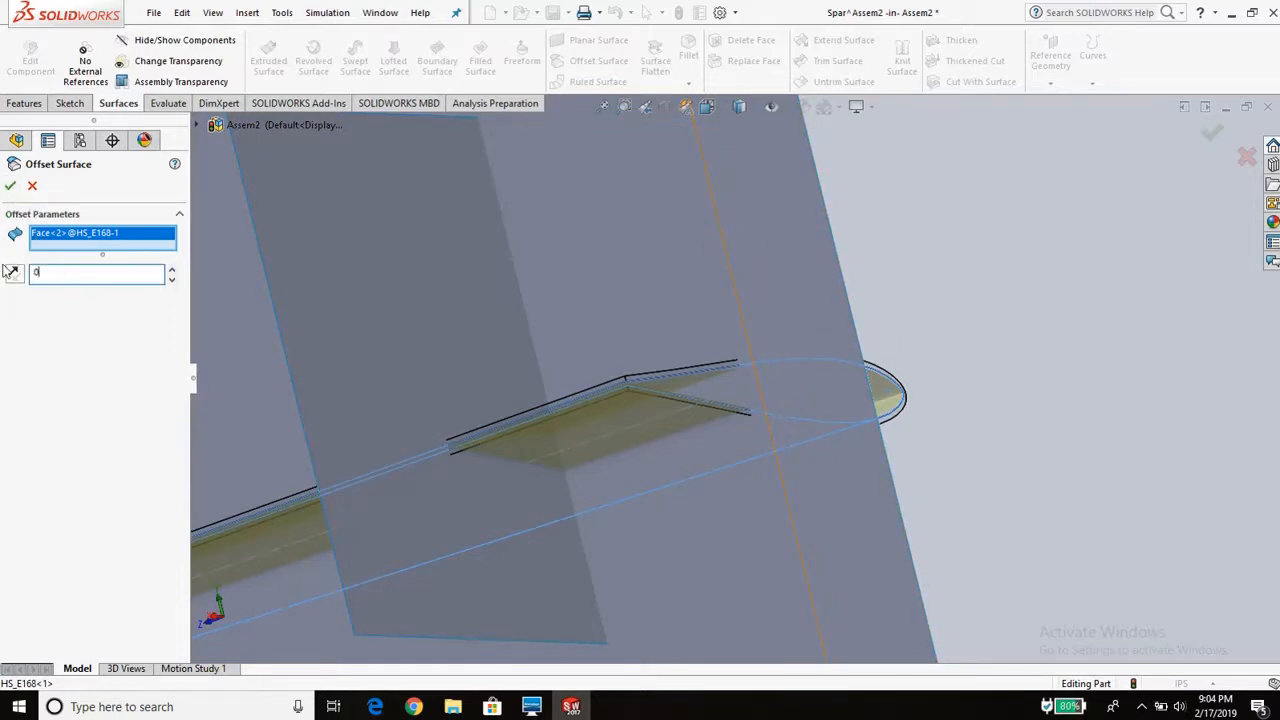
click(11, 187)
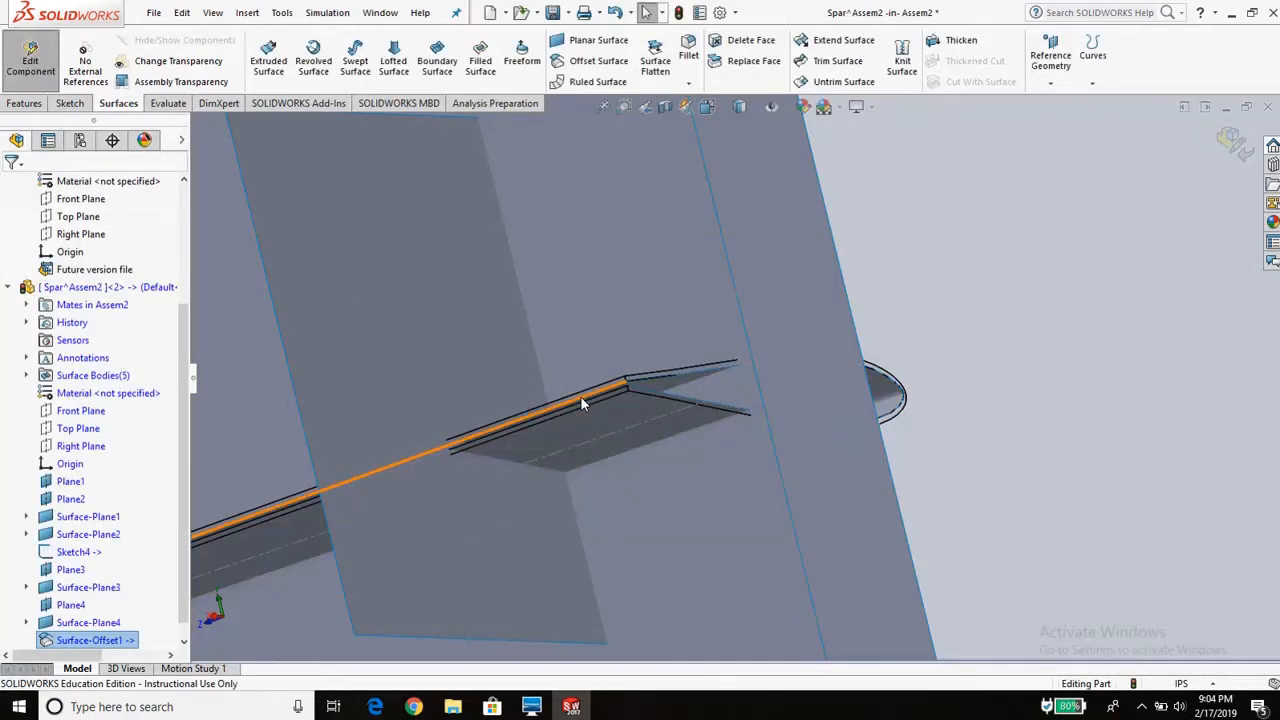
- Examine how the new offset surface follows the inside of the wing skin along the airfoil profile and span
middle_drag(803, 390, 722, 460)
scroll(756, 418, up, 7)
middle_drag(840, 357, 829, 379)
scroll(825, 382, down, 1)
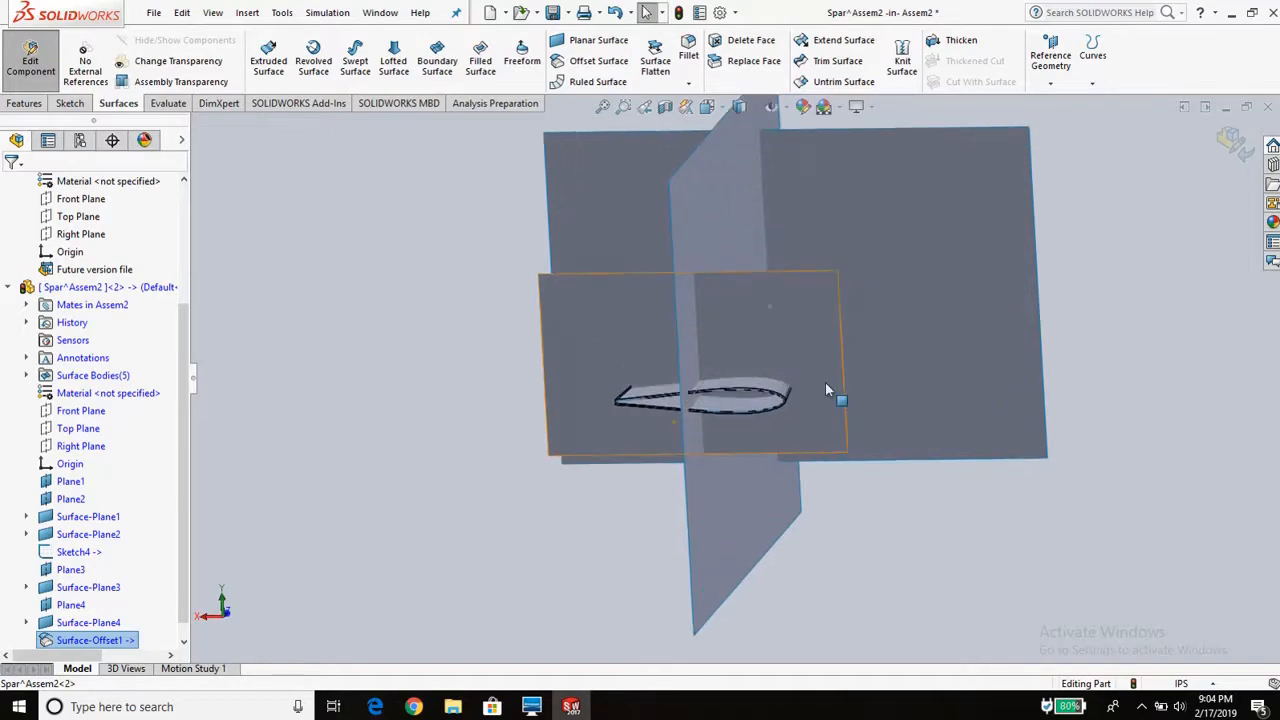
scroll(825, 383, down, 5)
middle_drag(597, 387, 587, 343)
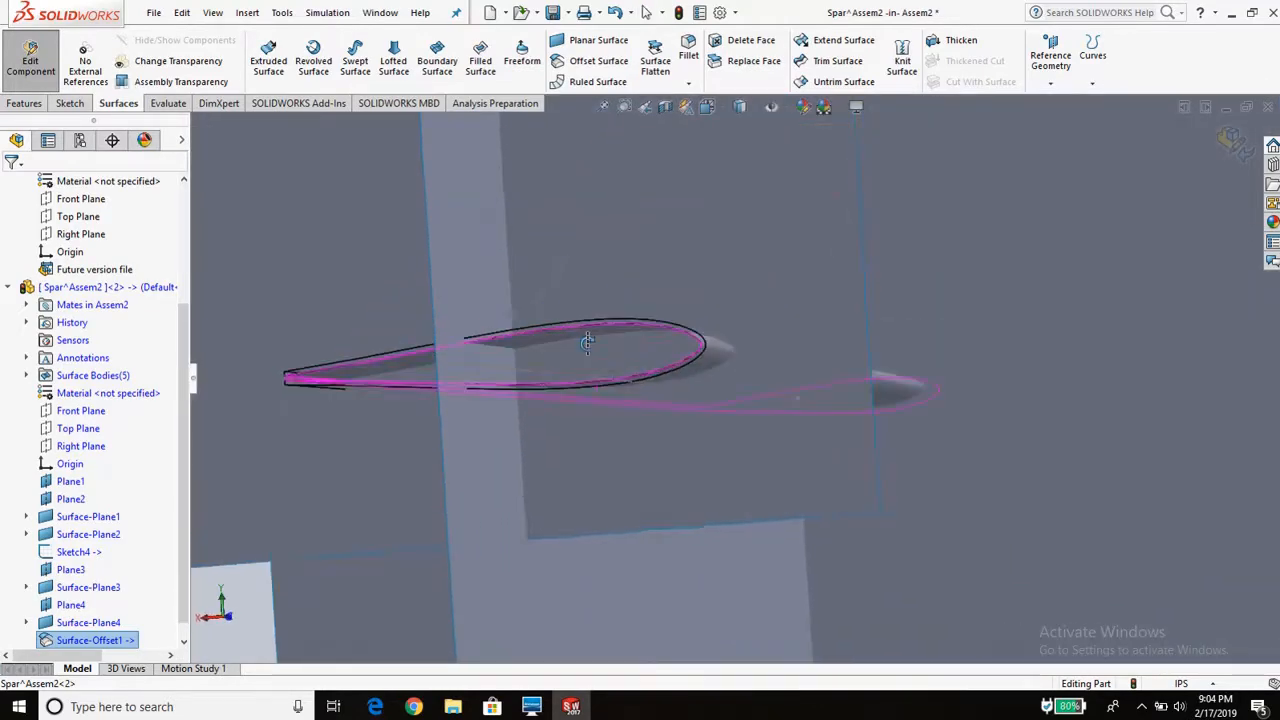
scroll(525, 357, down, 5)
middle_drag(458, 377, 658, 414)
scroll(530, 396, up, 4)
- Inspect the two parallel spanwise surfaces, Surface-Plane4 and Surface-Plane3, against the airfoil profile, including from the back view
click(899, 336)
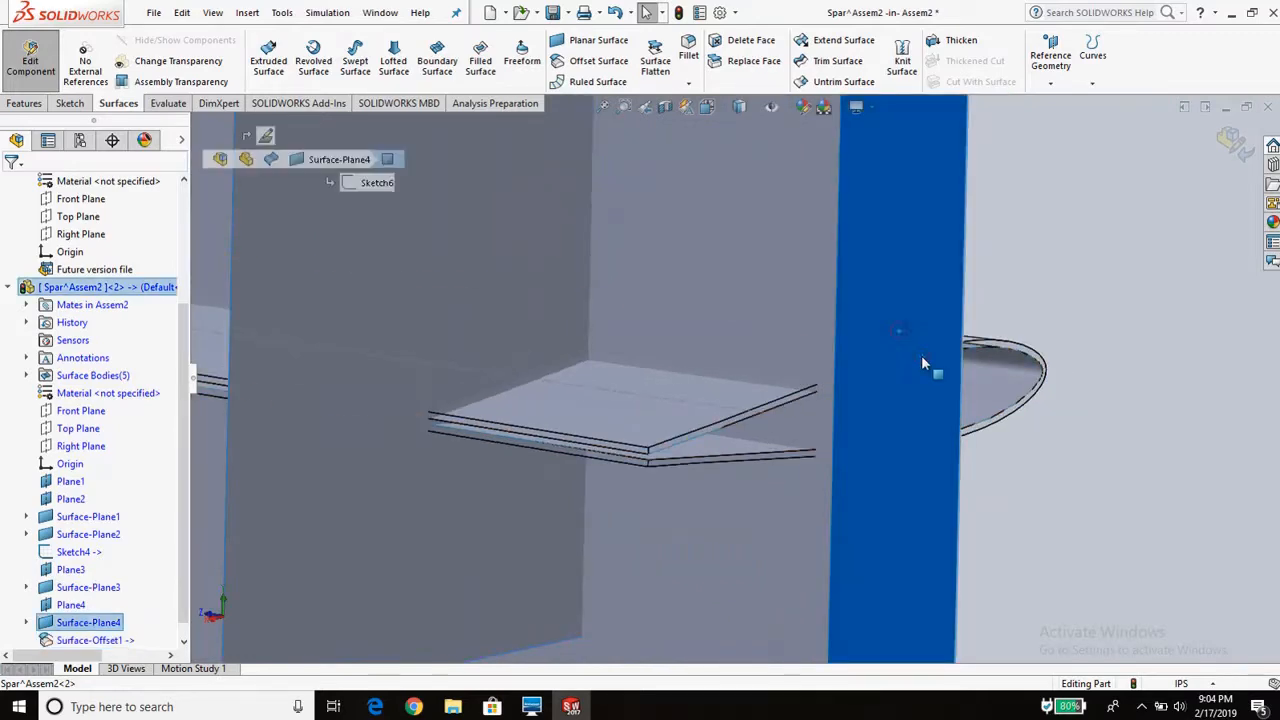
scroll(893, 415, up, 3)
middle_drag(899, 400, 712, 358)
scroll(819, 429, up, 7)
click(763, 363)
scroll(716, 366, down, 5)
scroll(711, 367, up, 5)
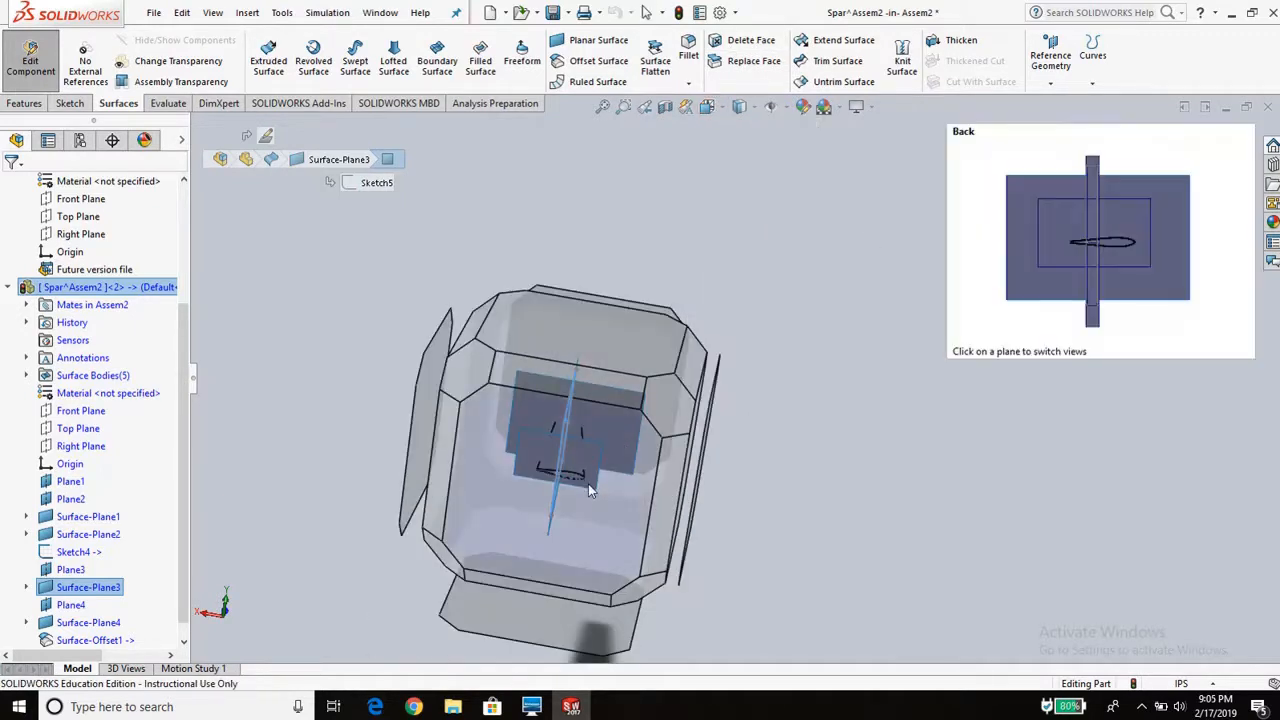
click(588, 483)
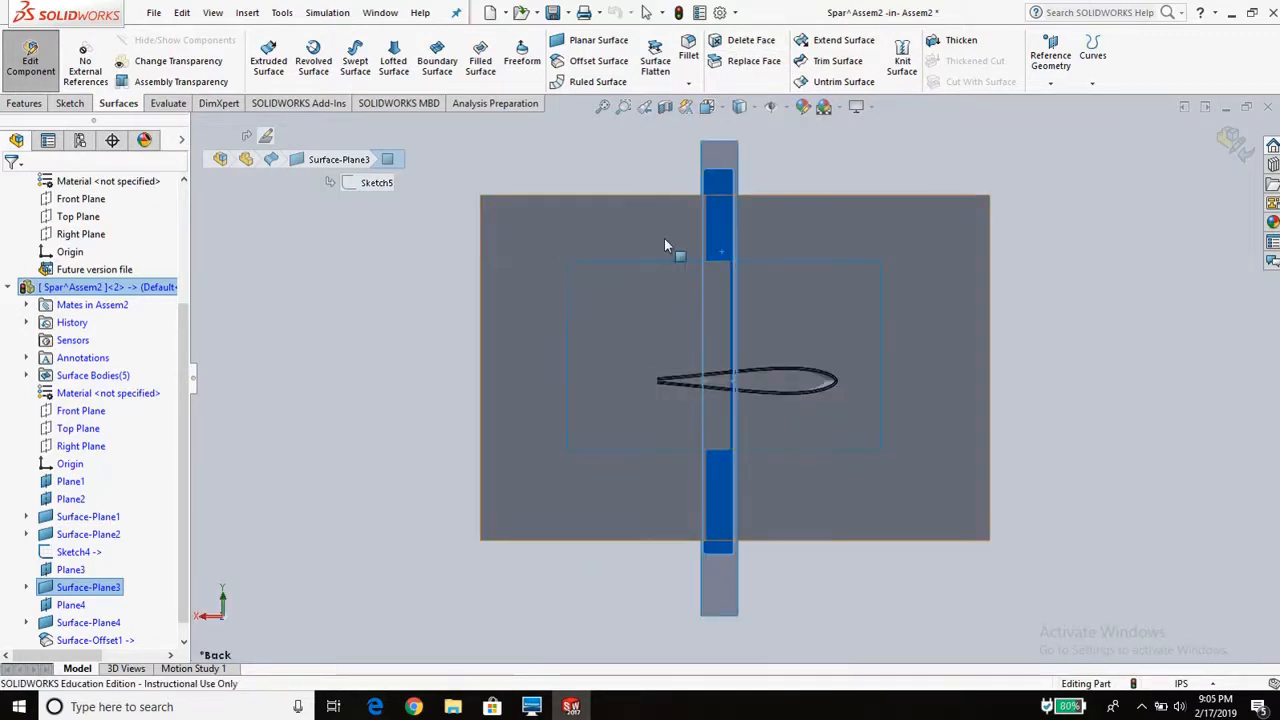
middle_drag(914, 273, 1098, 406)
click(1086, 412)
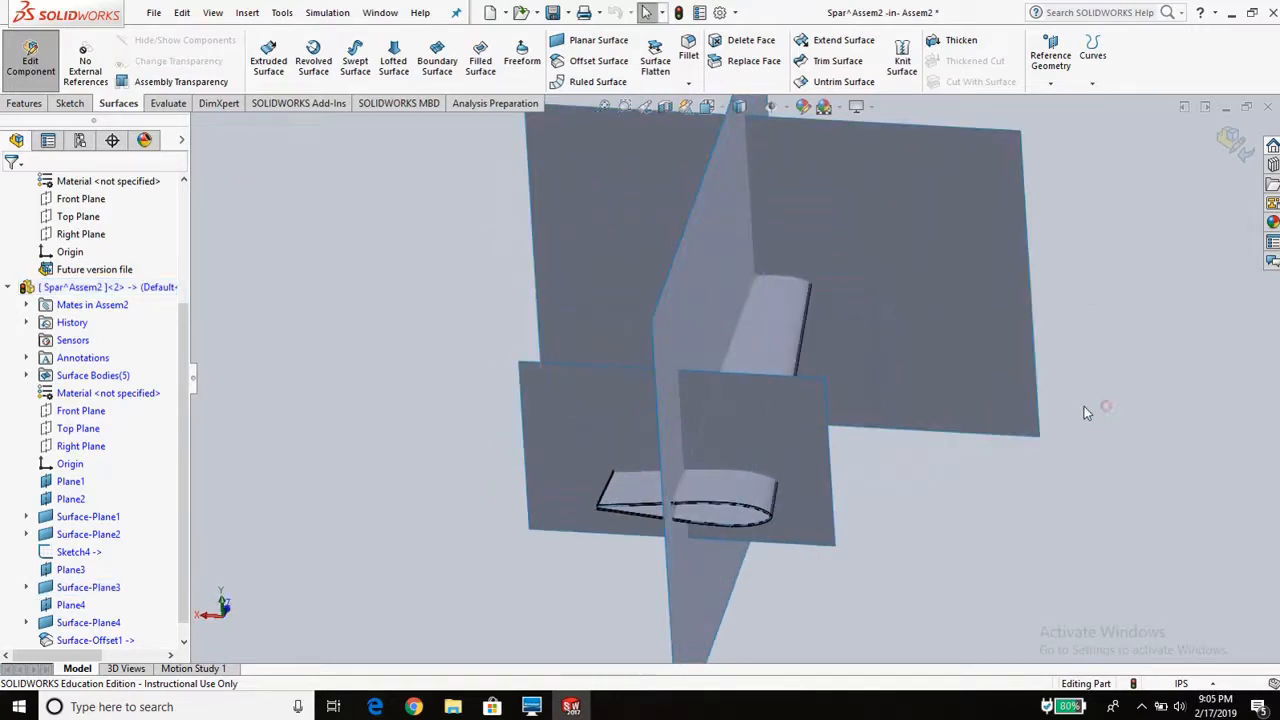
- Trim the offset surface with Surface-Plane1 as the trim tool, using Remove selections on the short end piece beyond that plane
click(836, 61)
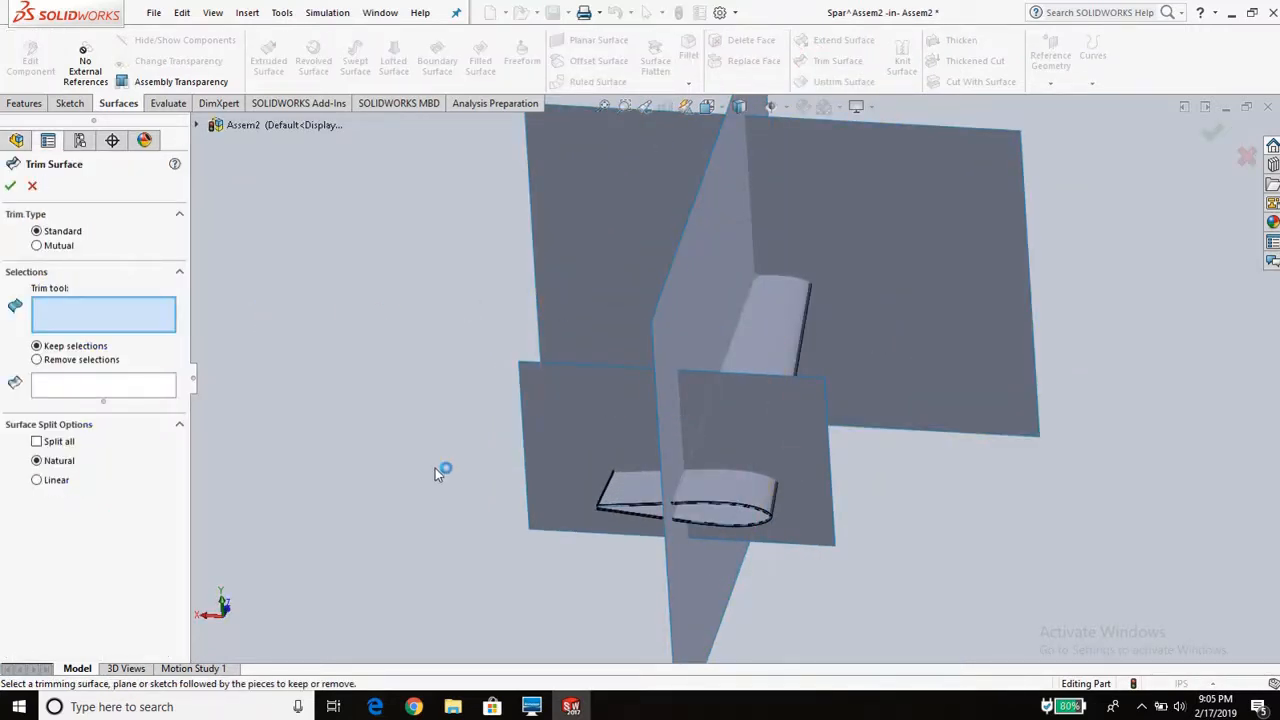
click(557, 400)
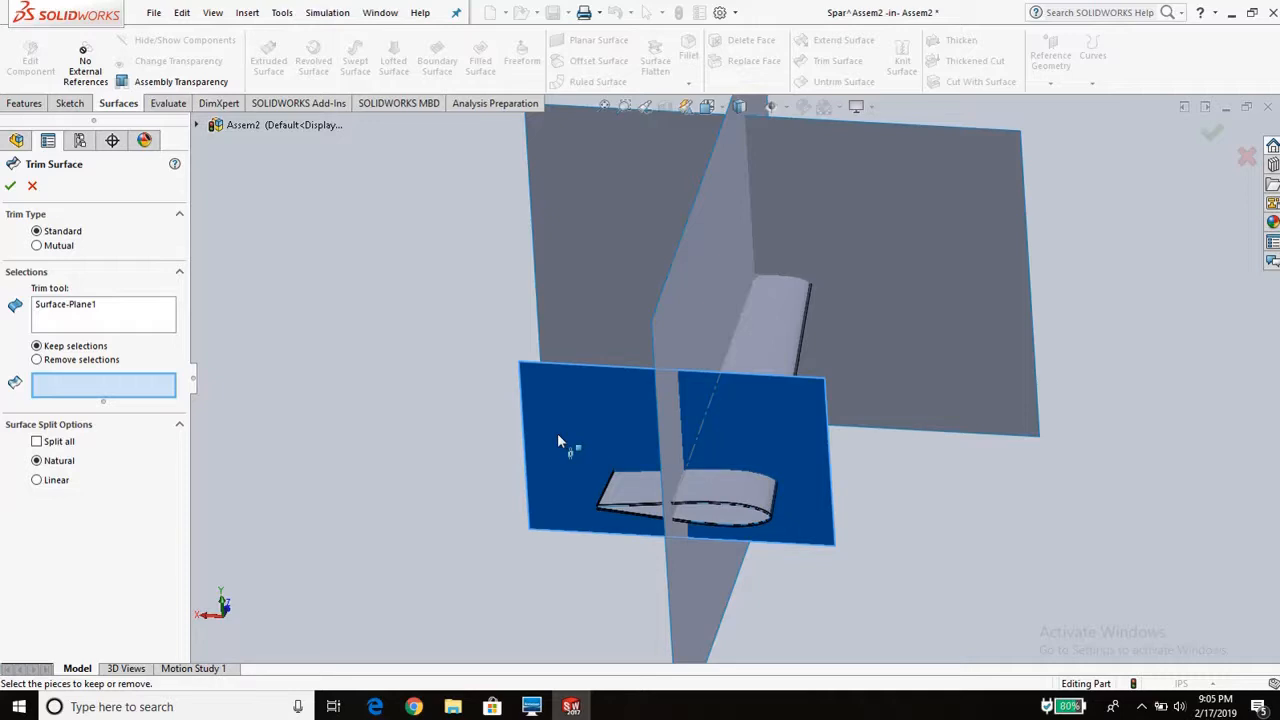
middle_drag(558, 436, 640, 398)
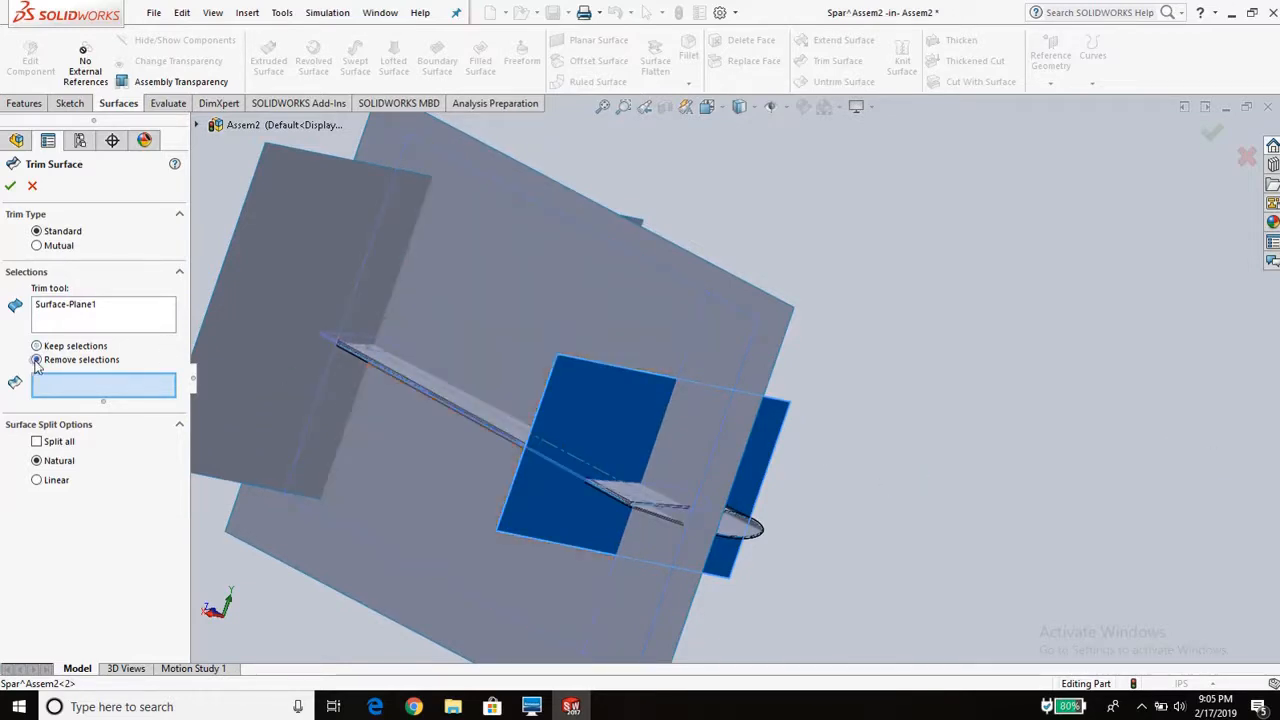
middle_drag(872, 514, 909, 446)
scroll(822, 498, down, 5)
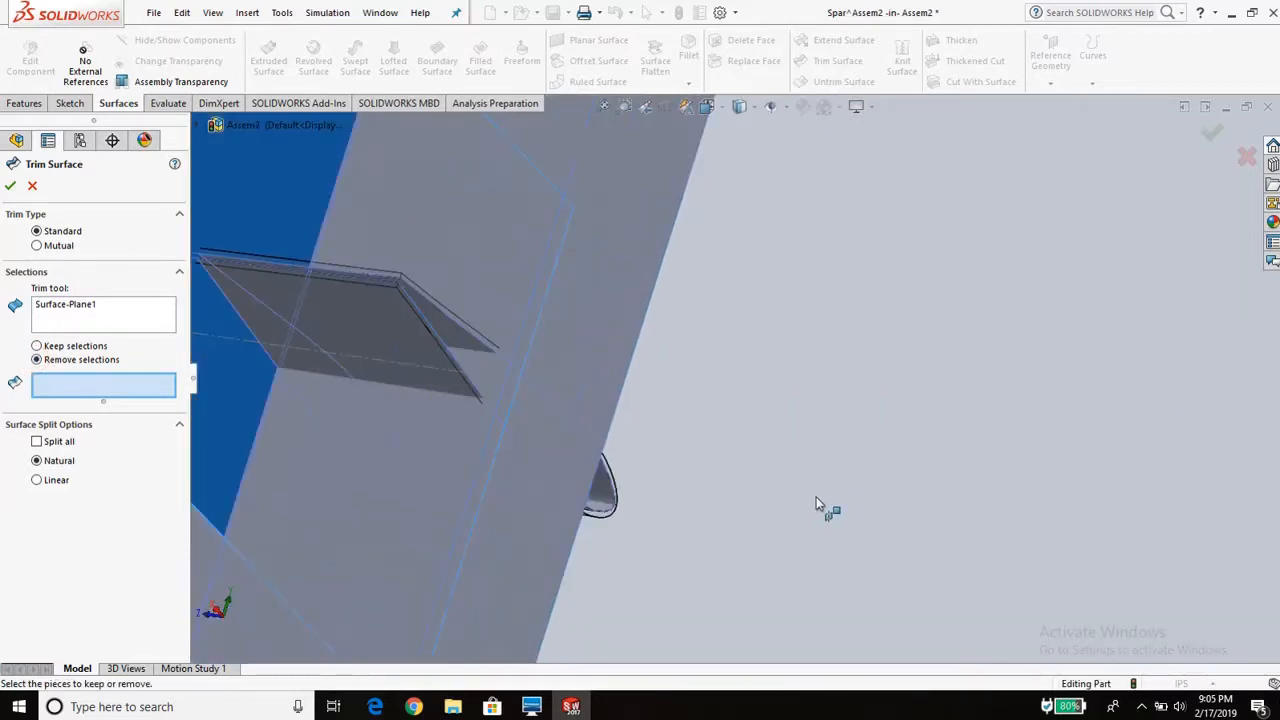
click(620, 500)
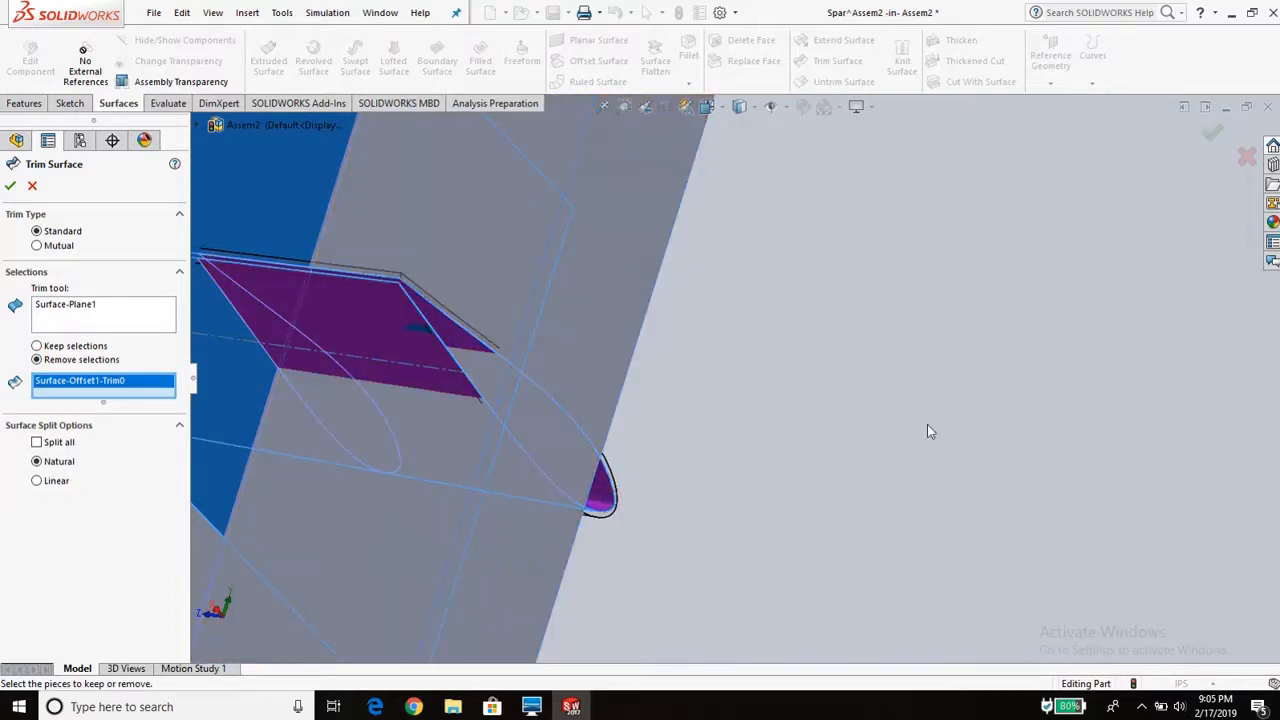
scroll(888, 478, up, 6)
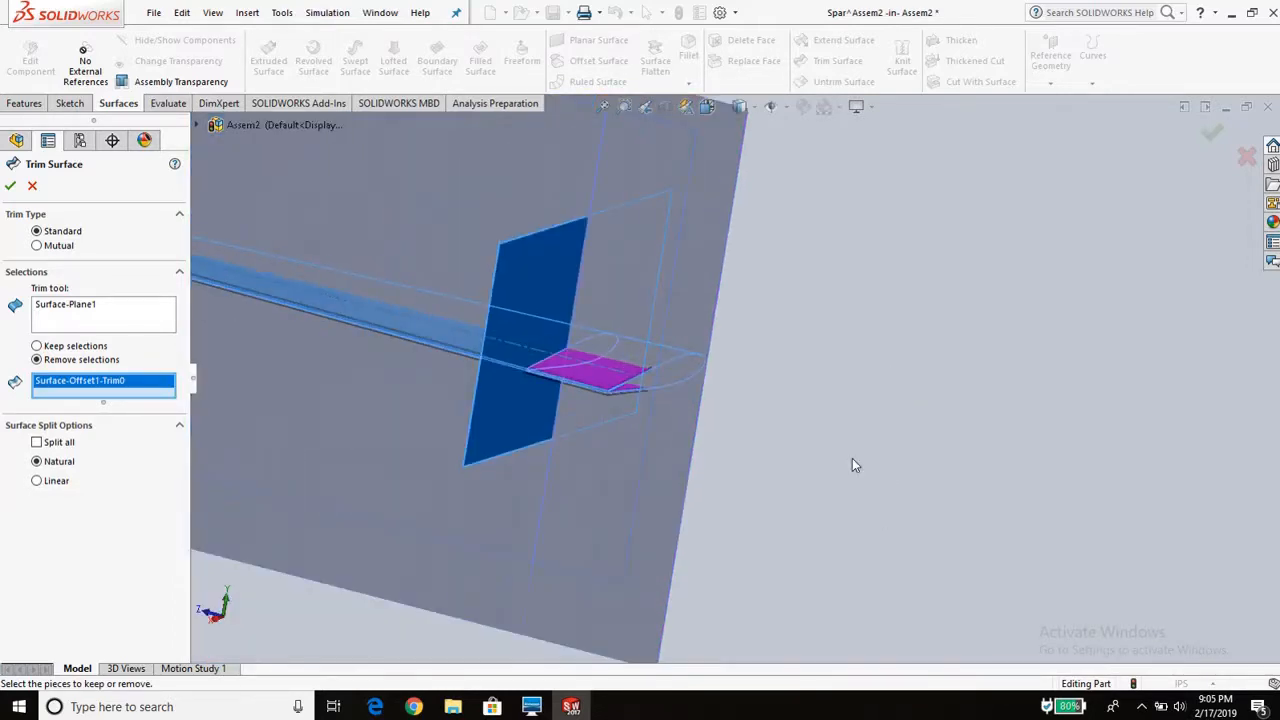
middle_drag(840, 360, 943, 493)
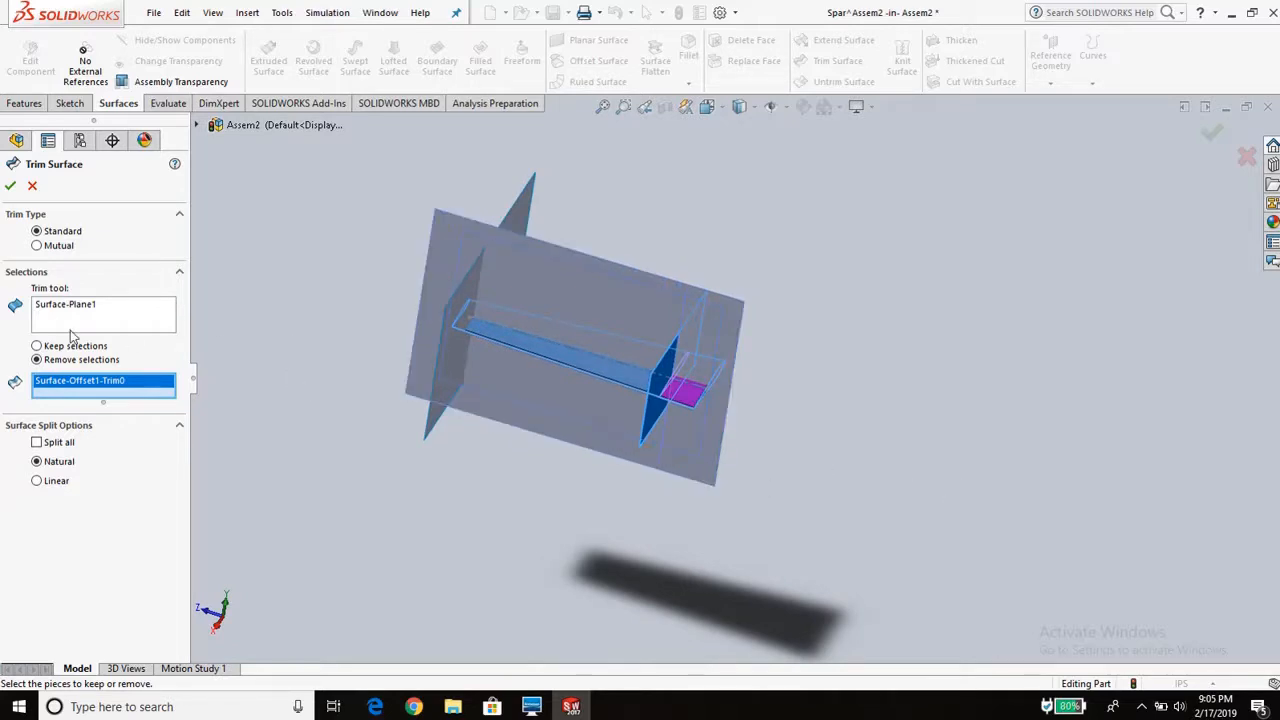
click(11, 187)
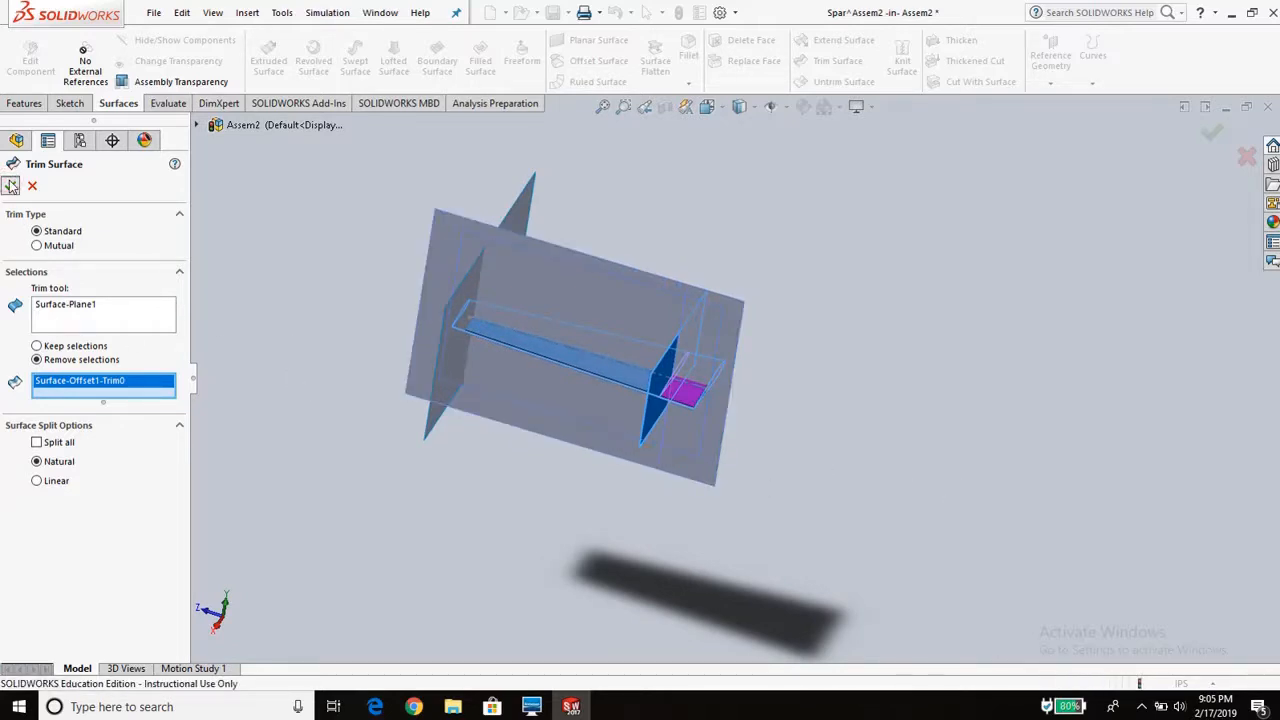
- Examine the trimmed end of the offset surface at Surface-Plane1 and the untrimmed end at Surface-Plane2
middle_drag(620, 324, 614, 477)
scroll(705, 384, down, 5)
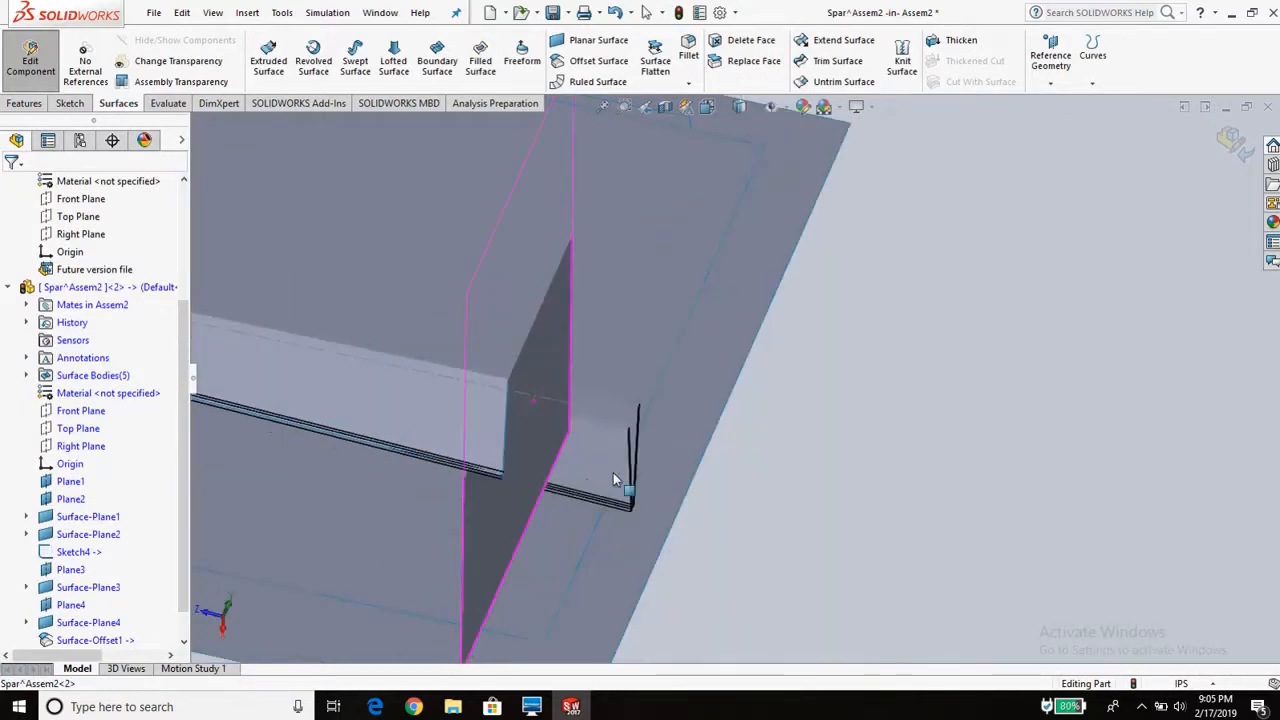
middle_drag(563, 429, 688, 330)
scroll(700, 360, up, 8)
middle_drag(714, 380, 640, 400)
scroll(584, 398, down, 10)
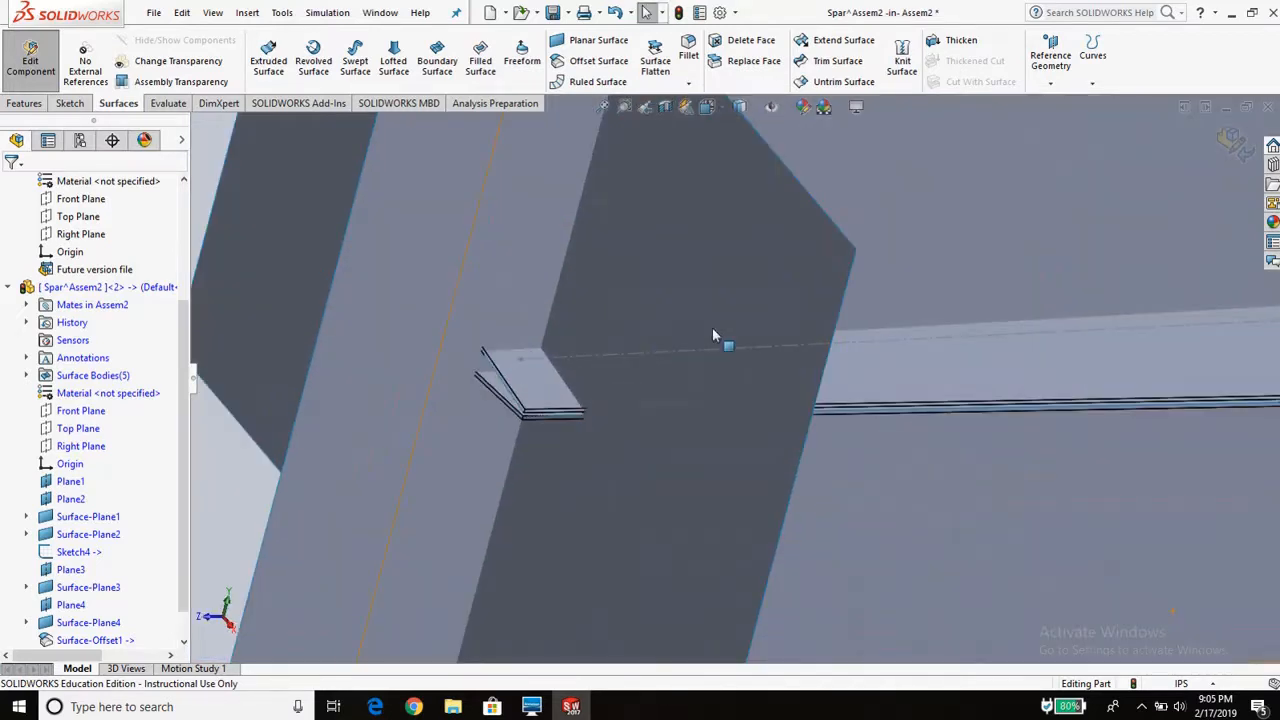
scroll(690, 368, up, 10)
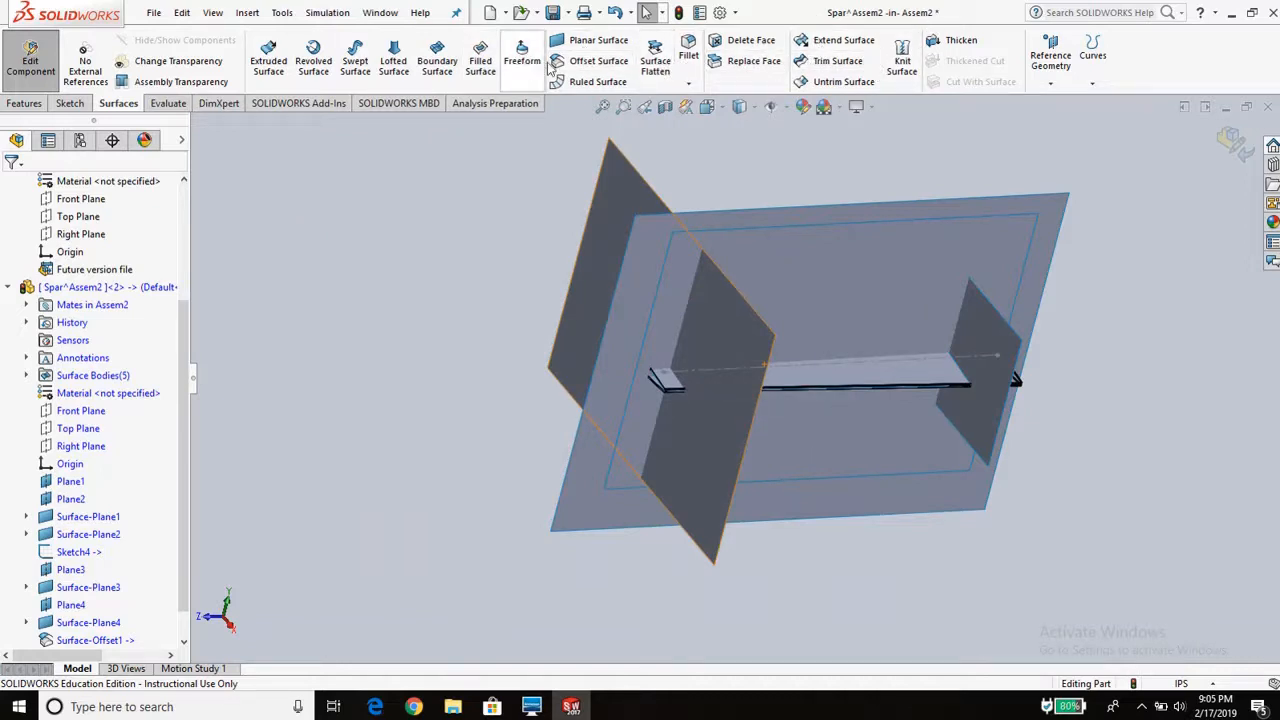
- Trim the offset surface with Surface-Plane2 as the trim tool, removing the short end piece that extends beyond it
click(830, 61)
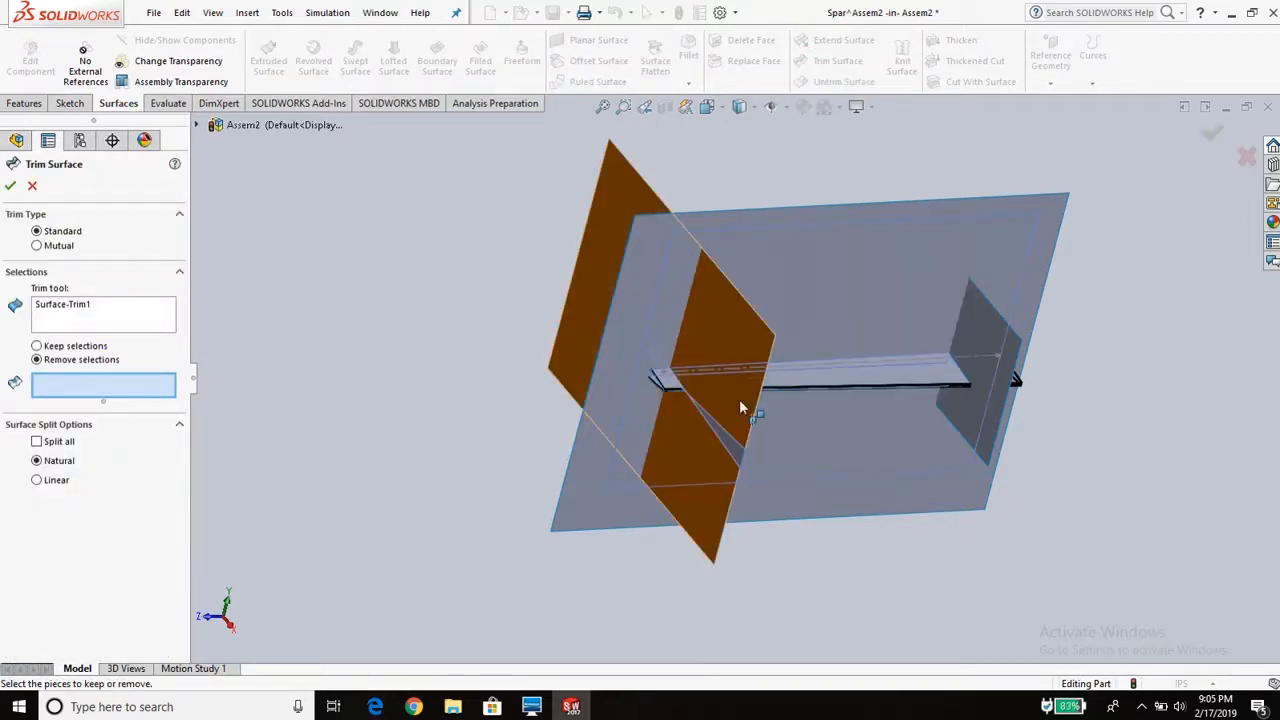
click(90, 305)
key(Delete)
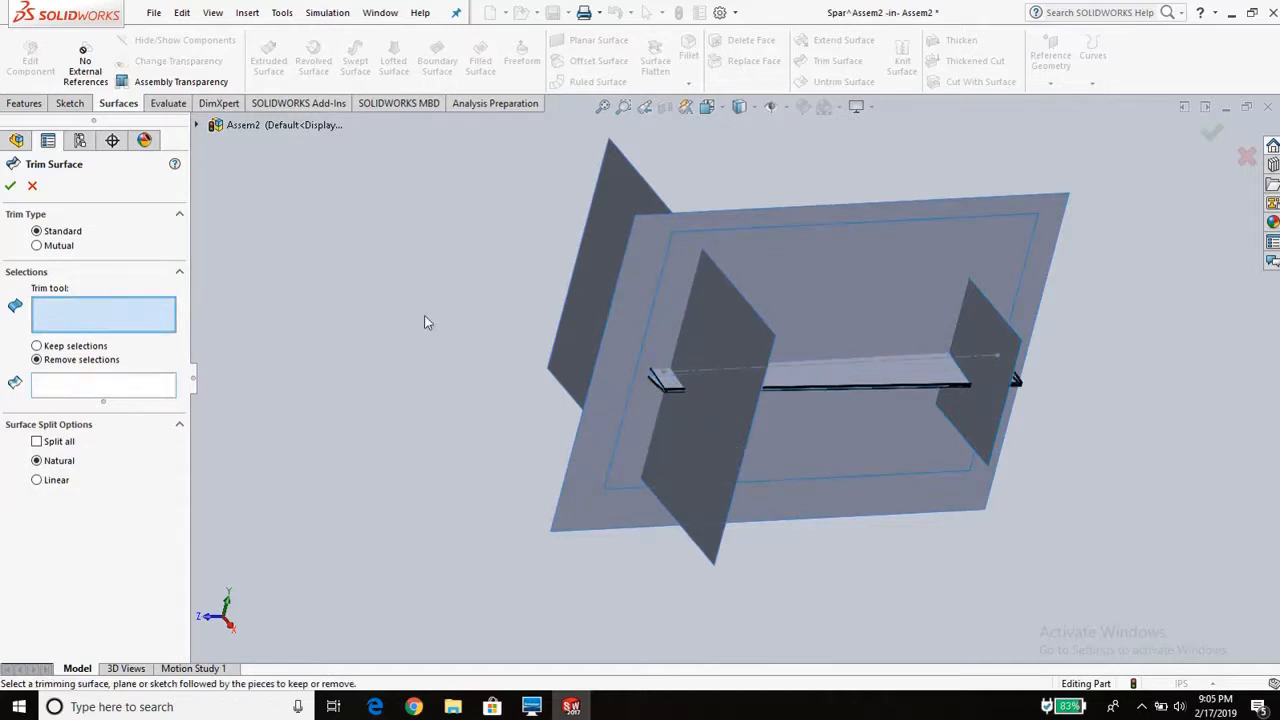
click(612, 222)
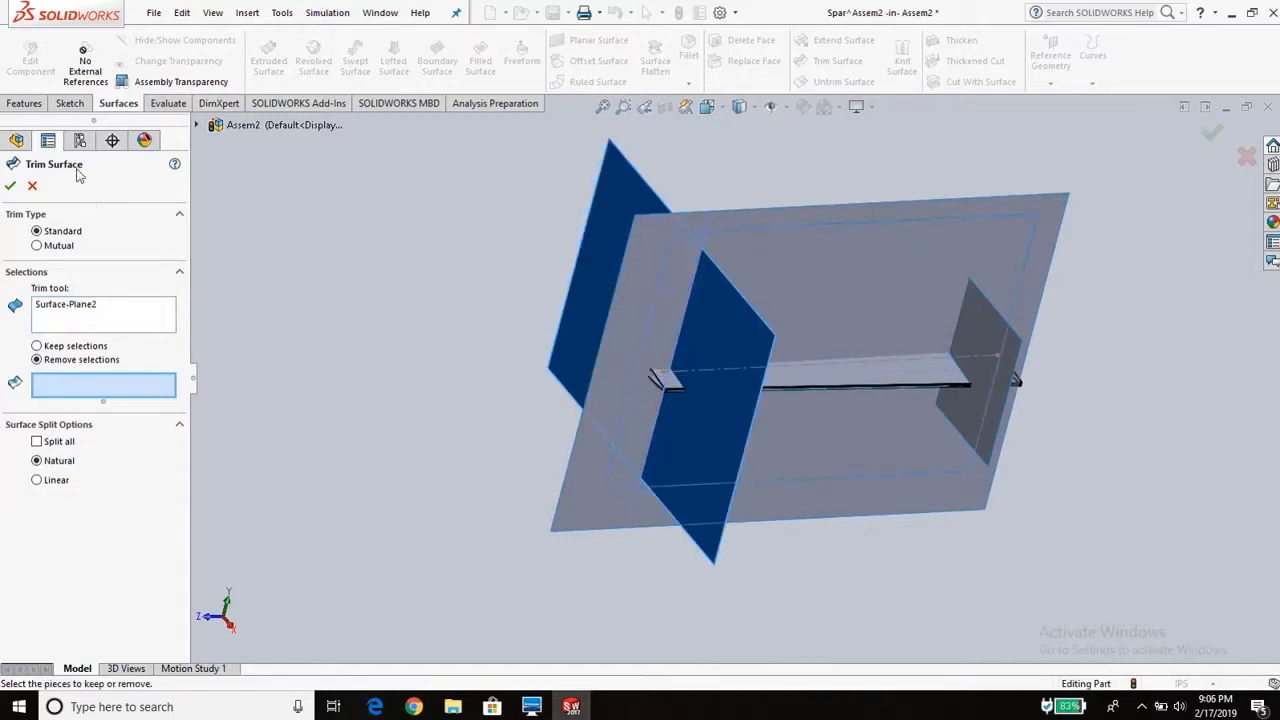
scroll(676, 424, down, 5)
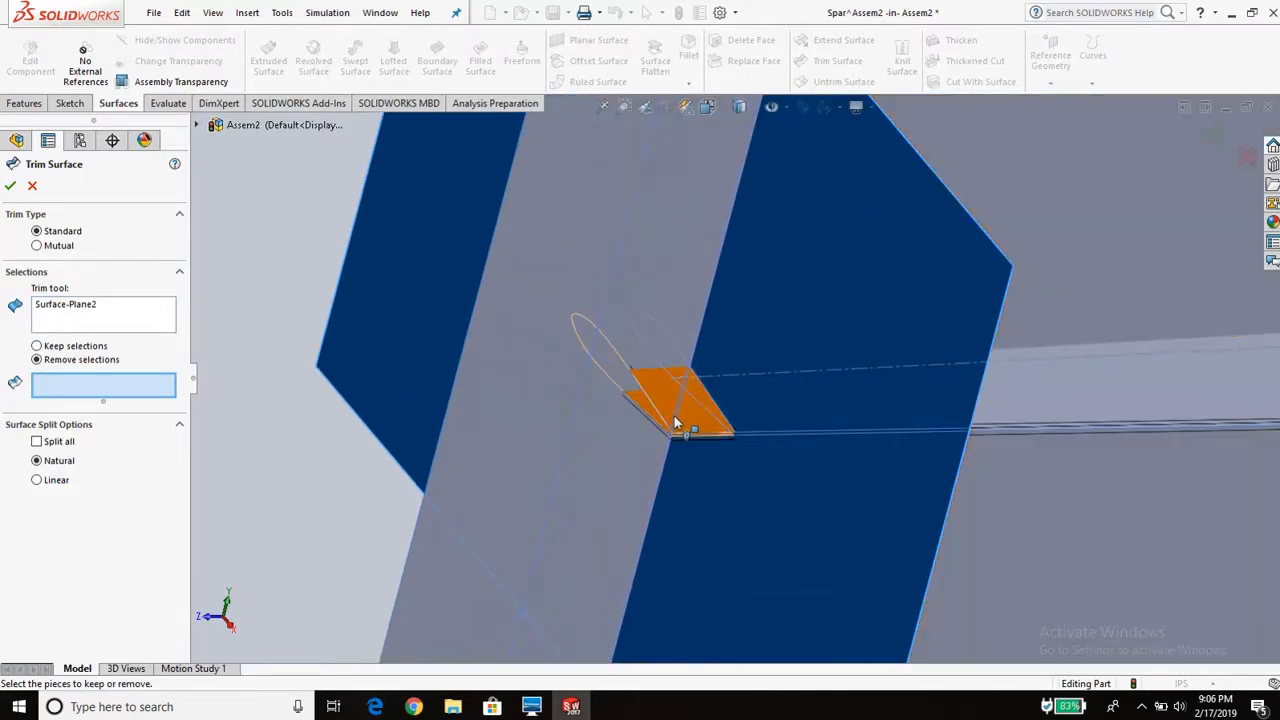
click(658, 418)
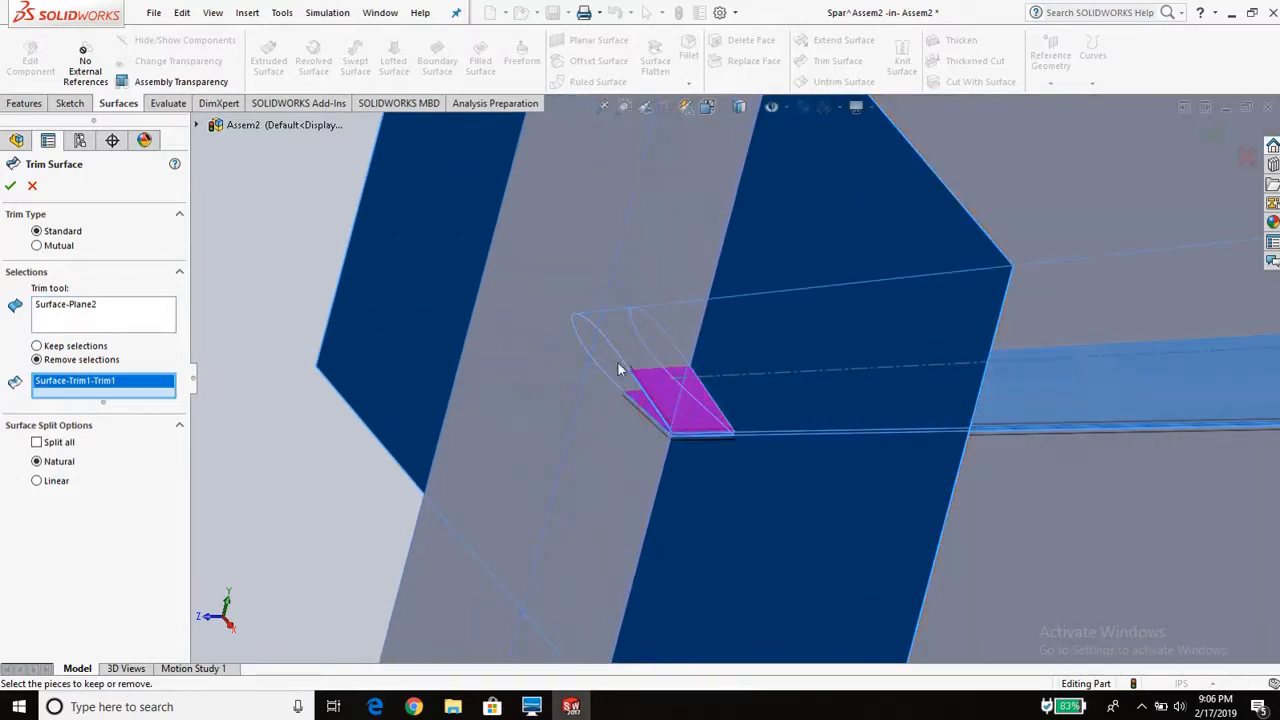
middle_drag(754, 457, 761, 415)
scroll(597, 397, up, 5)
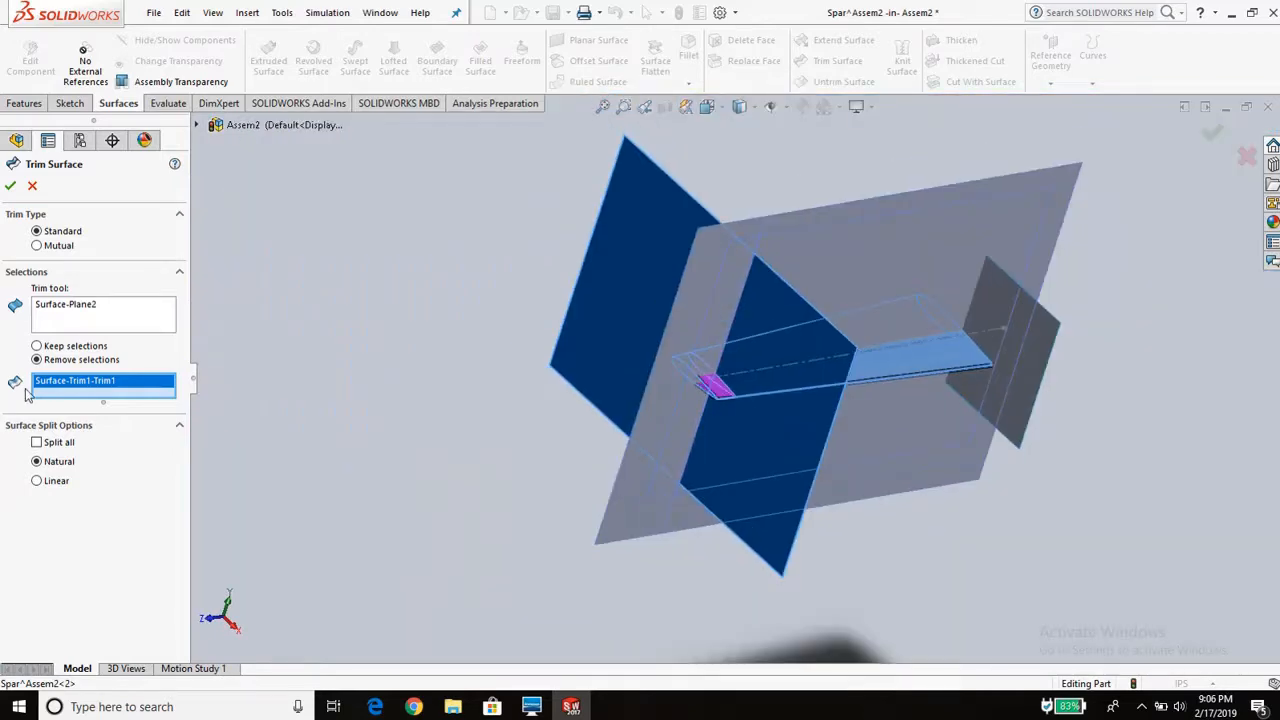
click(11, 186)
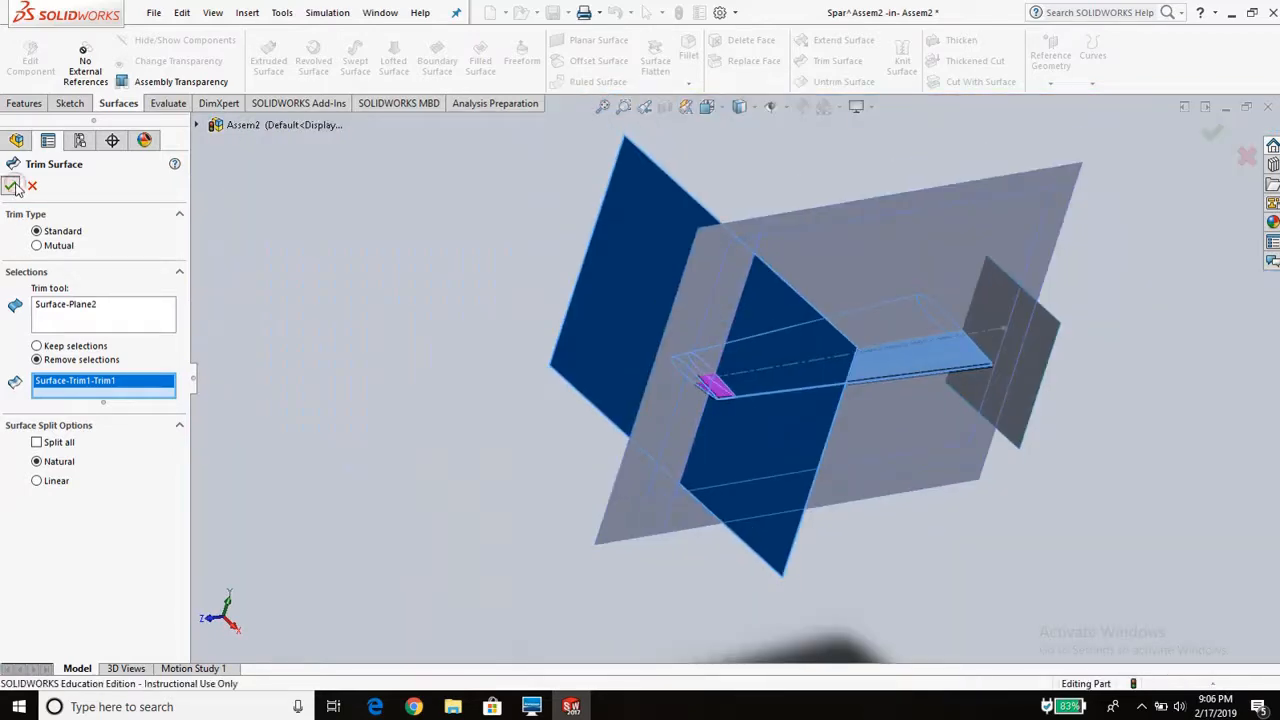
- Examine the offset surface trimmed at both ends and where the spanwise surfaces cross its airfoil profile
middle_drag(805, 358, 870, 331)
scroll(868, 332, down, 5)
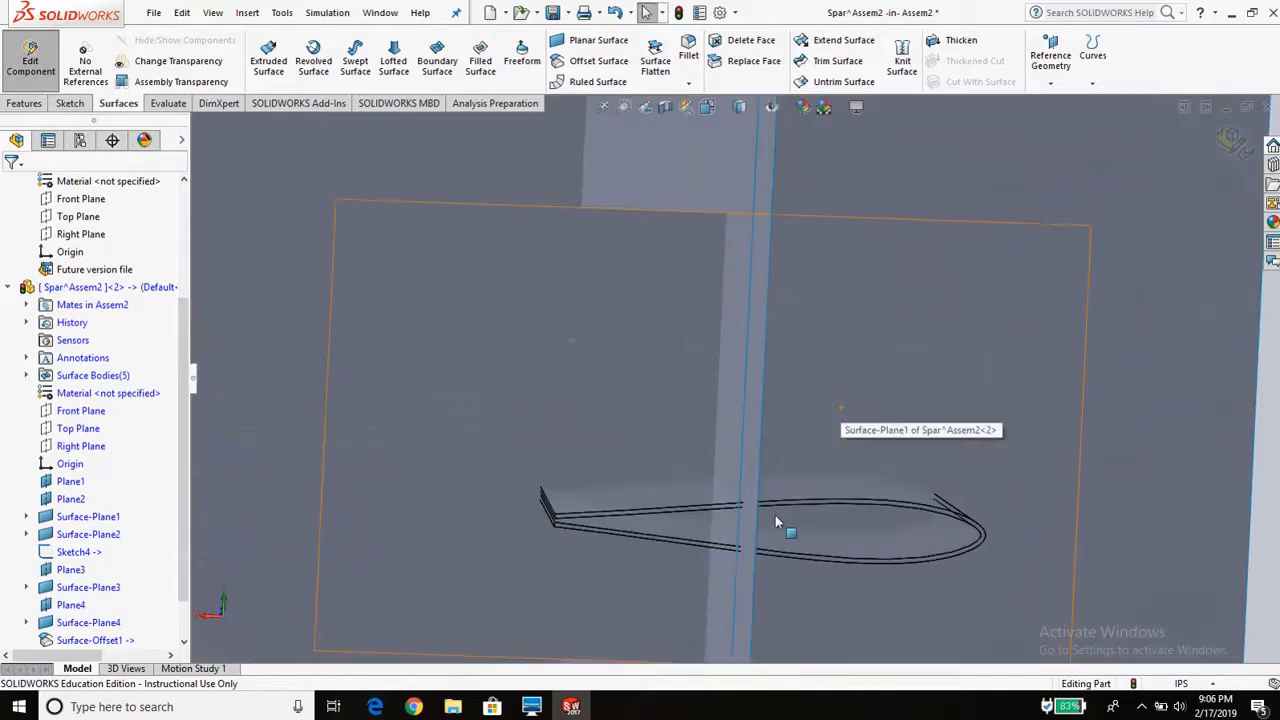
scroll(765, 310, up, 6)
scroll(719, 443, down, 2)
scroll(720, 438, down, 6)
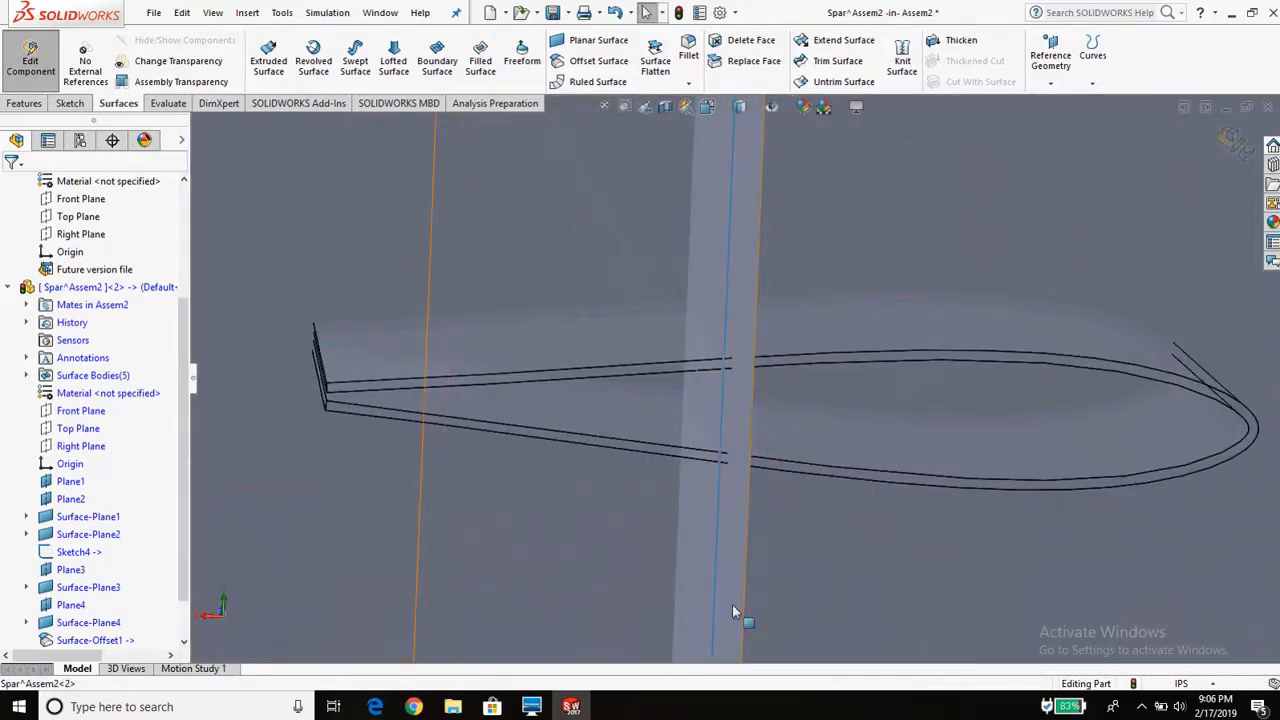
scroll(769, 352, up, 6)
middle_drag(736, 342, 757, 375)
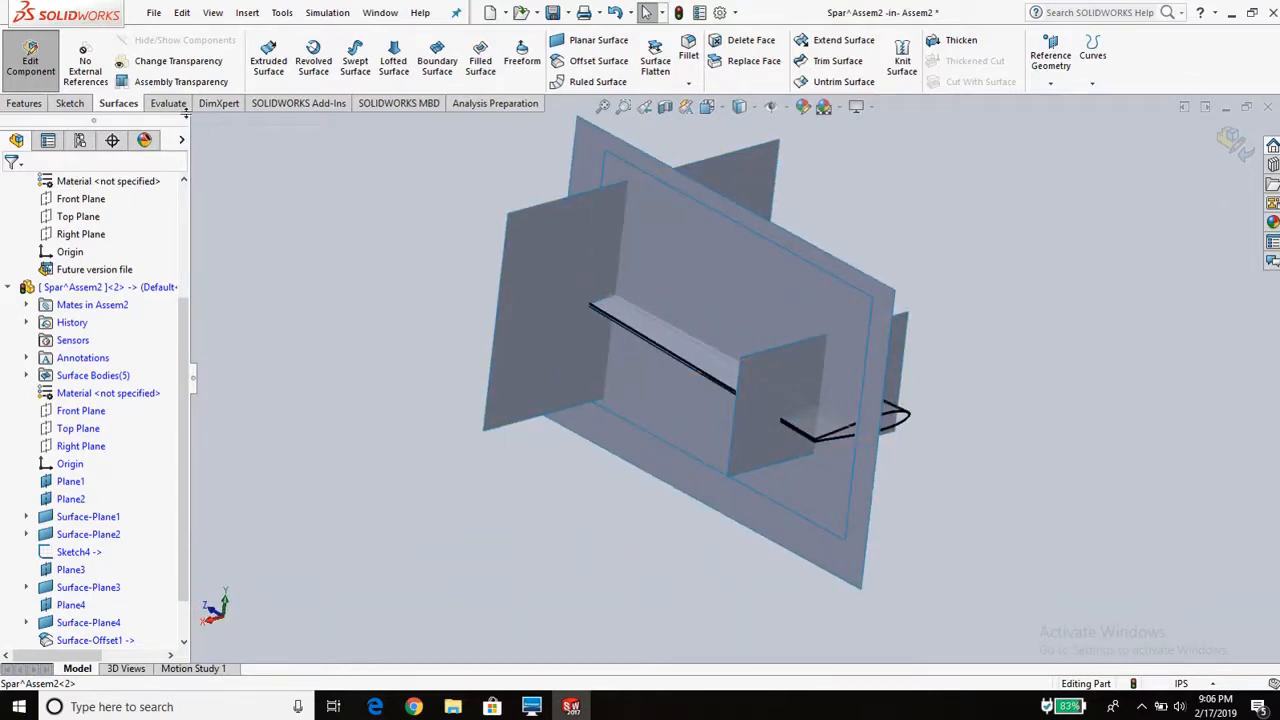
click(835, 61)
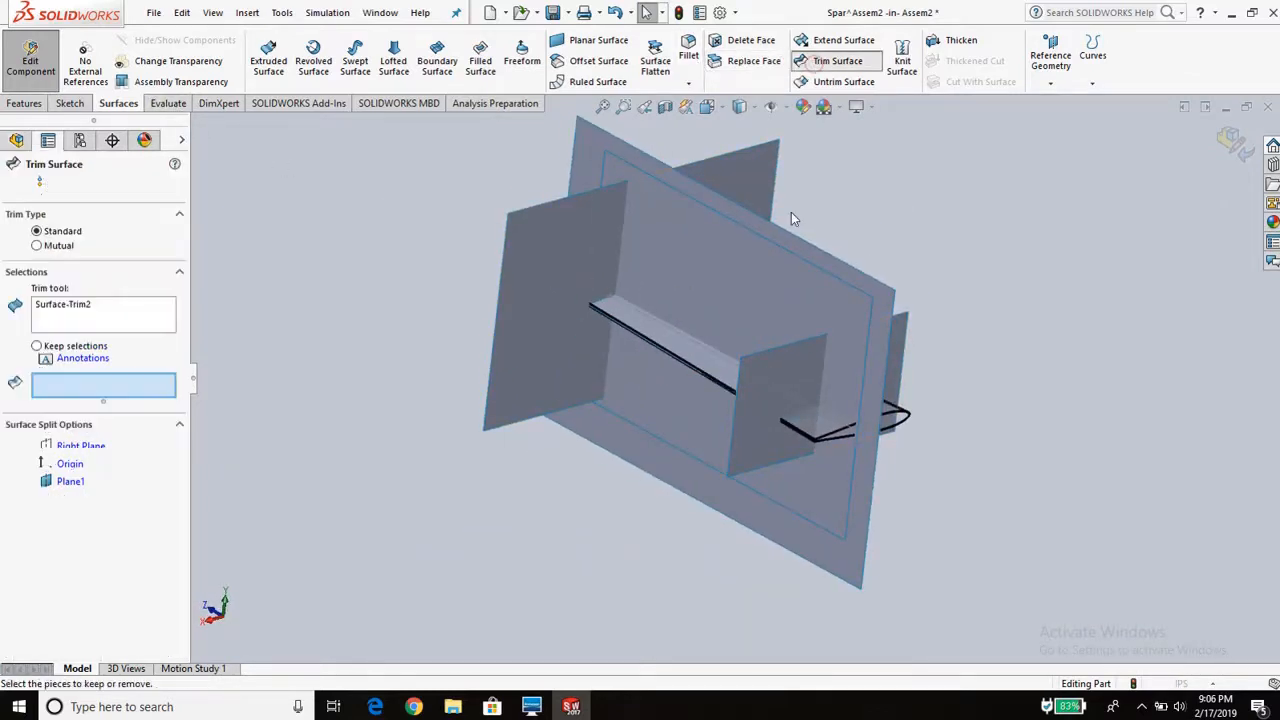
middle_drag(741, 272, 798, 266)
click(757, 295)
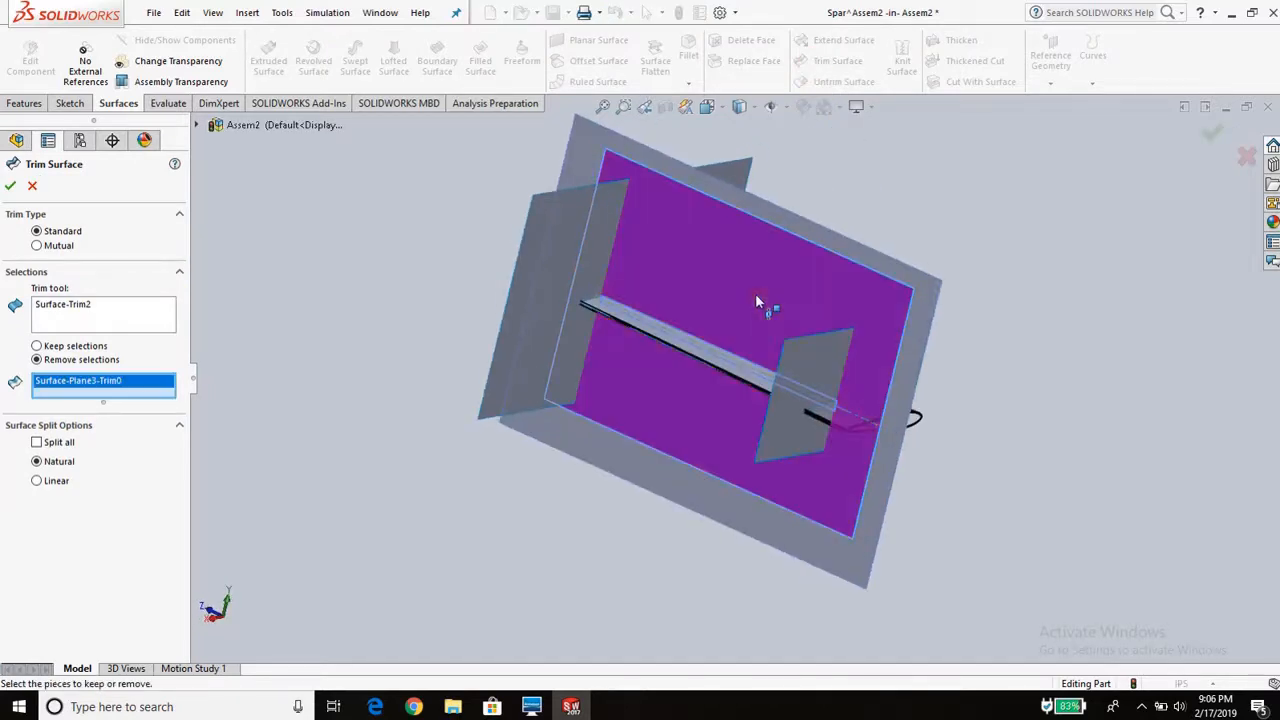
middle_drag(750, 362, 683, 293)
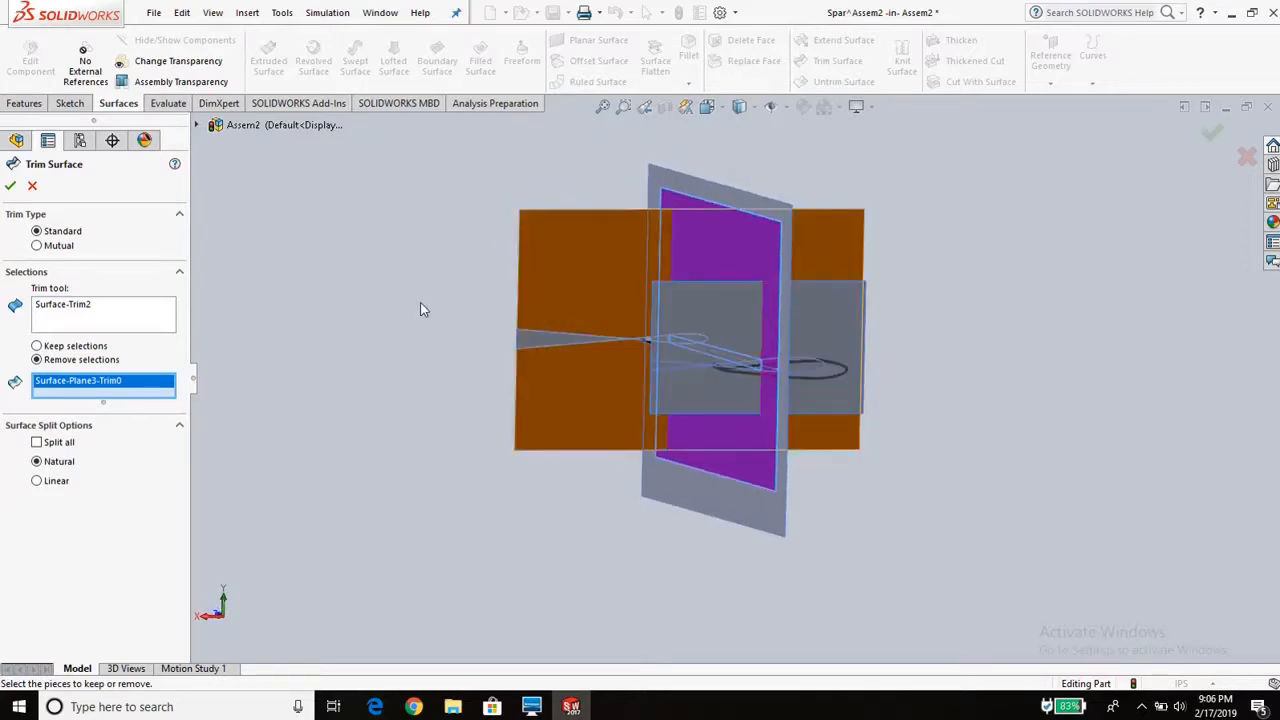
scroll(1066, 363, down, 2)
scroll(1066, 363, down, 3)
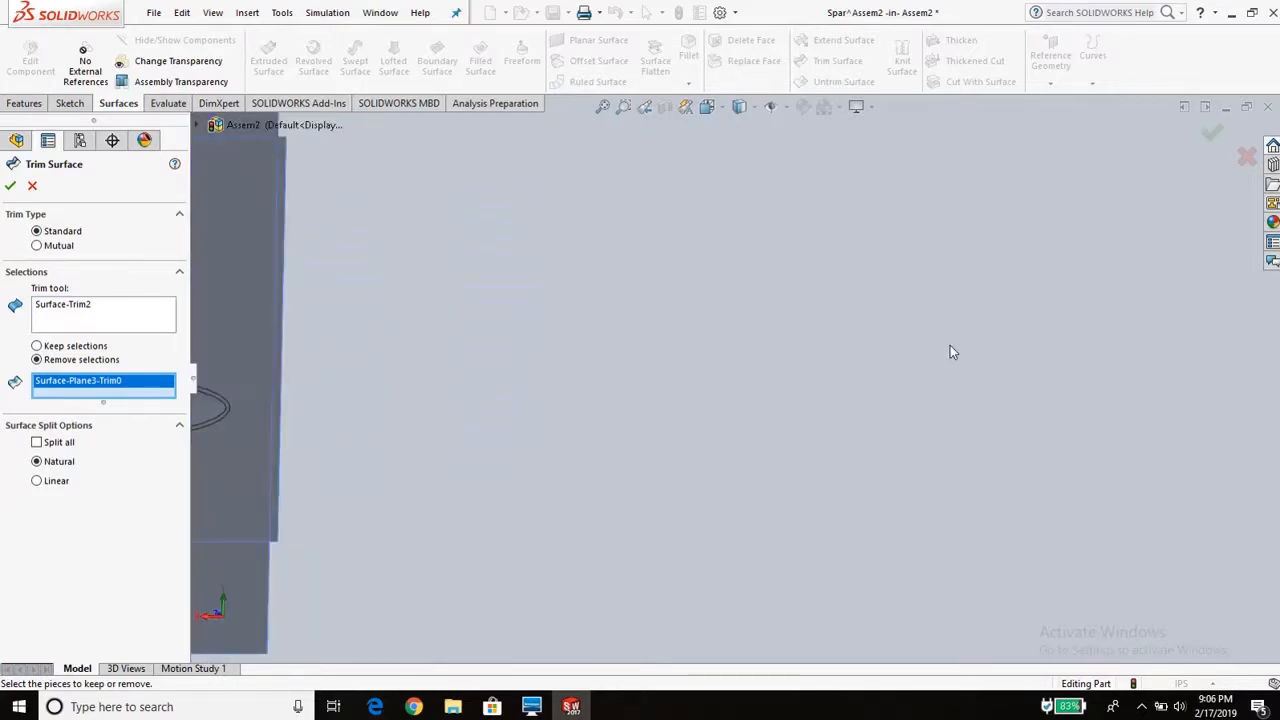
scroll(950, 345, up, 8)
middle_drag(676, 358, 640, 385)
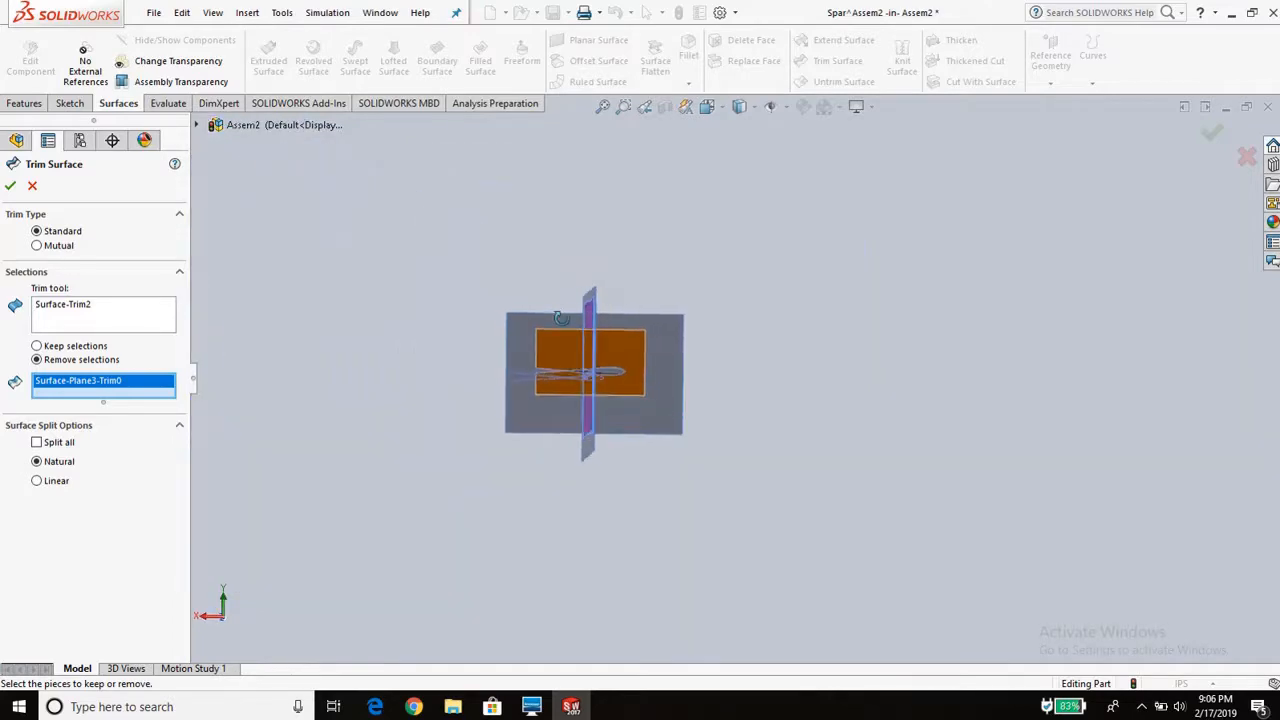
scroll(612, 406, down, 5)
middle_drag(741, 387, 730, 360)
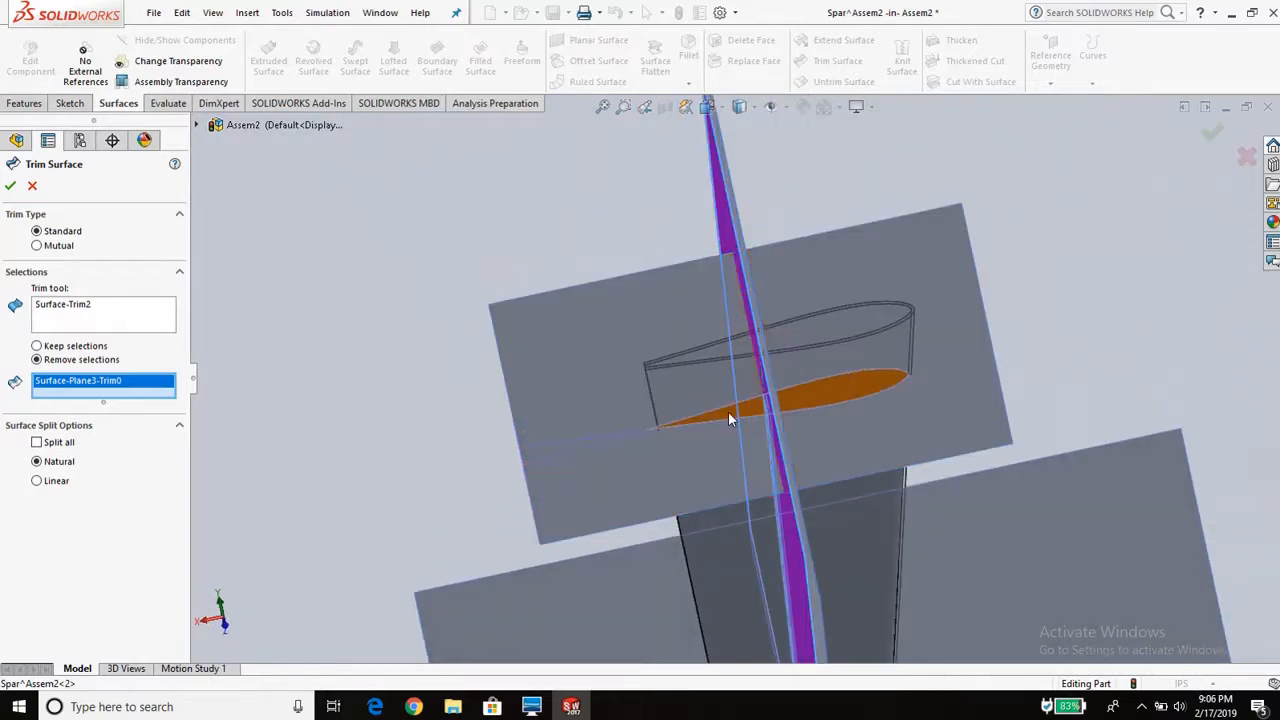
click(728, 412)
middle_drag(514, 321, 598, 424)
scroll(600, 430, up, 5)
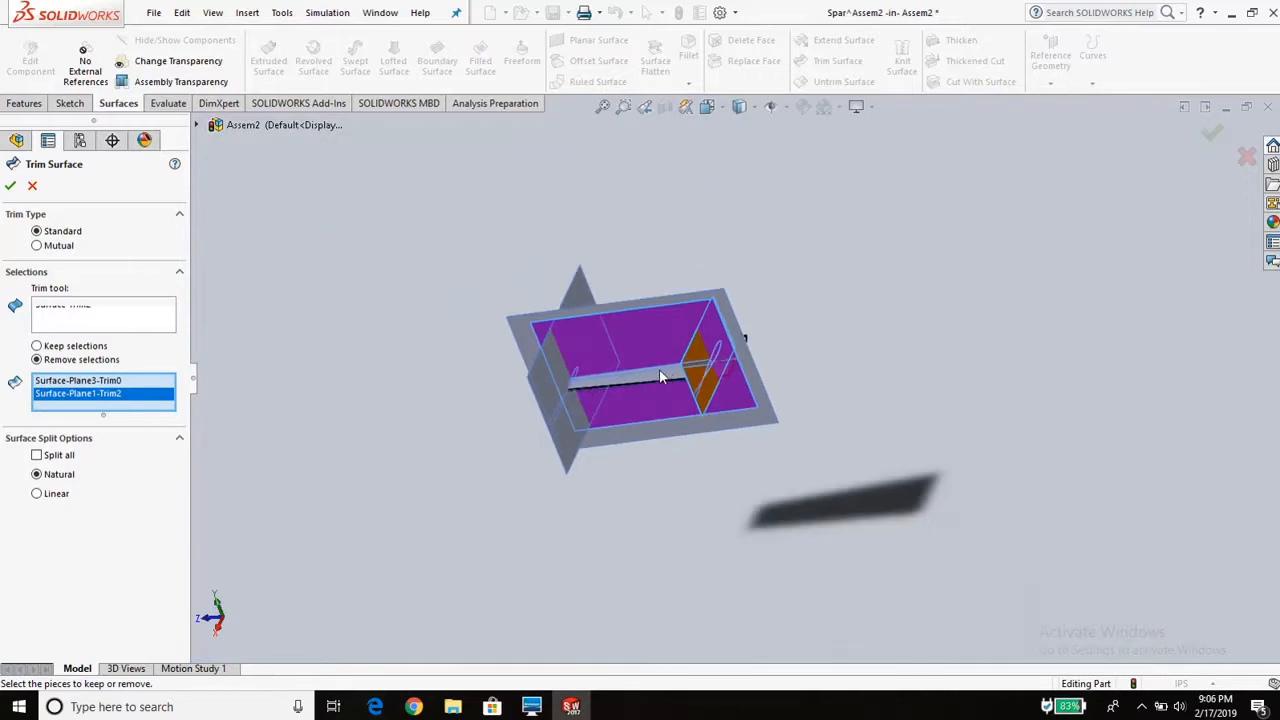
middle_drag(664, 328, 575, 434)
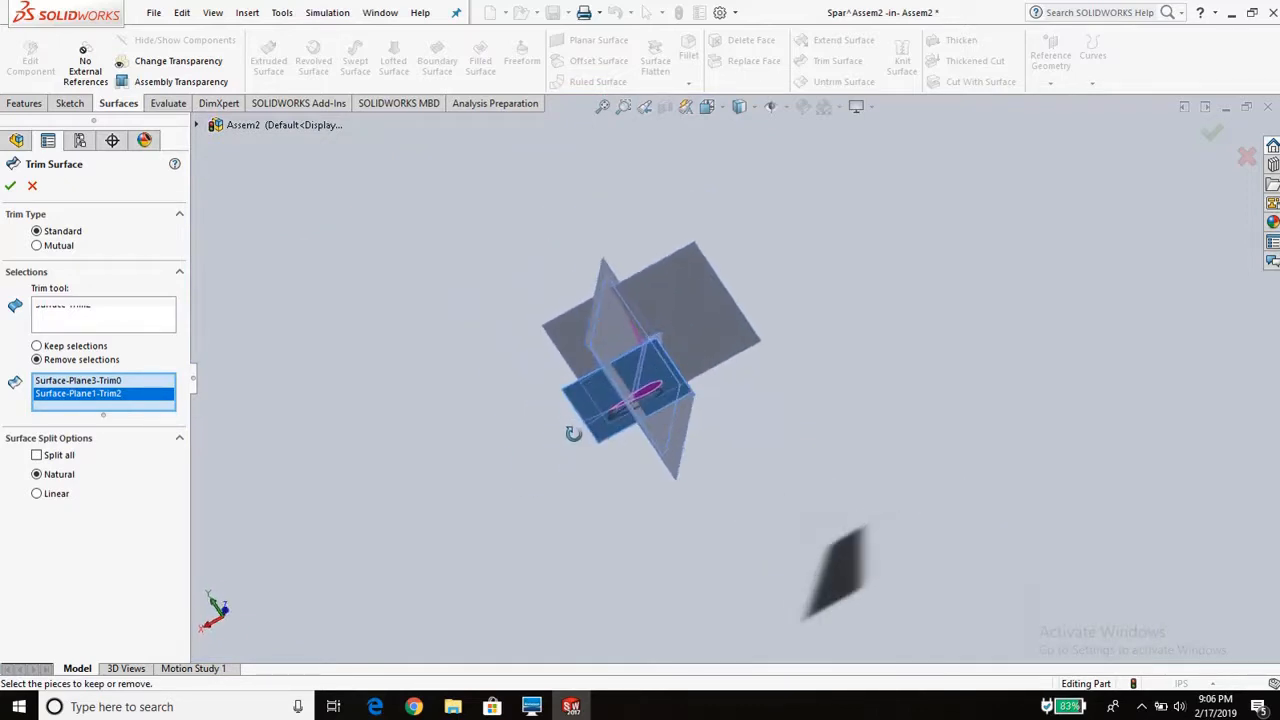
middle_drag(787, 331, 652, 358)
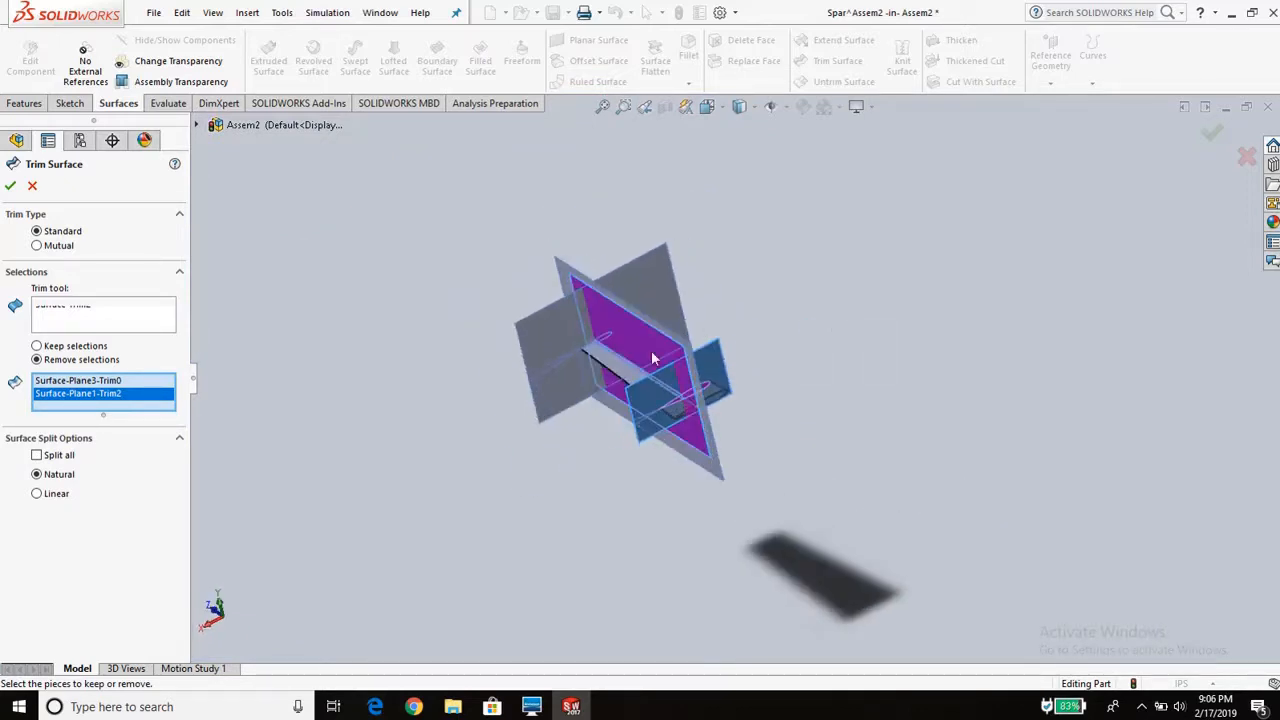
click(88, 382)
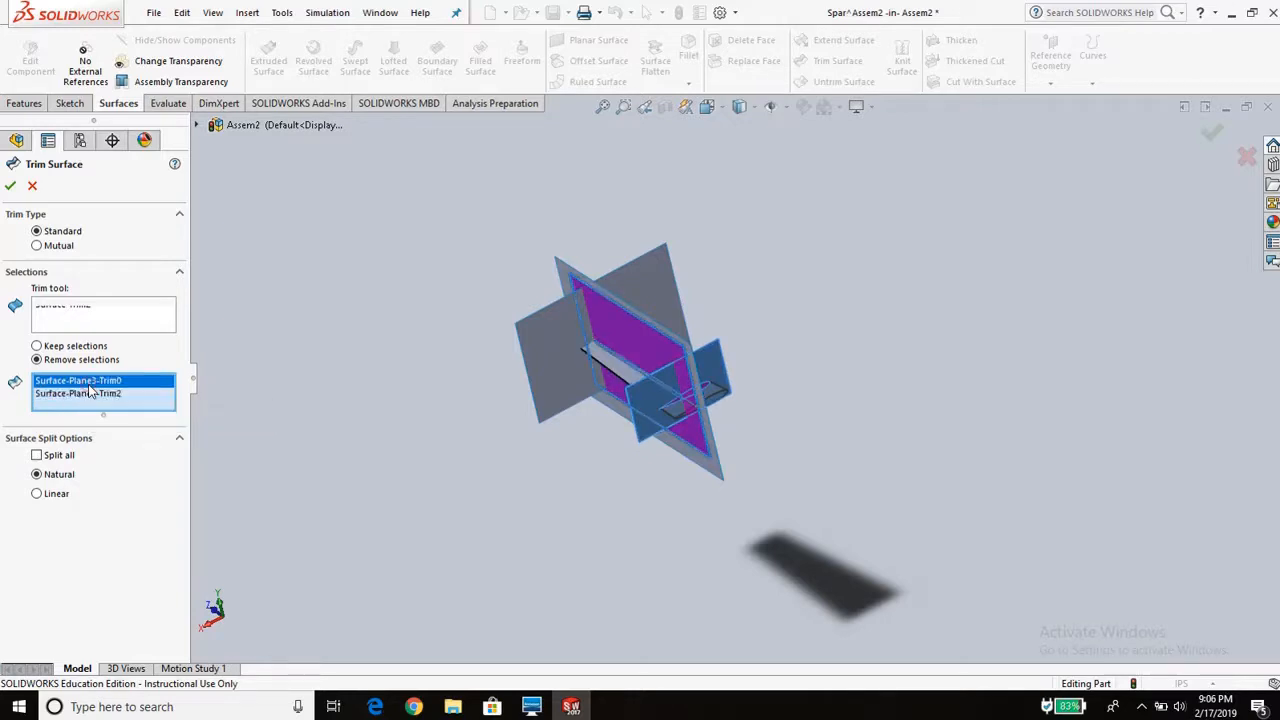
click(97, 318)
click(108, 393)
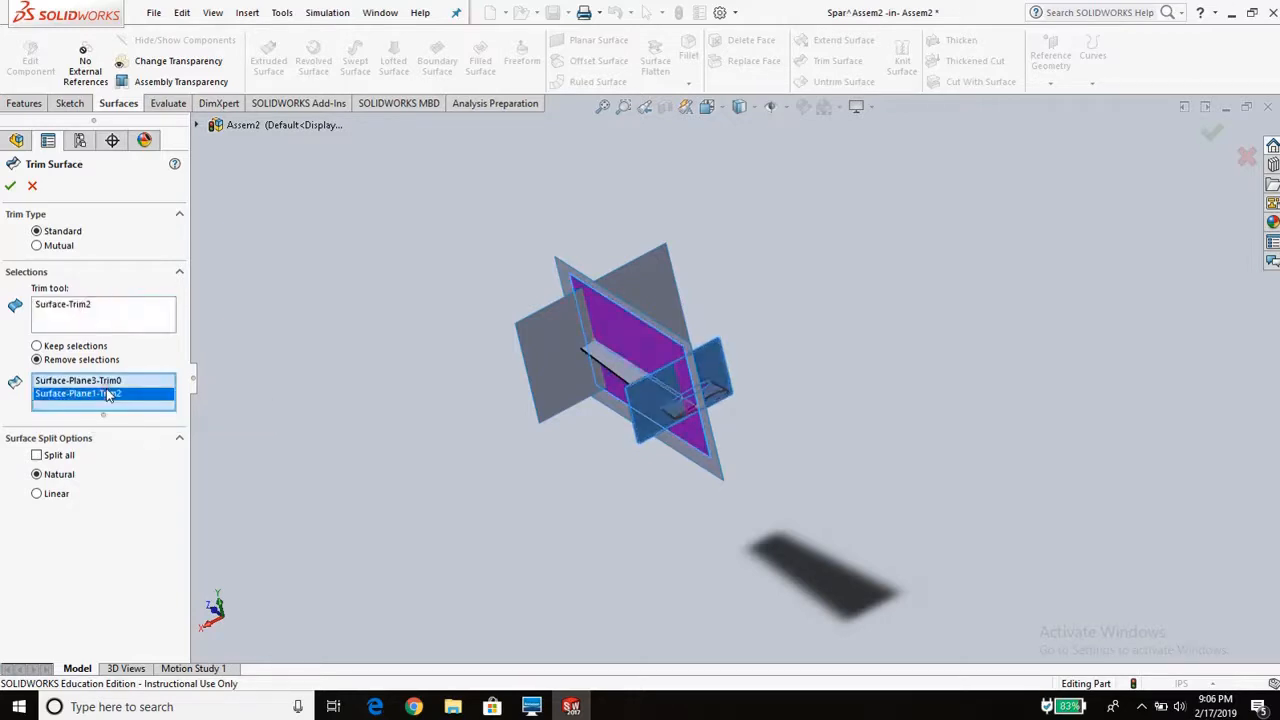
key(Delete)
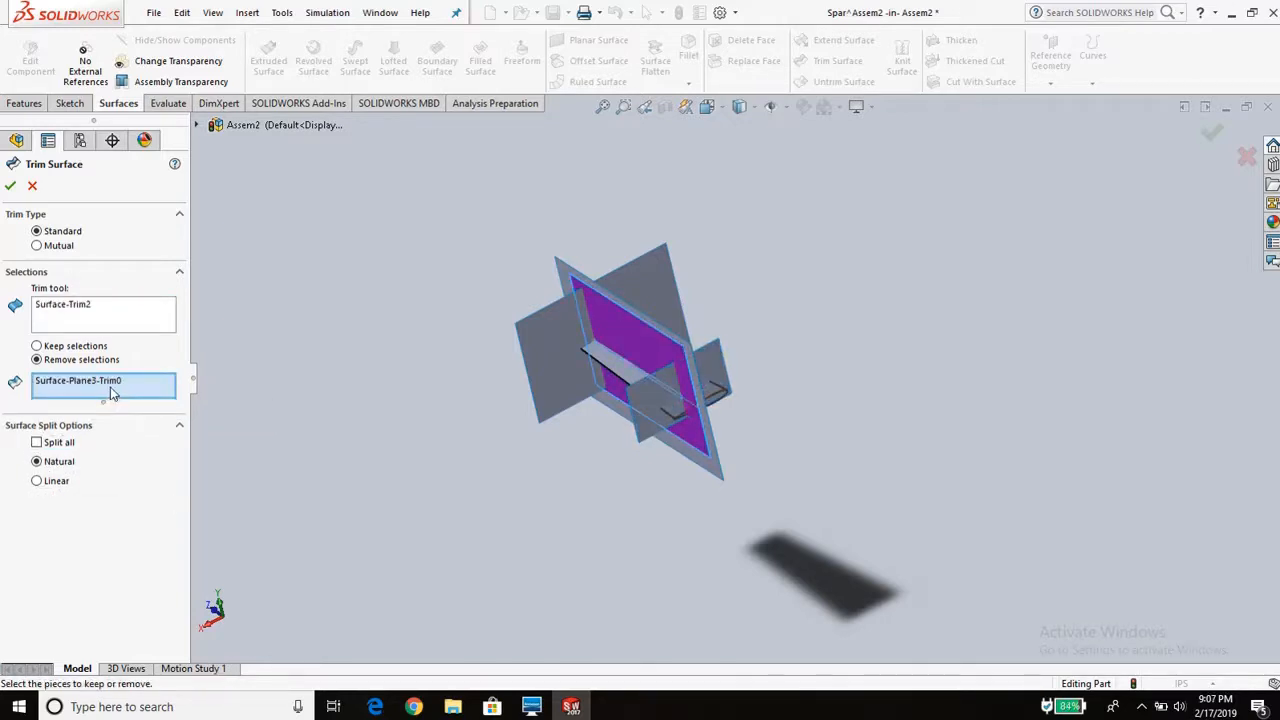
key(Delete)
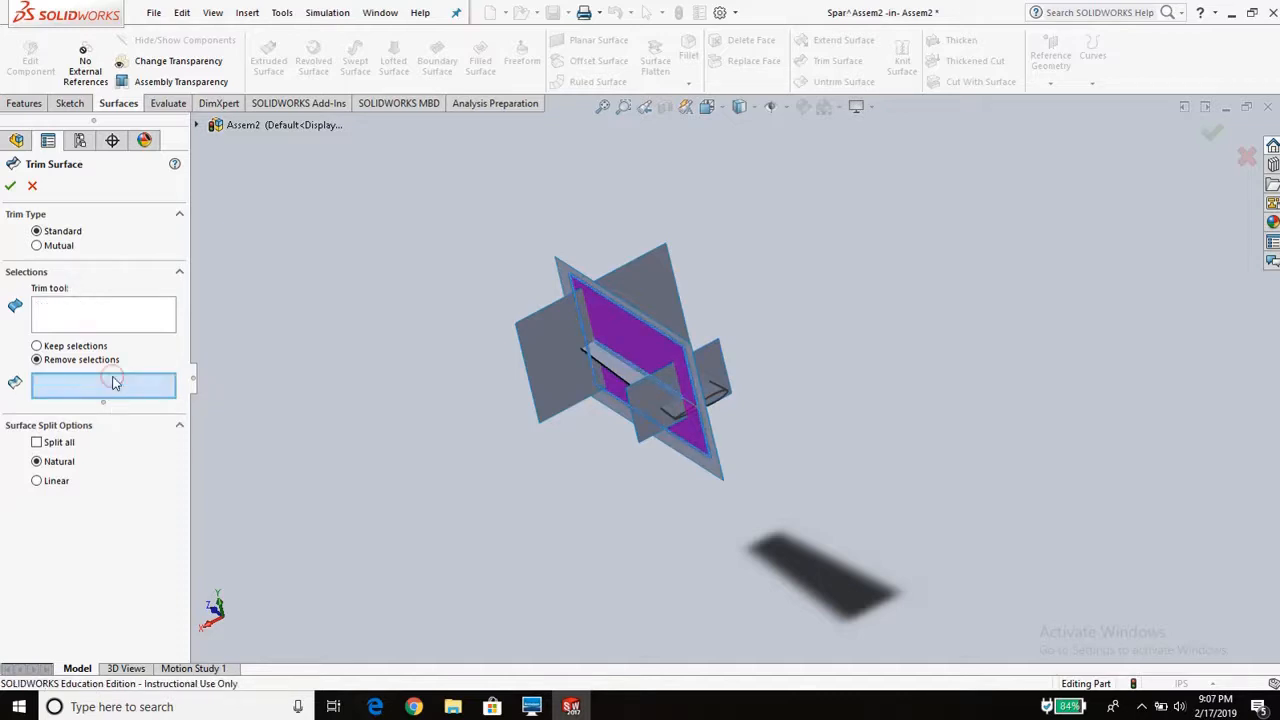
scroll(670, 453, down, 5)
middle_drag(670, 453, 732, 467)
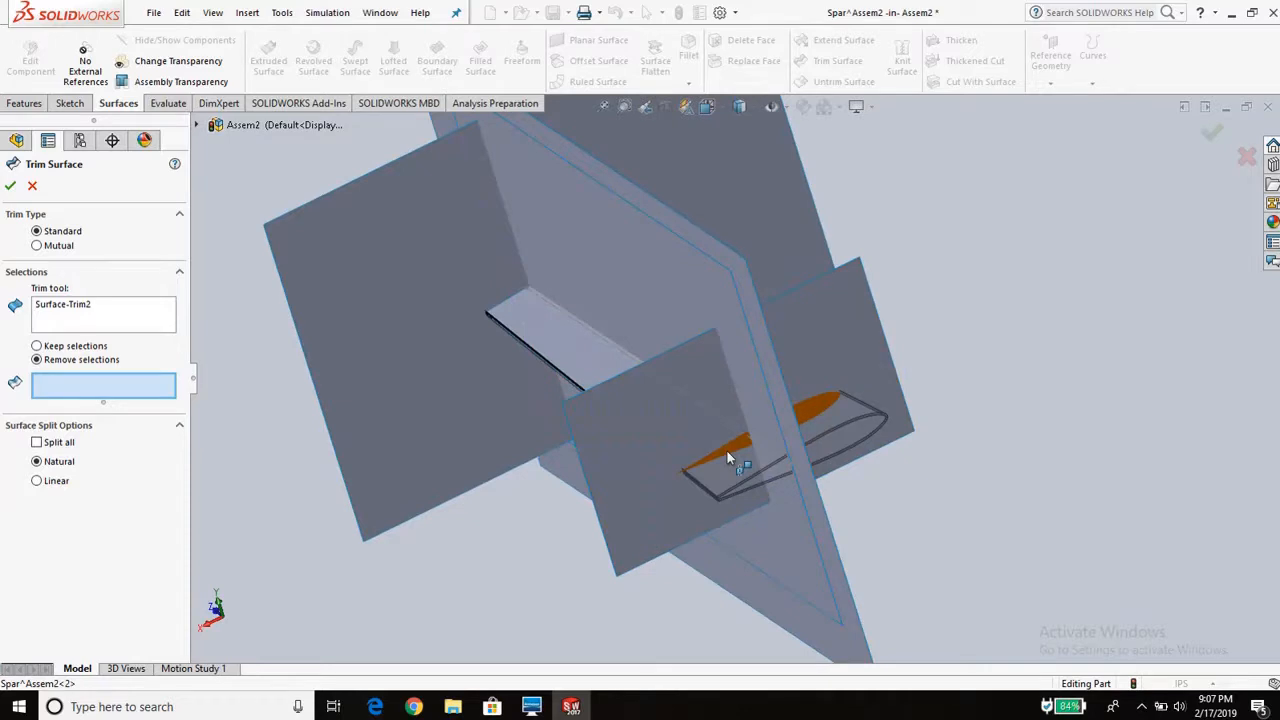
click(727, 458)
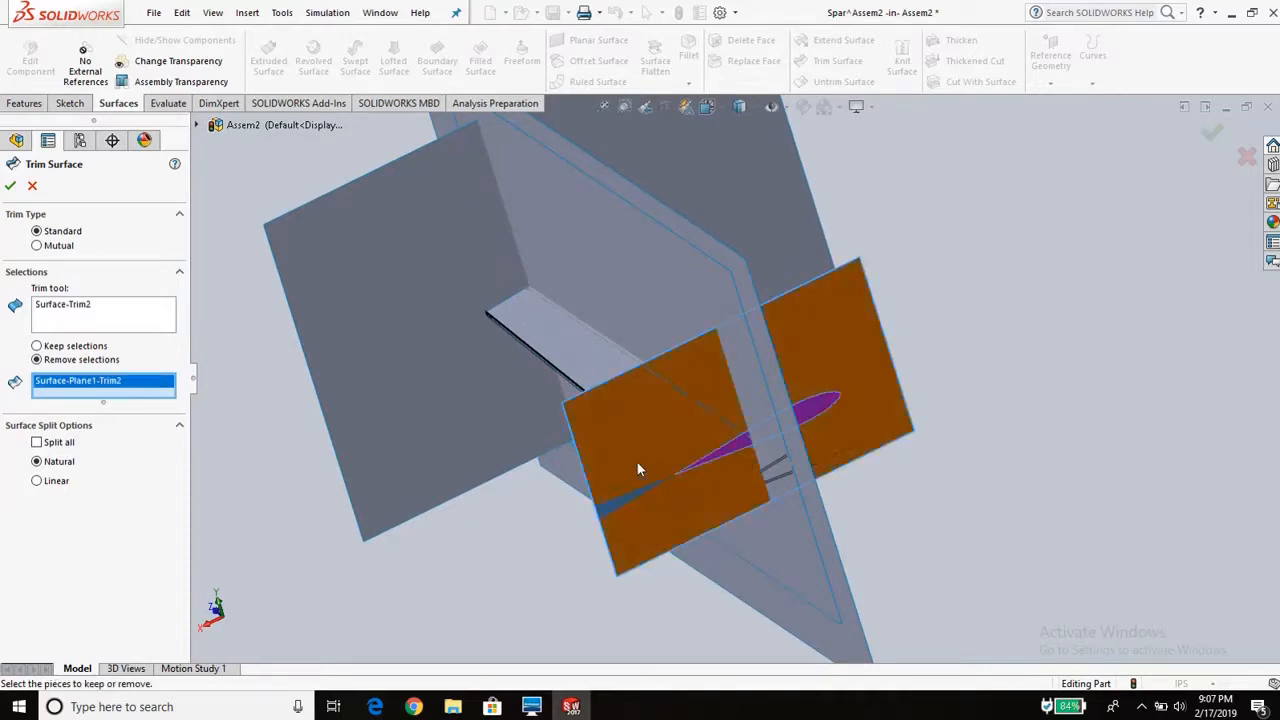
middle_drag(637, 462, 651, 280)
scroll(754, 503, up, 5)
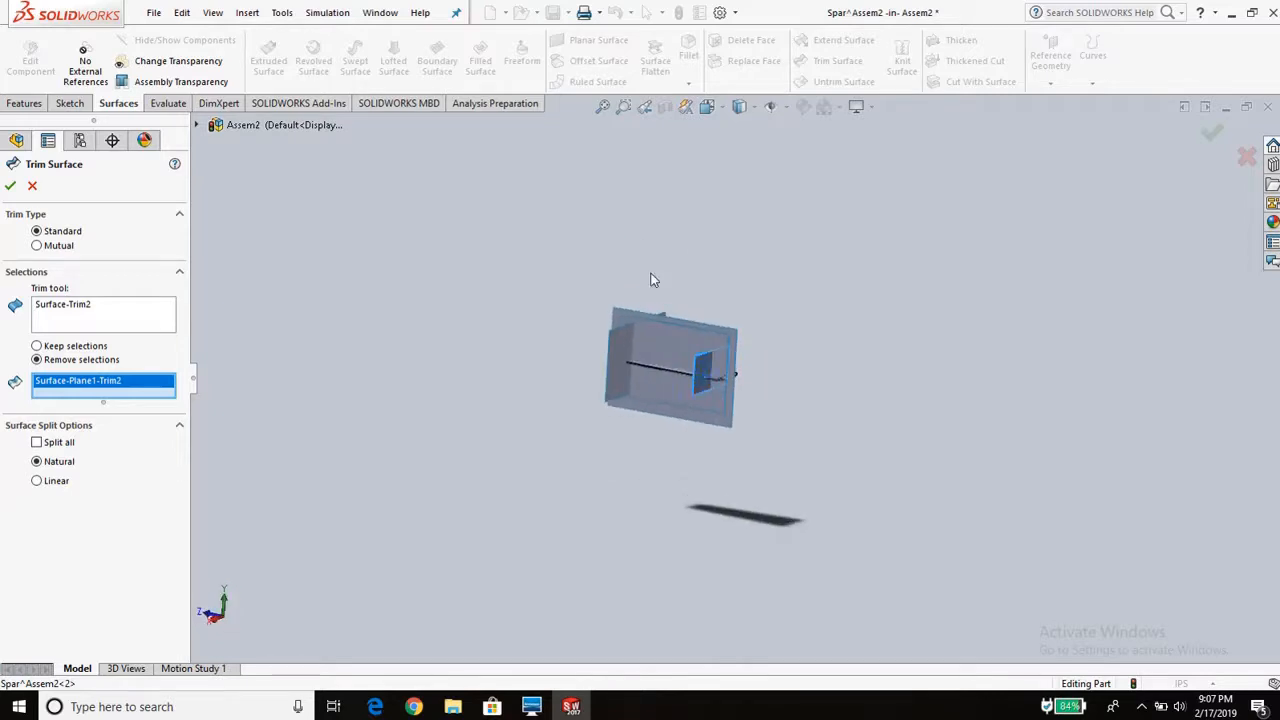
key(Delete)
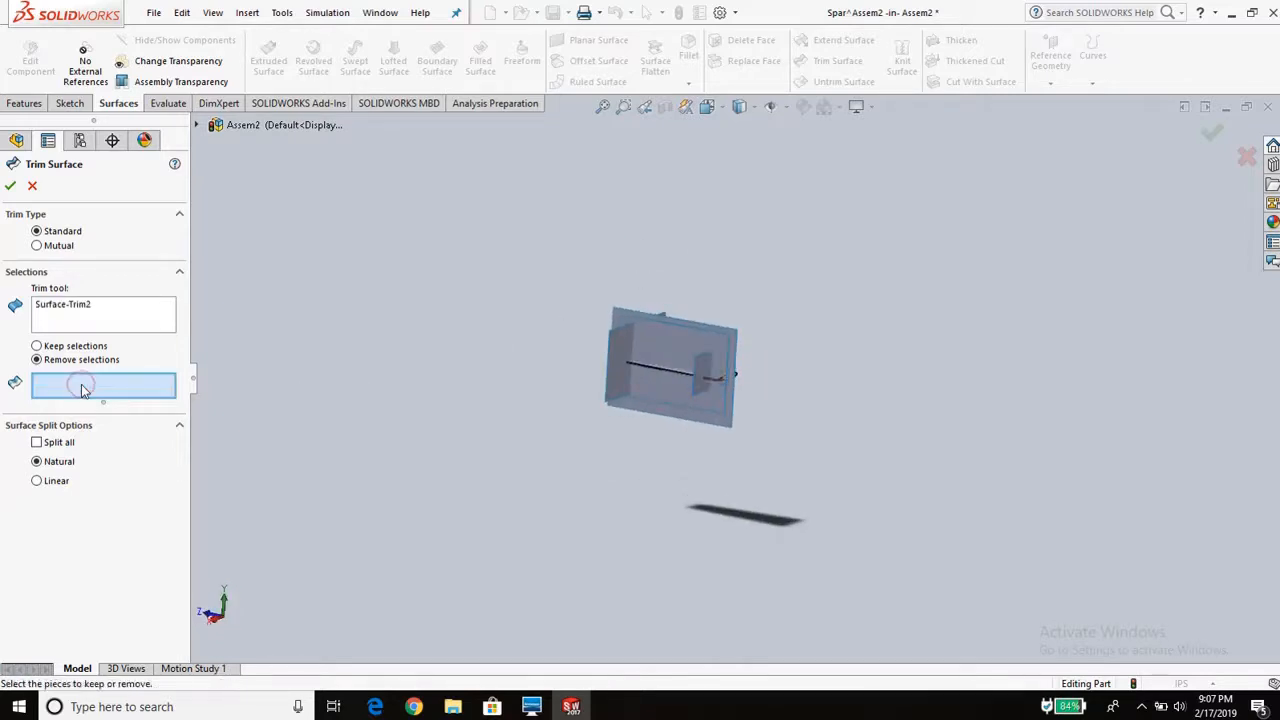
click(33, 188)
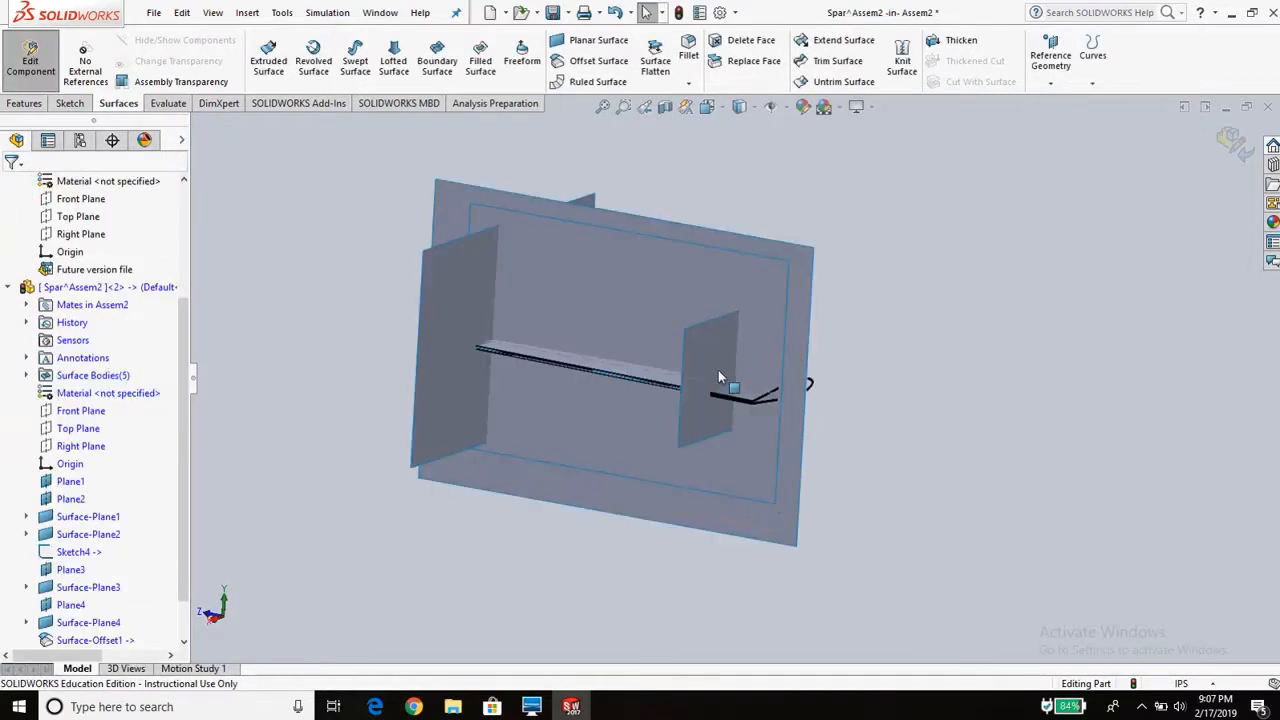
- Hide the larger spanwise planar surface body, Surface-Plane4, leaving Surface-Plane3 shown
scroll(700, 362, down, 5)
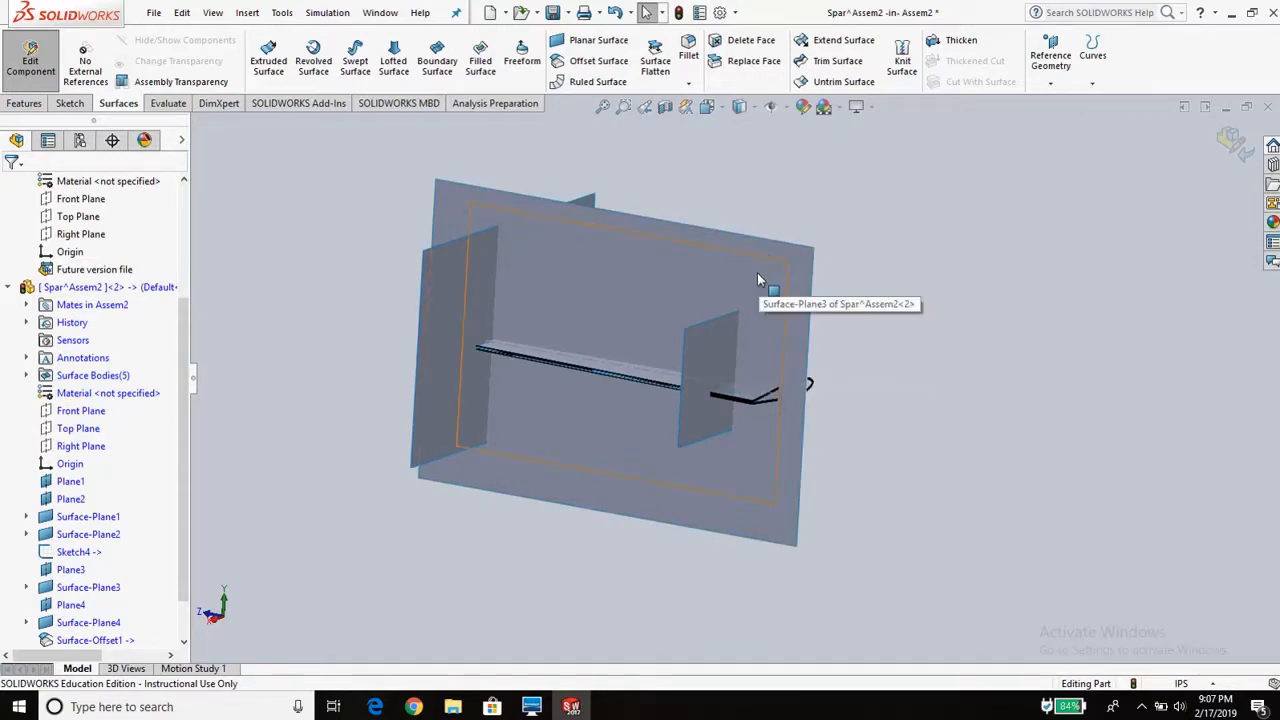
middle_drag(782, 280, 713, 296)
scroll(745, 276, down, 5)
click(715, 304)
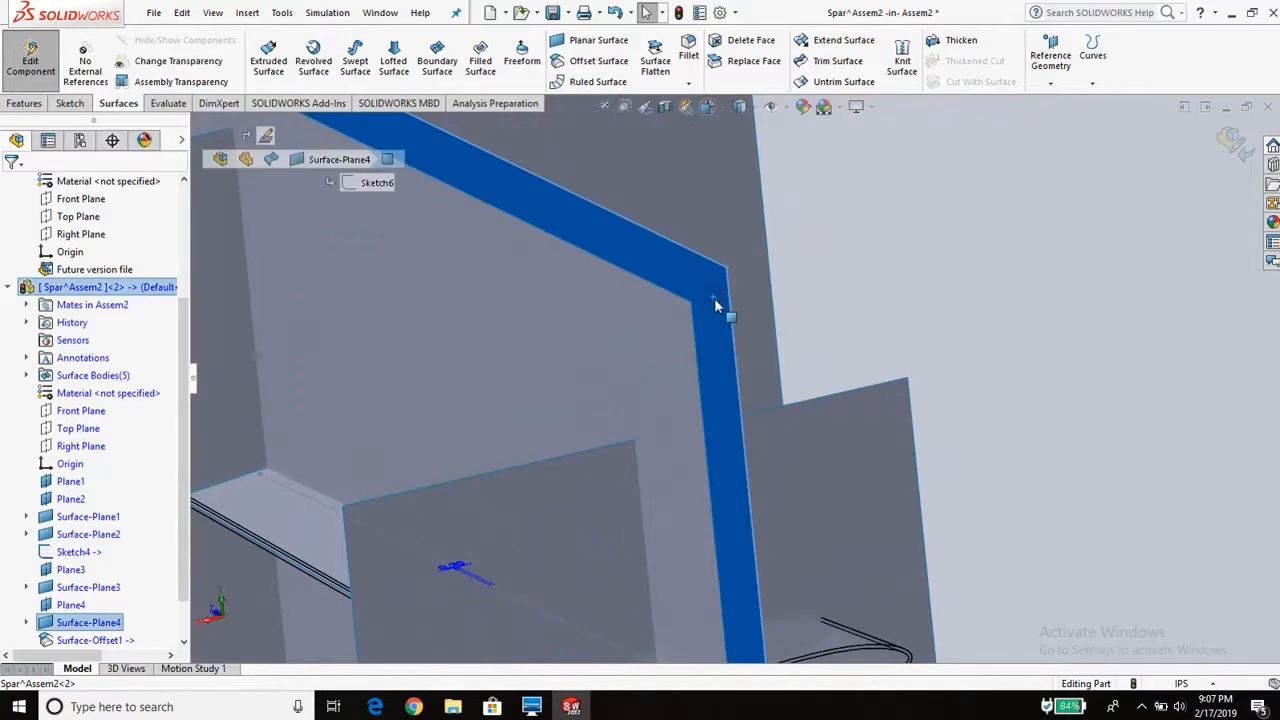
right_click(700, 292)
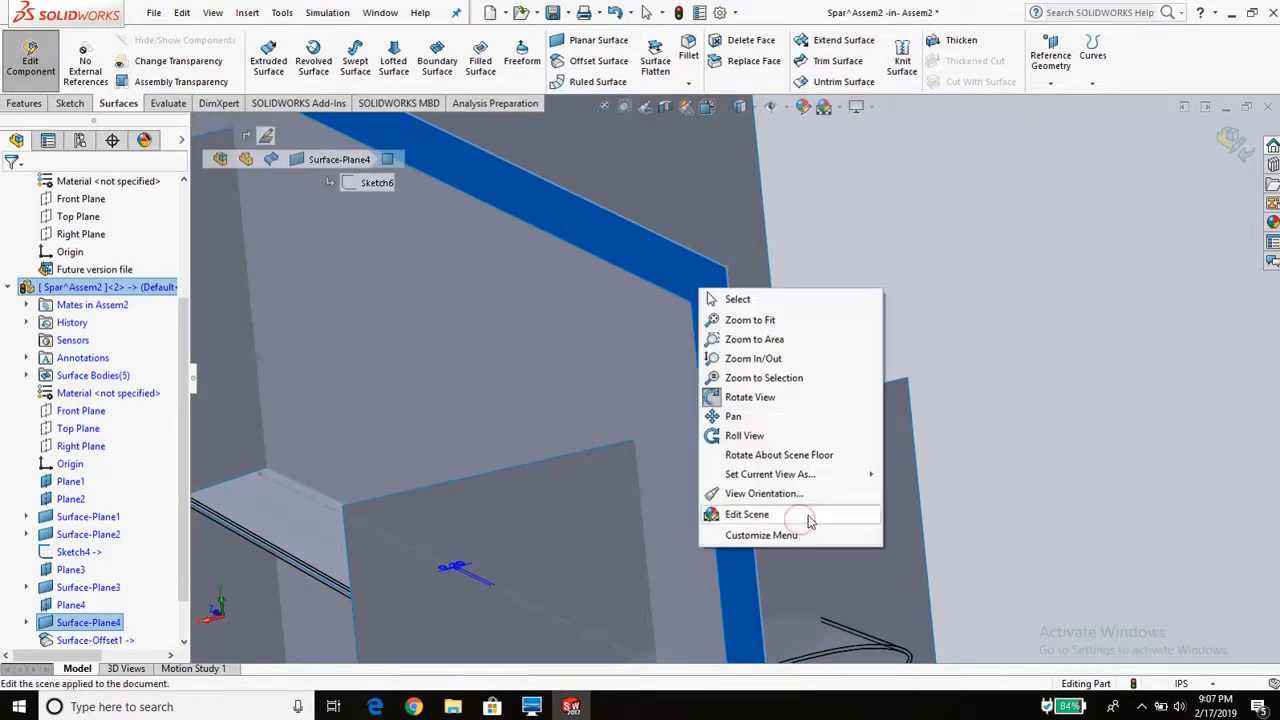
click(968, 235)
click(715, 290)
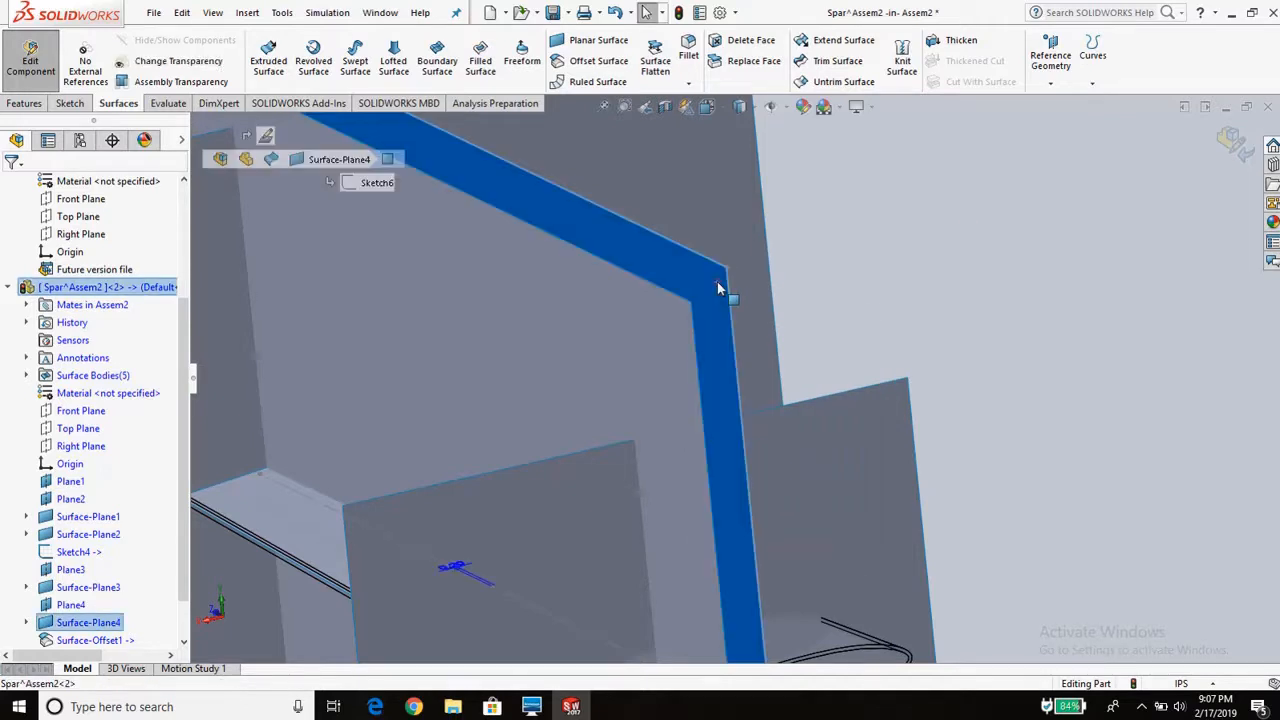
right_click(717, 289)
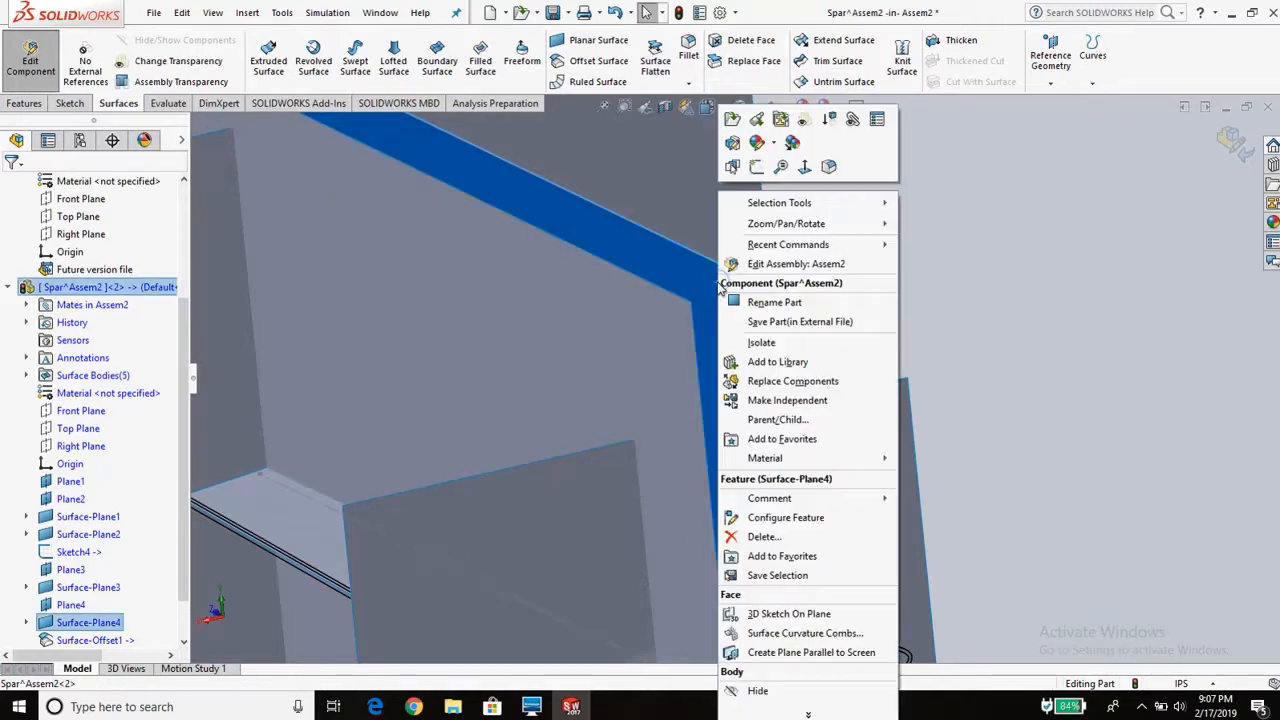
click(785, 692)
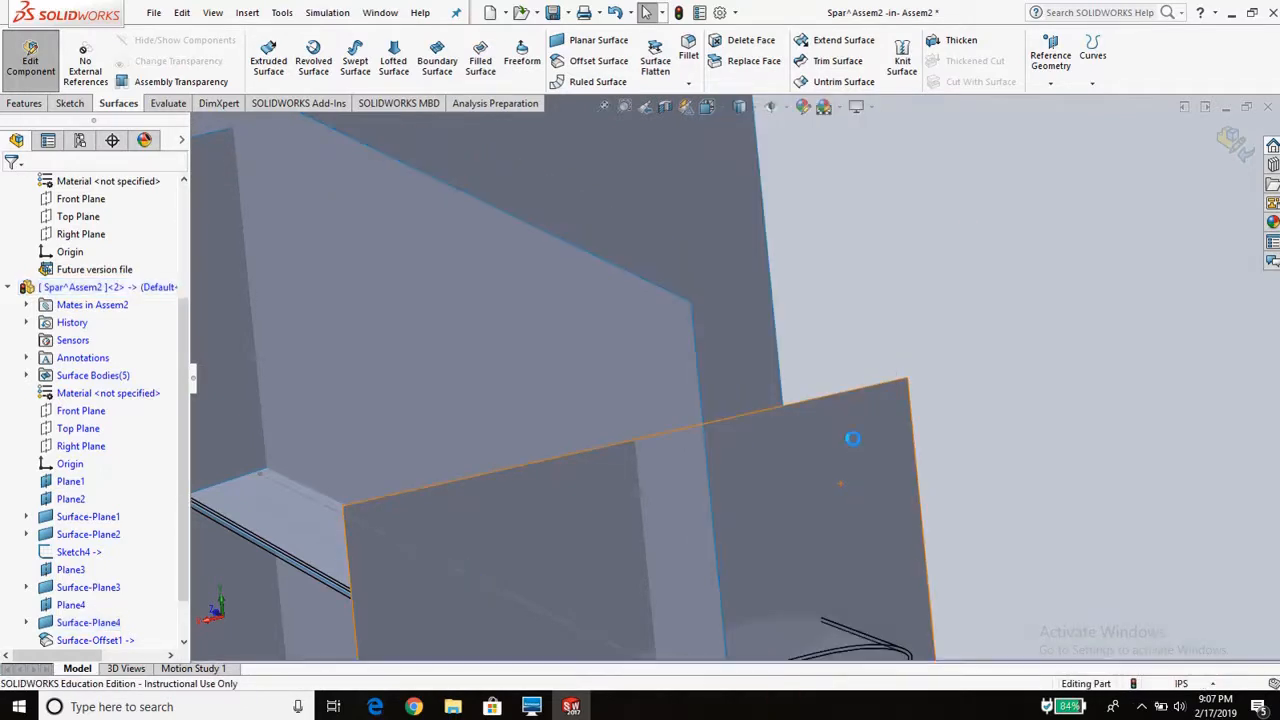
- Hide the Surface-Plane1 and Surface-Plane2 bodies at the two ends of the wing
key(f)
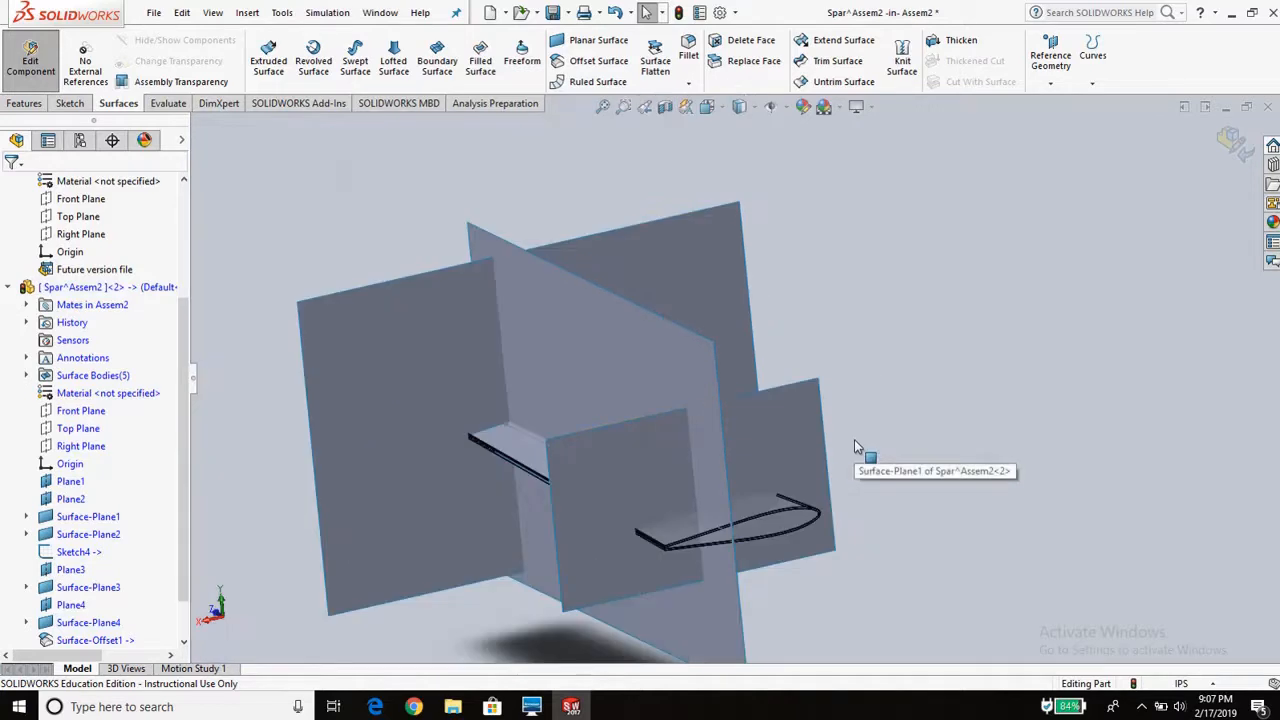
click(796, 424)
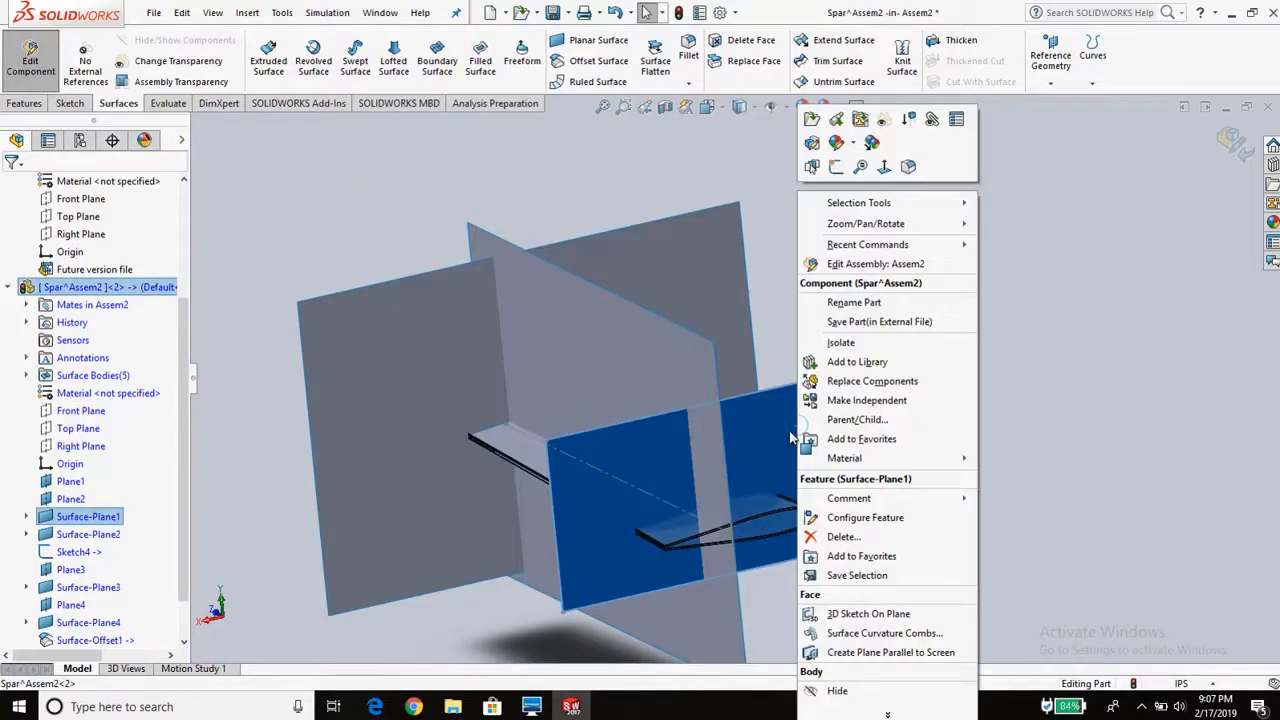
right_click(796, 424)
click(837, 690)
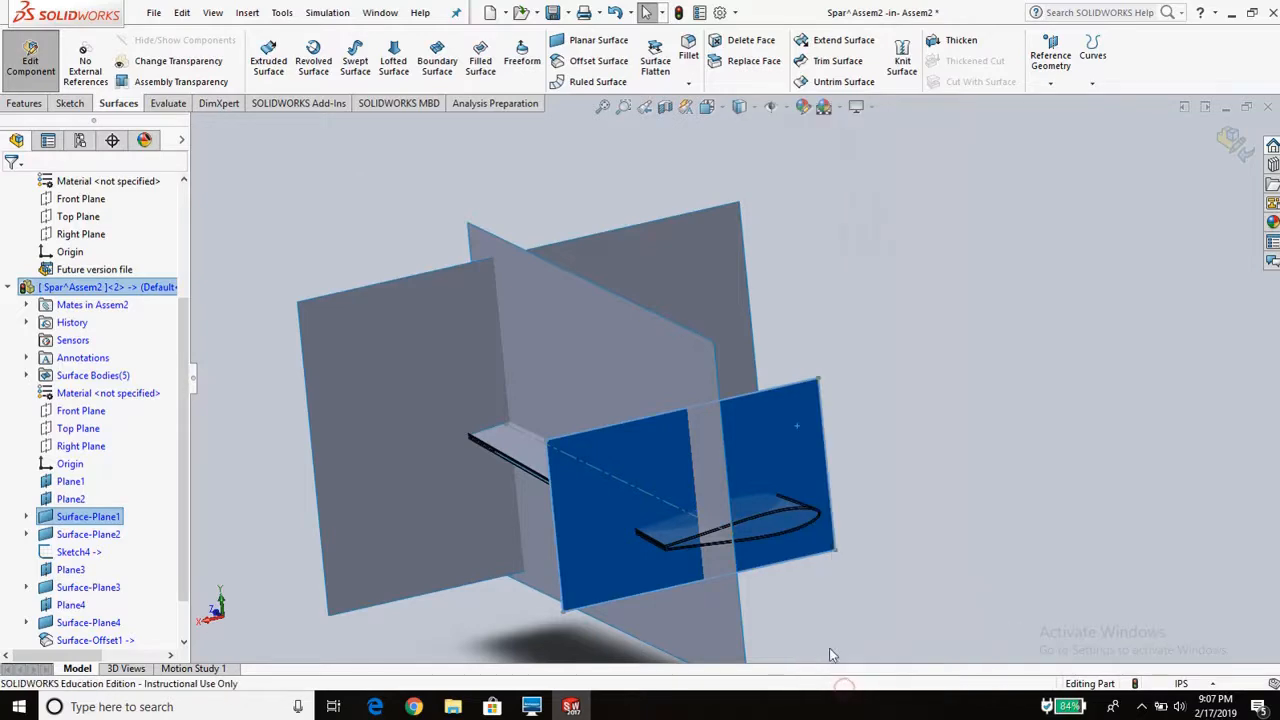
middle_drag(720, 333, 758, 283)
click(759, 290)
right_click(759, 290)
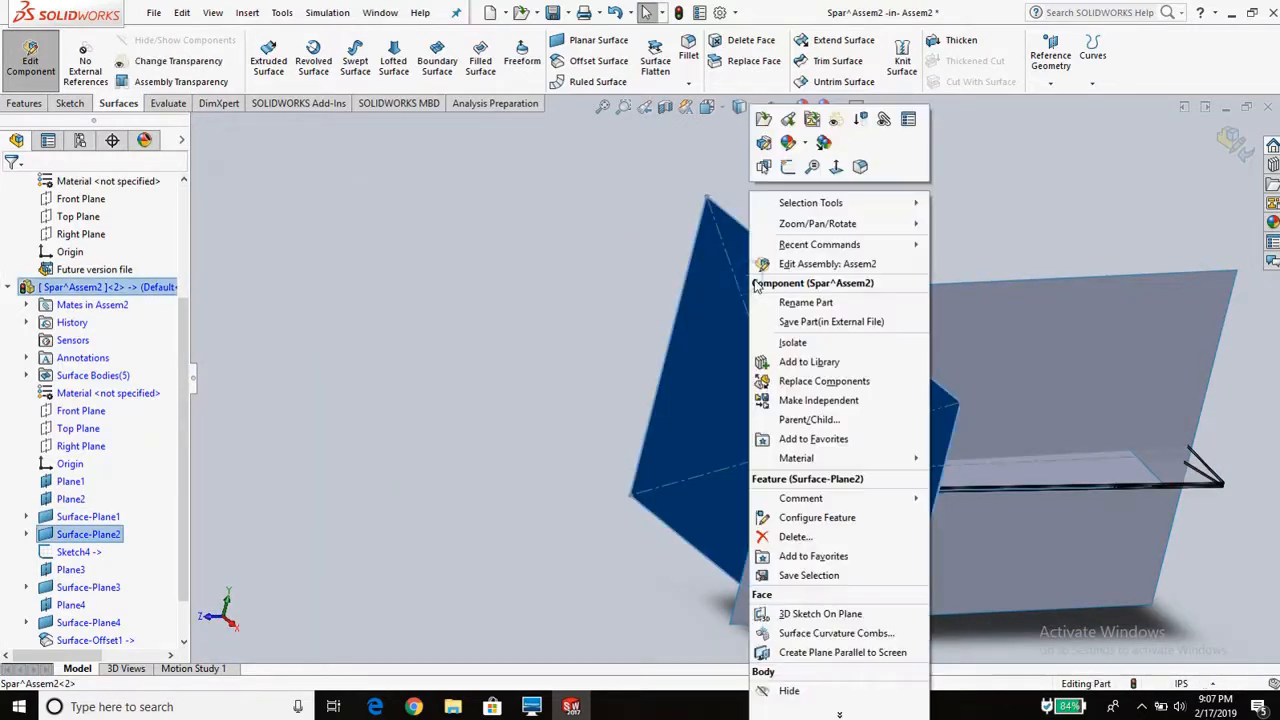
click(807, 691)
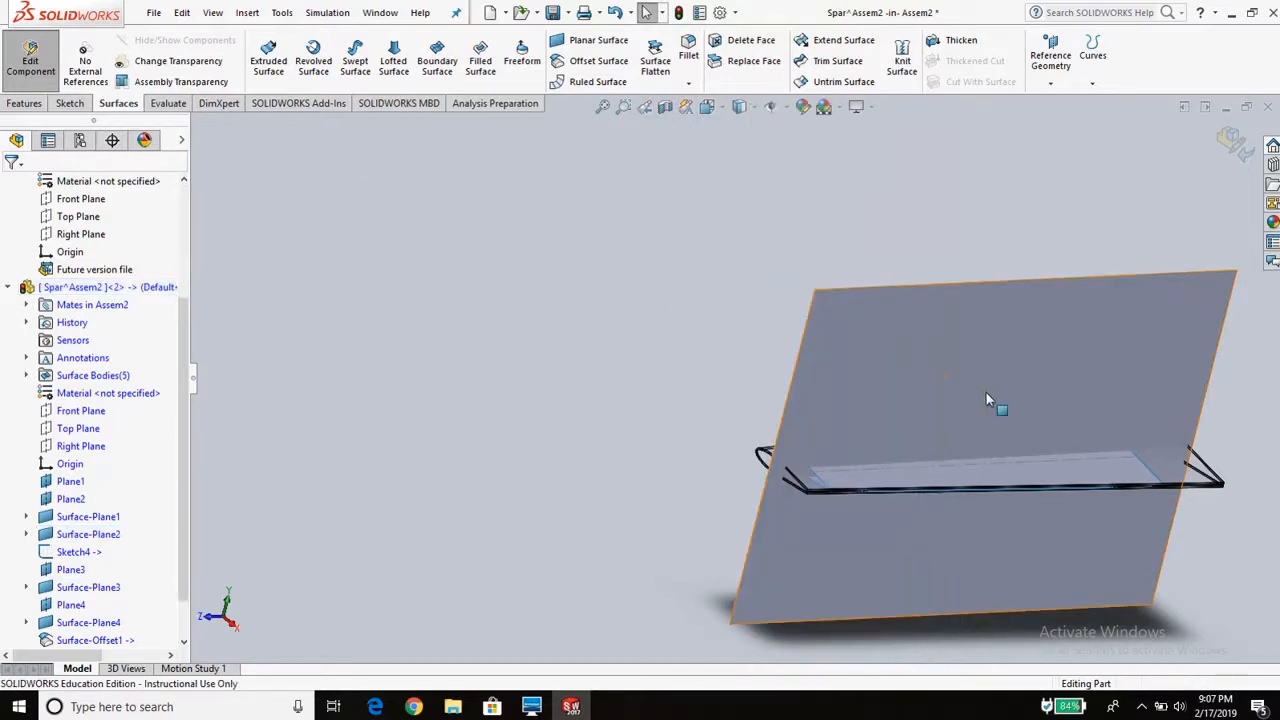
- Show the hidden larger spanwise planar surface body, Surface-Plane4, alongside Surface-Plane3
middle_drag(997, 443, 947, 477)
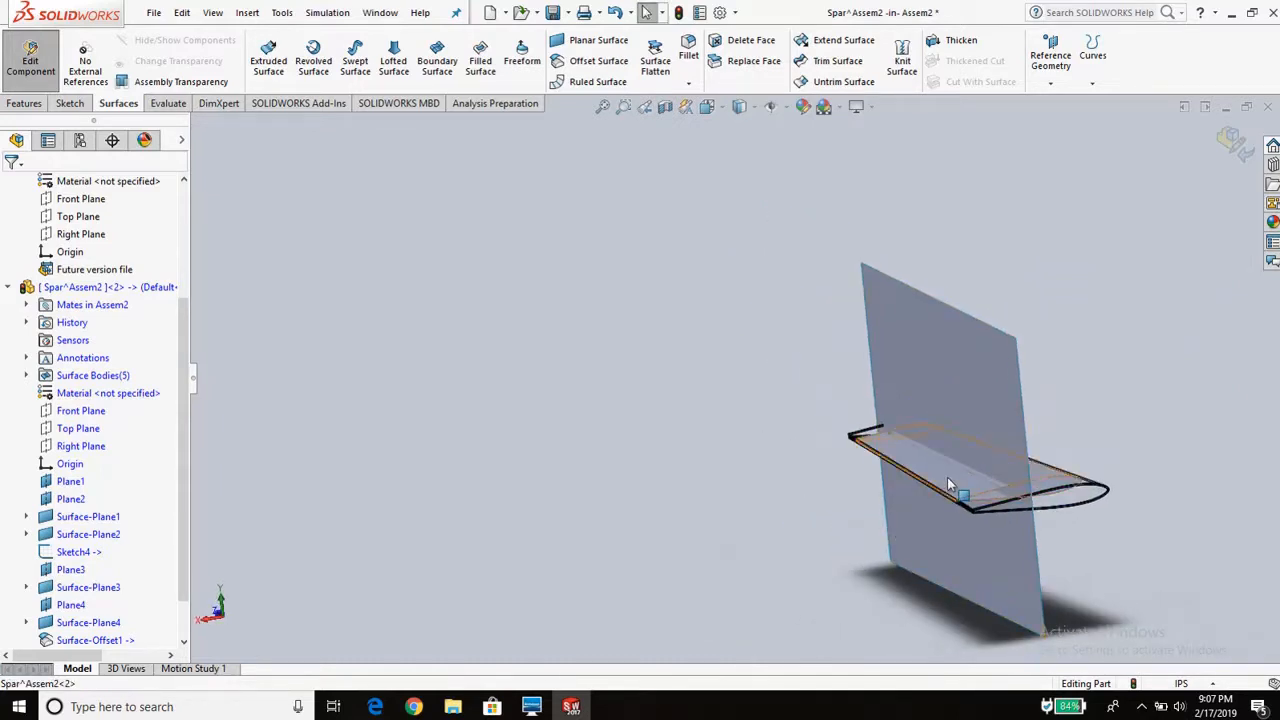
middle_drag(871, 437, 953, 487)
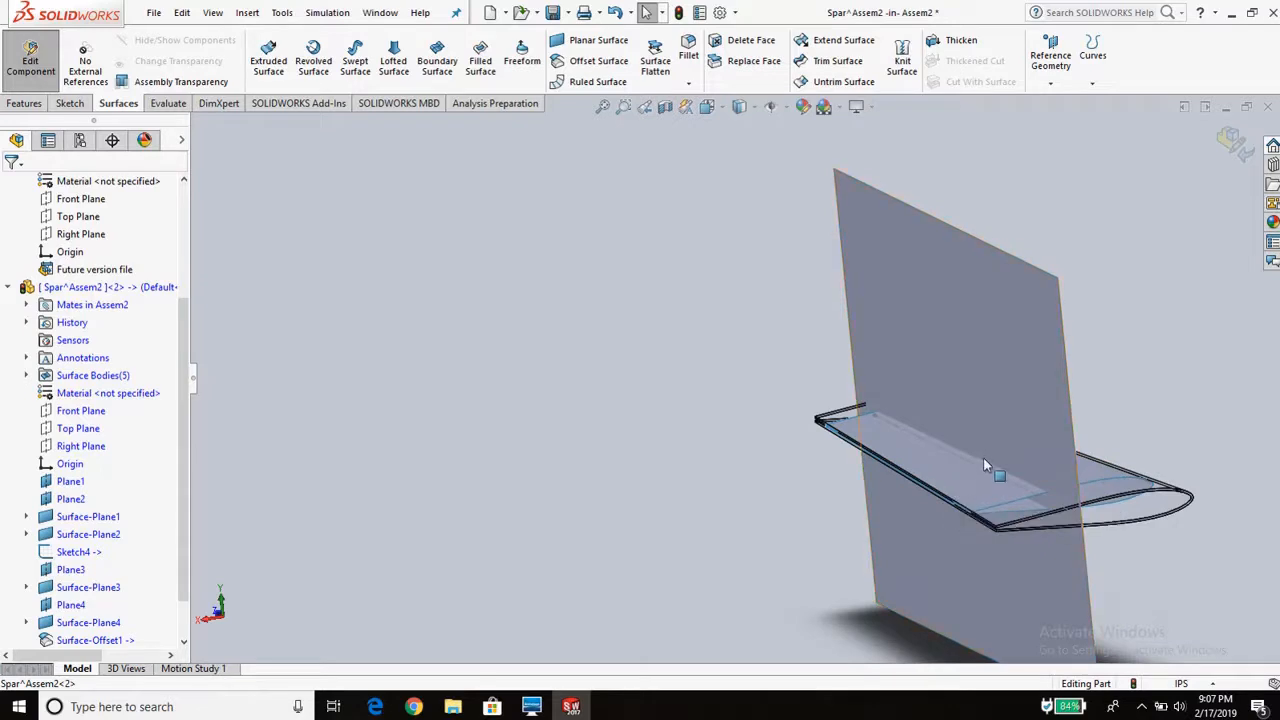
click(75, 502)
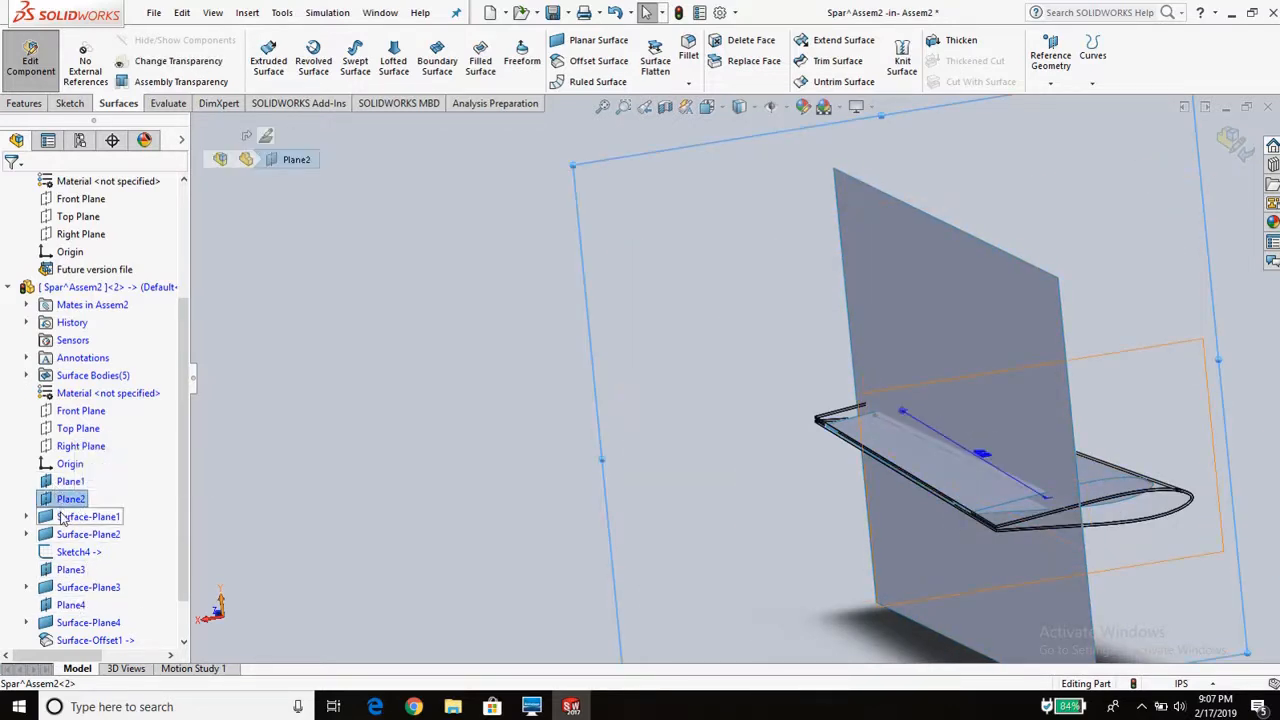
click(66, 517)
click(64, 535)
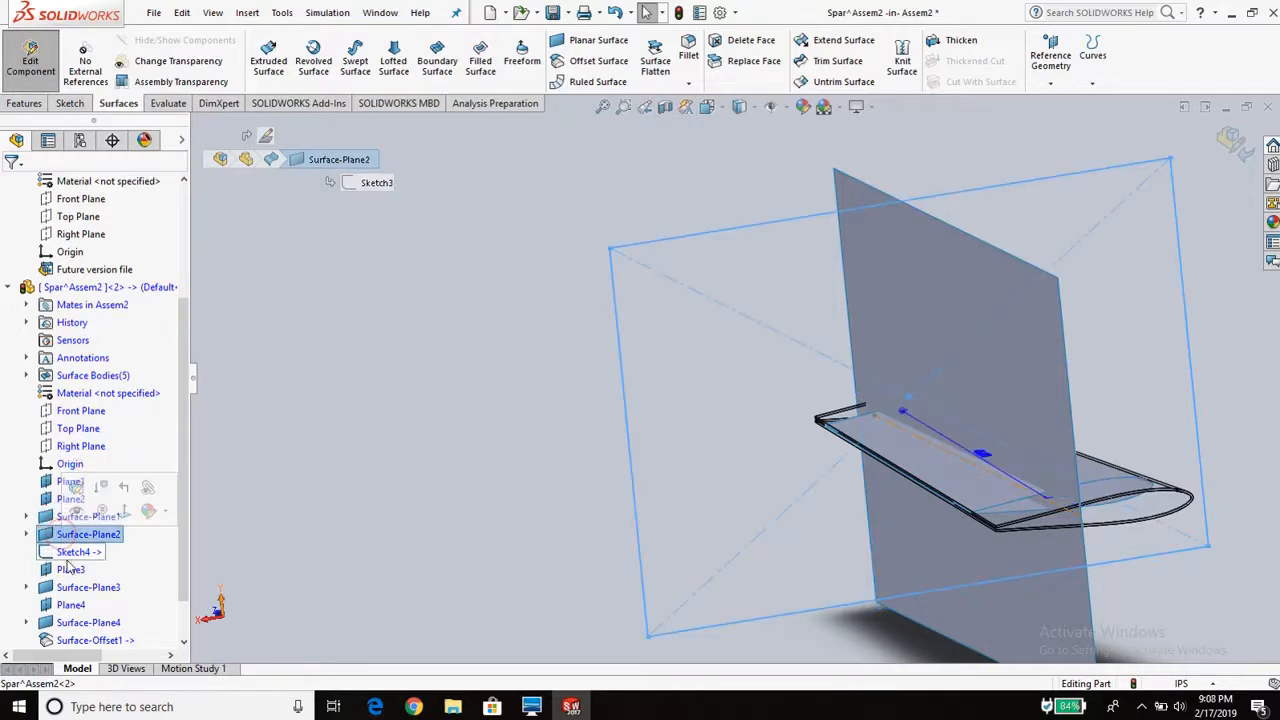
click(79, 607)
click(80, 588)
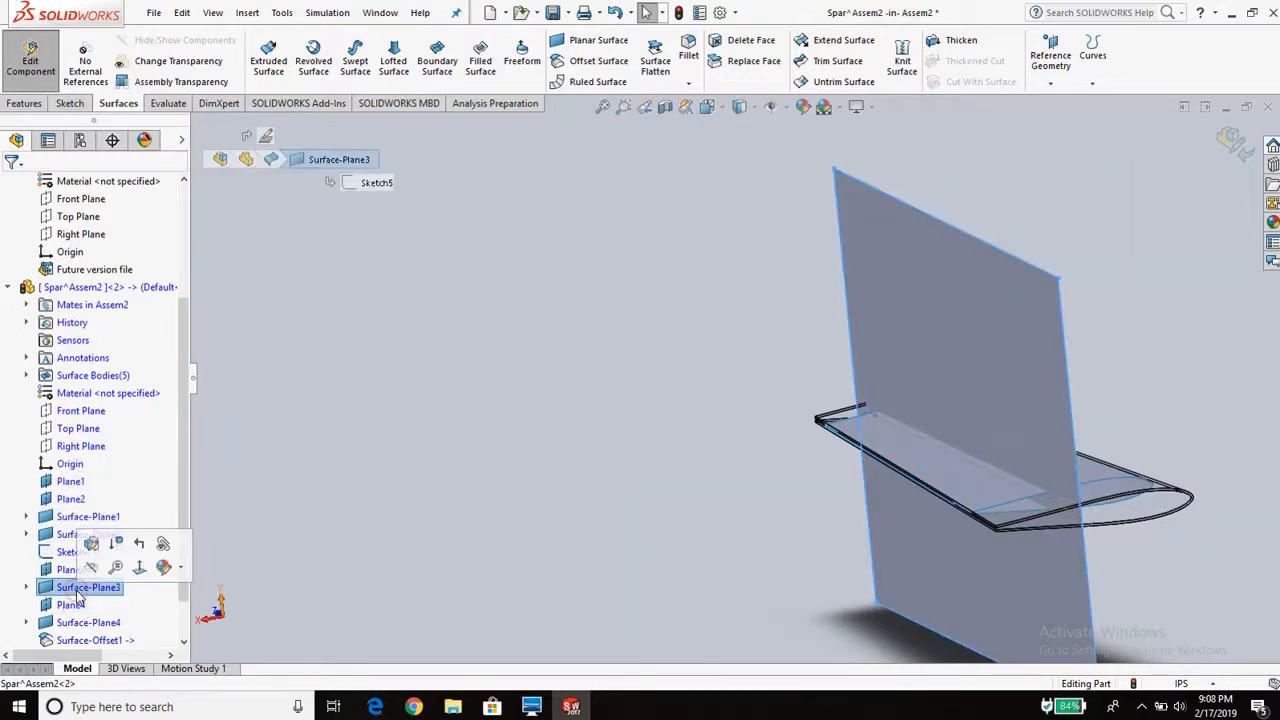
click(84, 624)
right_click(84, 624)
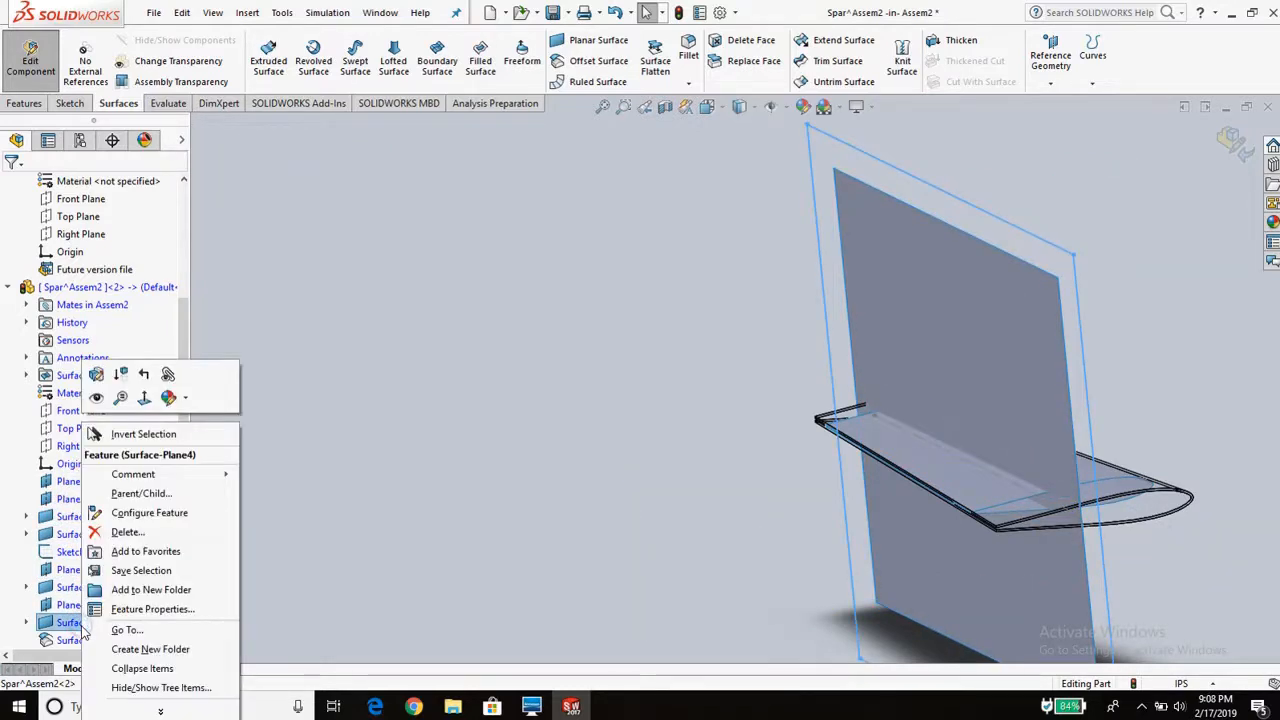
click(97, 398)
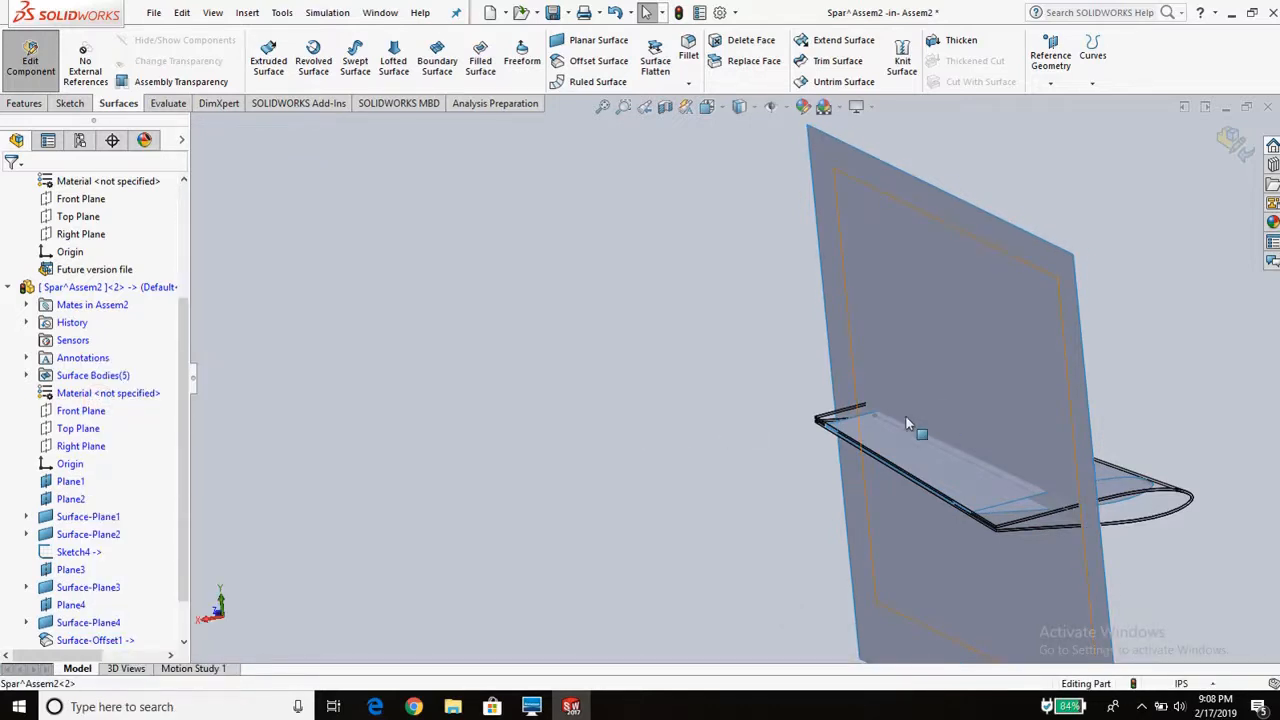
- Compare the two spanwise planar surfaces crossing the airfoil and hide Surface-Plane4 again
middle_drag(905, 415, 846, 453)
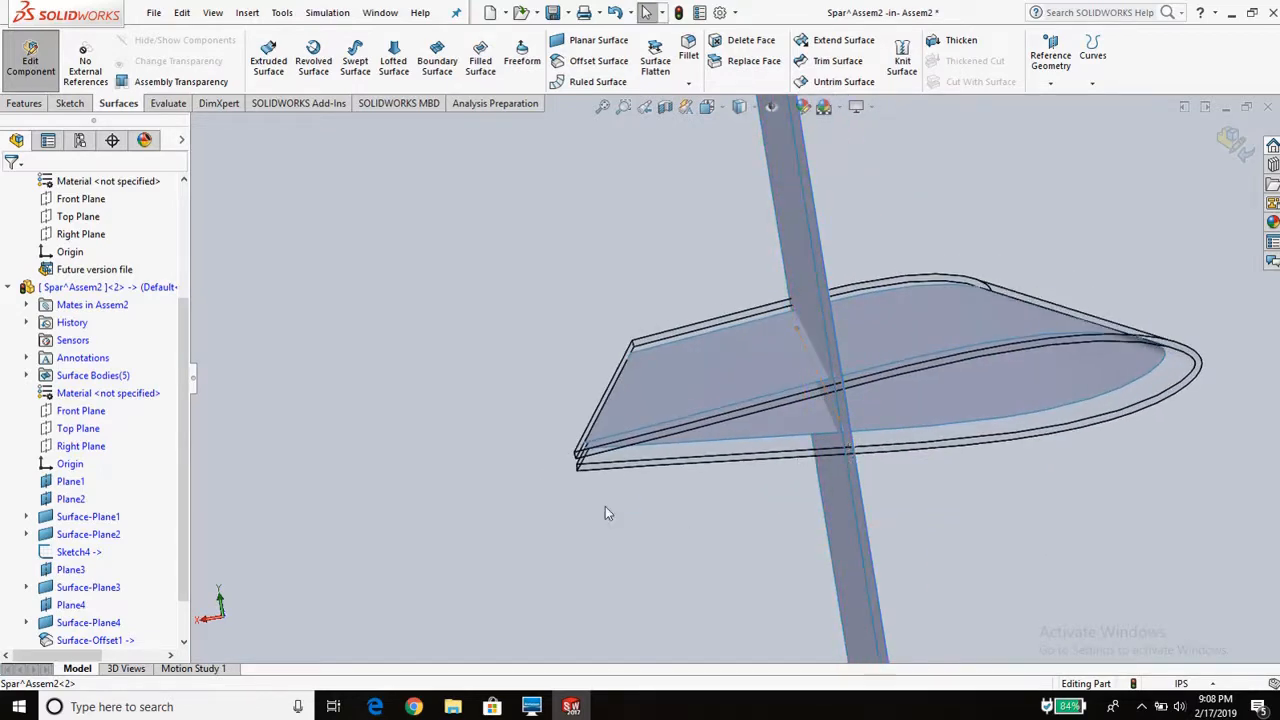
scroll(852, 560, down, 5)
click(857, 568)
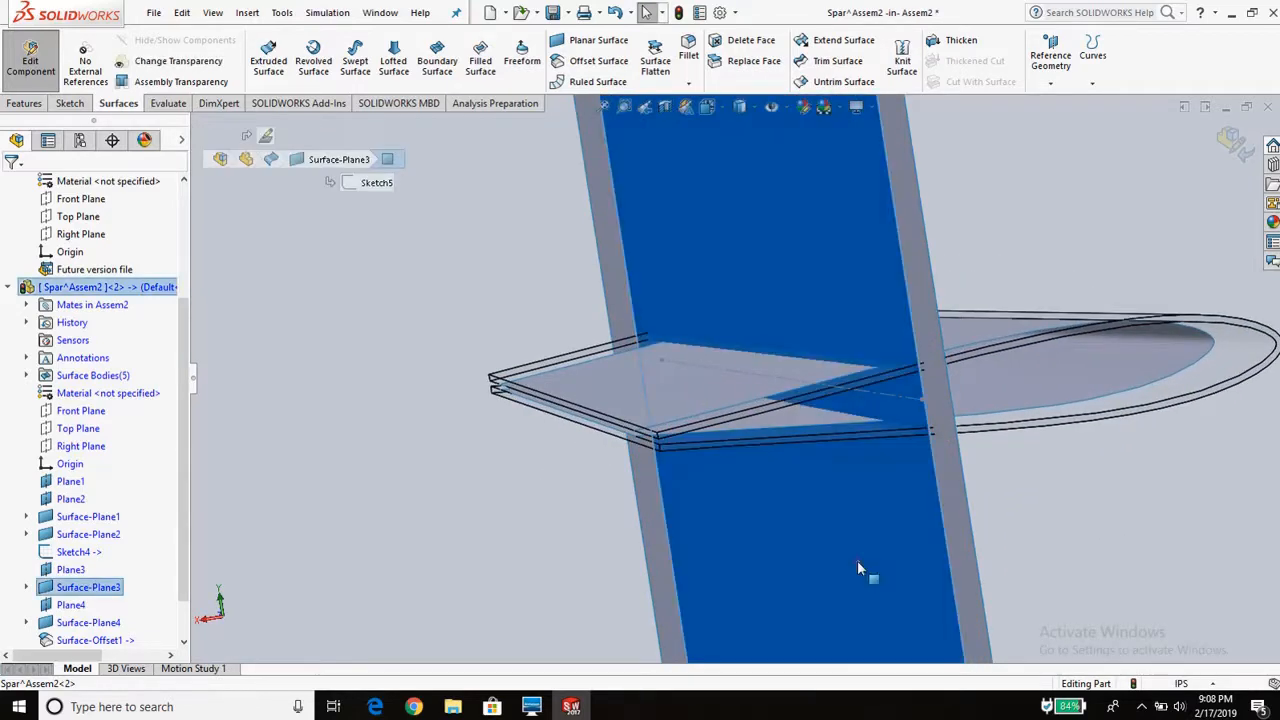
right_click(115, 623)
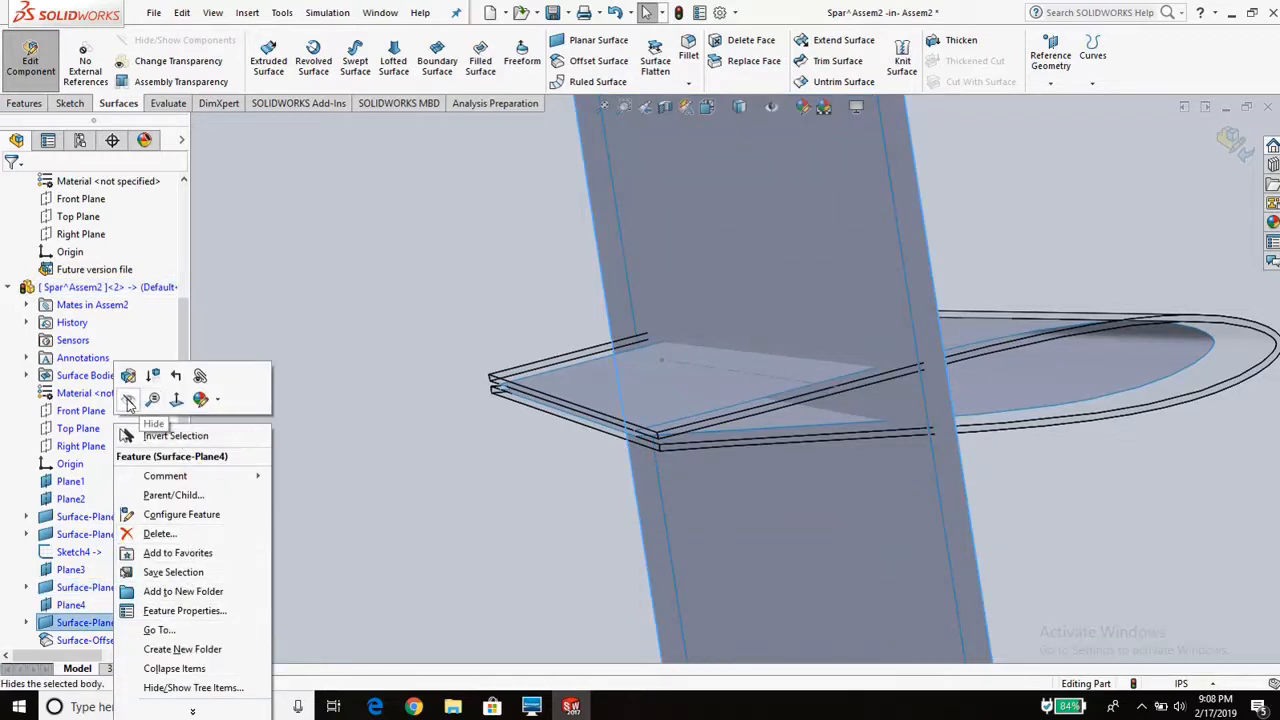
click(128, 399)
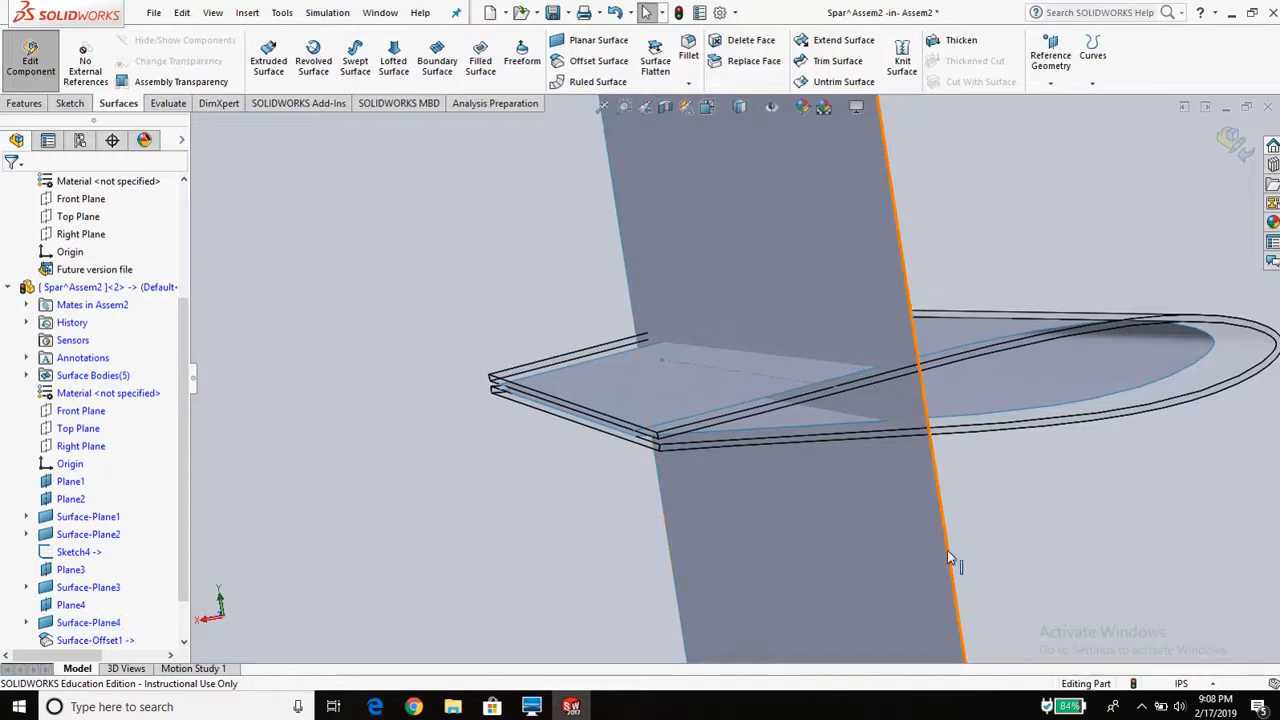
- Trim Surface-Plane3 with the trimmed offset surface, Surface-Trim2, as the trim tool, removing the portion outside the airfoil profile
mouse_move(901, 479)
middle_down()
mouse_move(873, 521)
mouse_move(893, 473)
middle_up()
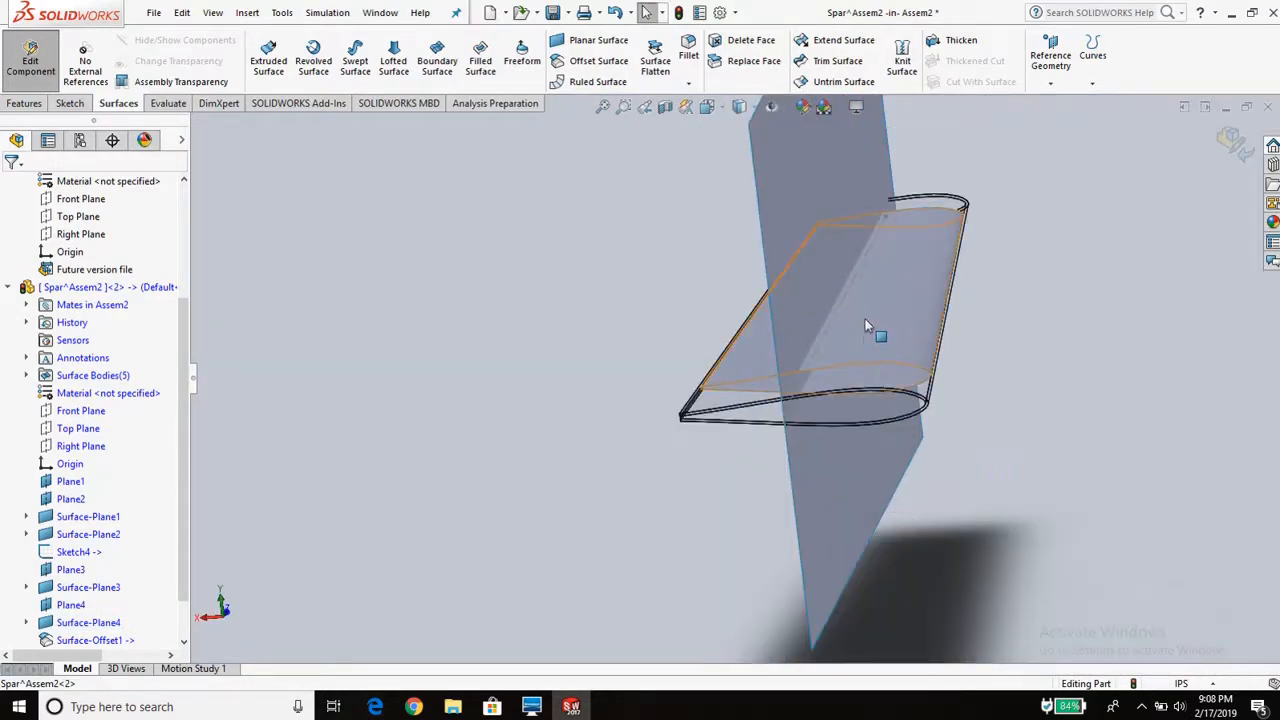
middle_drag(885, 347, 751, 323)
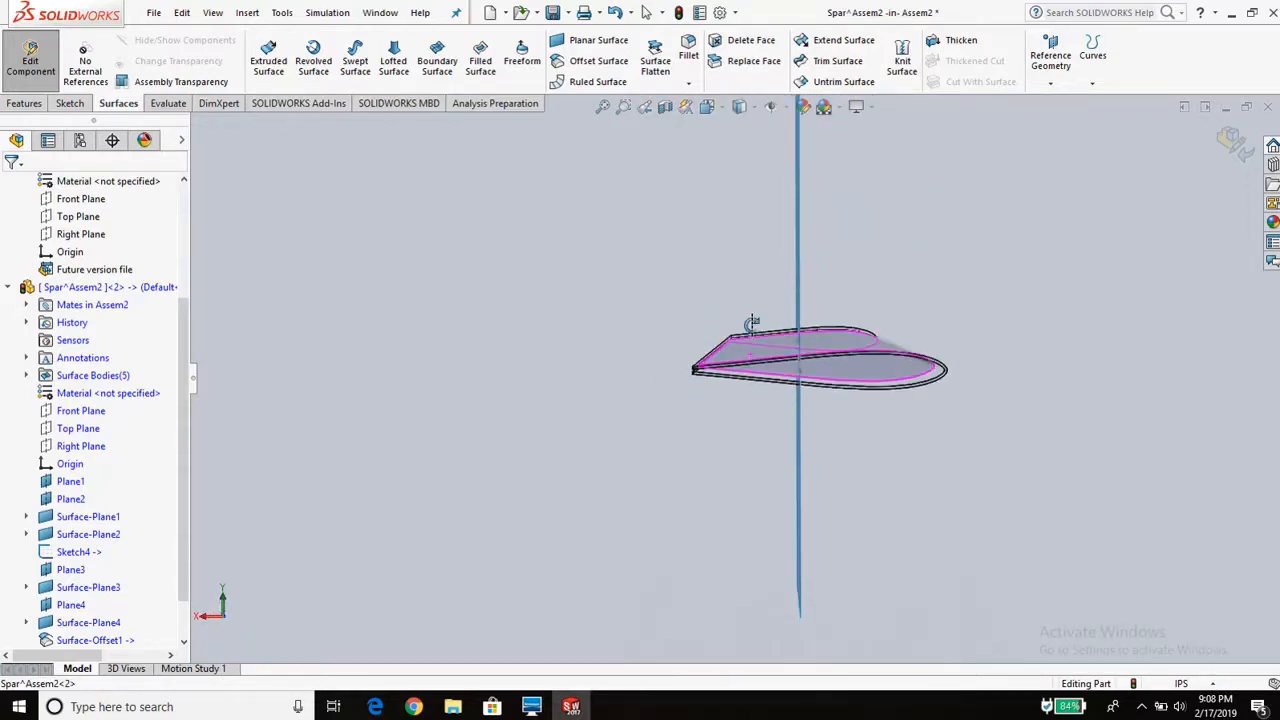
scroll(809, 403, up, 3)
middle_drag(739, 384, 640, 352)
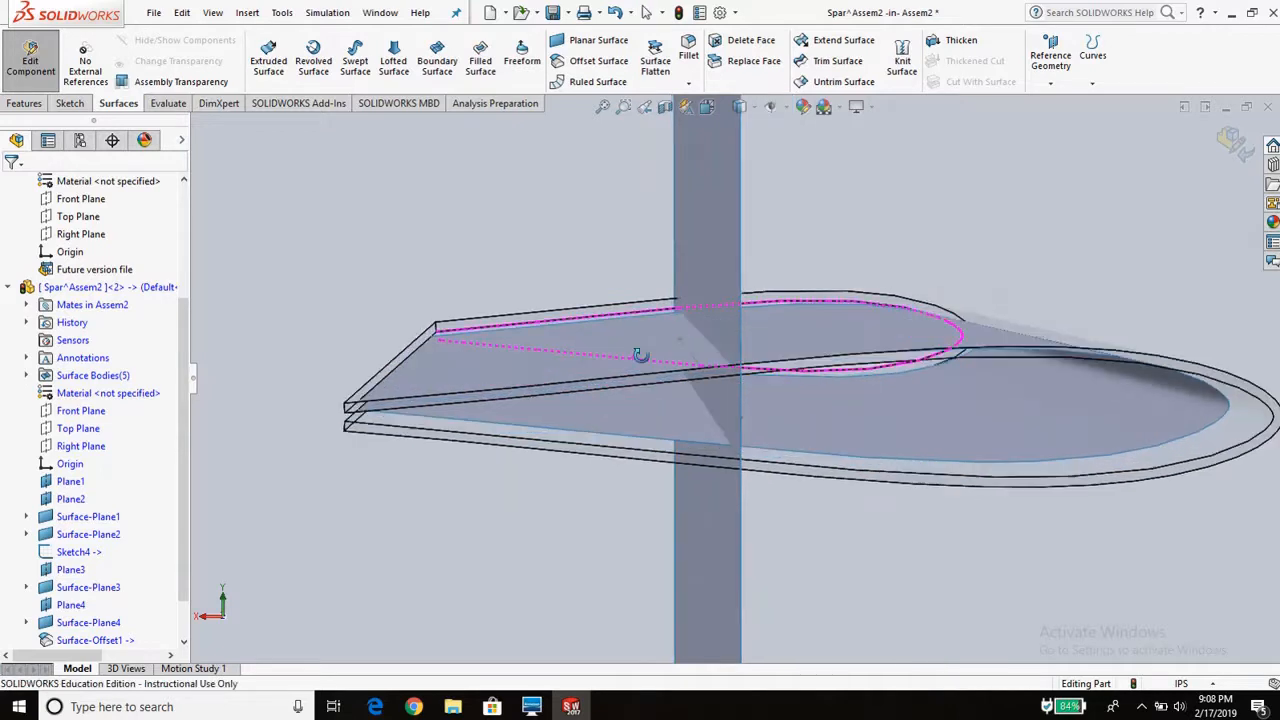
click(830, 61)
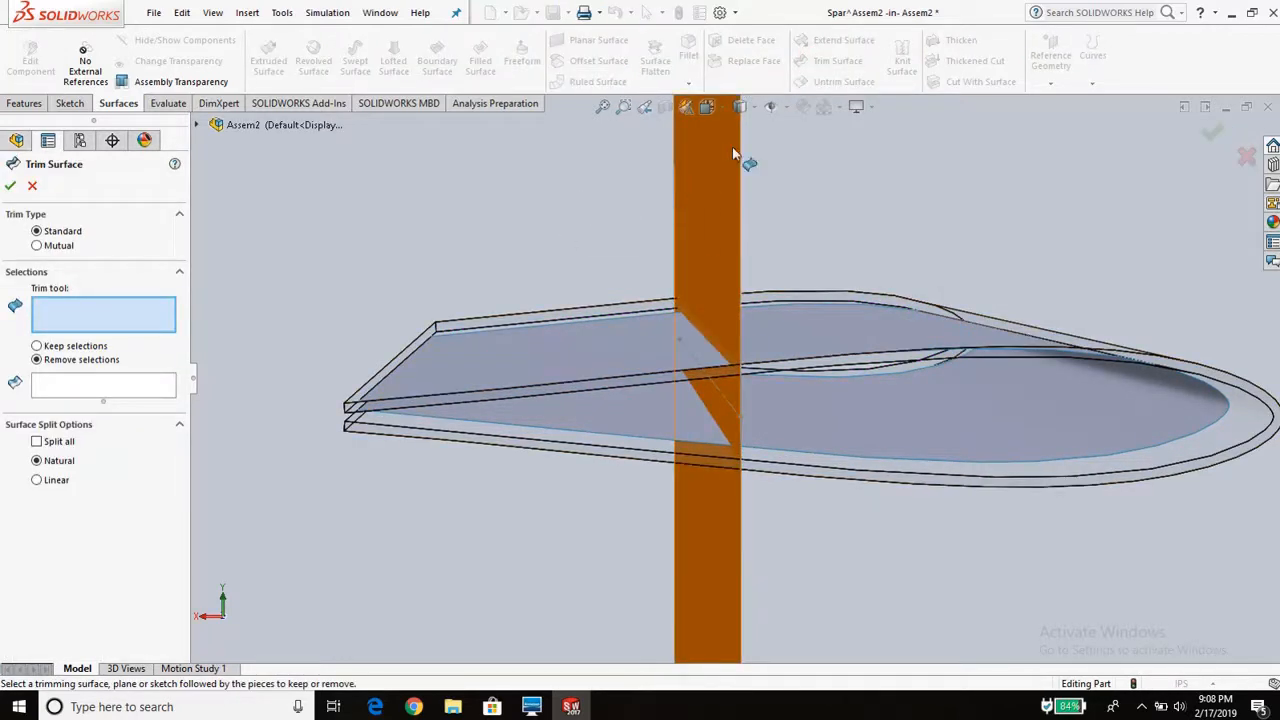
click(691, 219)
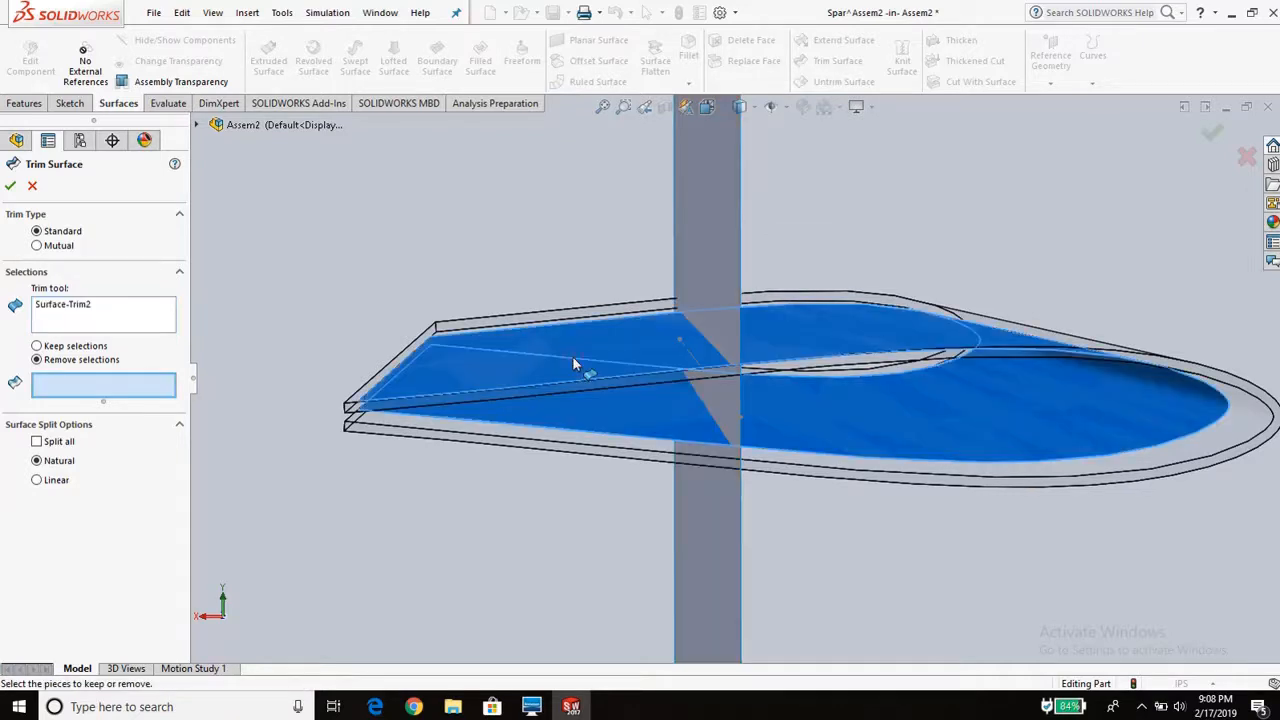
click(718, 190)
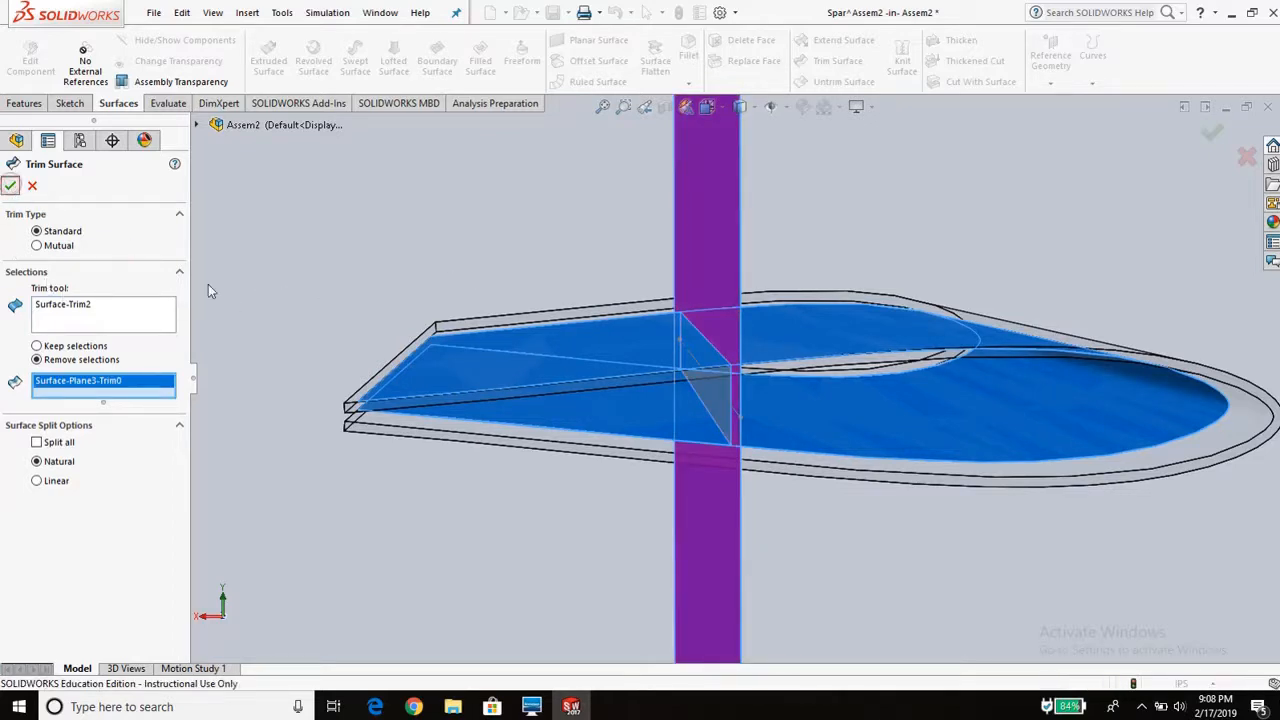
click(10, 187)
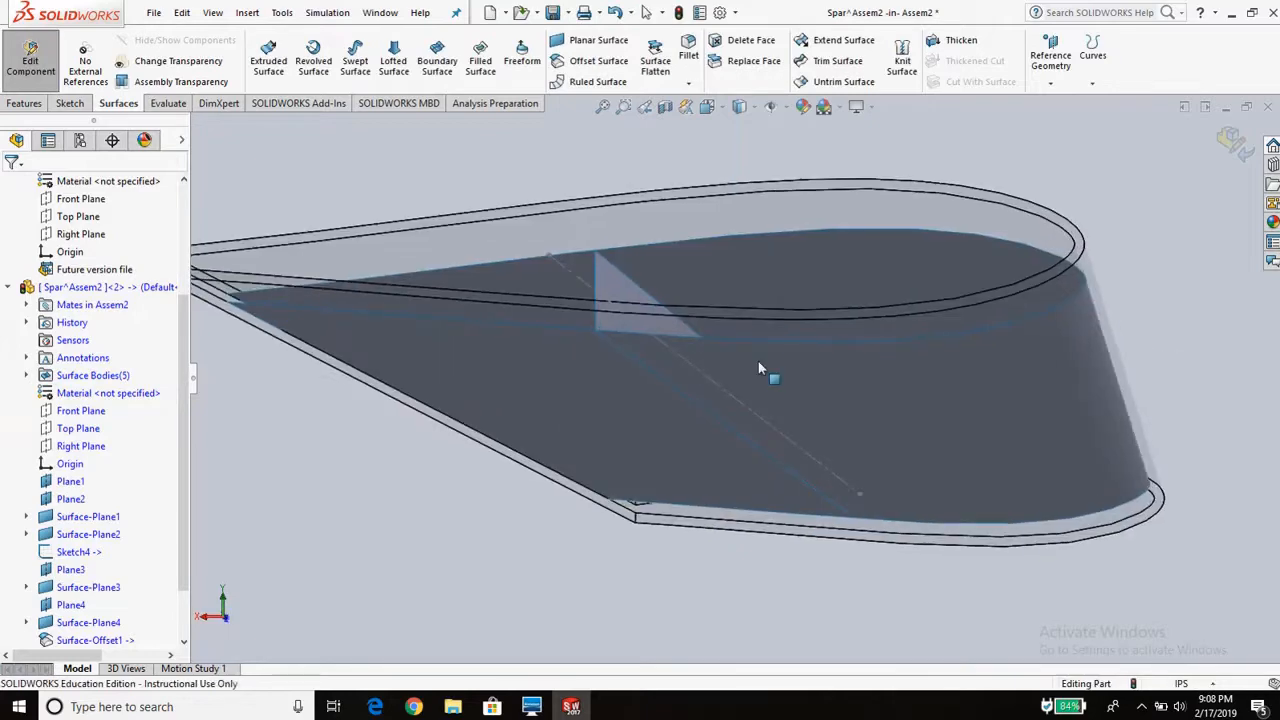
- Show the Surface-Plane4 body beside the trimmed Surface-Plane3
middle_drag(758, 361, 757, 386)
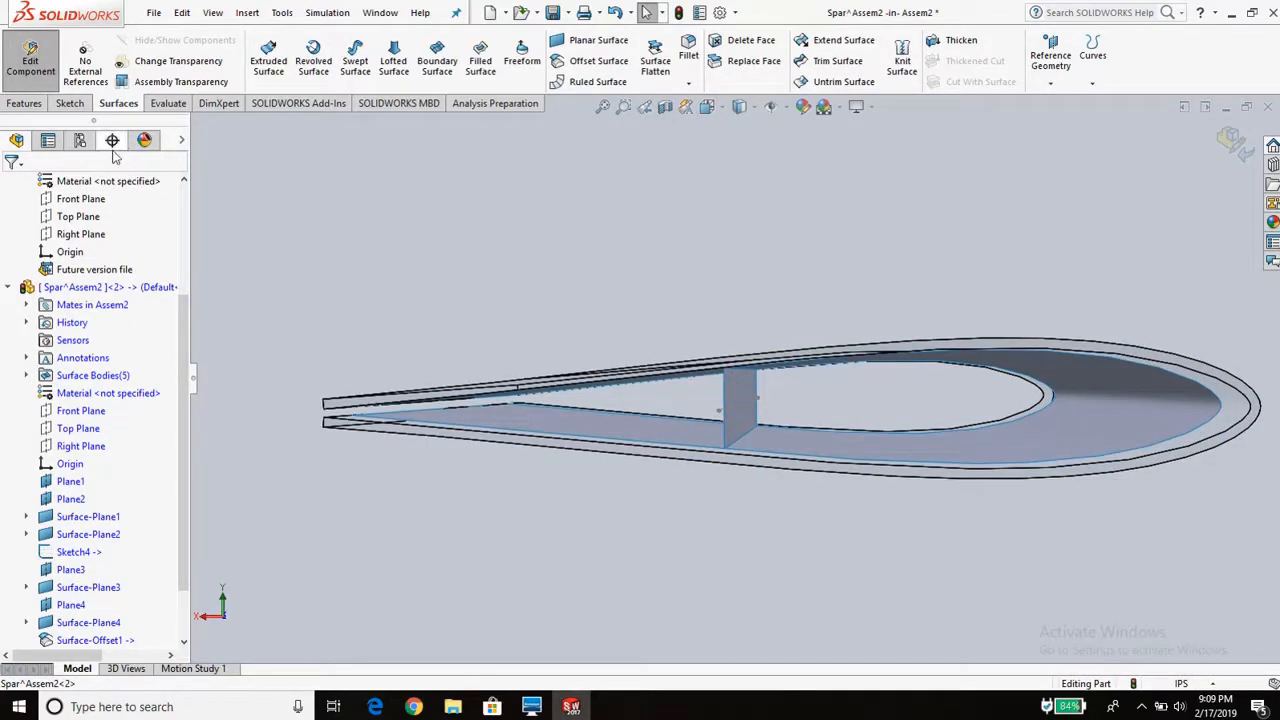
scroll(100, 497, down, 4)
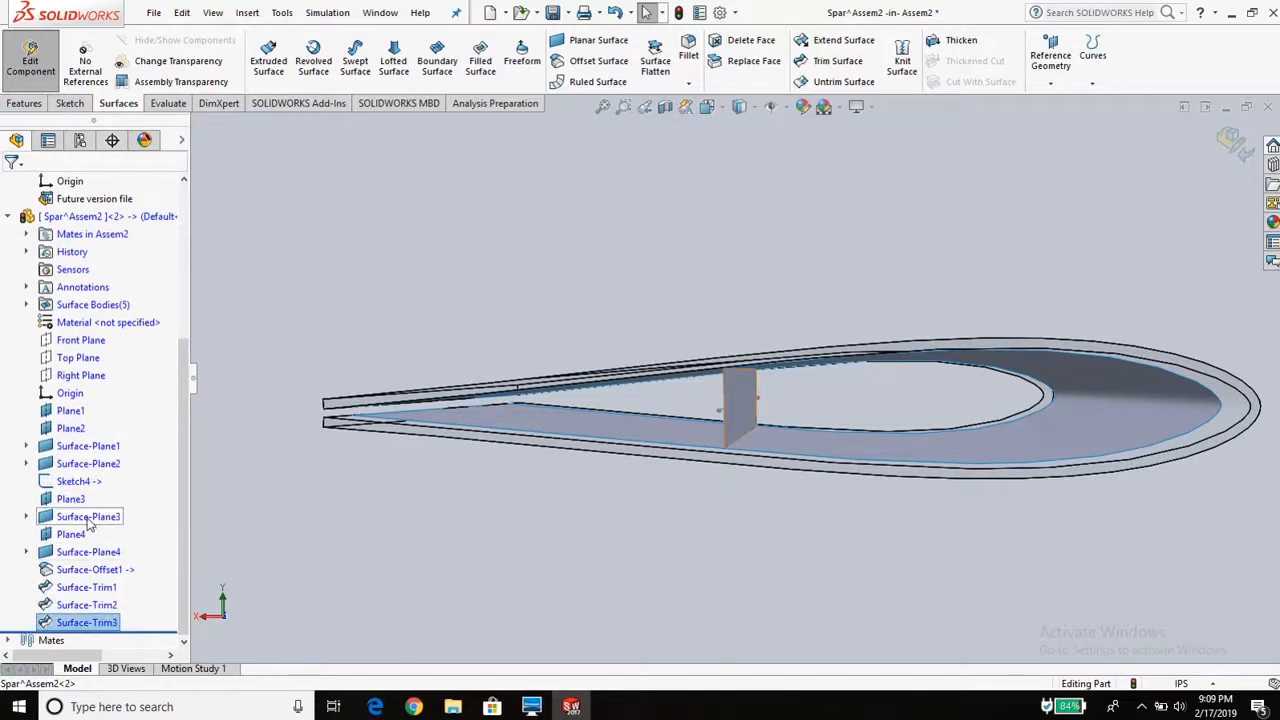
right_click(88, 519)
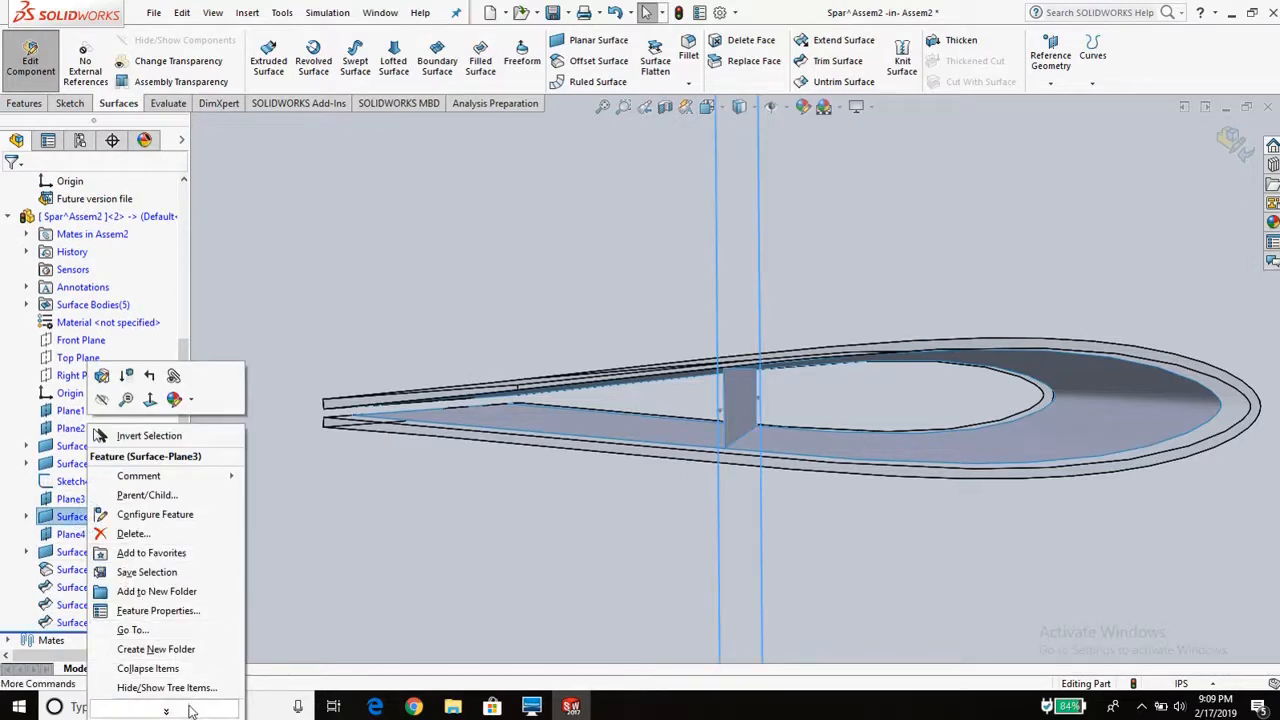
mouse_move(166, 710)
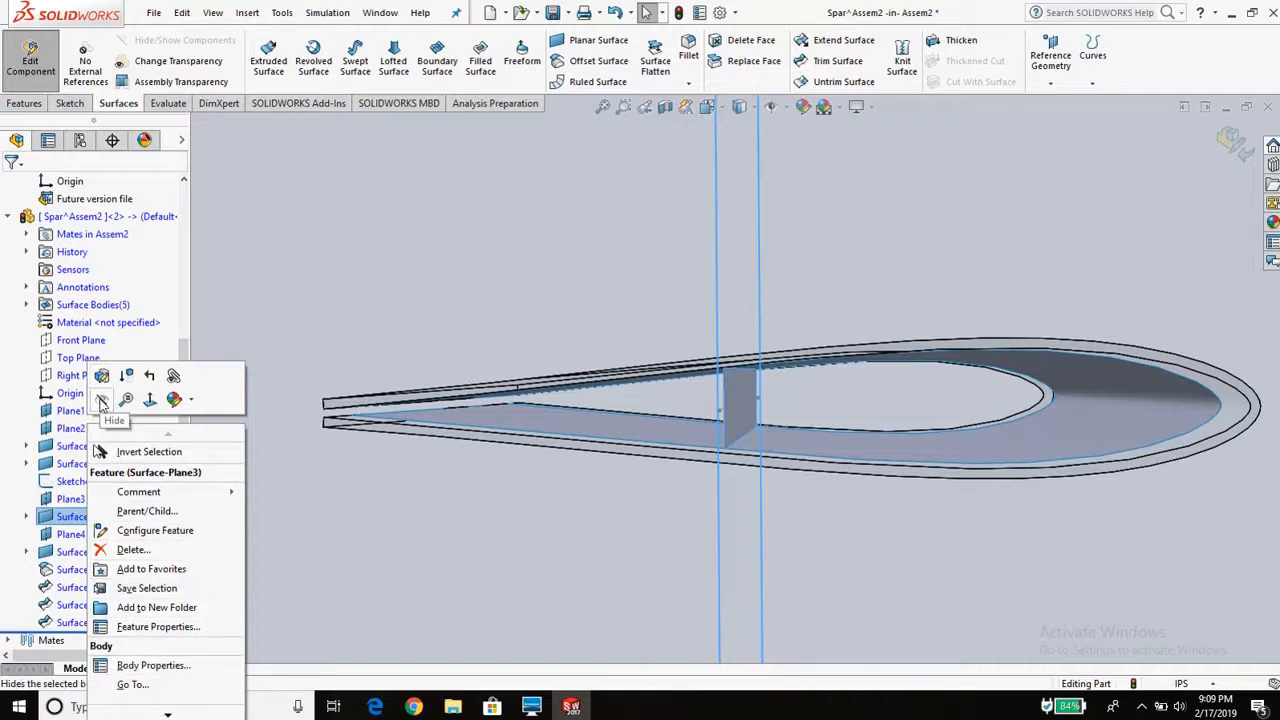
click(263, 331)
right_click(107, 552)
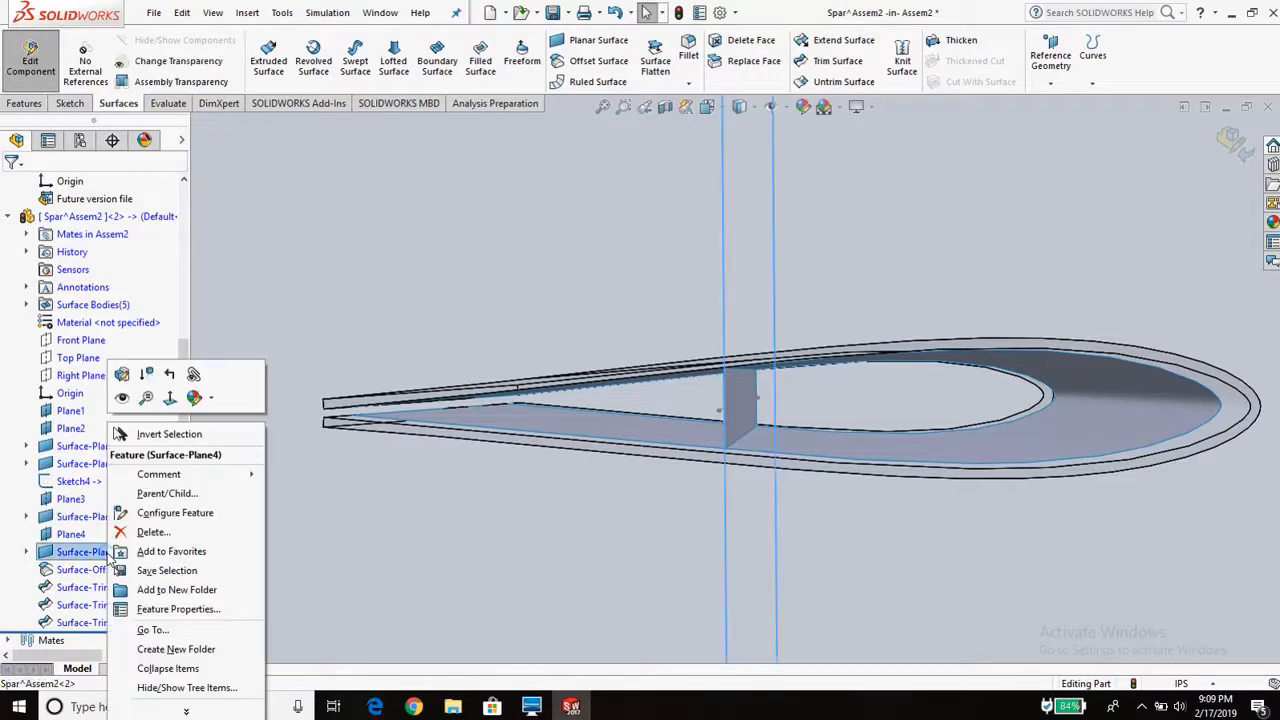
click(147, 399)
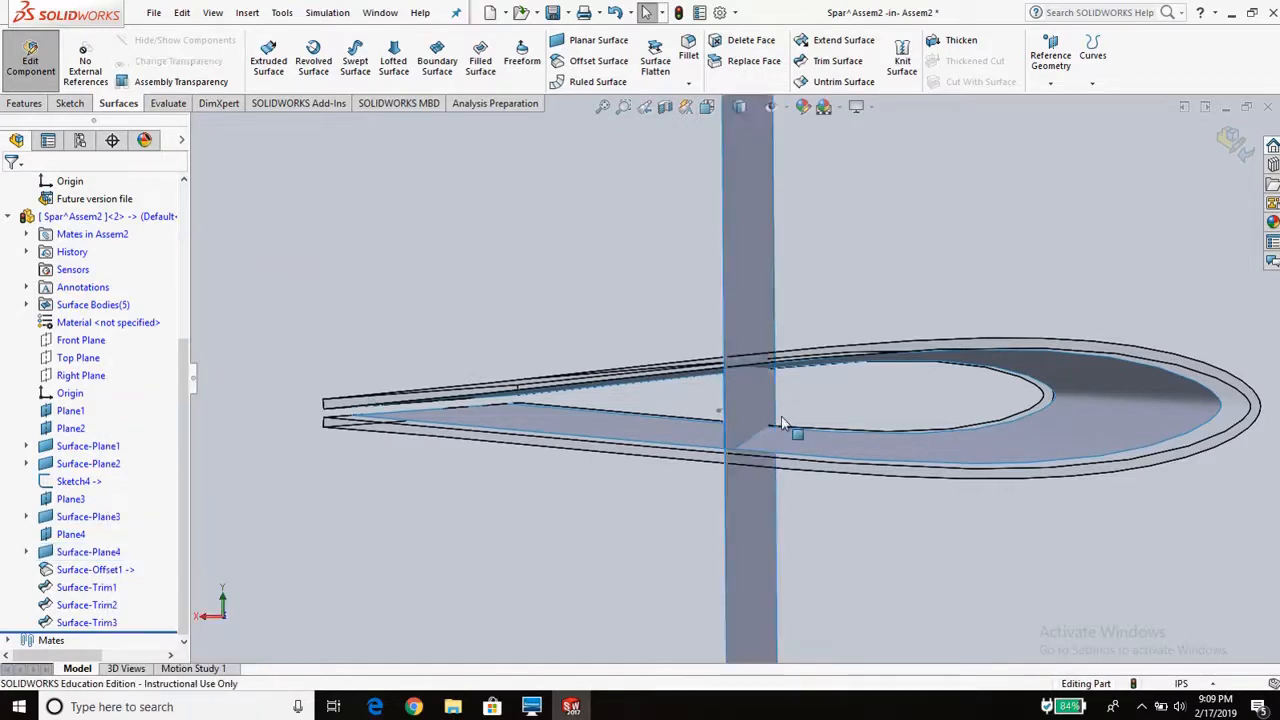
- Trim Surface-Plane4 with Surface-Trim2 as the trim tool, removing the portion outside the airfoil profile
mouse_move(716, 379)
middle_down()
mouse_move(732, 380)
mouse_move(722, 385)
middle_up()
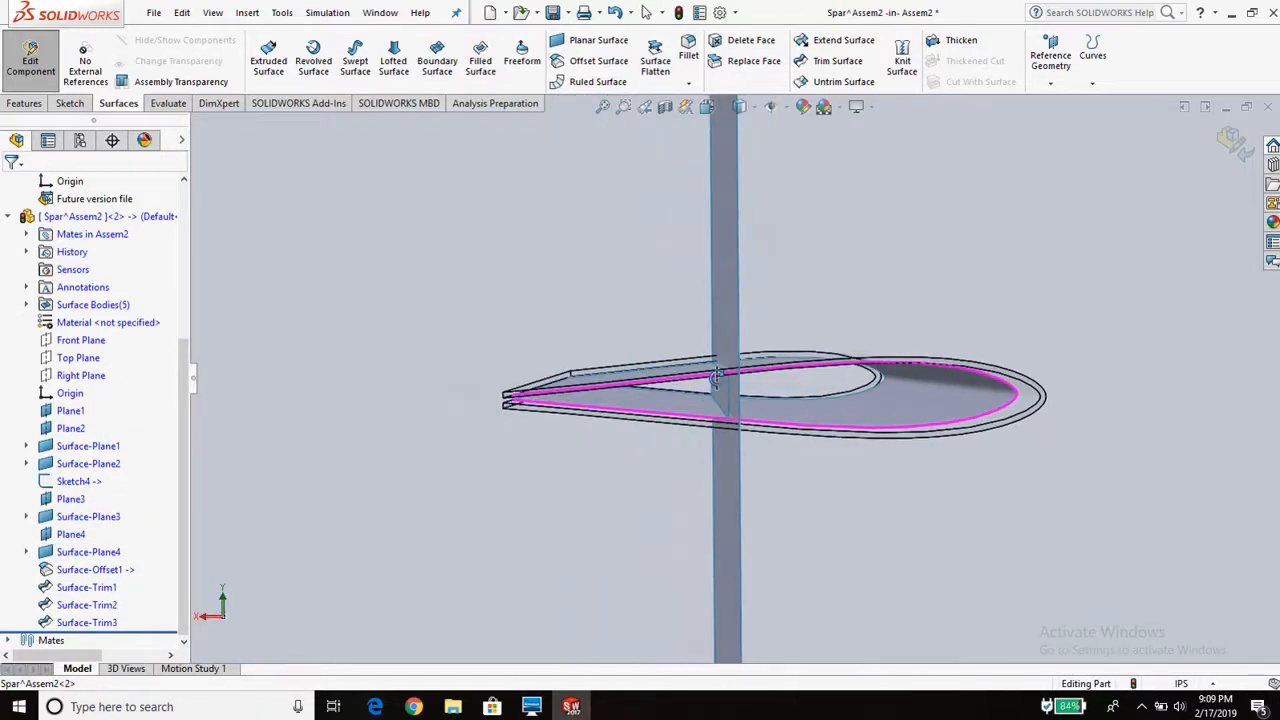
scroll(722, 378, down, 2)
middle_drag(744, 246, 752, 250)
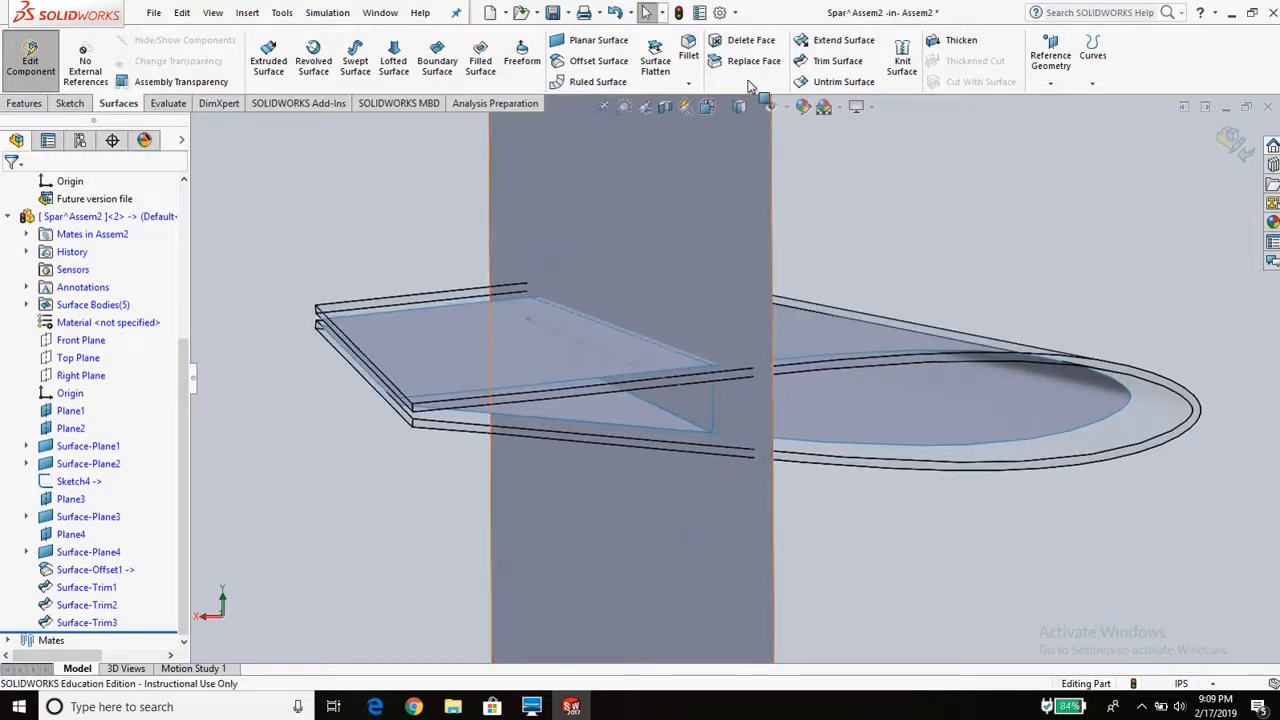
click(855, 64)
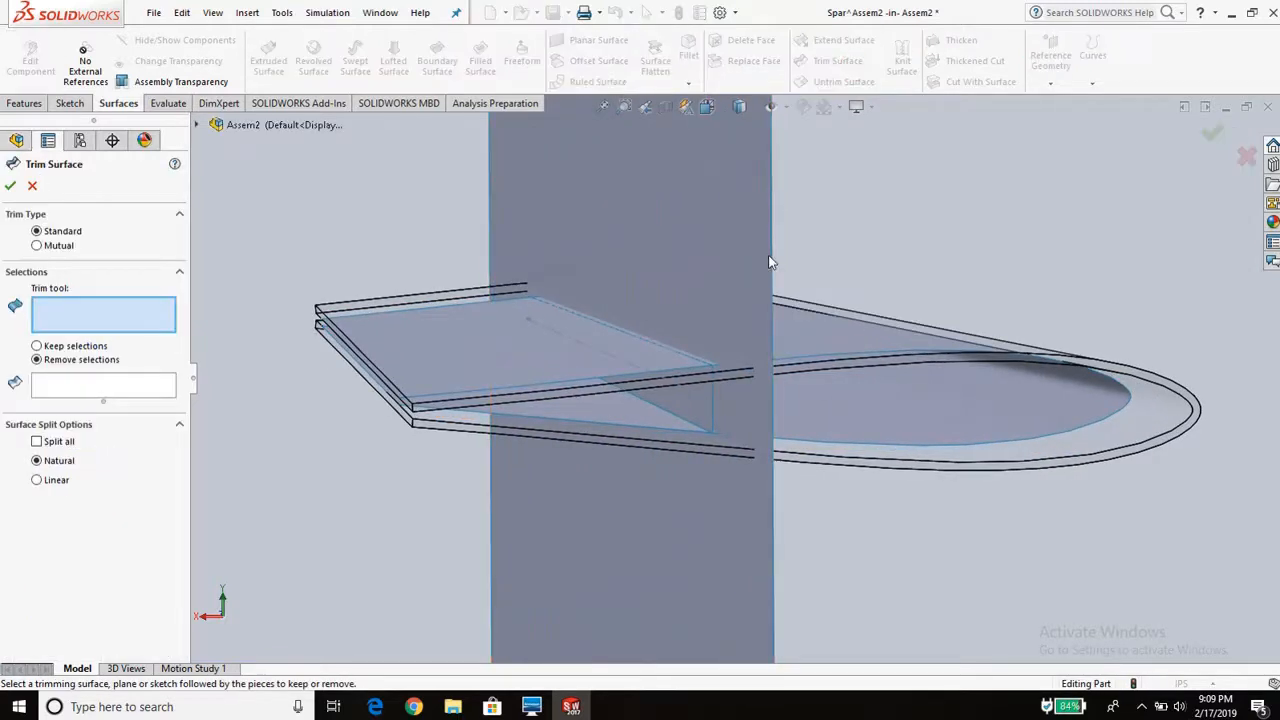
click(855, 408)
click(705, 190)
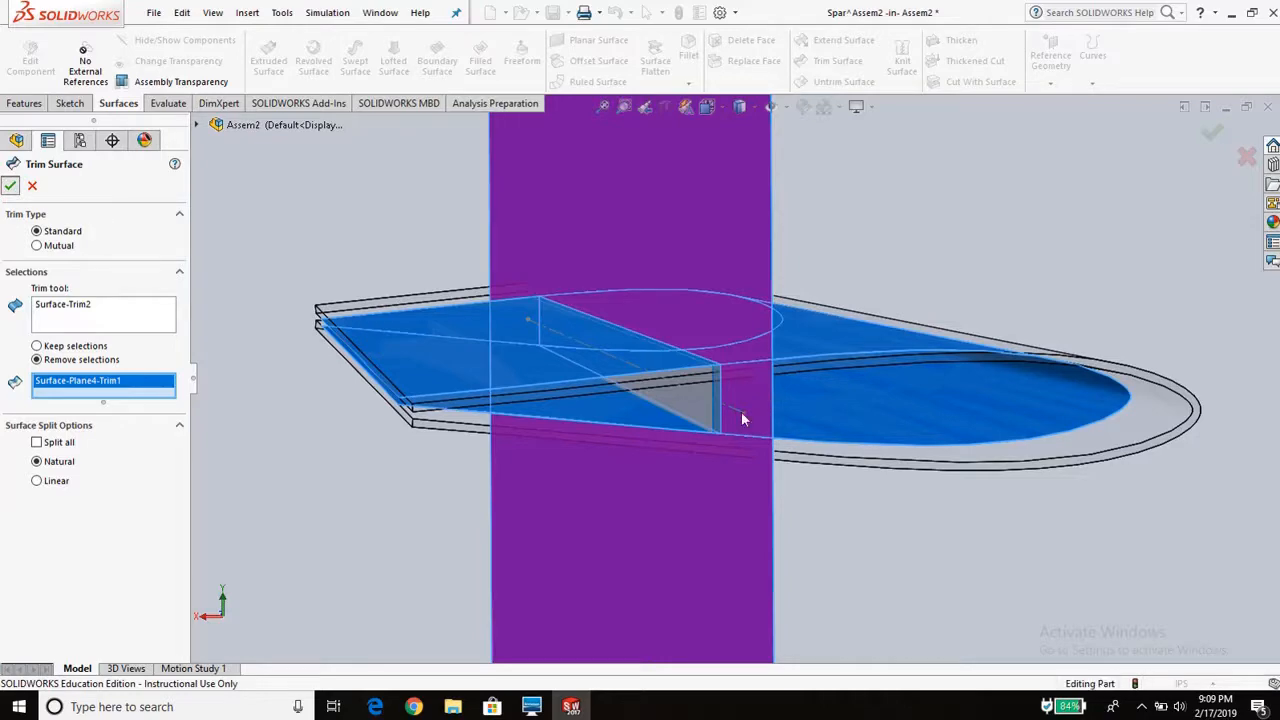
- Start a solid loft in the Spar part with the Surface-Trim3 body as the first profile, removing the stray edge from the profiles
middle_drag(756, 410, 652, 338)
scroll(600, 372, down, 5)
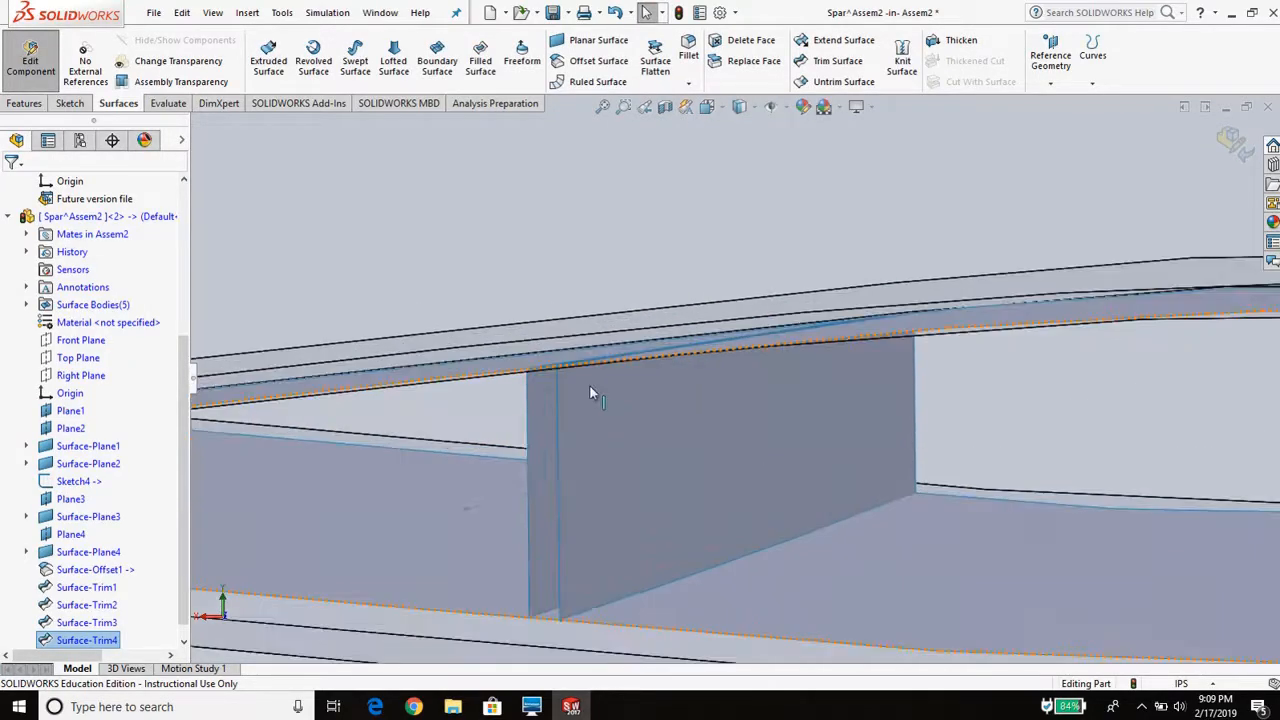
middle_drag(590, 393, 590, 367)
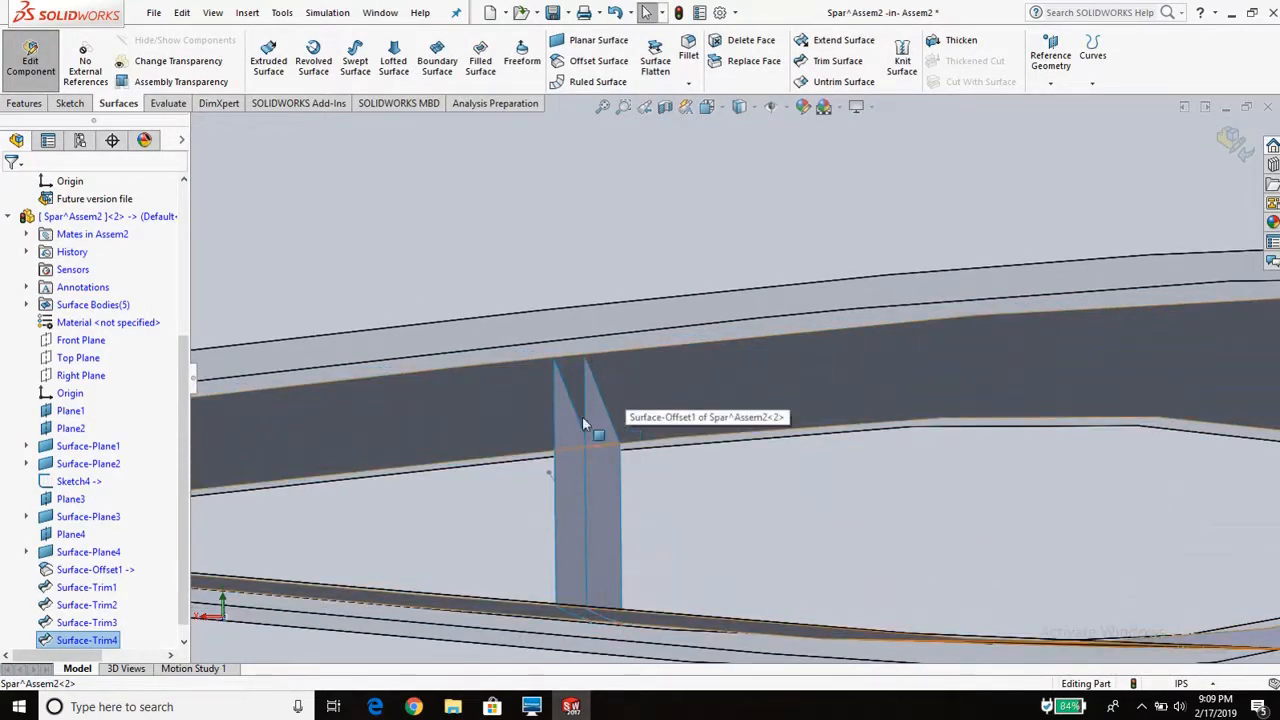
middle_drag(582, 418, 579, 420)
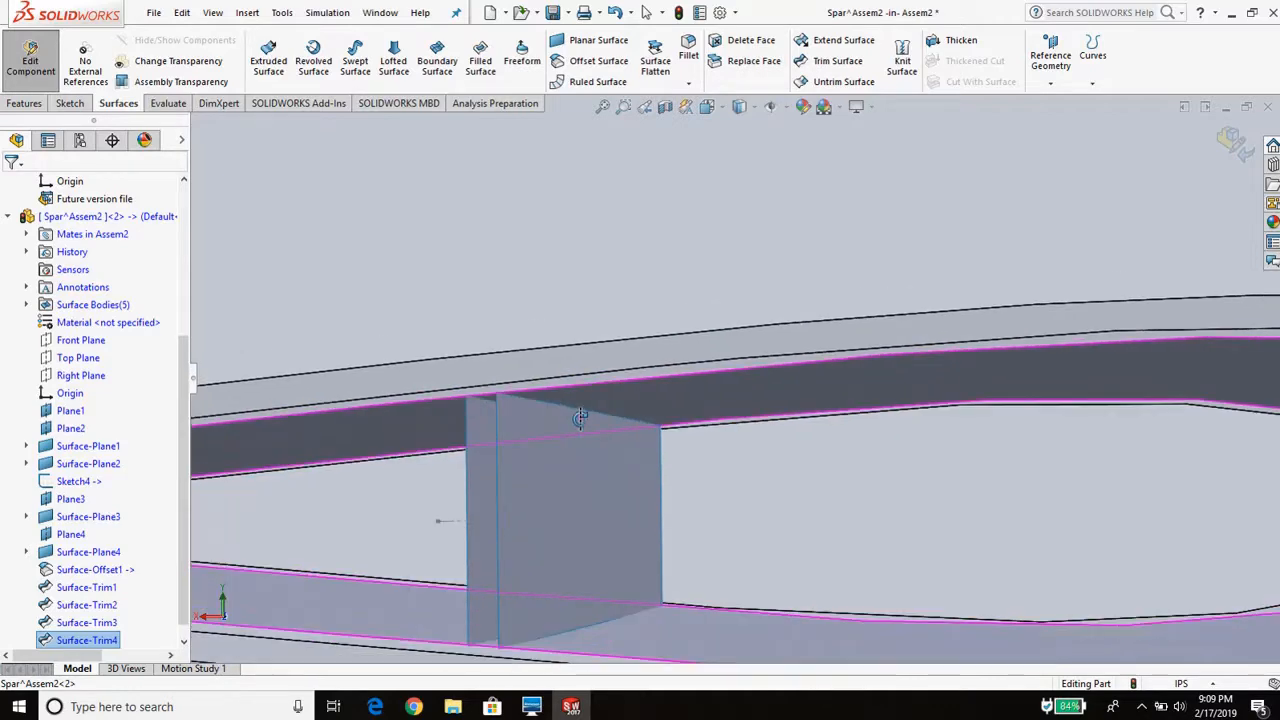
scroll(576, 405, up, 4)
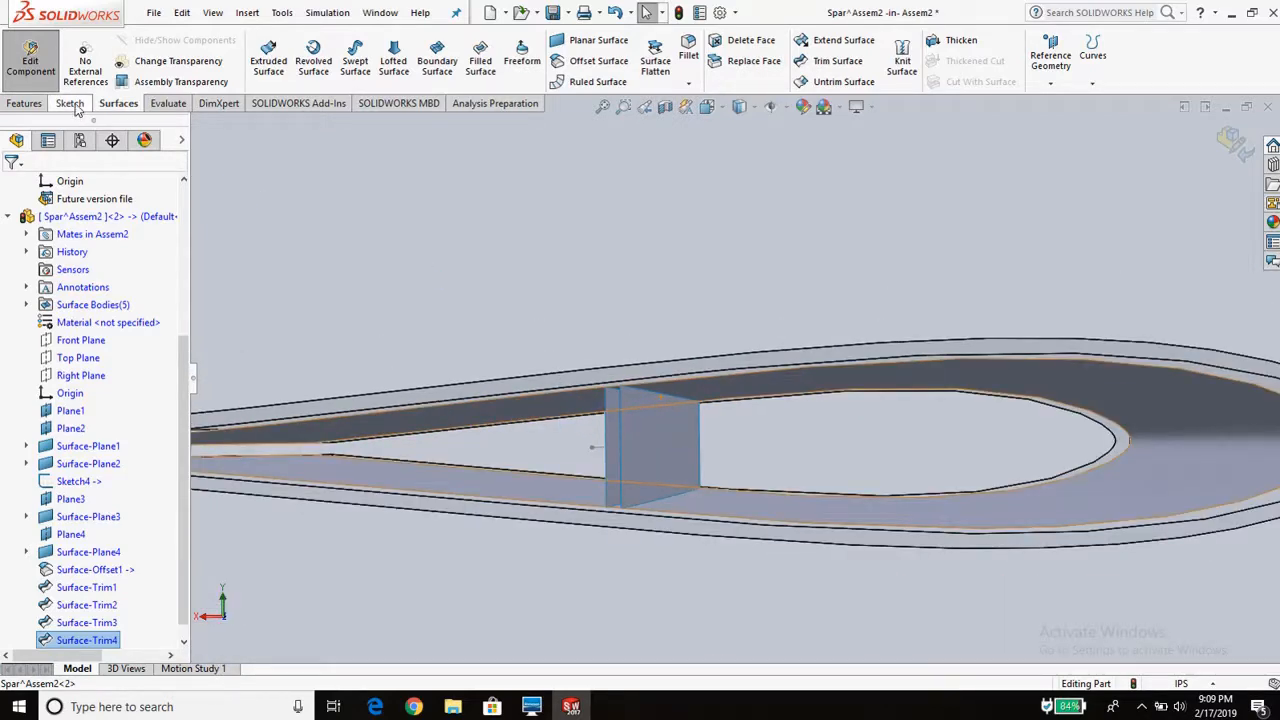
click(70, 104)
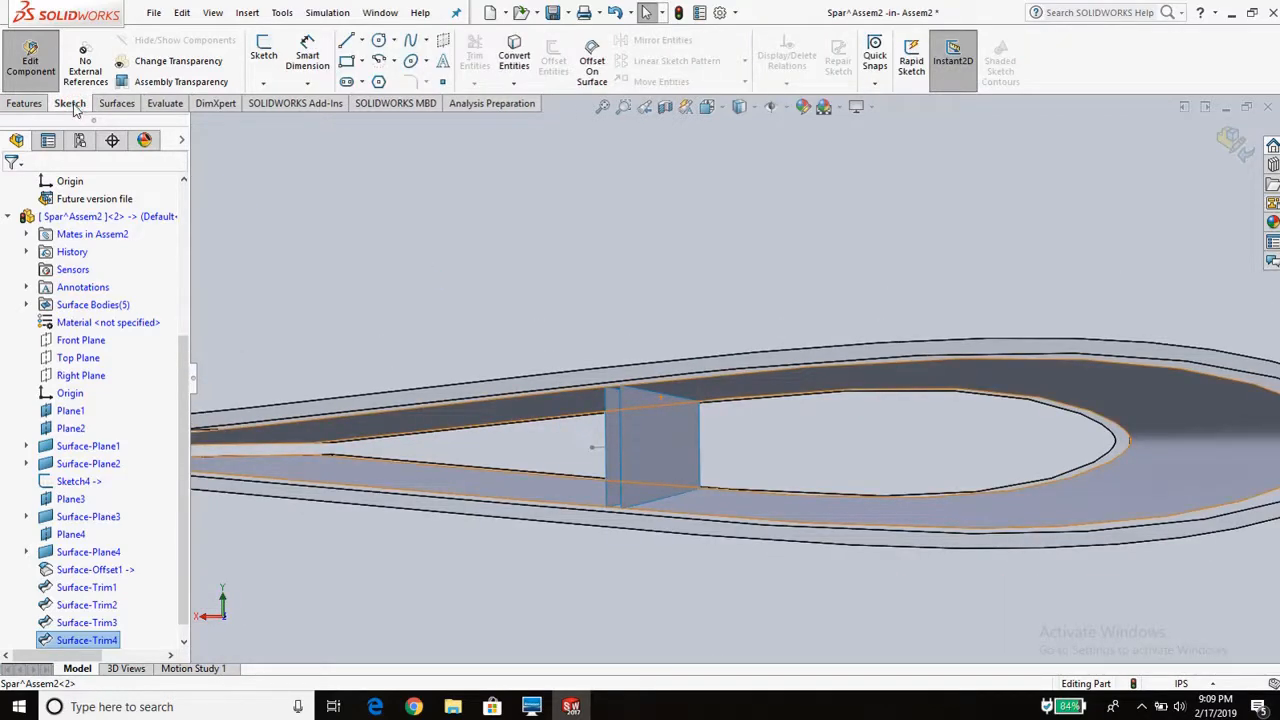
click(27, 104)
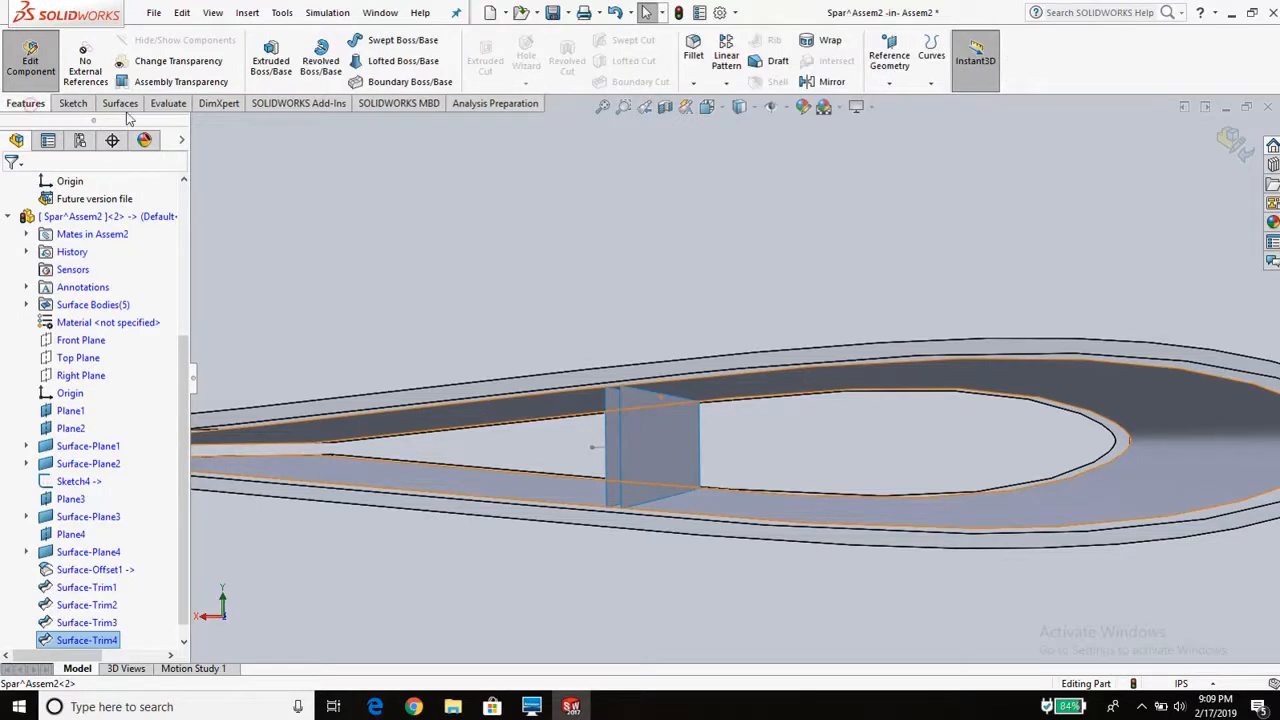
click(381, 72)
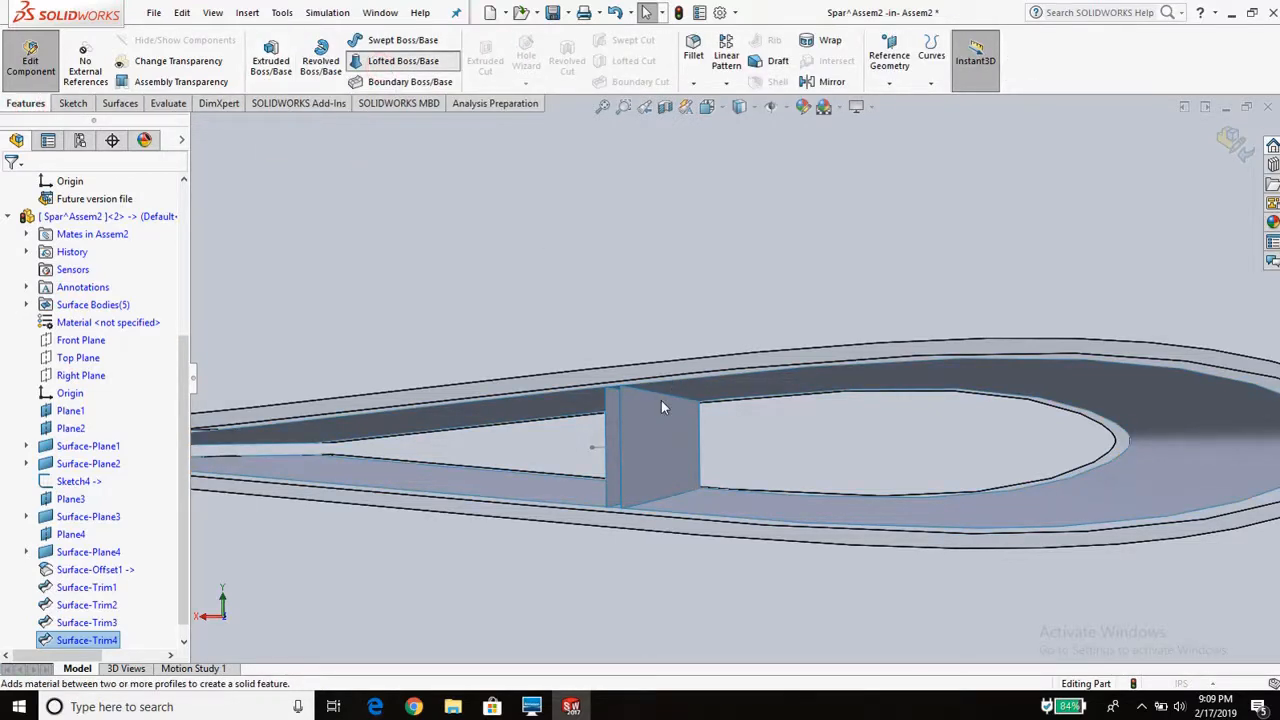
scroll(603, 447, down, 2)
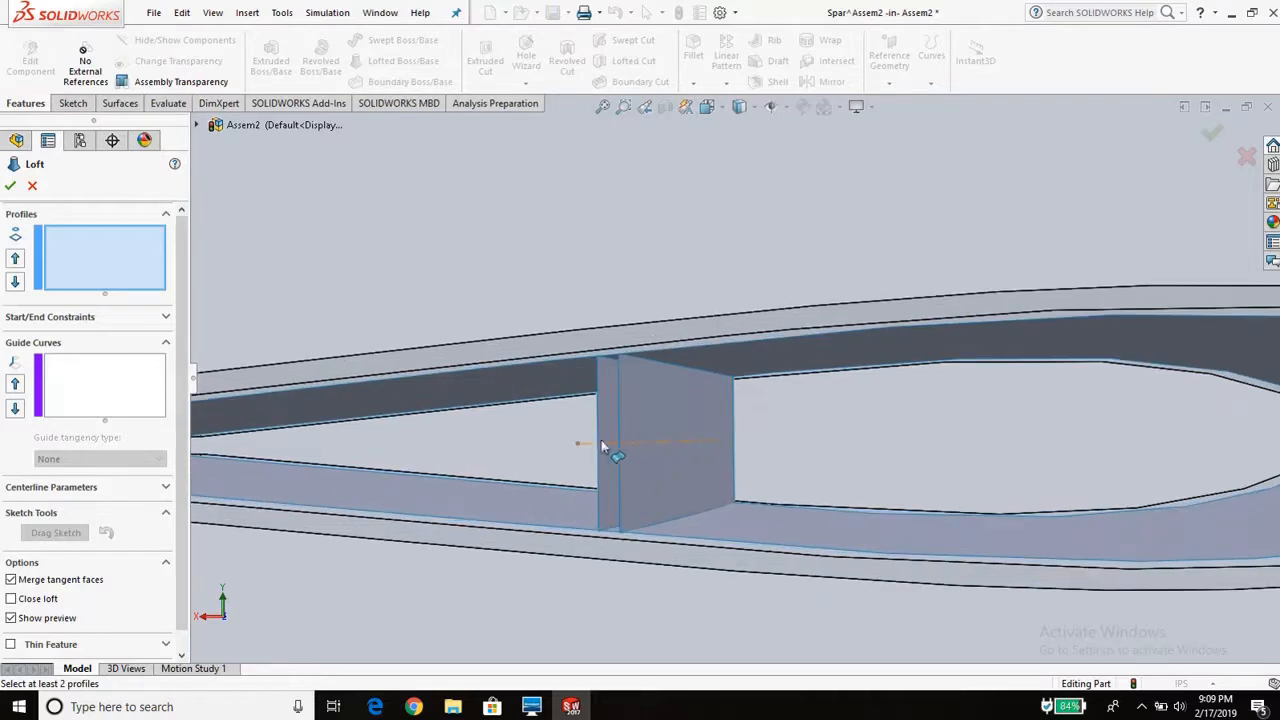
scroll(594, 422, down, 2)
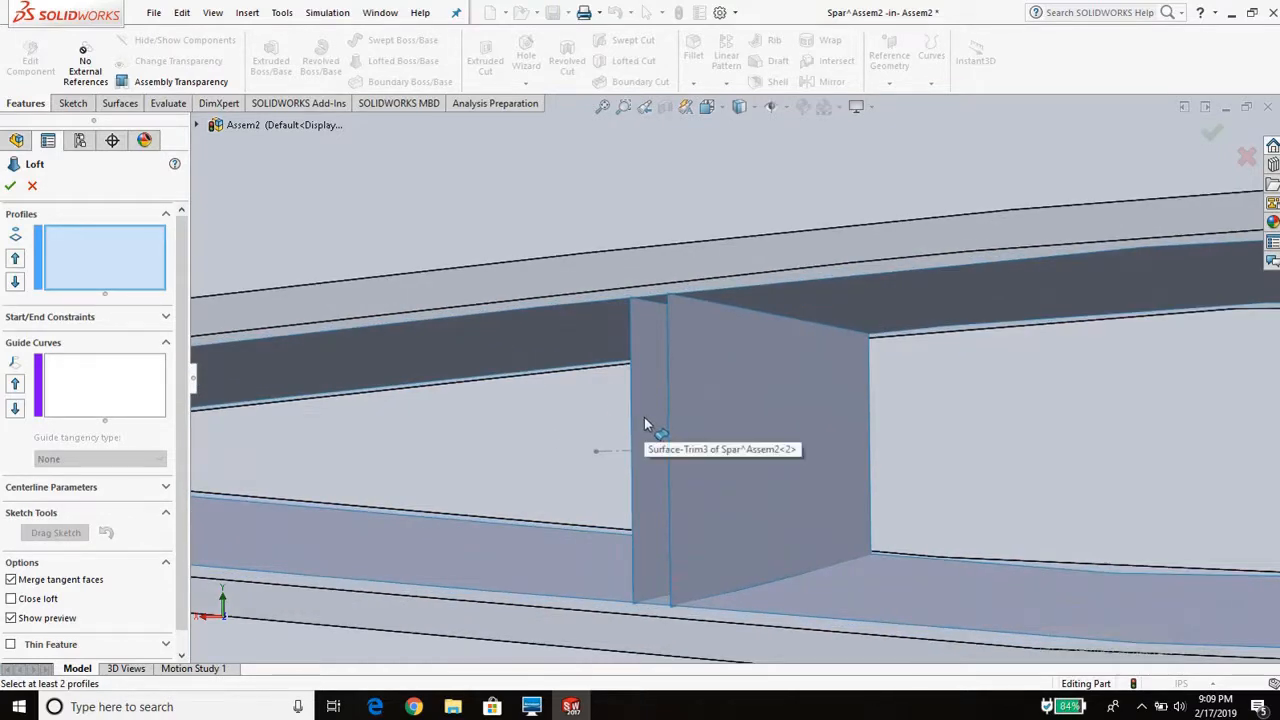
click(634, 418)
click(634, 418)
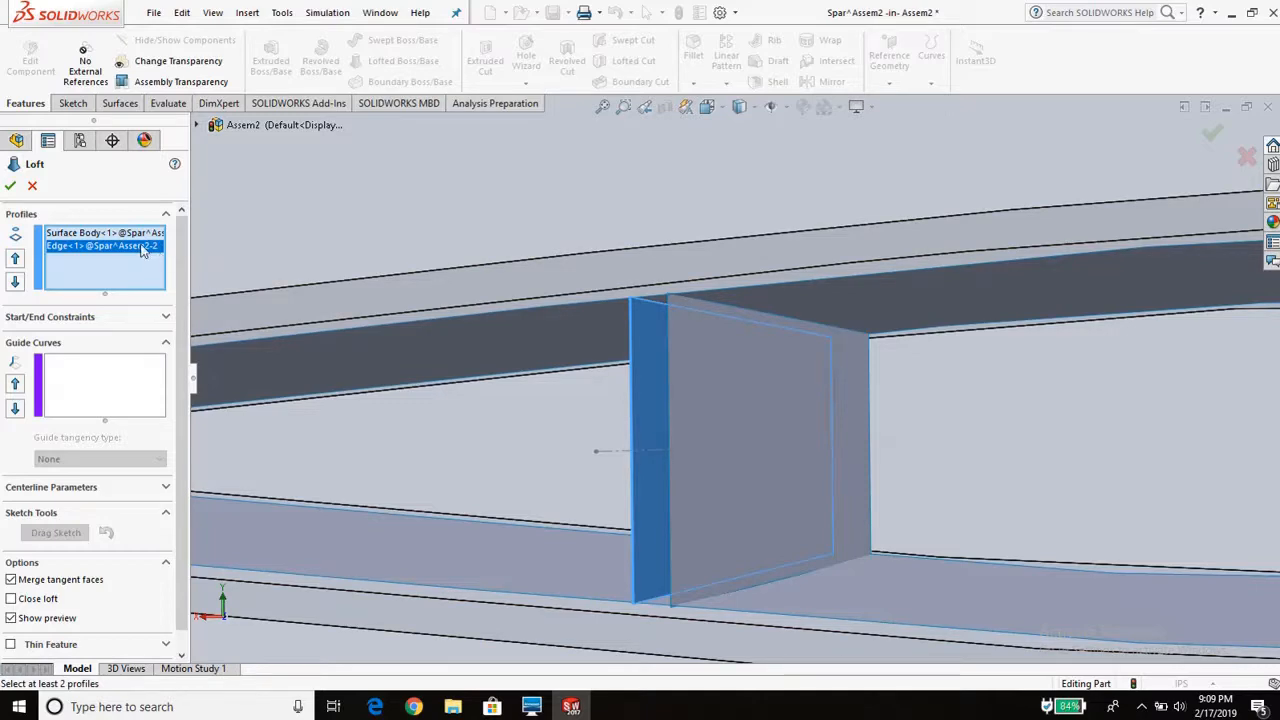
key(Delete)
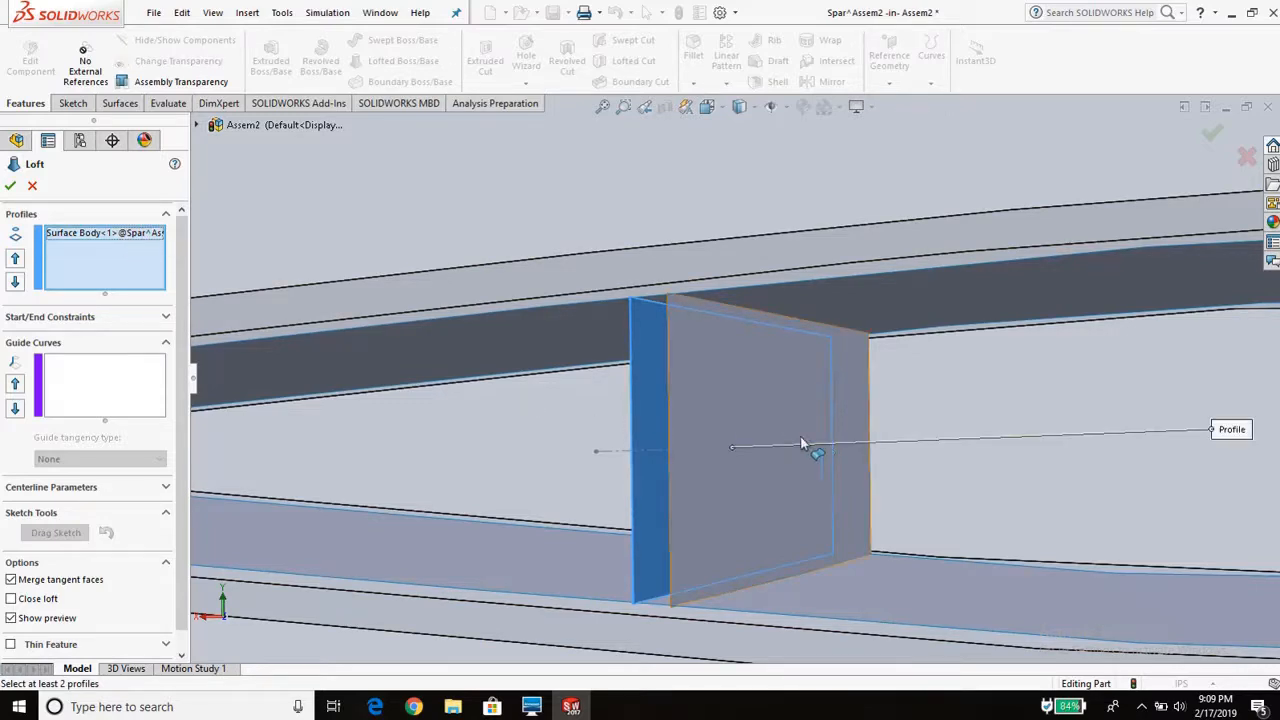
- Add the other trimmed planar surface body as the second profile and create the solid loft between them
middle_drag(808, 443, 1019, 348)
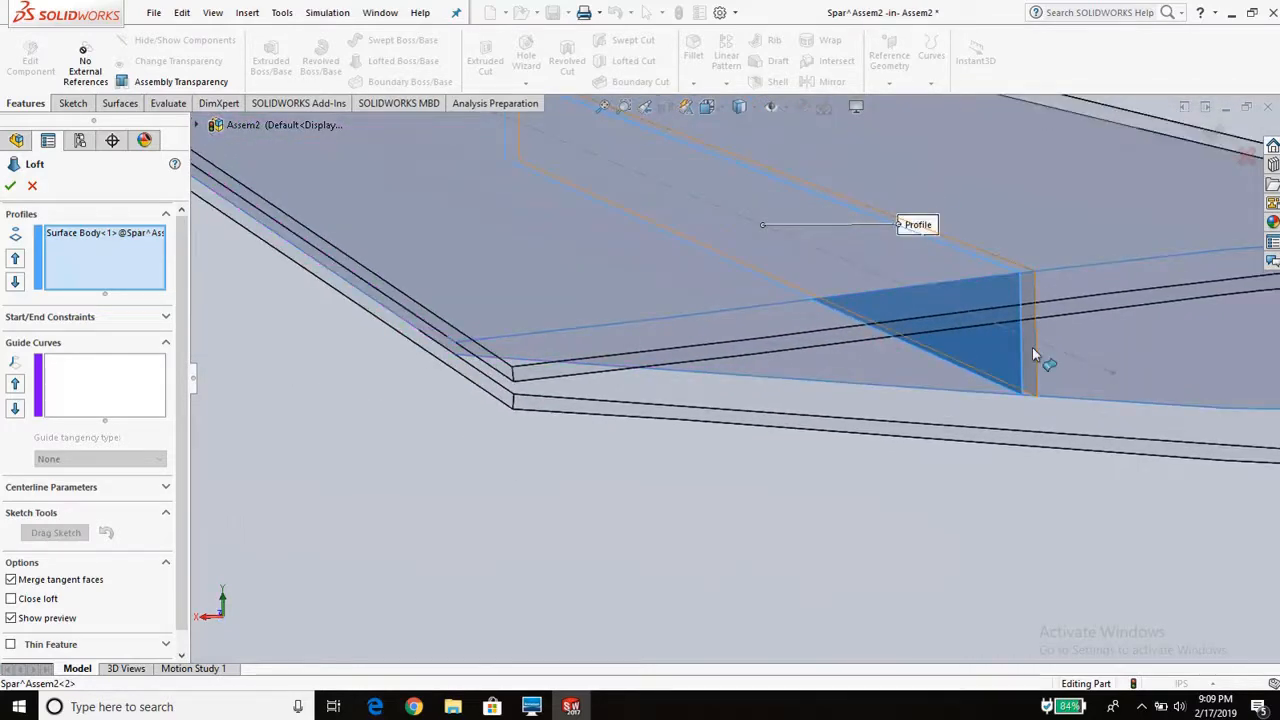
click(1033, 348)
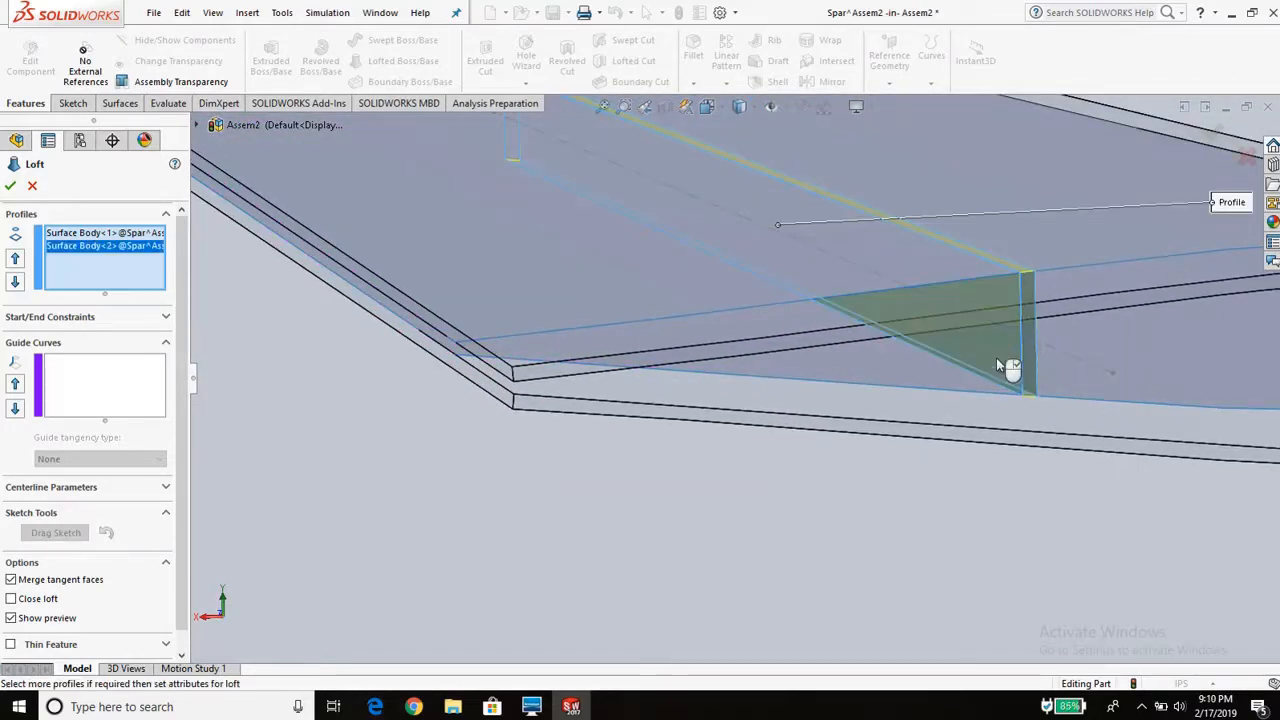
middle_drag(1008, 363, 777, 318)
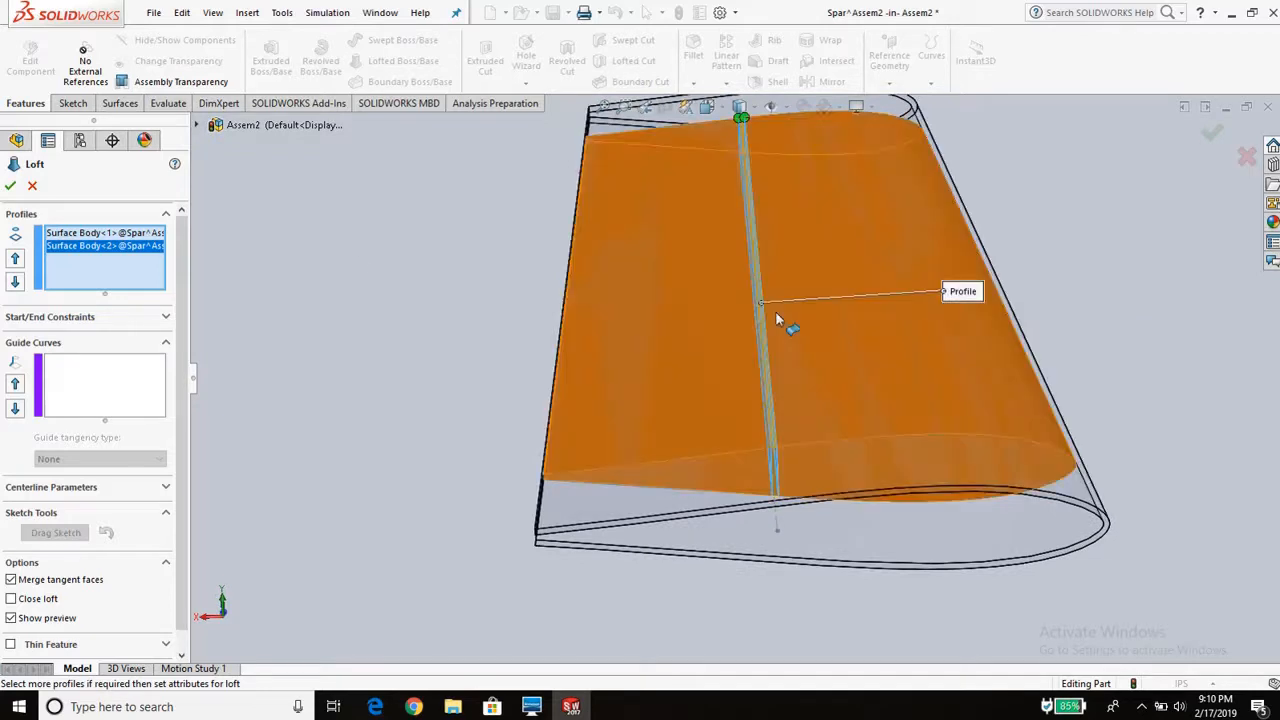
click(11, 187)
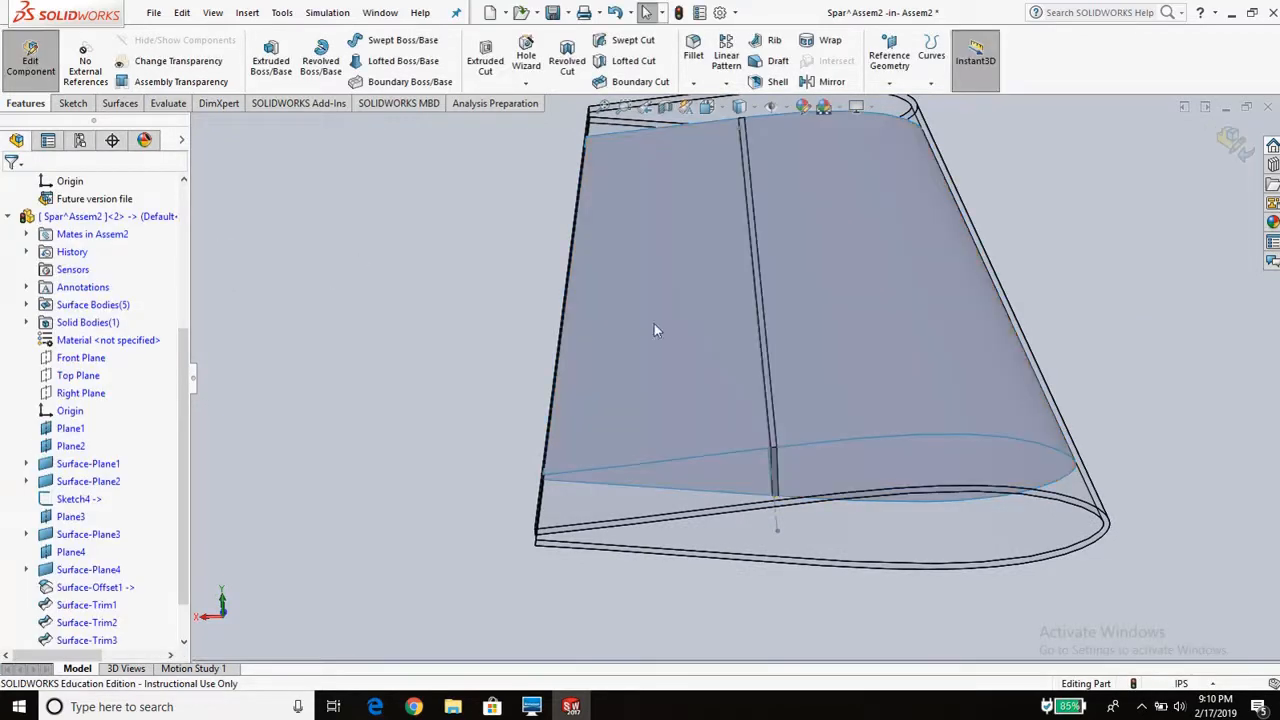
- Hide the Surface-Offset1 body surrounding the lofted spar
middle_drag(742, 364, 900, 400)
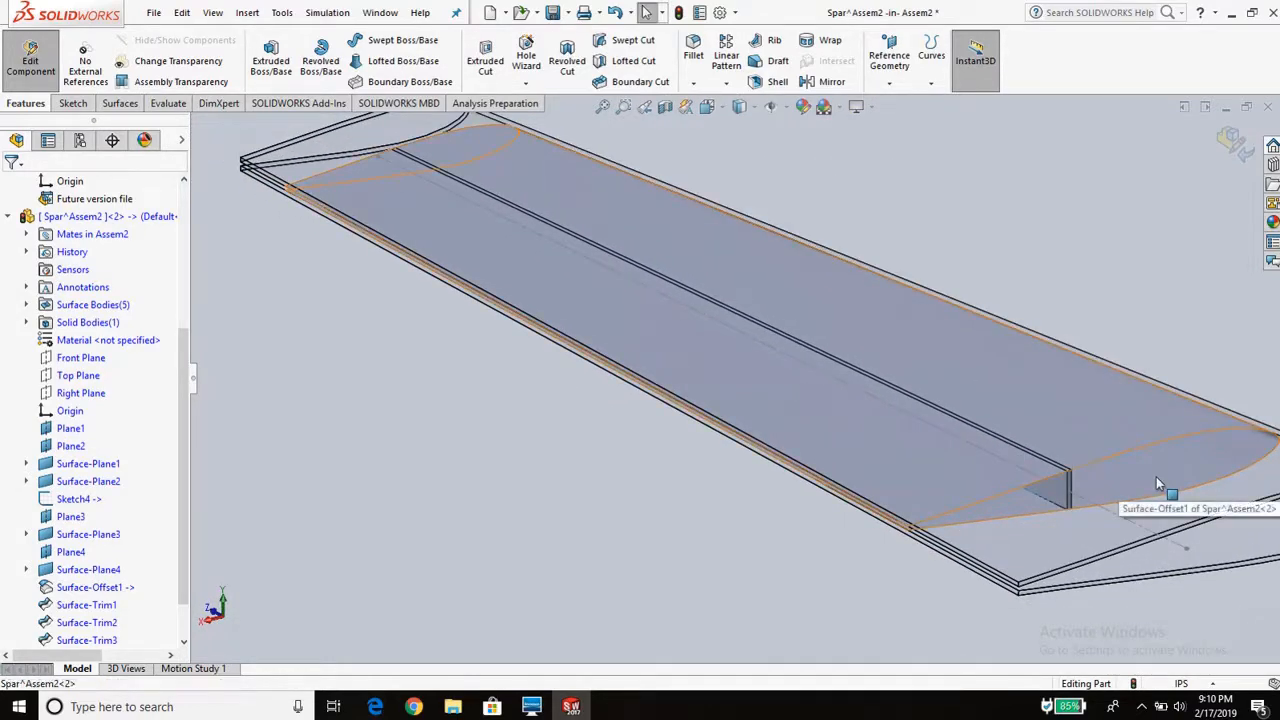
click(1156, 477)
right_click(1156, 477)
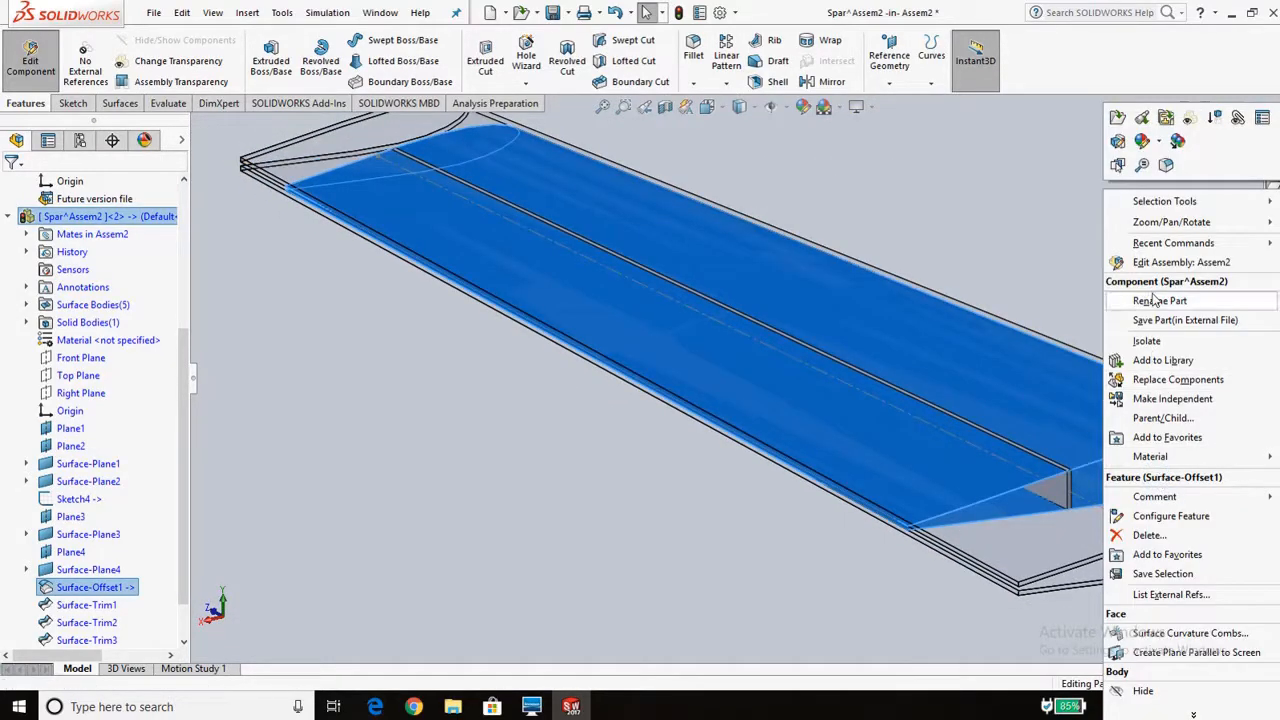
right_click(97, 588)
click(113, 427)
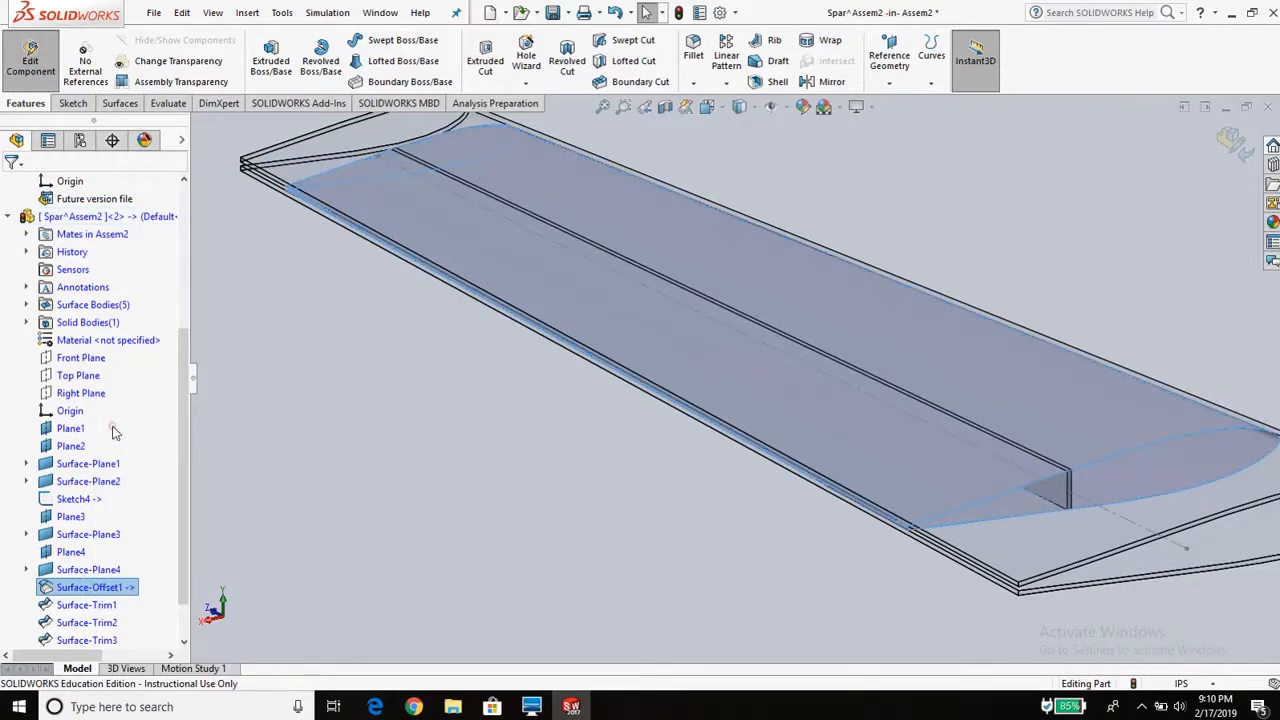
- Examine the lofted spar inside the wing shell along its span and at its ends
scroll(930, 500, down, 5)
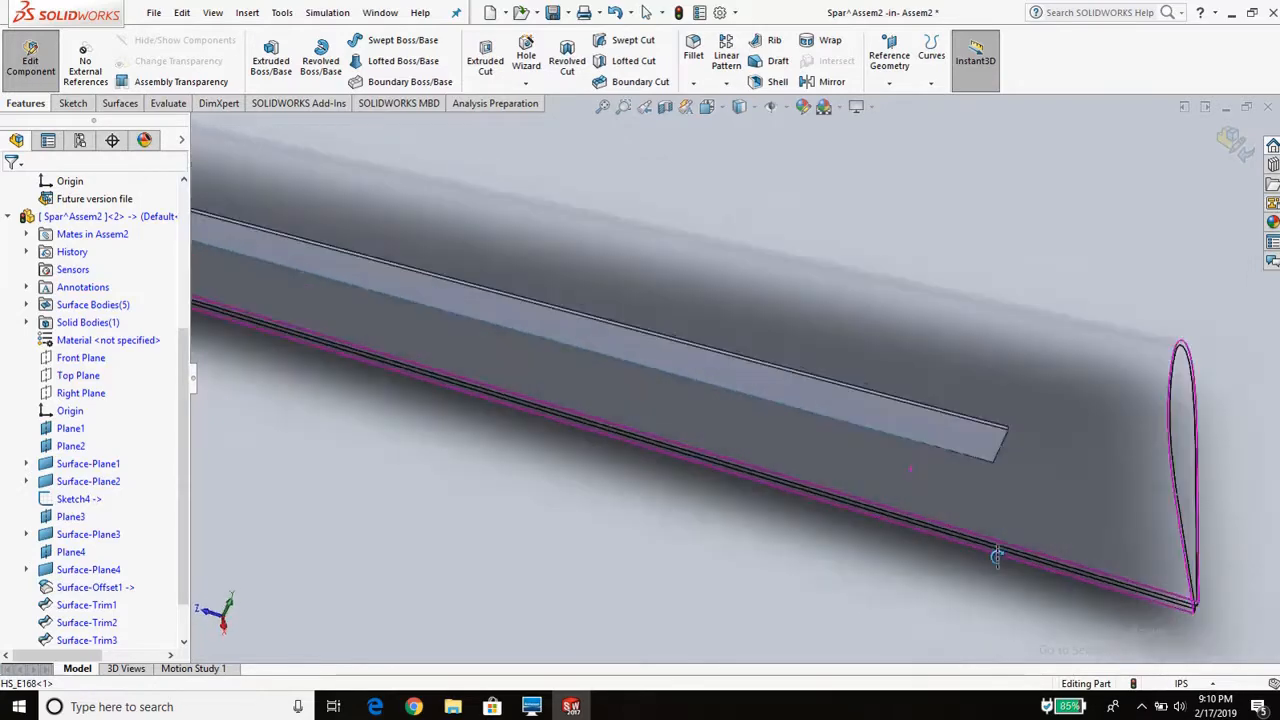
middle_drag(949, 595, 886, 566)
scroll(886, 566, up, 4)
middle_drag(977, 441, 952, 467)
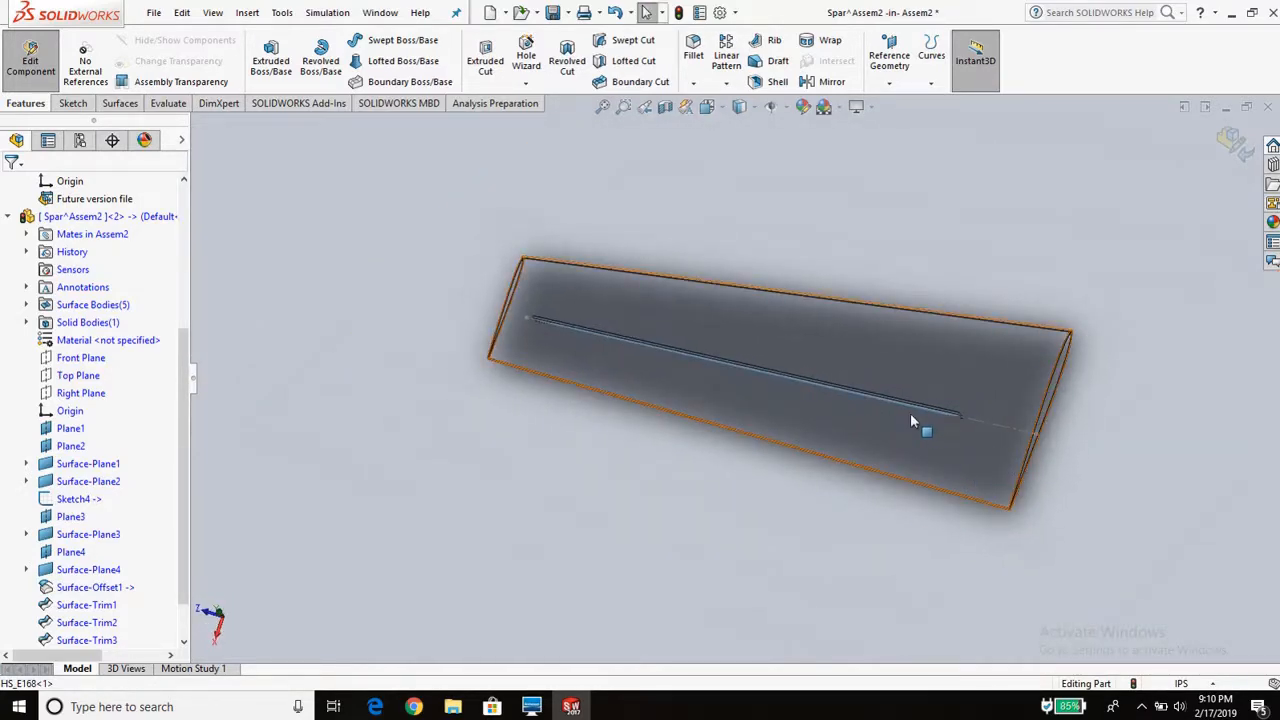
middle_drag(910, 420, 951, 397)
scroll(771, 403, down, 5)
middle_drag(771, 403, 777, 368)
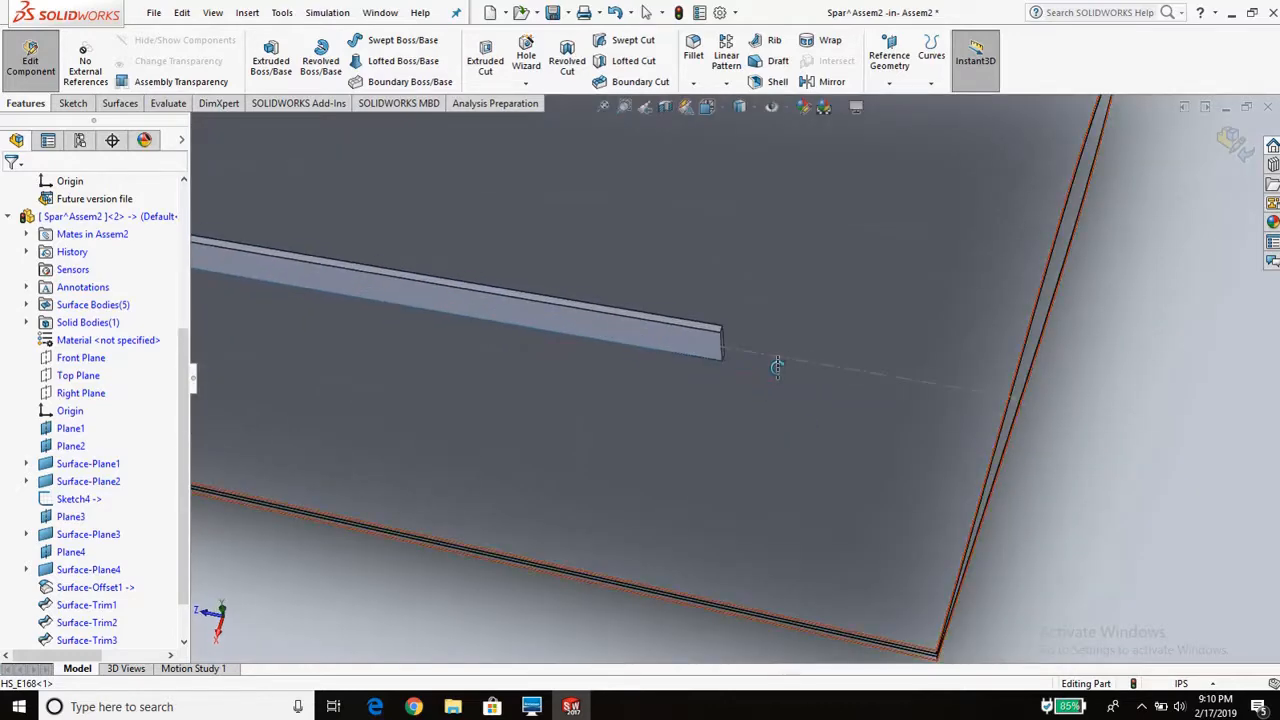
scroll(720, 380, up, 6)
scroll(700, 375, down, 3)
middle_drag(866, 360, 897, 345)
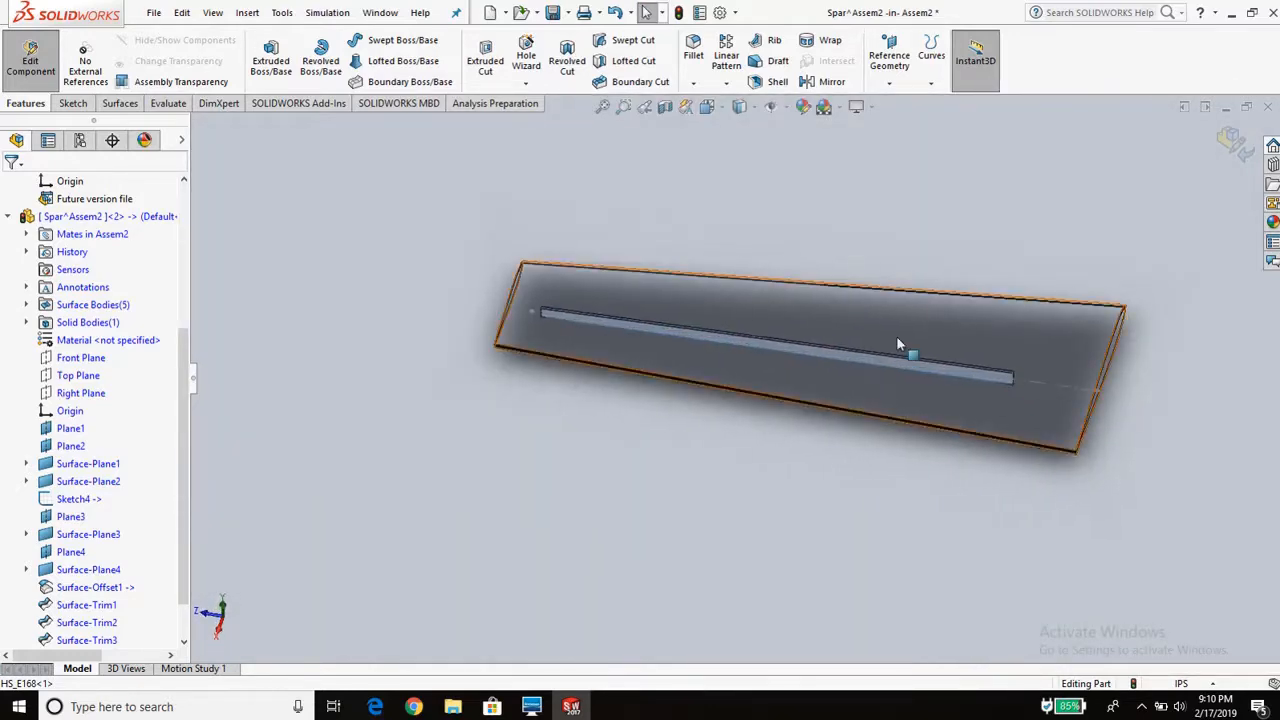
scroll(896, 336, down, 3)
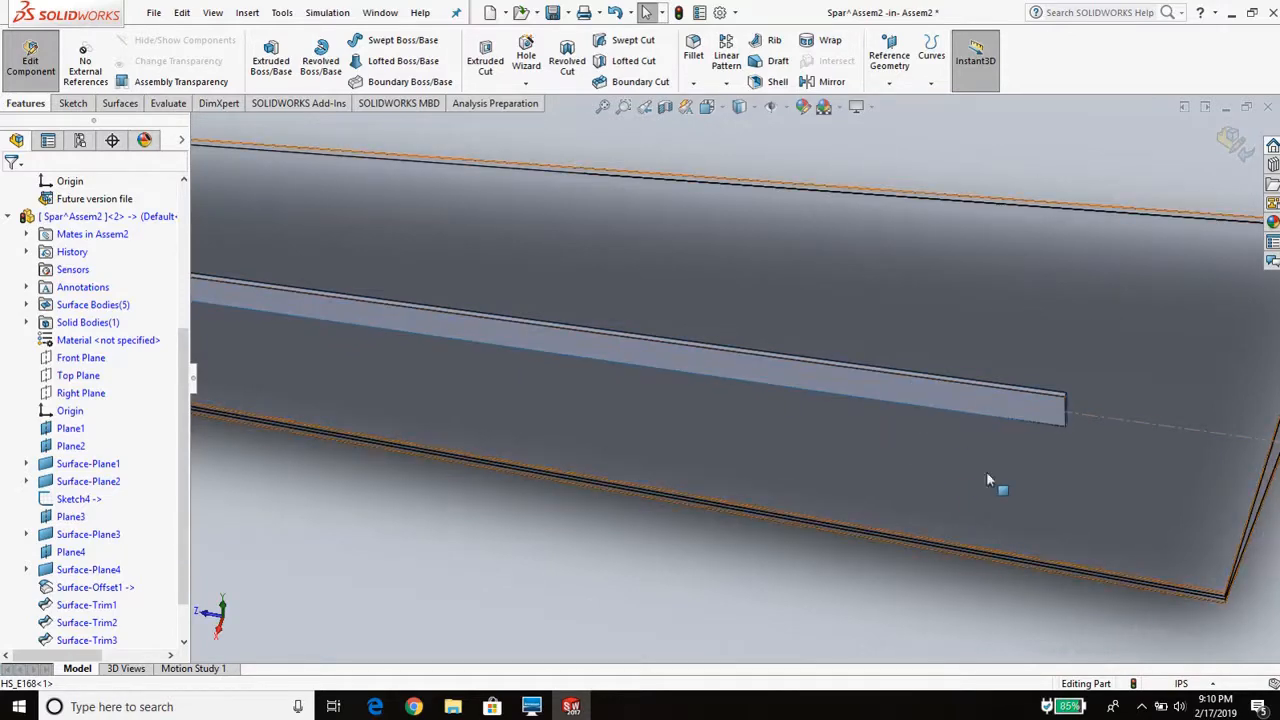
middle_drag(986, 471, 1056, 408)
key(f)
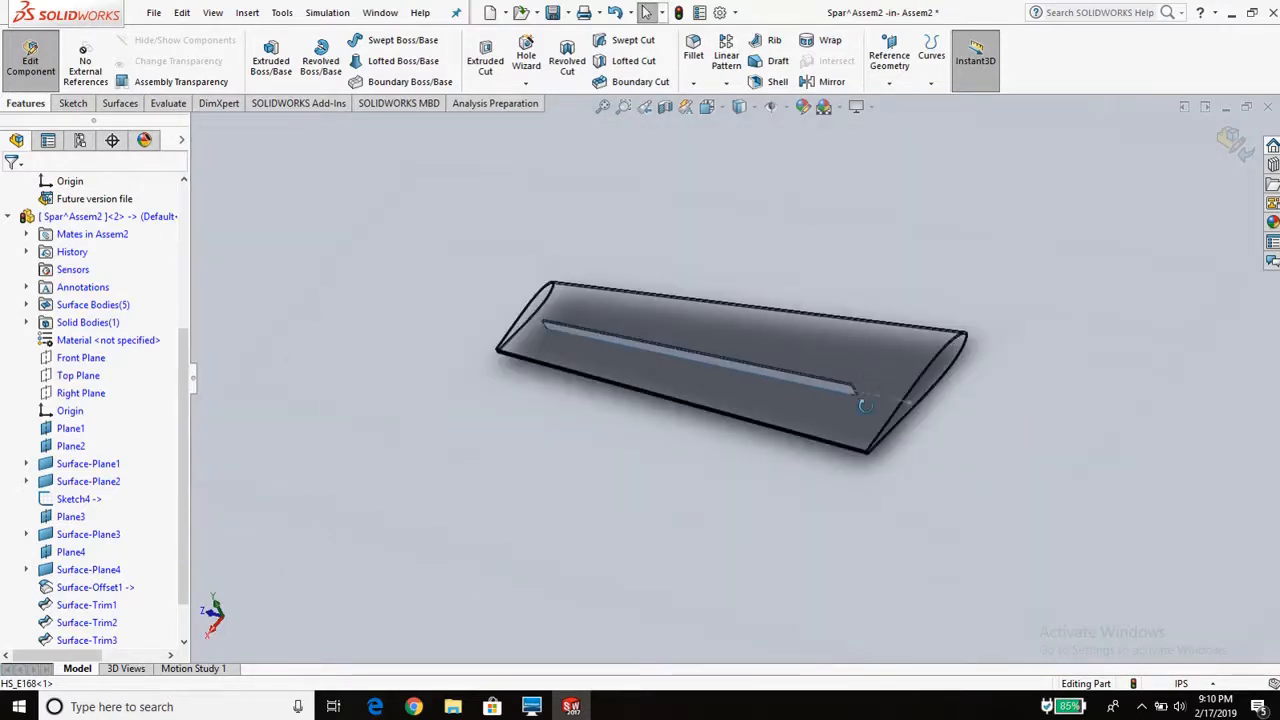
middle_drag(968, 456, 894, 390)
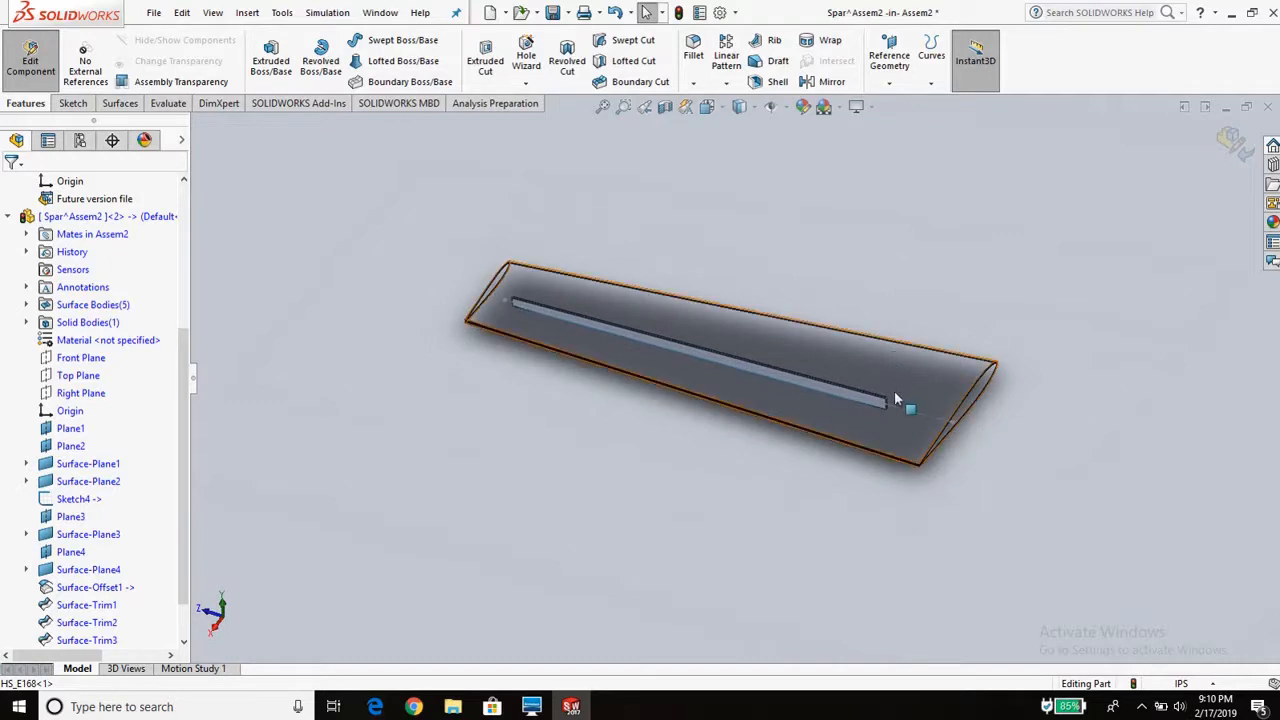
scroll(894, 390, down, 3)
middle_drag(722, 382, 709, 346)
scroll(783, 329, up, 3)
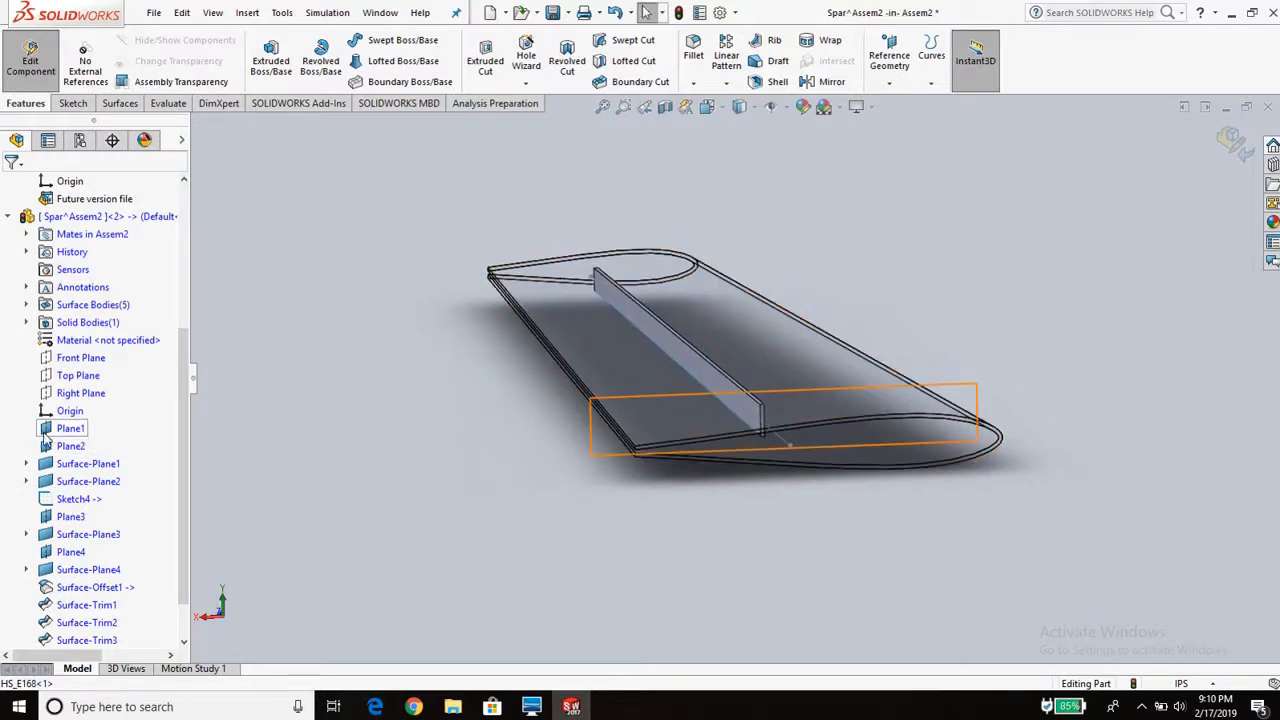
- Finish editing the Spar part, return to the Assem2 assembly, and collapse the HS_E168 component's feature tree
scroll(106, 444, down, 1)
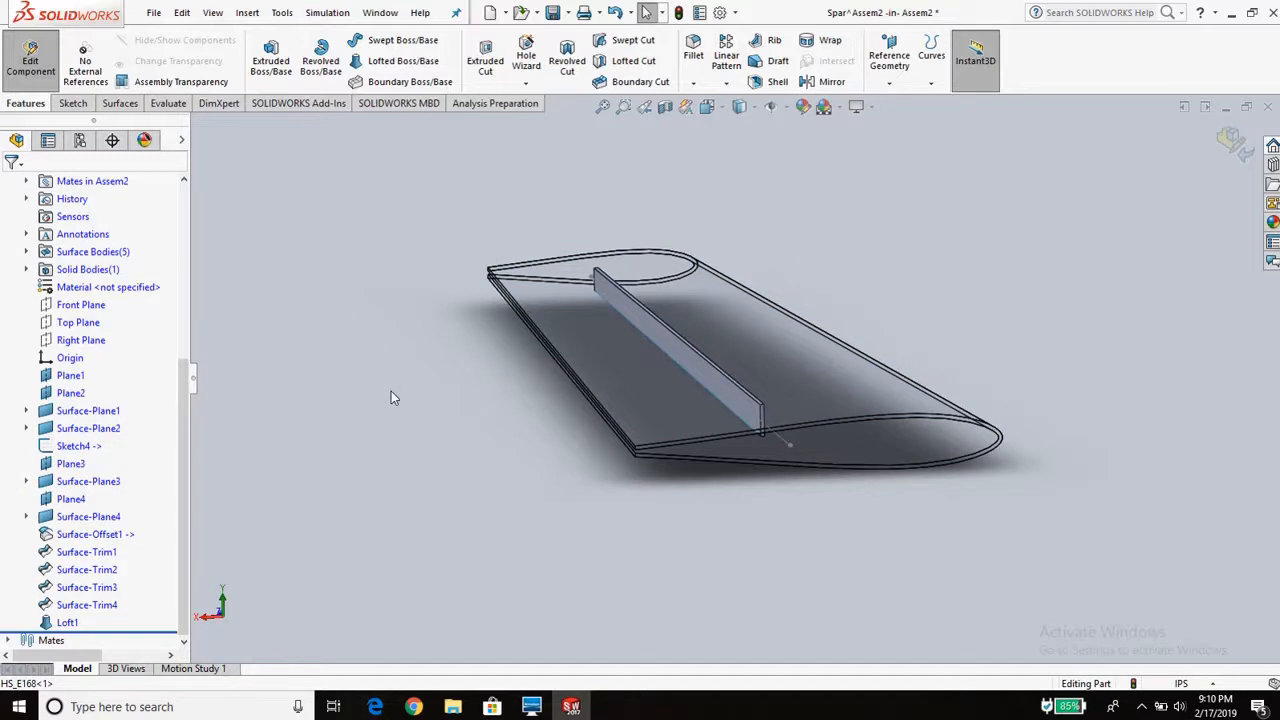
middle_drag(679, 387, 753, 375)
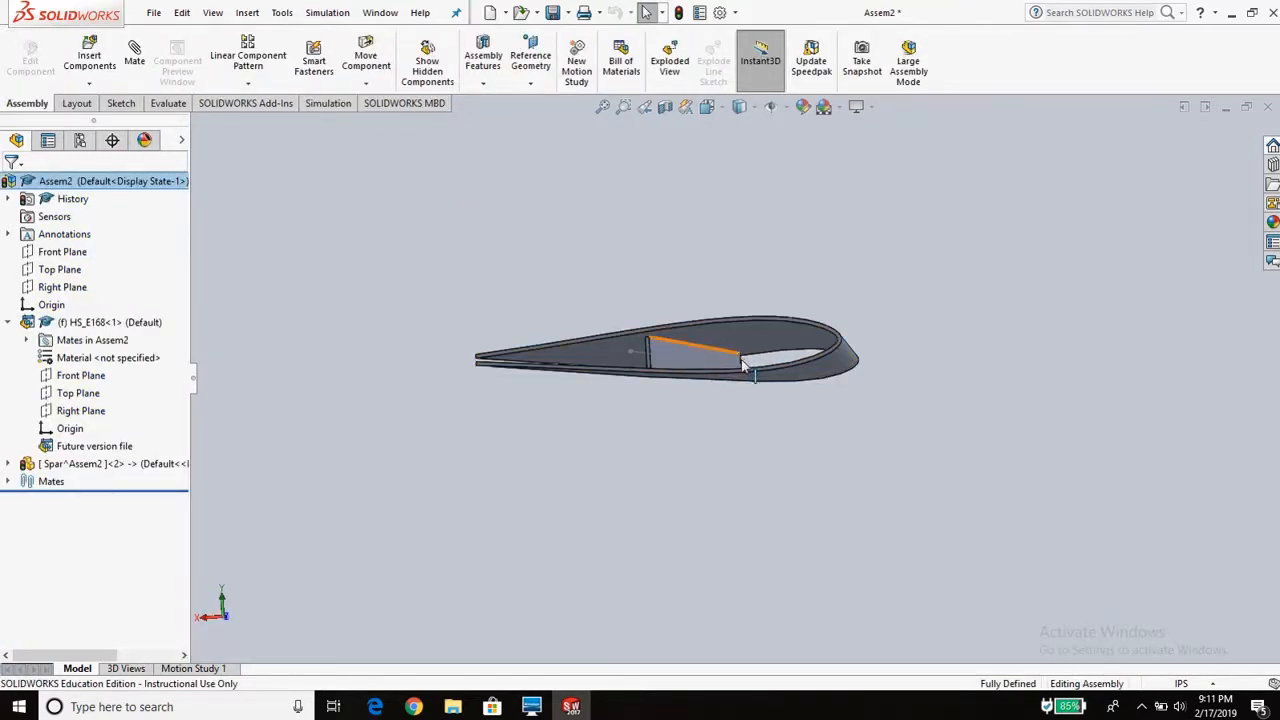
middle_drag(690, 345, 737, 357)
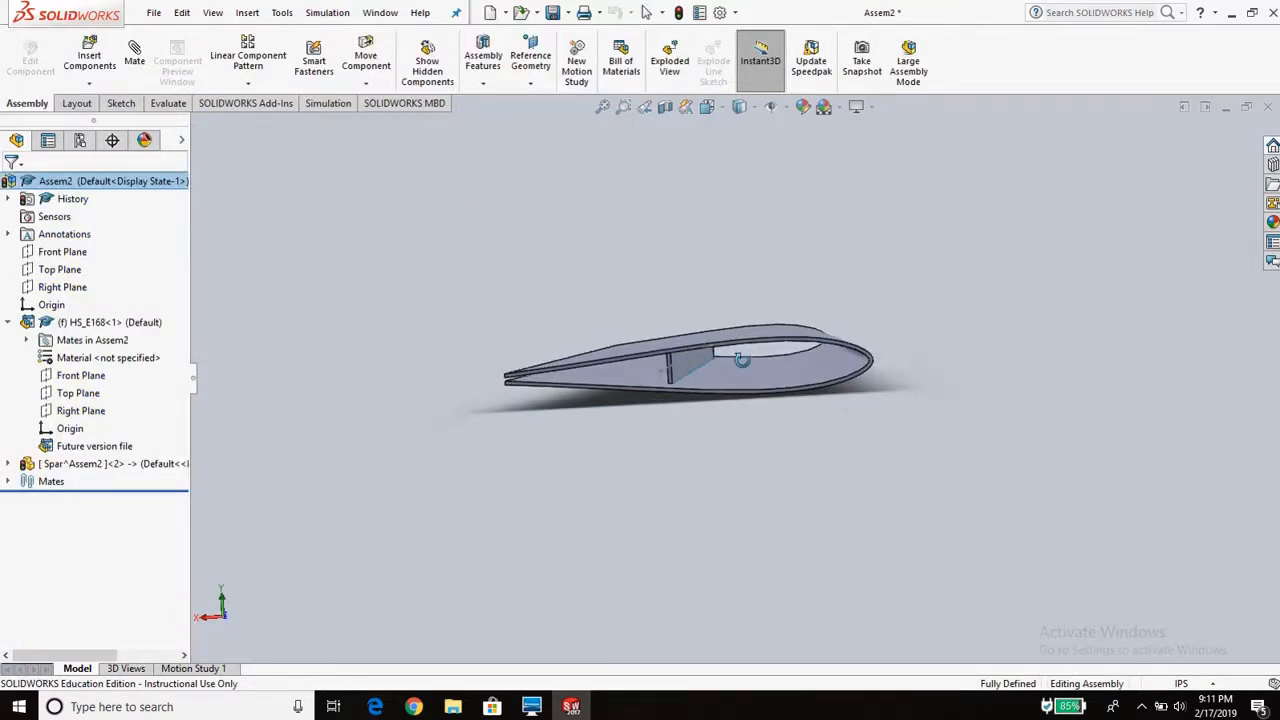
click(9, 324)
scroll(756, 373, down, 4)
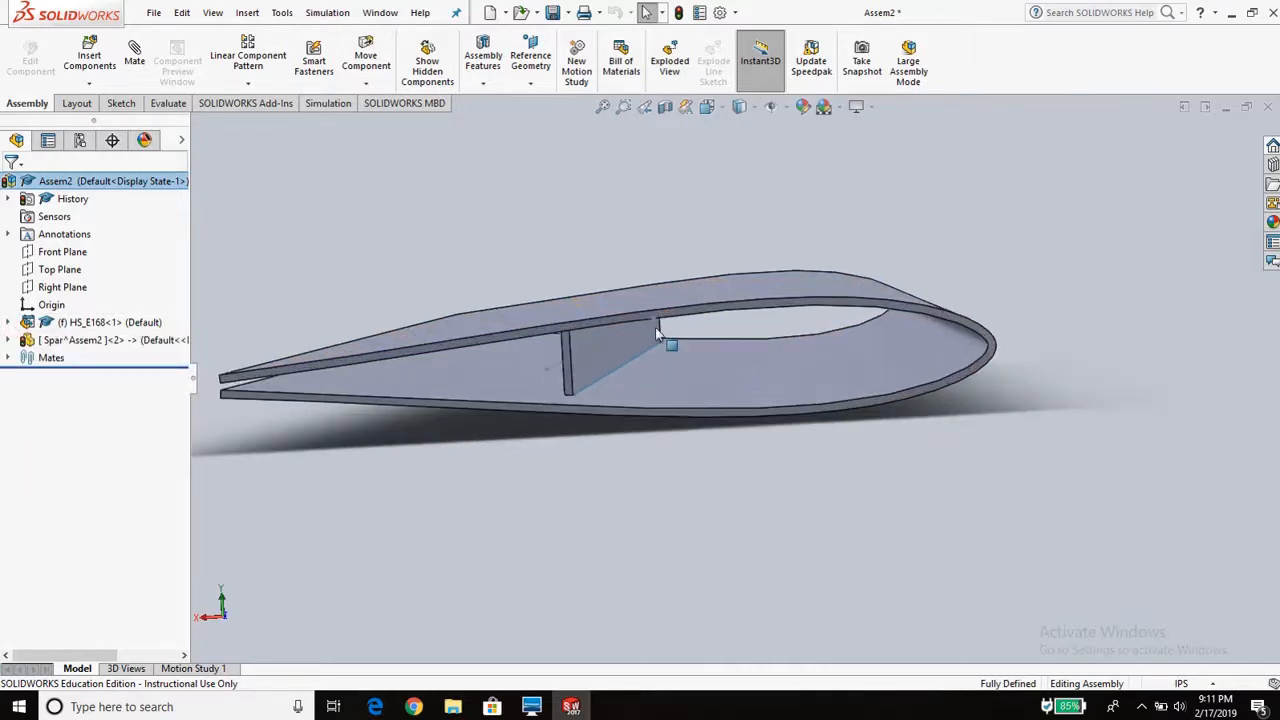
middle_drag(658, 331, 664, 322)
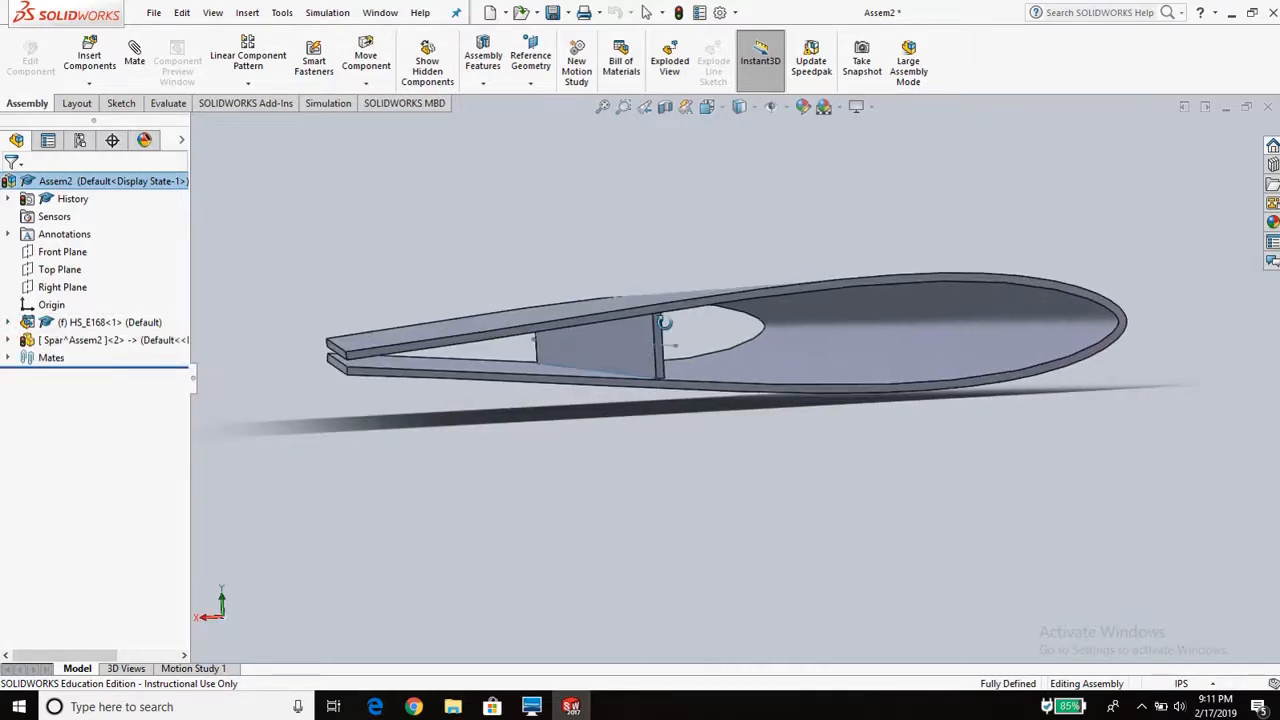